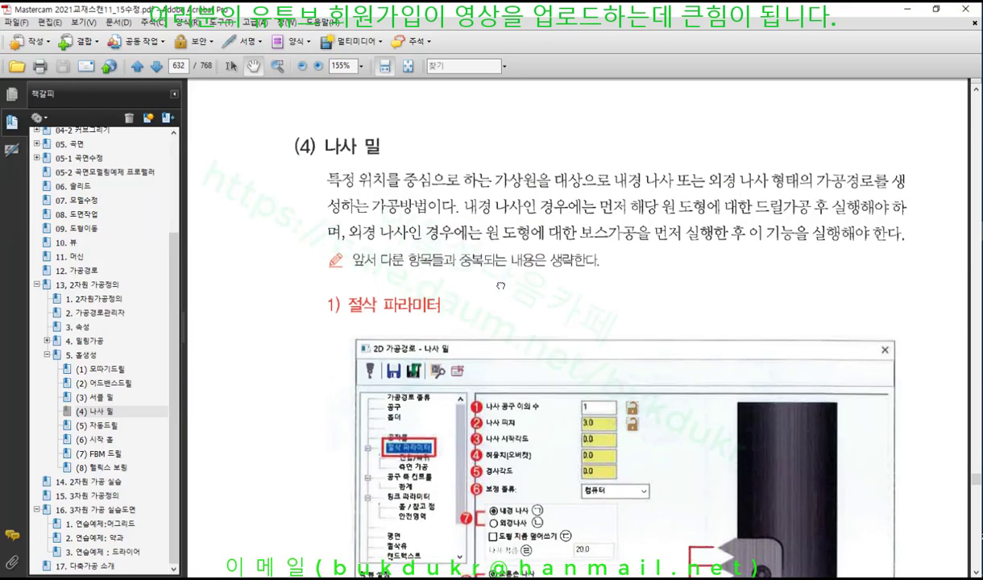
# - Review the circle mill section (3) 서클 밀 of the manual, from its cutting parameters through the entry settings, up to section (4) 나사 밀
pyautogui.scroll(2, 500, 322)
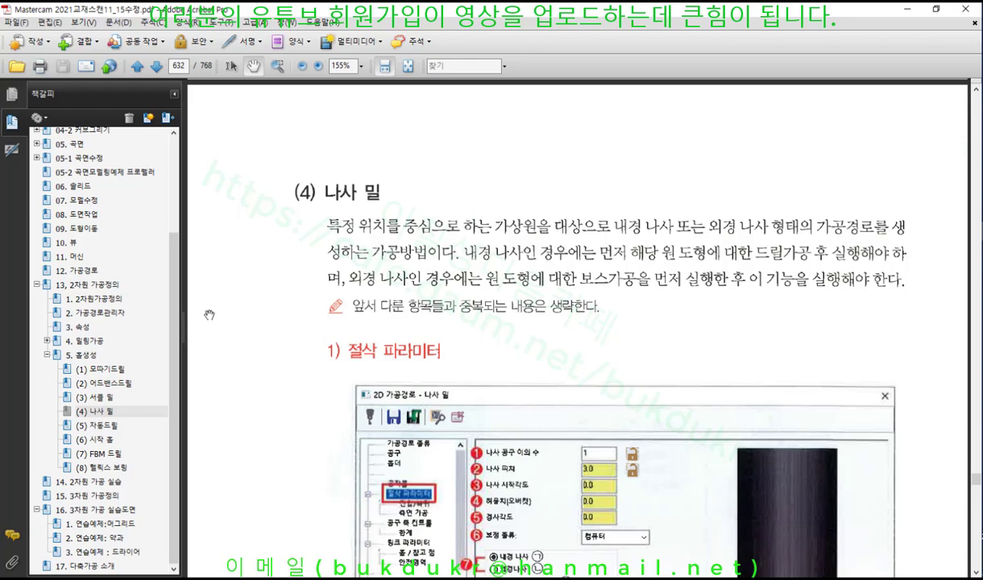
pyautogui.click(96, 397)
pyautogui.scroll(-3, 564, 387)
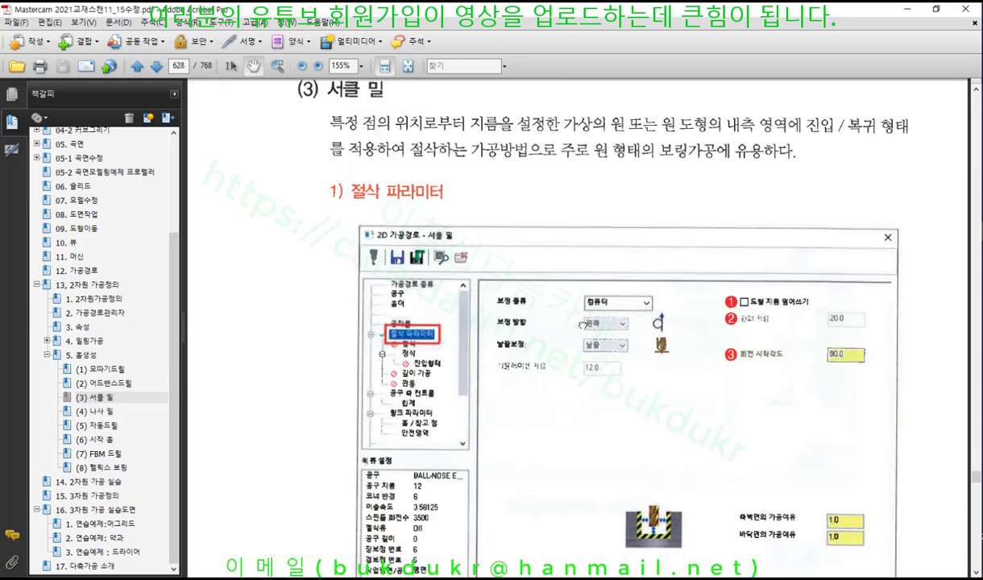
pyautogui.scroll(-4, 582, 326)
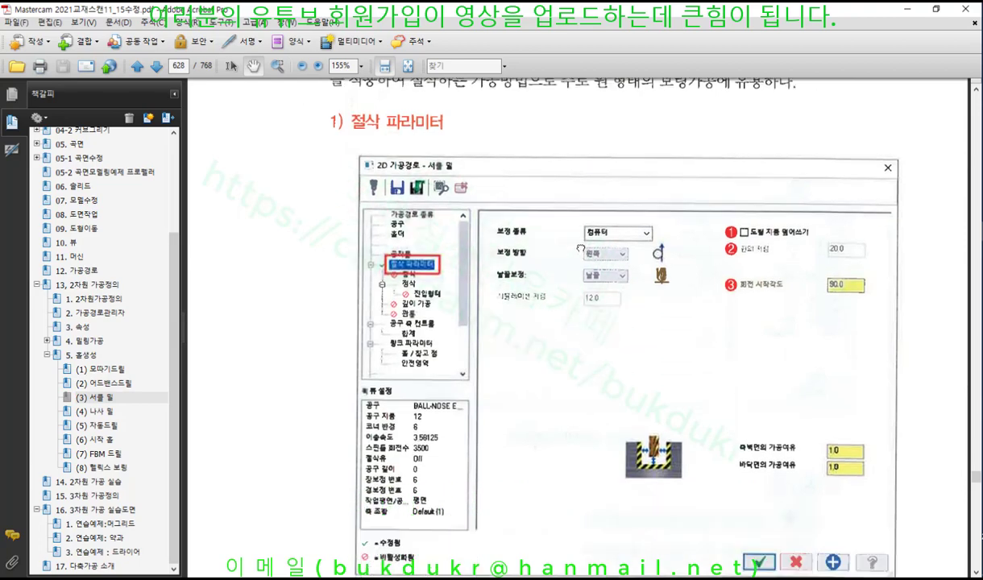
pyautogui.scroll(-8, 520, 163)
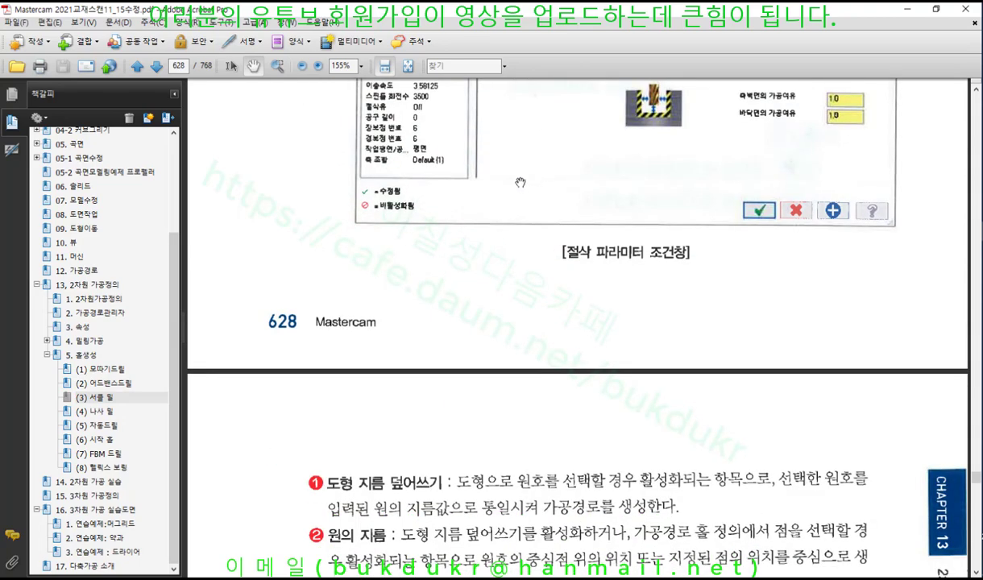
pyautogui.scroll(-8, 524, 173)
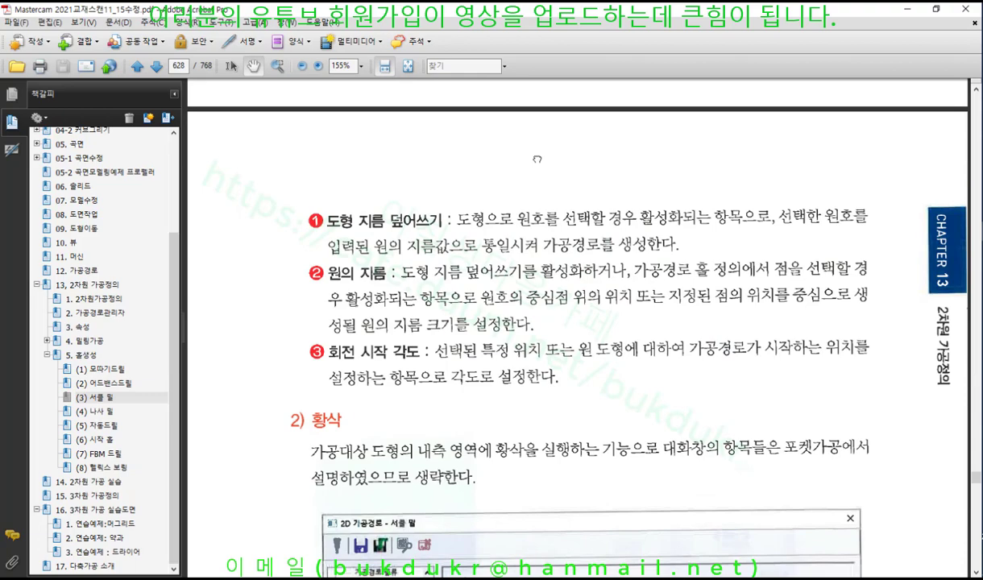
pyautogui.scroll(-6, 524, 339)
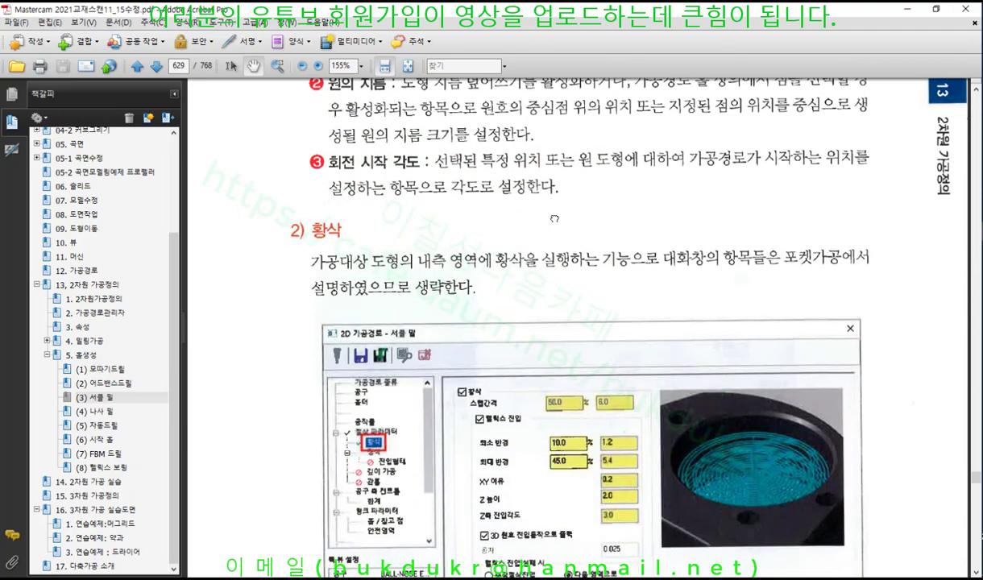
pyautogui.scroll(-3, 505, 451)
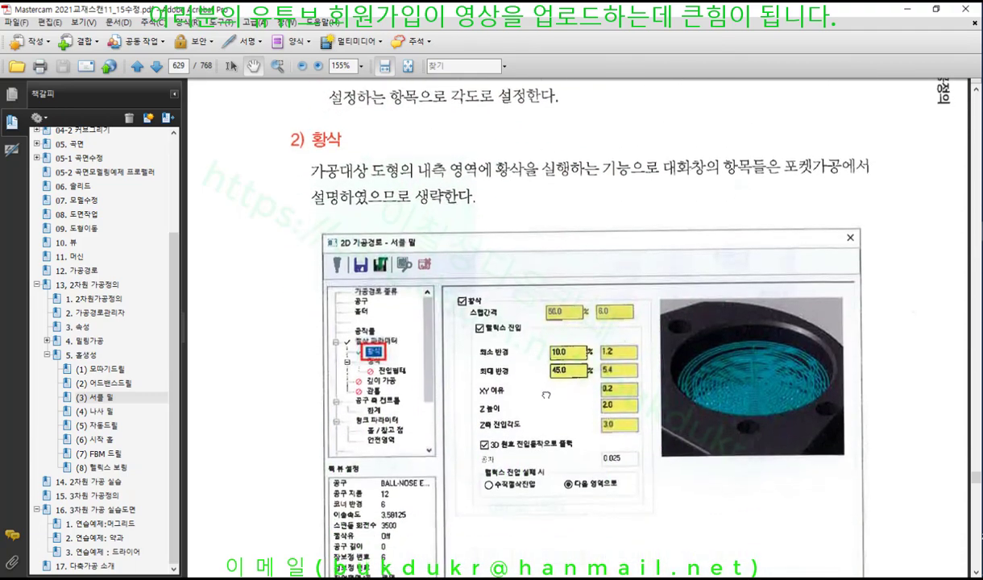
pyautogui.scroll(-3, 561, 294)
pyautogui.scroll(-20, 561, 294)
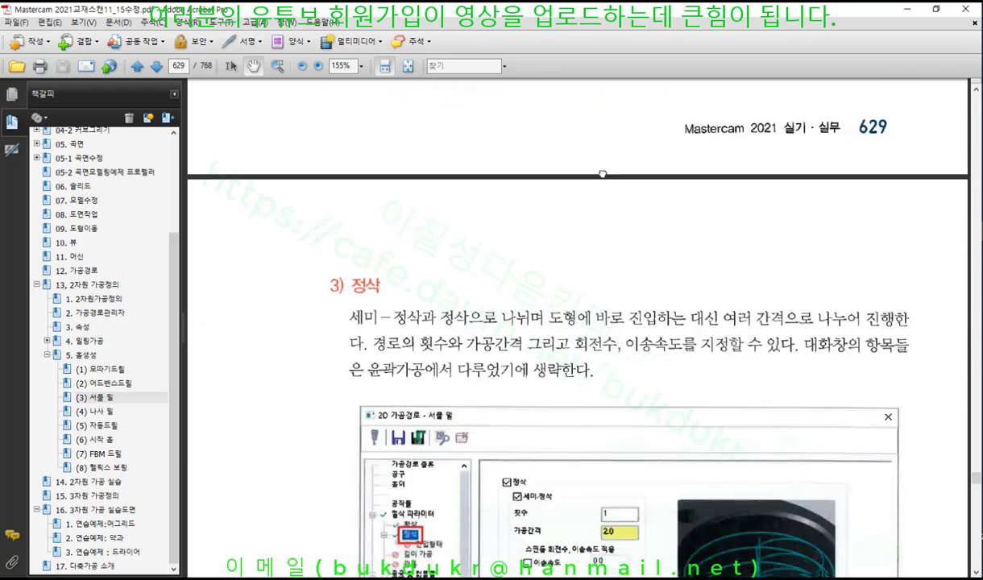
pyautogui.scroll(-20, 570, 446)
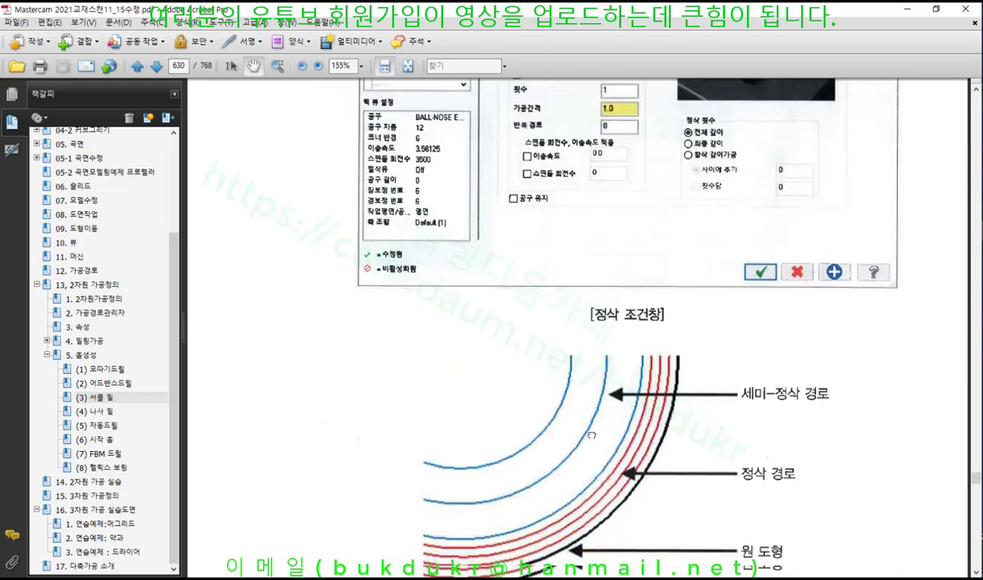
pyautogui.scroll(-20, 578, 210)
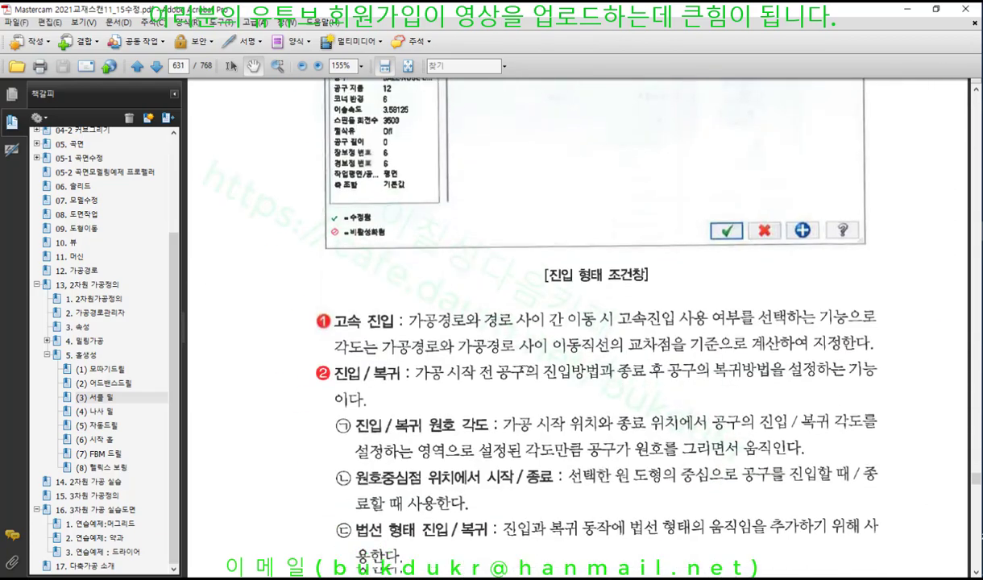
pyautogui.scroll(-12, 555, 332)
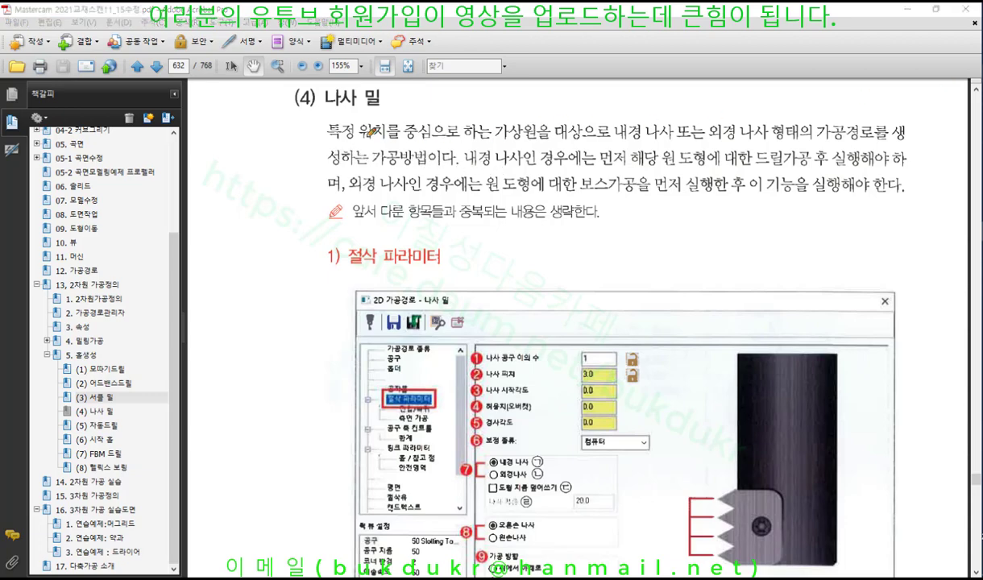
# - Box "특정 위치를 중심으로" and "가상원을" in red and underline "가상원을 대상으로" in the thread mill description
pyautogui.moveTo(327, 141)
pyautogui.mouseDown()
pyautogui.moveTo(428, 141)
pyautogui.moveTo(448, 131)
pyautogui.moveTo(447, 111)
pyautogui.moveTo(318, 108)
pyautogui.moveTo(319, 143)
pyautogui.mouseUp()
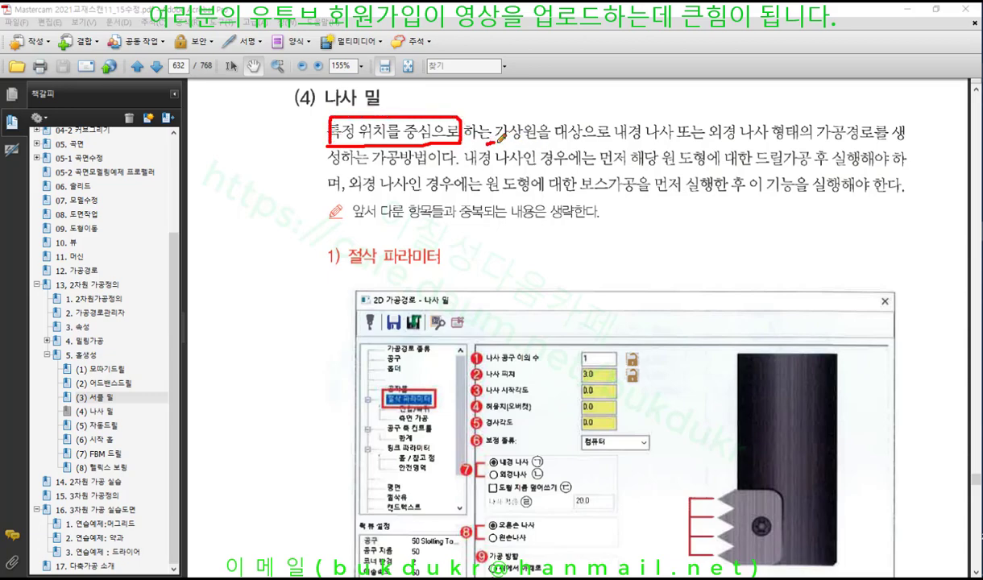
pyautogui.moveTo(486, 146); pyautogui.dragTo(619, 135)
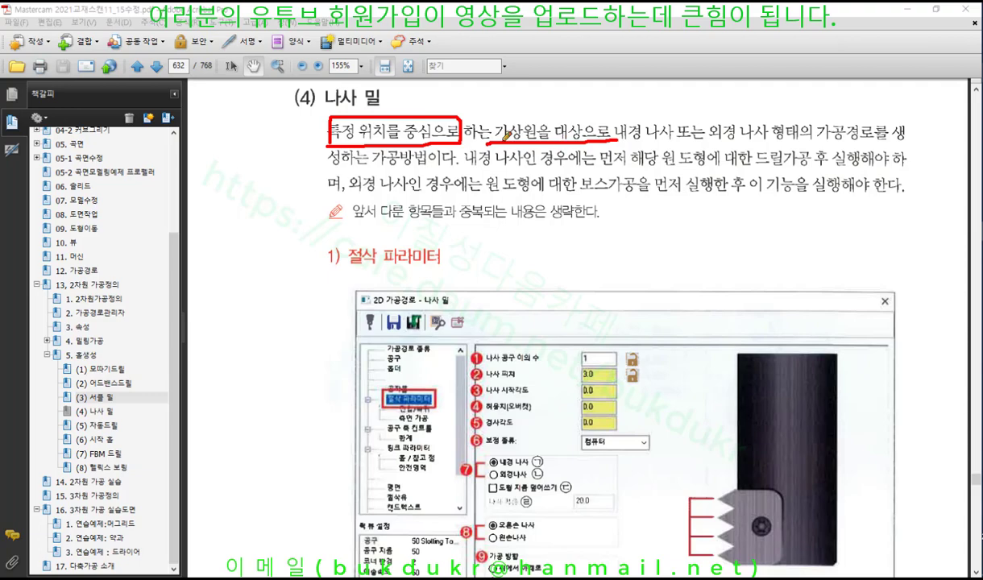
pyautogui.moveTo(492, 137)
pyautogui.mouseDown()
pyautogui.moveTo(492, 118)
pyautogui.moveTo(549, 121)
pyautogui.moveTo(551, 138)
pyautogui.mouseUp()
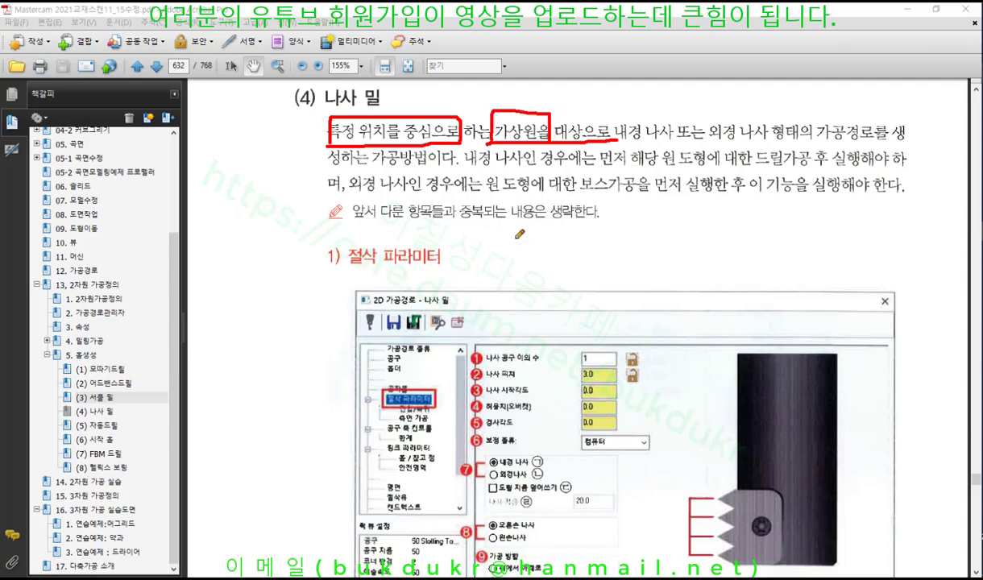
# - Sketch an underlined point mark and a circle labelled "D" in quotation marks below the thread mill description
pyautogui.moveTo(501, 233)
pyautogui.mouseDown()
pyautogui.moveTo(514, 251)
pyautogui.moveTo(500, 259)
pyautogui.moveTo(532, 239)
pyautogui.mouseUp()
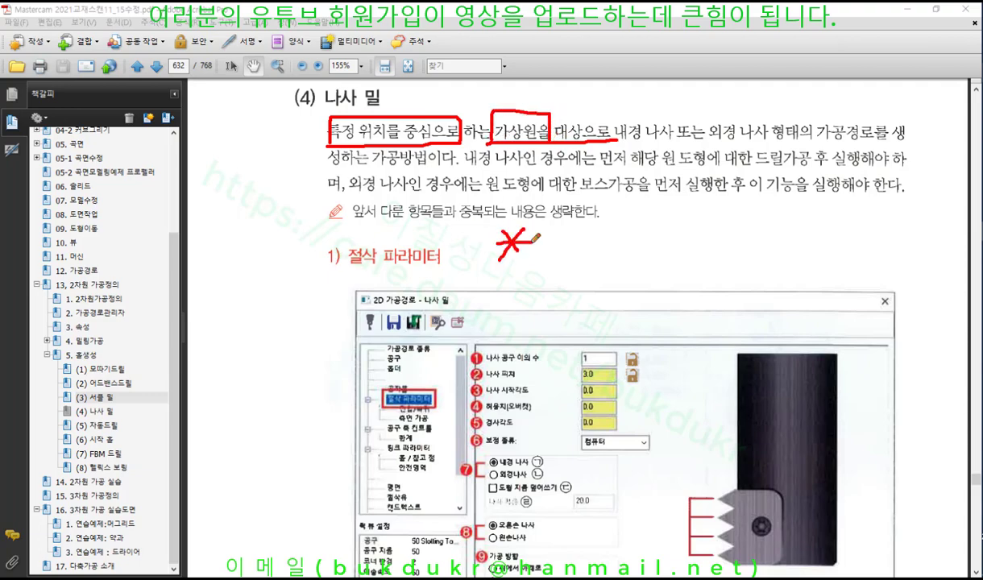
pyautogui.moveTo(672, 281)
pyautogui.mouseDown()
pyautogui.moveTo(649, 266)
pyautogui.moveTo(671, 204)
pyautogui.moveTo(713, 216)
pyautogui.moveTo(727, 258)
pyautogui.moveTo(681, 287)
pyautogui.moveTo(652, 258)
pyautogui.mouseUp()
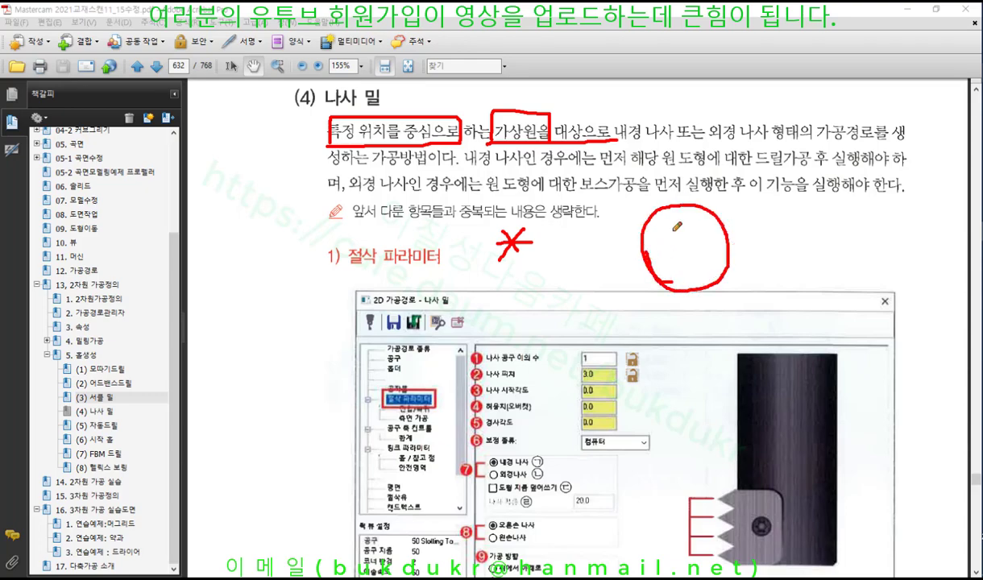
pyautogui.moveTo(750, 253)
pyautogui.mouseDown()
pyautogui.moveTo(753, 229)
pyautogui.moveTo(772, 240)
pyautogui.moveTo(753, 254)
pyautogui.mouseUp()
pyautogui.click(733, 214)
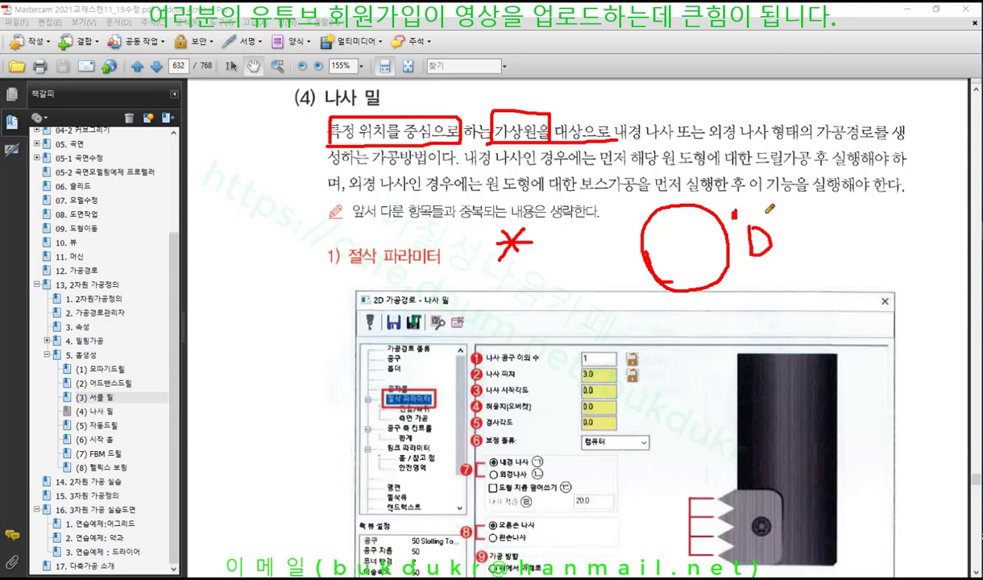
pyautogui.moveTo(771, 213); pyautogui.dragTo(771, 218)
pyautogui.moveTo(775, 212); pyautogui.dragTo(775, 218)
pyautogui.moveTo(495, 269); pyautogui.dragTo(542, 271)
# - Underline the internal and external thread toolpath text and the internal thread pre-drilling clause, and box "드릴가공 후 실행"
pyautogui.moveTo(615, 139); pyautogui.dragTo(906, 137)
pyautogui.moveTo(330, 165); pyautogui.dragTo(597, 166)
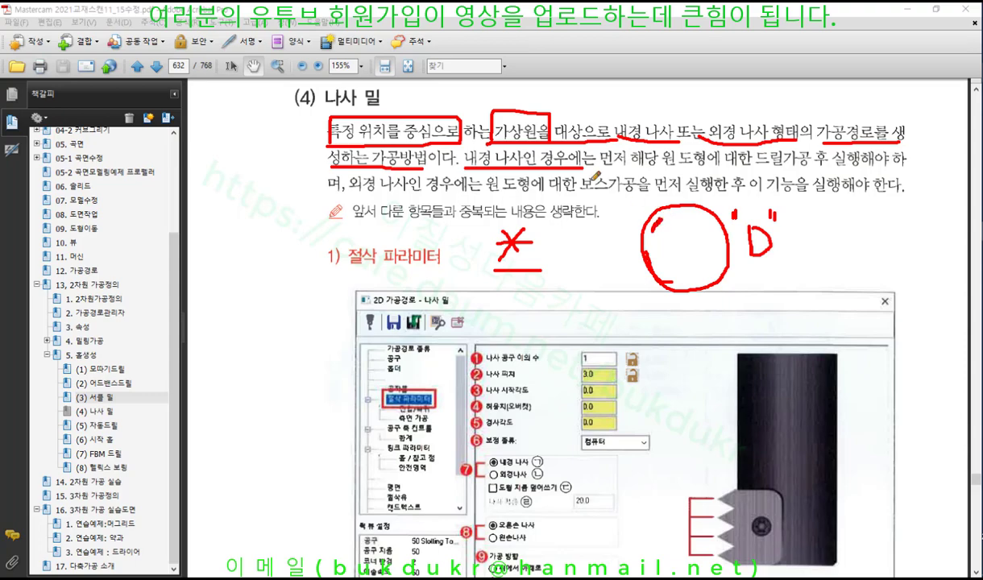
pyautogui.moveTo(599, 167); pyautogui.dragTo(900, 165)
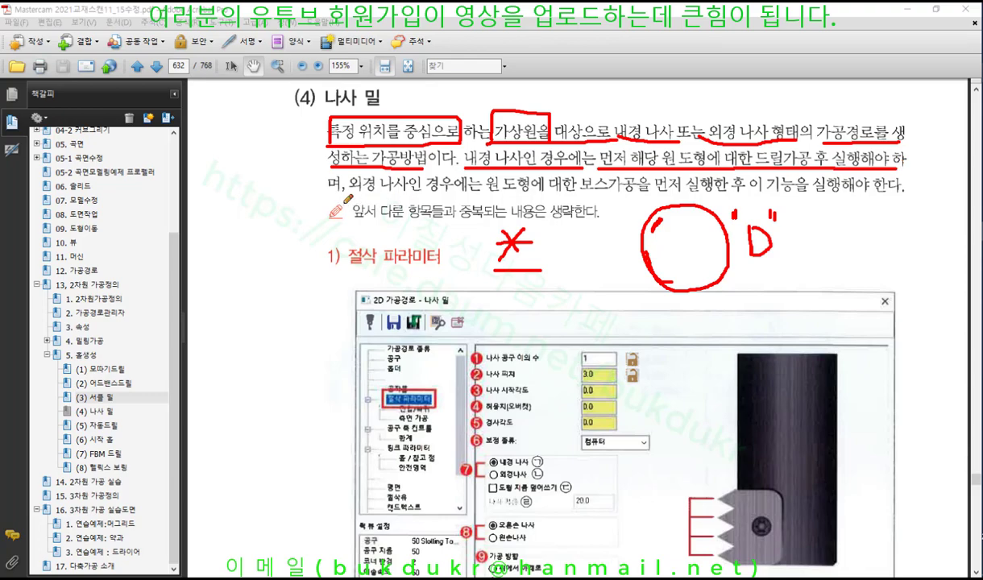
pyautogui.moveTo(326, 193); pyautogui.dragTo(345, 192)
pyautogui.moveTo(758, 166)
pyautogui.mouseDown()
pyautogui.moveTo(764, 141)
pyautogui.moveTo(814, 139)
pyautogui.moveTo(862, 158)
pyautogui.mouseUp()
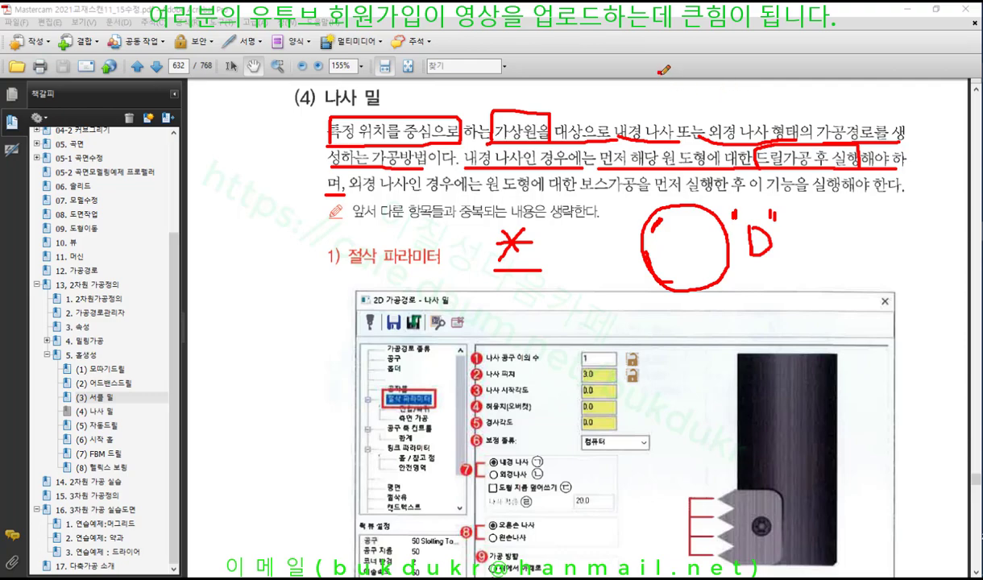
# - Handwrite the pilot hole formula "호칭 - 피치 = 기초홀" above the thread mill description
pyautogui.moveTo(660, 75)
pyautogui.mouseDown()
pyautogui.moveTo(671, 76)
pyautogui.moveTo(664, 97)
pyautogui.moveTo(677, 100)
pyautogui.moveTo(673, 73)
pyautogui.moveTo(698, 80)
pyautogui.moveTo(685, 93)
pyautogui.moveTo(735, 87)
pyautogui.moveTo(756, 69)
pyautogui.mouseUp()
pyautogui.moveTo(738, 73)
pyautogui.mouseDown()
pyautogui.moveTo(738, 94)
pyautogui.moveTo(749, 94)
pyautogui.mouseUp()
pyautogui.moveTo(729, 97); pyautogui.dragTo(770, 104)
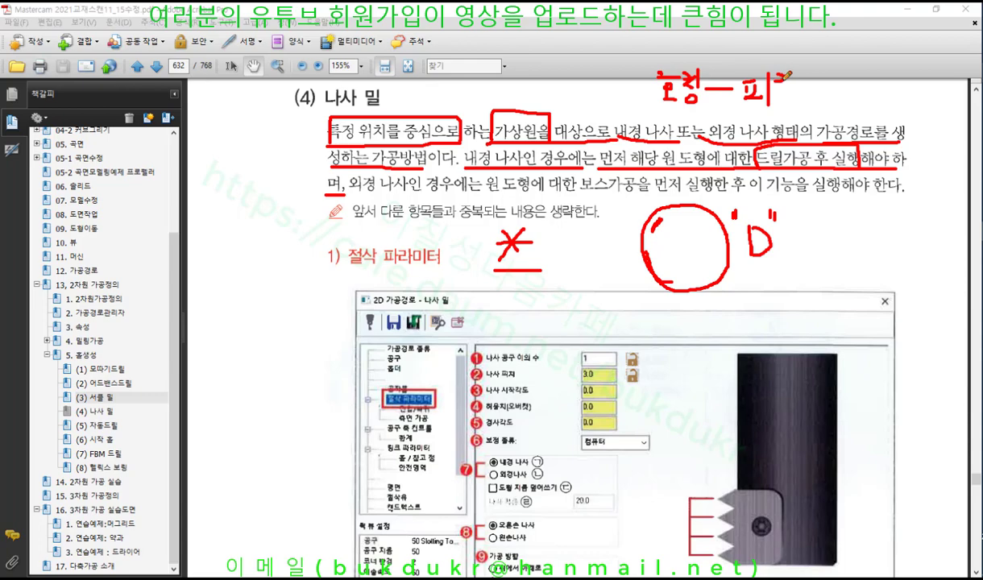
pyautogui.moveTo(779, 69); pyautogui.dragTo(794, 79)
pyautogui.moveTo(785, 80)
pyautogui.mouseDown()
pyautogui.moveTo(776, 100)
pyautogui.moveTo(796, 97)
pyautogui.mouseUp()
pyautogui.moveTo(801, 68); pyautogui.dragTo(800, 104)
pyautogui.moveTo(820, 84)
pyautogui.mouseDown()
pyautogui.moveTo(890, 108)
pyautogui.moveTo(910, 86)
pyautogui.moveTo(902, 100)
pyautogui.mouseUp()
pyautogui.moveTo(893, 102)
pyautogui.mouseDown()
pyautogui.moveTo(929, 101)
pyautogui.moveTo(946, 84)
pyautogui.moveTo(942, 102)
pyautogui.mouseUp()
pyautogui.moveTo(936, 104)
pyautogui.mouseDown()
pyautogui.moveTo(950, 104)
pyautogui.moveTo(945, 131)
pyautogui.mouseUp()
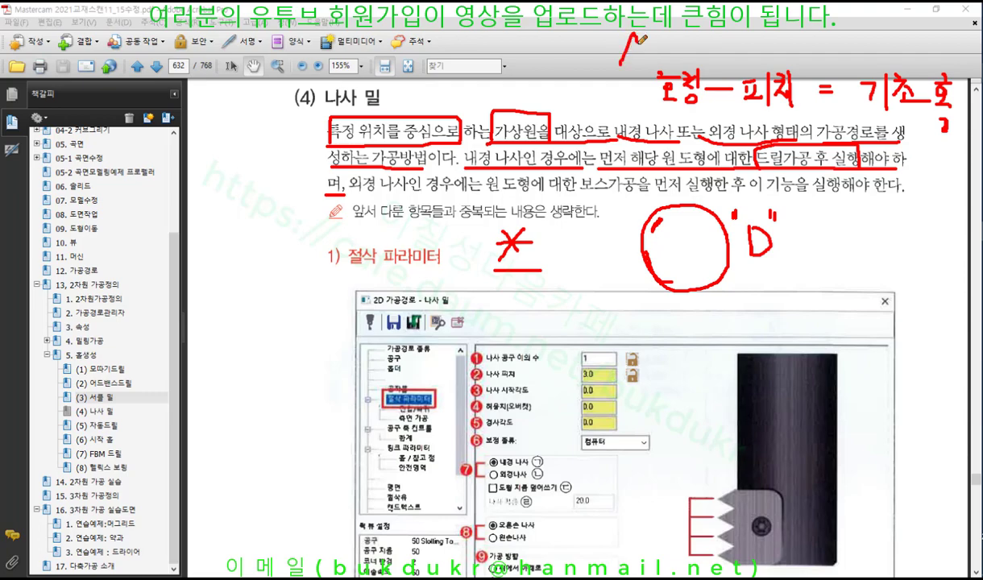
# - Handwrite "M10 - 1.5 = 8.5" above the formula with 8.5 underlined, and underline the external thread boss machining clause
pyautogui.moveTo(619, 63)
pyautogui.mouseDown()
pyautogui.moveTo(648, 38)
pyautogui.moveTo(675, 50)
pyautogui.moveTo(721, 42)
pyautogui.moveTo(763, 58)
pyautogui.moveTo(775, 58)
pyautogui.moveTo(794, 31)
pyautogui.moveTo(828, 43)
pyautogui.mouseUp()
pyautogui.moveTo(814, 50); pyautogui.dragTo(832, 49)
pyautogui.moveTo(896, 31)
pyautogui.mouseDown()
pyautogui.moveTo(884, 42)
pyautogui.moveTo(893, 32)
pyautogui.moveTo(917, 62)
pyautogui.moveTo(933, 30)
pyautogui.mouseUp()
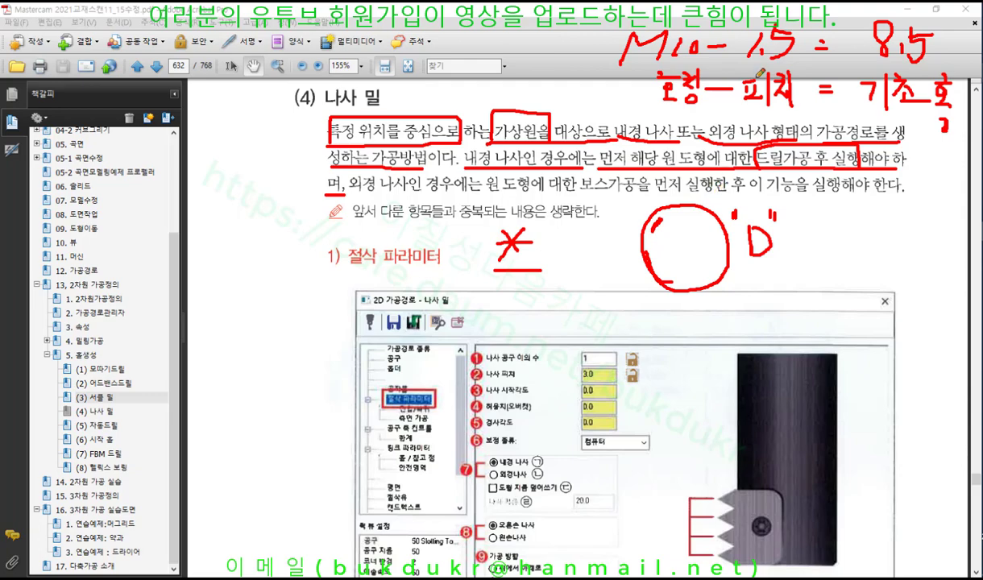
pyautogui.moveTo(872, 63); pyautogui.dragTo(956, 62)
pyautogui.moveTo(347, 194); pyautogui.dragTo(913, 192)
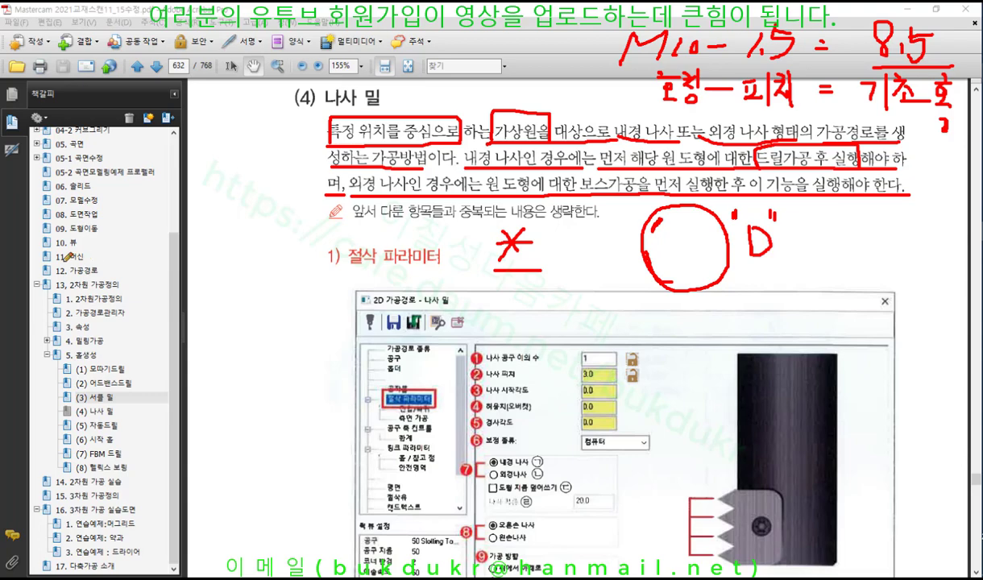
# - Sketch a hole cross-section beside the dialog illustration, with zigzag internal threads along both inner walls
pyautogui.moveTo(59, 261)
pyautogui.mouseDown()
pyautogui.moveTo(133, 263)
pyautogui.moveTo(133, 353)
pyautogui.moveTo(42, 364)
pyautogui.mouseUp()
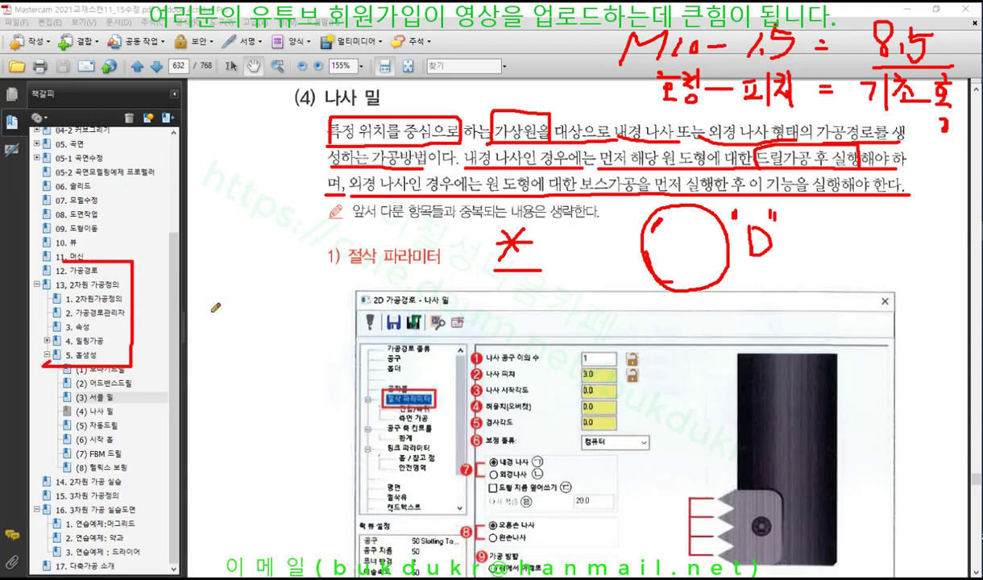
pyautogui.moveTo(230, 259)
pyautogui.mouseDown()
pyautogui.moveTo(231, 343)
pyautogui.moveTo(357, 364)
pyautogui.mouseUp()
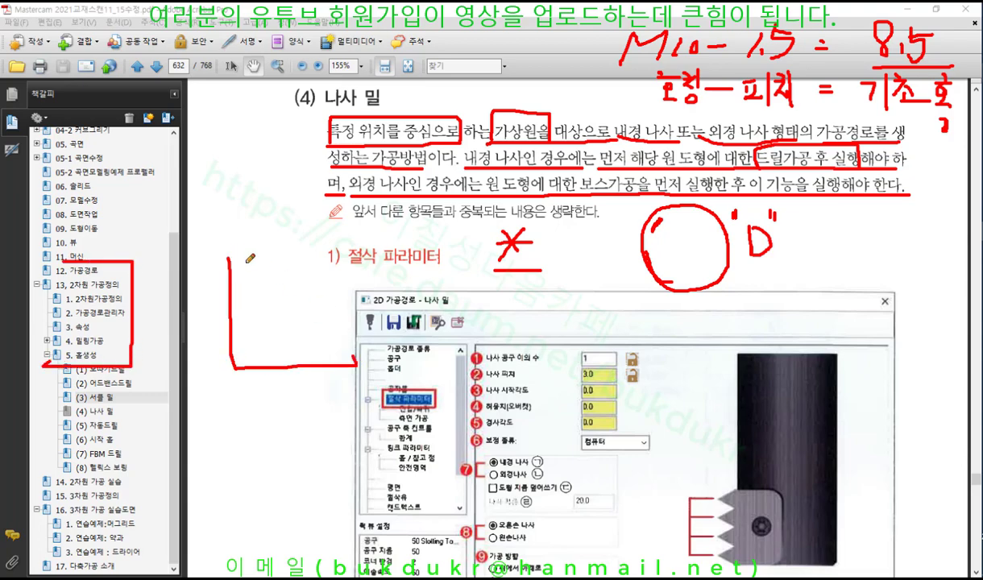
pyautogui.moveTo(229, 260); pyautogui.dragTo(375, 251)
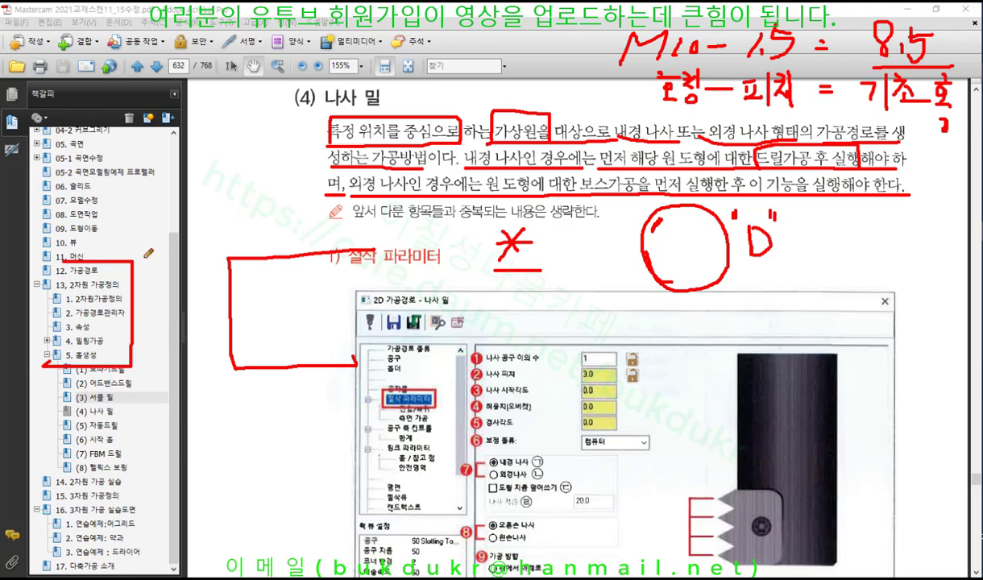
pyautogui.moveTo(145, 258); pyautogui.dragTo(142, 352)
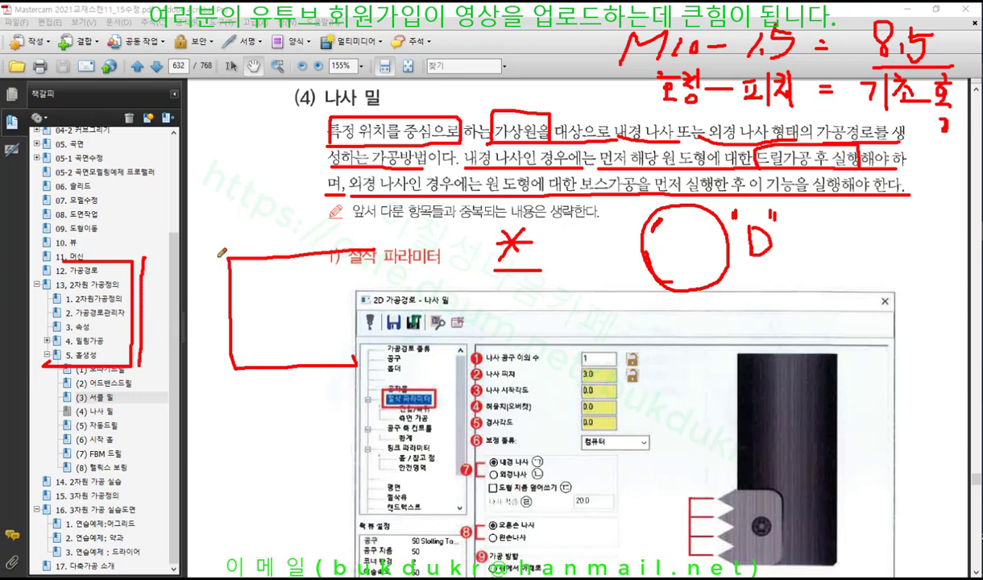
pyautogui.moveTo(218, 257)
pyautogui.mouseDown()
pyautogui.moveTo(216, 367)
pyautogui.moveTo(207, 340)
pyautogui.mouseUp()
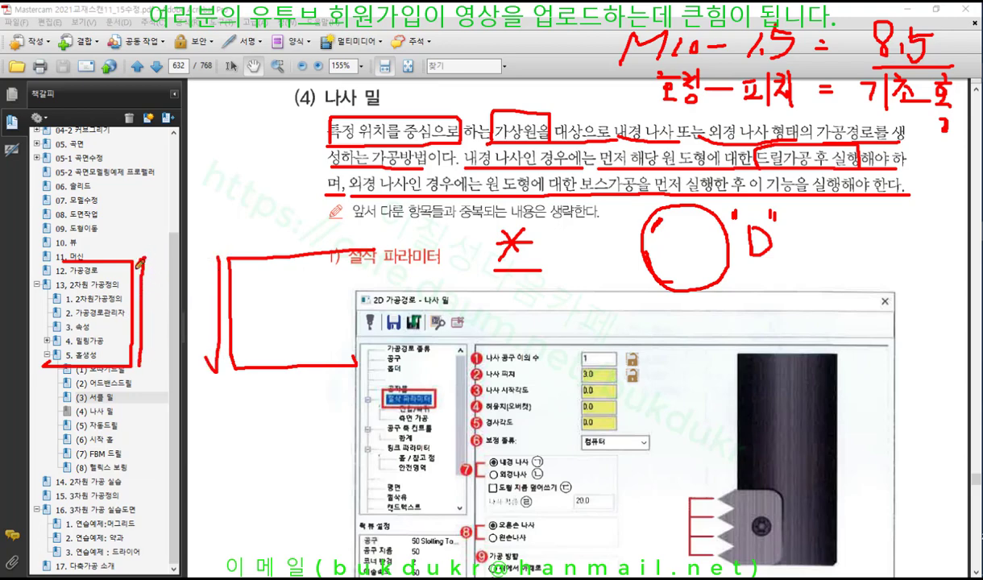
pyautogui.moveTo(140, 262); pyautogui.dragTo(139, 309)
pyautogui.moveTo(136, 348); pyautogui.dragTo(138, 363)
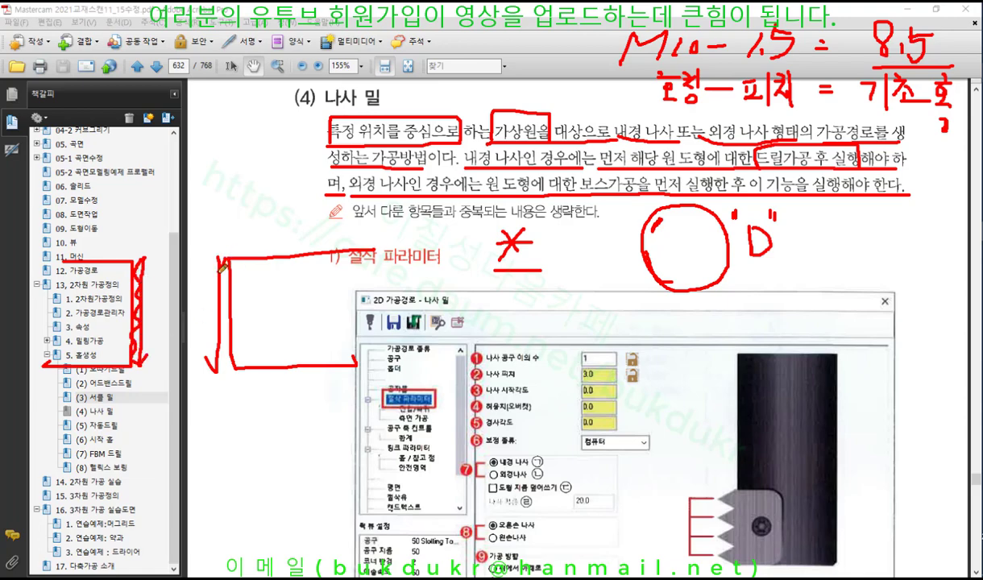
pyautogui.moveTo(219, 259)
pyautogui.mouseDown()
pyautogui.moveTo(217, 336)
pyautogui.moveTo(233, 365)
pyautogui.mouseUp()
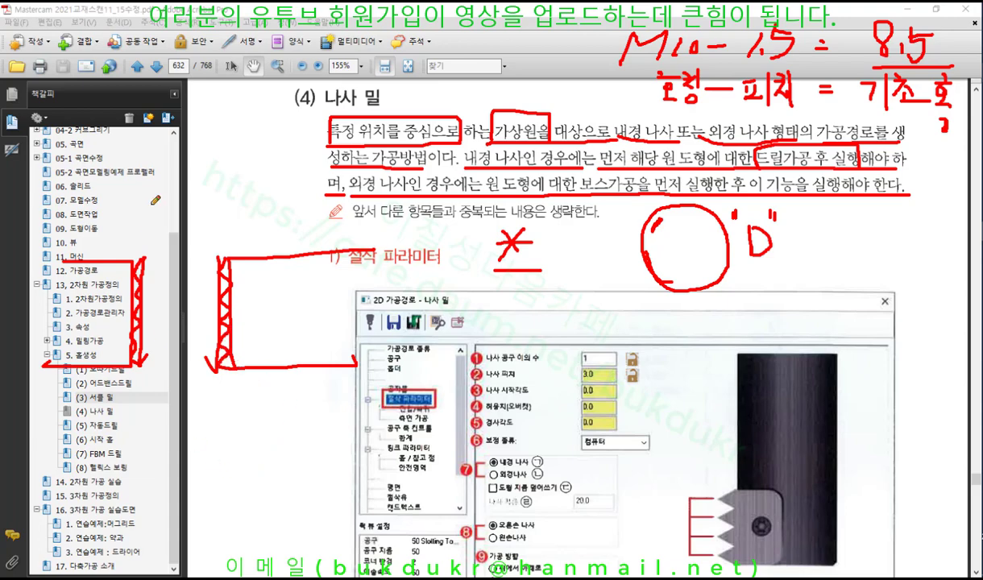
# - Sketch a raised boss profile above the hole section, with zigzag external threads along both of its sides
pyautogui.moveTo(58, 157)
pyautogui.mouseDown()
pyautogui.moveTo(146, 82)
pyautogui.moveTo(217, 37)
pyautogui.moveTo(235, 37)
pyautogui.moveTo(243, 160)
pyautogui.moveTo(371, 164)
pyautogui.mouseUp()
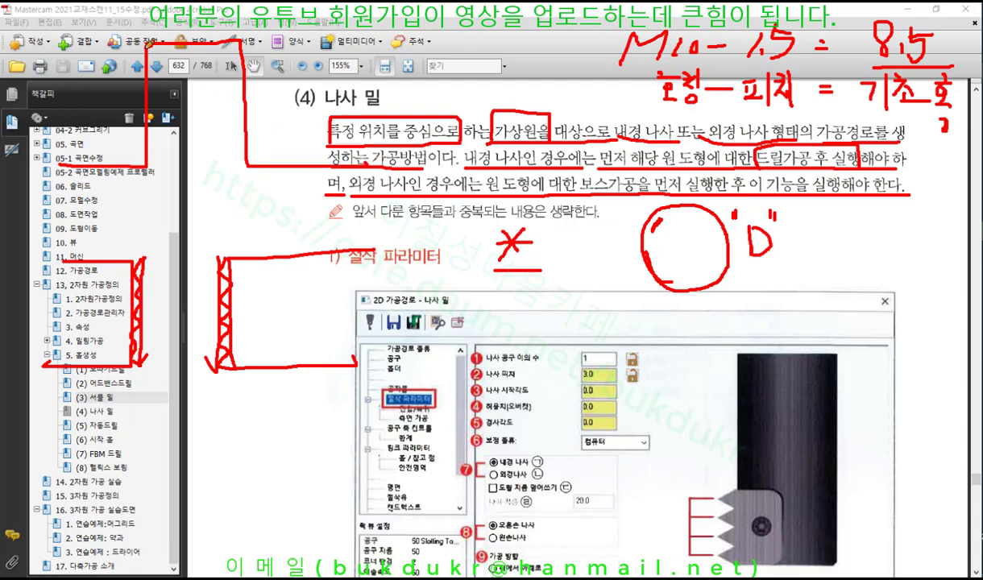
pyautogui.moveTo(150, 38); pyautogui.dragTo(236, 38)
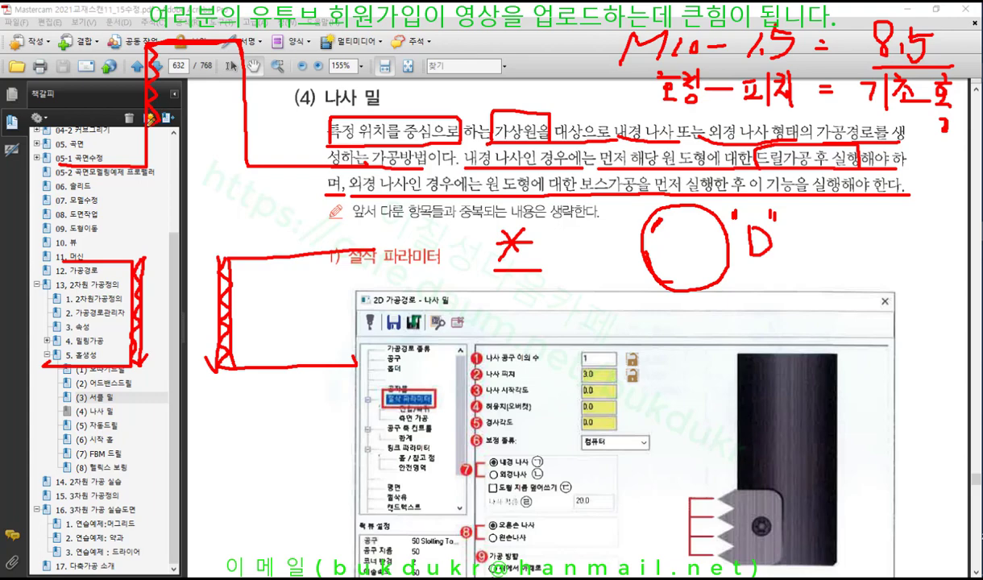
pyautogui.moveTo(148, 139); pyautogui.dragTo(146, 166)
pyautogui.moveTo(236, 71)
pyautogui.mouseDown()
pyautogui.moveTo(234, 117)
pyautogui.moveTo(245, 127)
pyautogui.mouseUp()
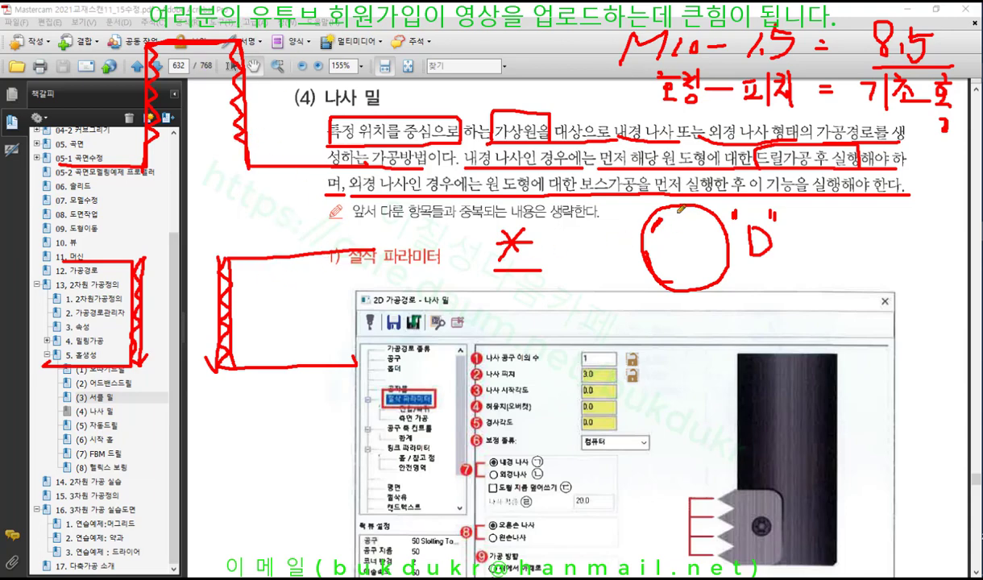
# - Clear the pen annotations and circle the thread mill tool picture in the cutting parameters dialog illustration
pyautogui.rightClick(626, 211)
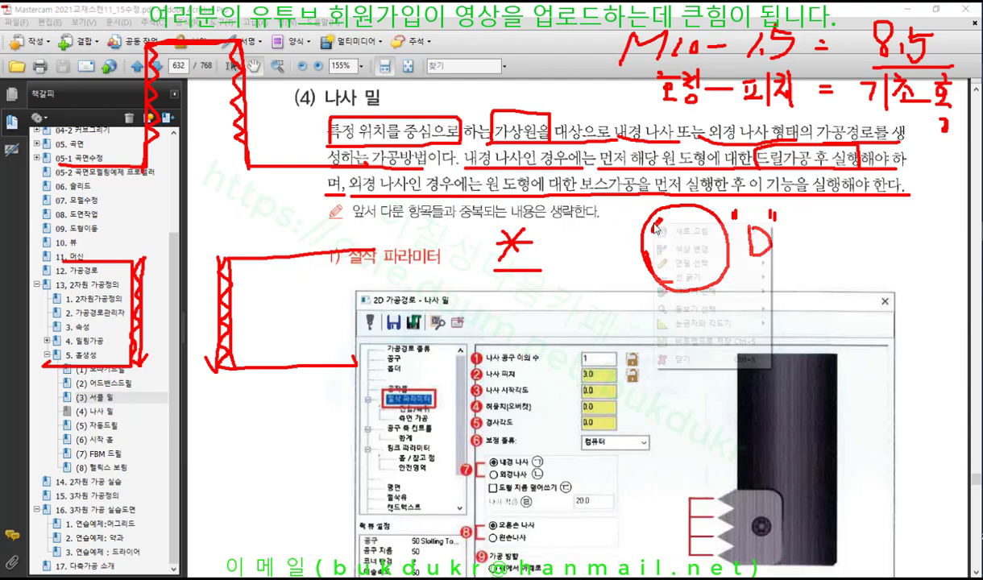
pyautogui.click(677, 345)
pyautogui.scroll(-4, 685, 289)
pyautogui.scroll(-2, 685, 290)
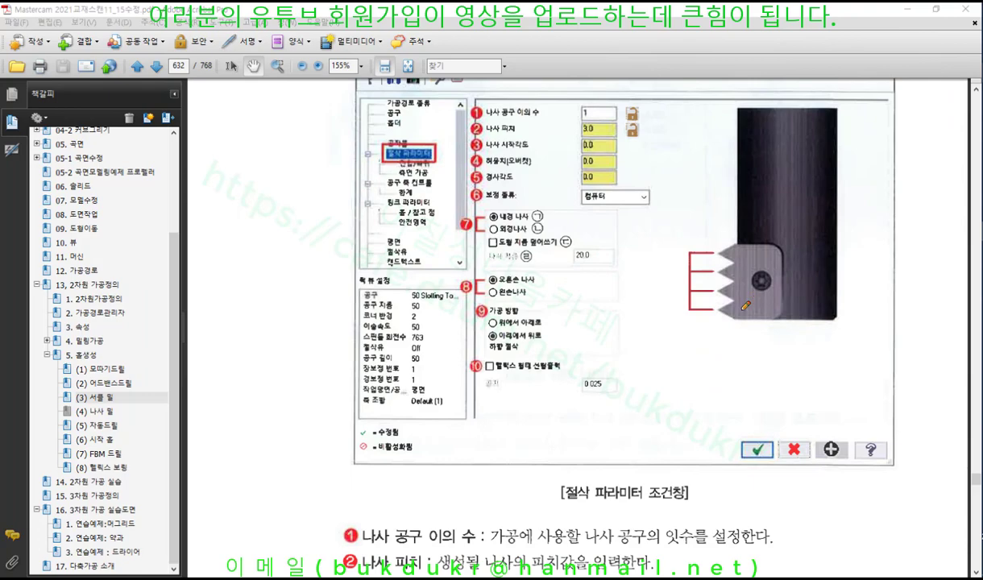
pyautogui.moveTo(724, 329)
pyautogui.mouseDown()
pyautogui.moveTo(689, 241)
pyautogui.moveTo(780, 87)
pyautogui.moveTo(859, 242)
pyautogui.moveTo(734, 338)
pyautogui.moveTo(691, 310)
pyautogui.mouseUp()
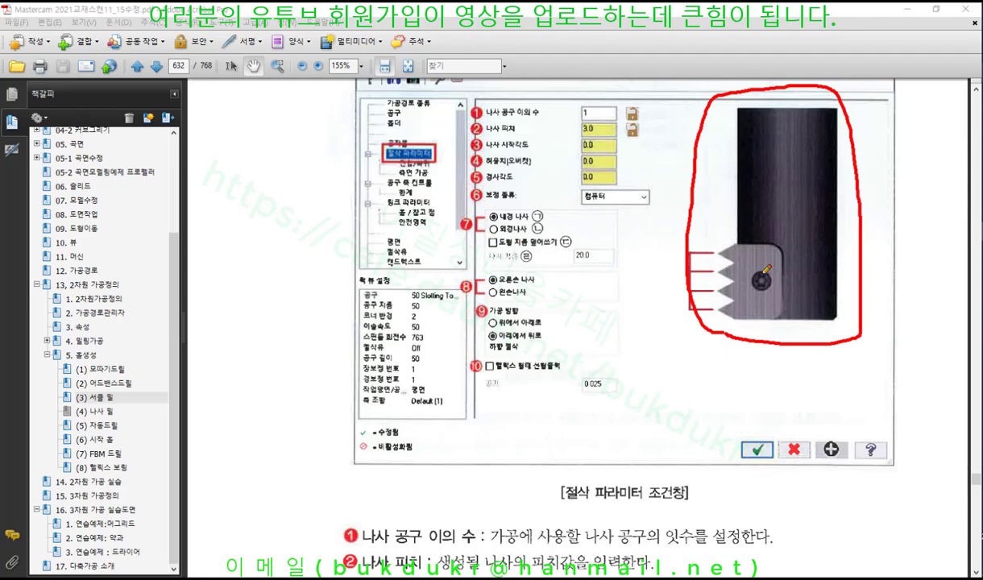
# - Add extension lines to the tool picture, marking its shank diameter as Ø16 and its cutting diameter as Ø20
pyautogui.moveTo(738, 72); pyautogui.dragTo(738, 115)
pyautogui.moveTo(838, 73); pyautogui.dragTo(839, 113)
pyautogui.moveTo(784, 37)
pyautogui.mouseDown()
pyautogui.moveTo(779, 57)
pyautogui.moveTo(790, 50)
pyautogui.moveTo(766, 53)
pyautogui.moveTo(758, 40)
pyautogui.moveTo(750, 49)
pyautogui.mouseUp()
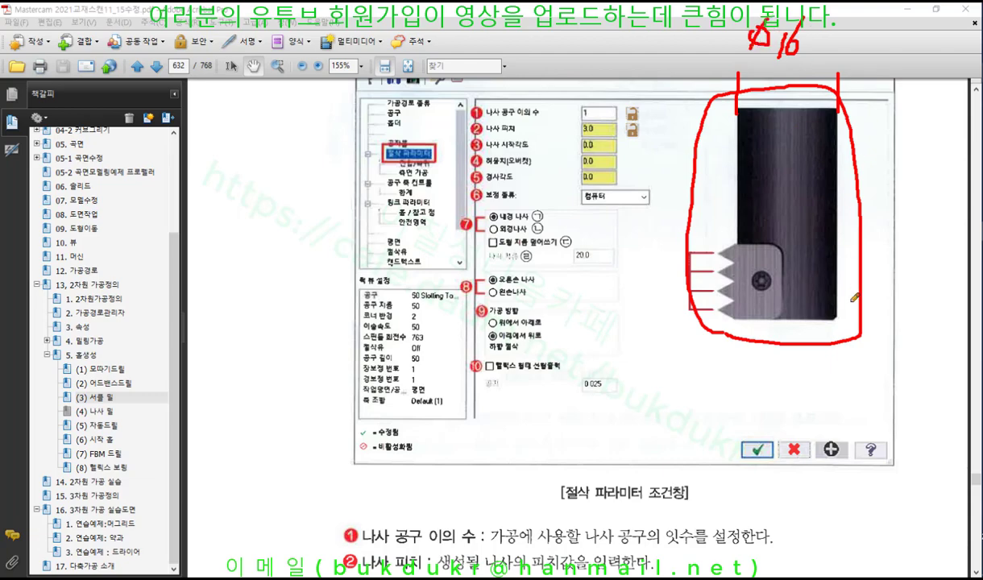
pyautogui.moveTo(719, 308); pyautogui.dragTo(719, 399)
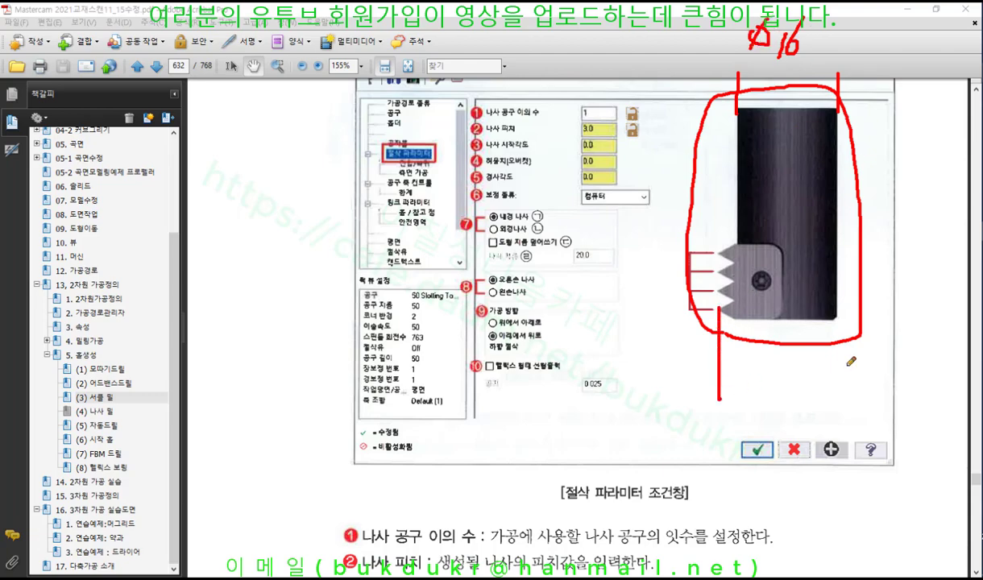
pyautogui.moveTo(868, 311); pyautogui.dragTo(869, 391)
pyautogui.moveTo(800, 395)
pyautogui.mouseDown()
pyautogui.moveTo(819, 420)
pyautogui.moveTo(826, 403)
pyautogui.moveTo(844, 395)
pyautogui.mouseUp()
pyautogui.moveTo(774, 391); pyautogui.dragTo(766, 420)
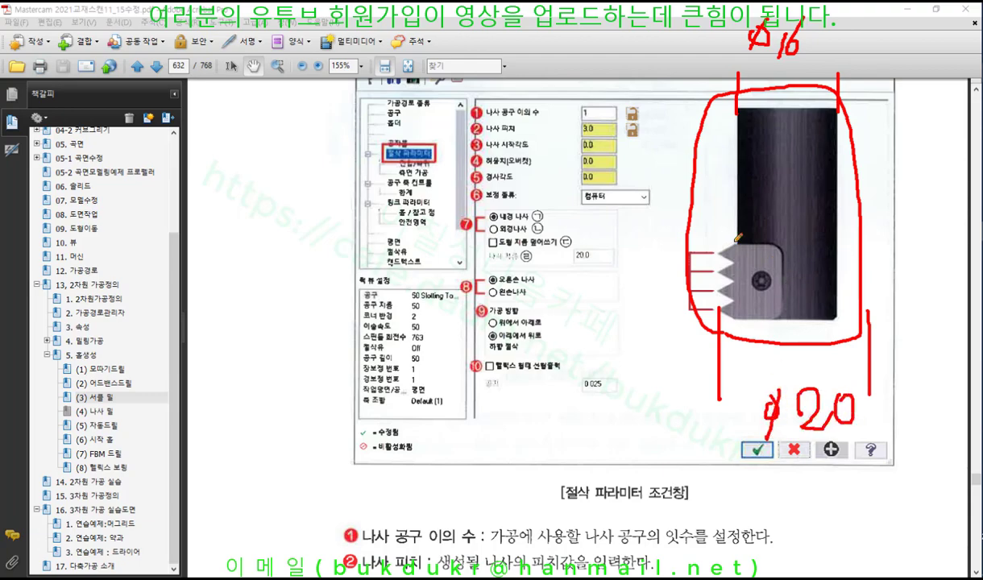
# - Trace zigzag teeth on both sides of the tool's cutting portion, closed by an upper line, and underline the Ø16 label
pyautogui.moveTo(738, 238)
pyautogui.mouseDown()
pyautogui.moveTo(722, 244)
pyautogui.moveTo(735, 250)
pyautogui.moveTo(723, 261)
pyautogui.moveTo(739, 278)
pyautogui.moveTo(723, 306)
pyautogui.moveTo(751, 318)
pyautogui.mouseUp()
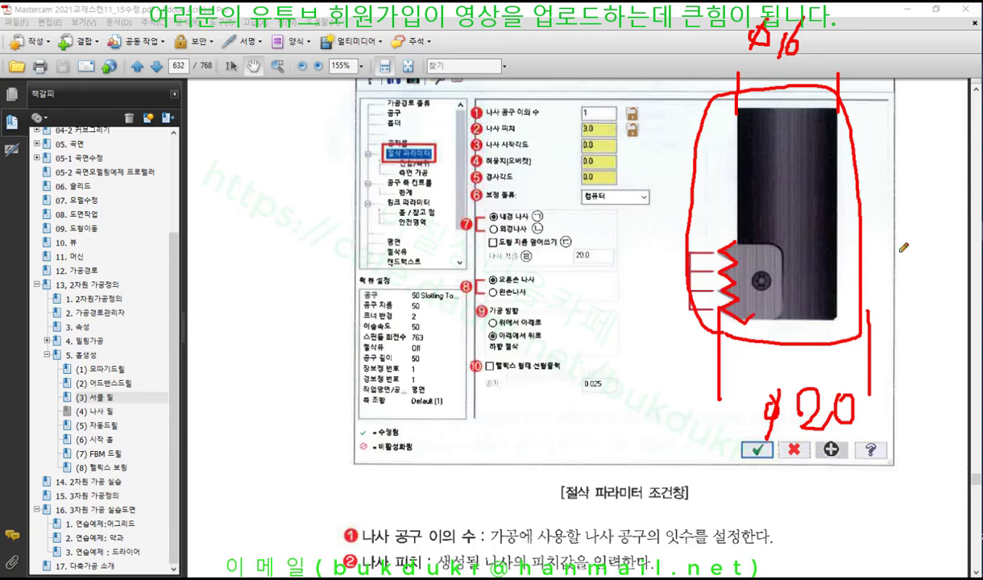
pyautogui.moveTo(850, 245)
pyautogui.mouseDown()
pyautogui.moveTo(855, 307)
pyautogui.moveTo(812, 310)
pyautogui.mouseUp()
pyautogui.moveTo(853, 240); pyautogui.dragTo(720, 241)
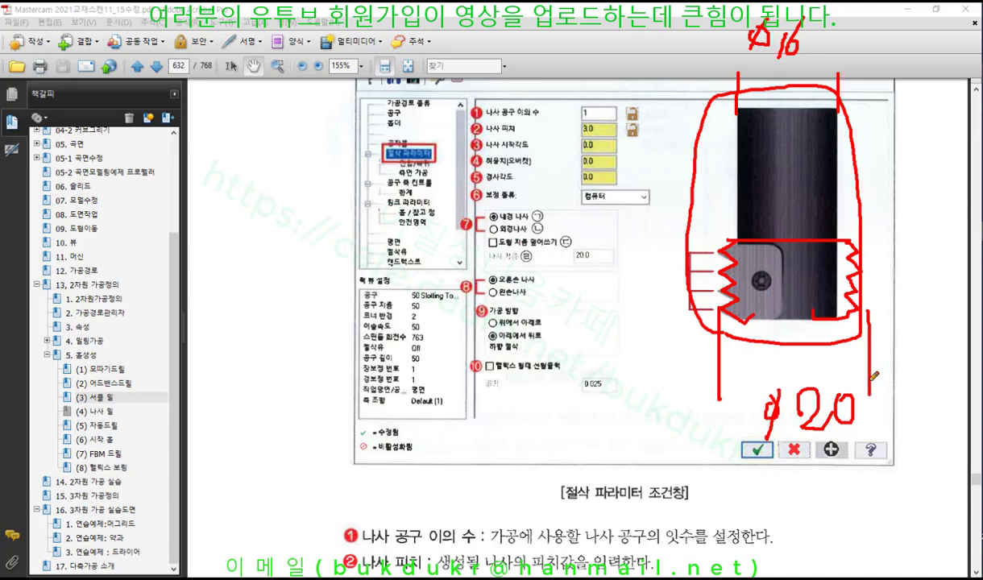
pyautogui.moveTo(754, 62); pyautogui.dragTo(833, 63)
pyautogui.moveTo(725, 242); pyautogui.dragTo(720, 337)
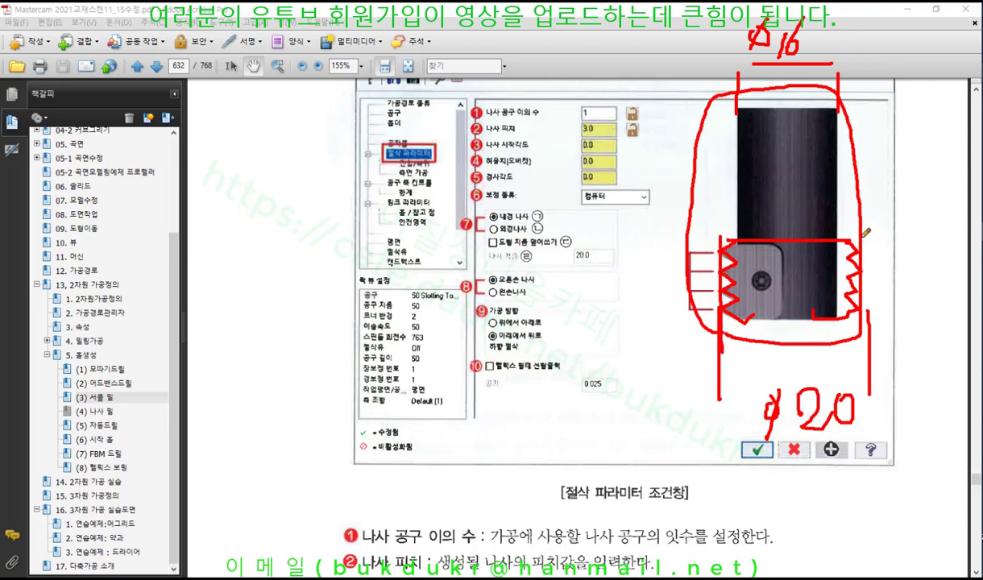
# - Sketch a hole wall with zigzag threads and the tool profile with its centre line beside the tool picture
pyautogui.moveTo(439, 259)
pyautogui.mouseDown()
pyautogui.moveTo(534, 263)
pyautogui.moveTo(526, 450)
pyautogui.mouseUp()
pyautogui.moveTo(536, 280)
pyautogui.mouseDown()
pyautogui.moveTo(545, 336)
pyautogui.moveTo(616, 353)
pyautogui.mouseUp()
pyautogui.moveTo(568, 158)
pyautogui.mouseDown()
pyautogui.moveTo(569, 198)
pyautogui.moveTo(537, 268)
pyautogui.mouseUp()
pyautogui.moveTo(634, 143)
pyautogui.mouseDown()
pyautogui.moveTo(636, 353)
pyautogui.moveTo(605, 353)
pyautogui.mouseUp()
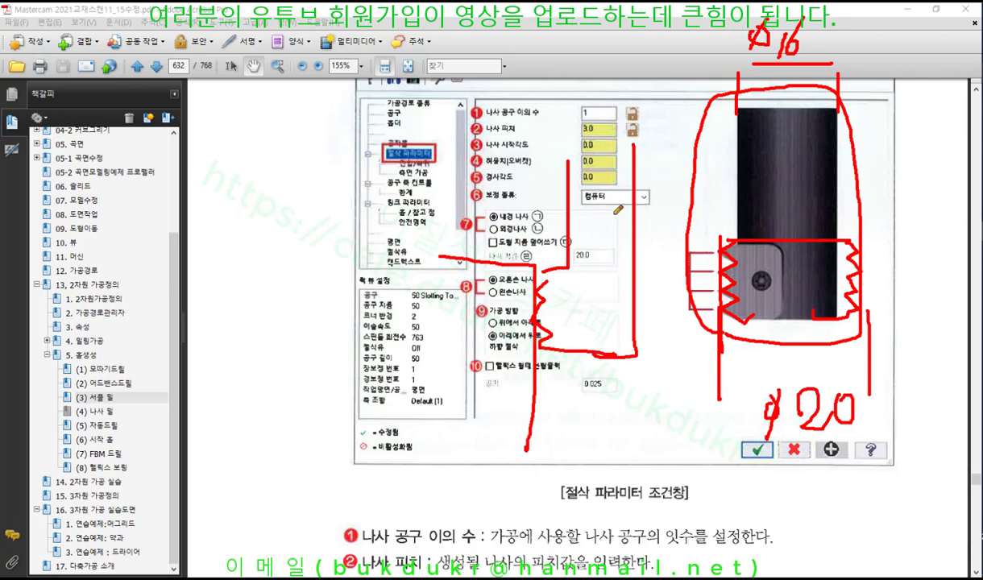
pyautogui.moveTo(604, 154); pyautogui.dragTo(609, 424)
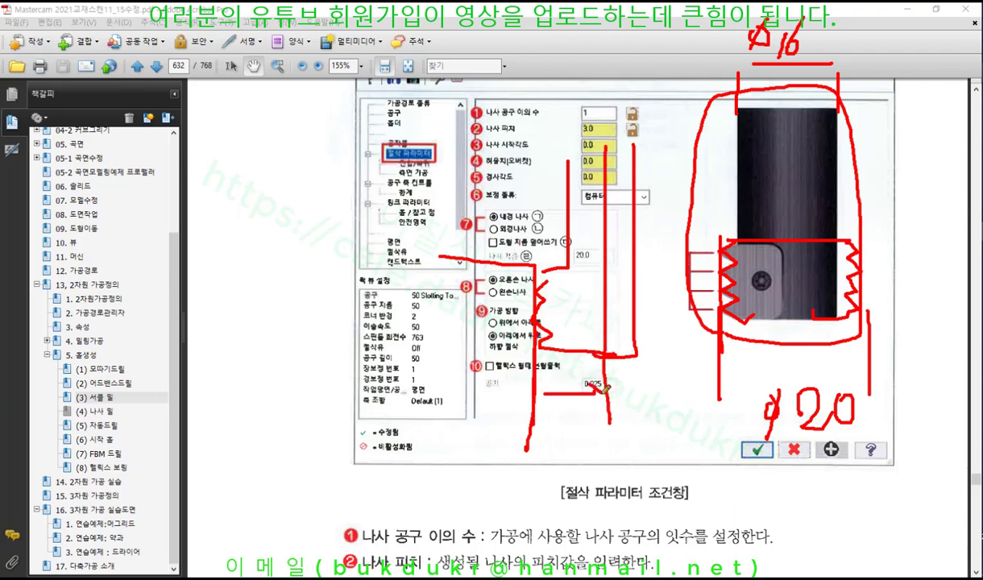
# - Add wall-to-centre and wall-to-wall dimension arrows with an underlined Ø below the hole sketch, and underline and box the Ø20 label
pyautogui.moveTo(545, 393); pyautogui.dragTo(603, 392)
pyautogui.moveTo(591, 383)
pyautogui.mouseDown()
pyautogui.moveTo(591, 400)
pyautogui.moveTo(540, 392)
pyautogui.mouseUp()
pyautogui.moveTo(540, 393); pyautogui.dragTo(550, 400)
pyautogui.moveTo(538, 437)
pyautogui.mouseDown()
pyautogui.moveTo(674, 437)
pyautogui.moveTo(664, 450)
pyautogui.mouseUp()
pyautogui.moveTo(684, 317); pyautogui.dragTo(683, 466)
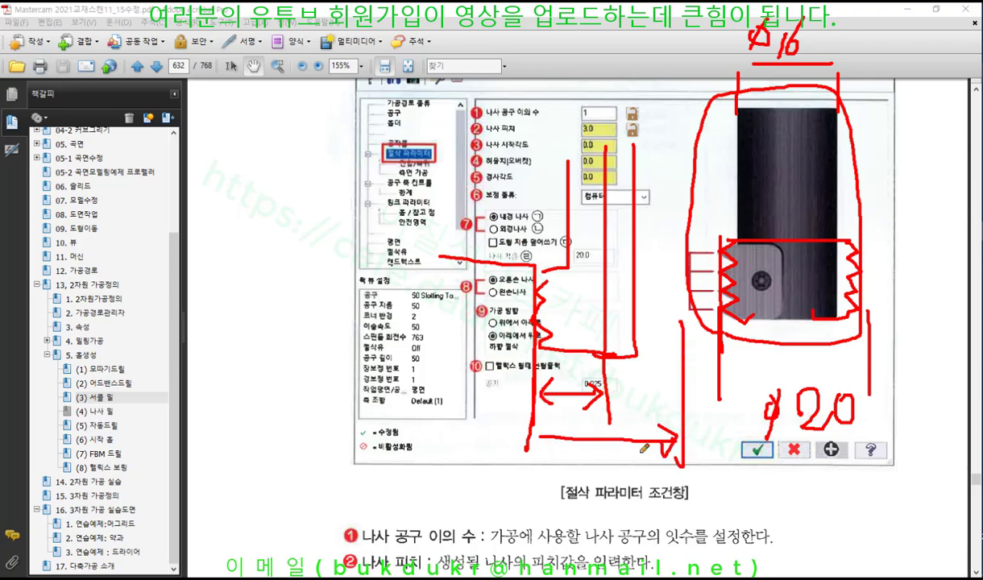
pyautogui.moveTo(622, 455)
pyautogui.mouseDown()
pyautogui.moveTo(613, 501)
pyautogui.moveTo(627, 460)
pyautogui.mouseUp()
pyautogui.moveTo(637, 449)
pyautogui.mouseDown()
pyautogui.moveTo(600, 508)
pyautogui.moveTo(667, 516)
pyautogui.mouseUp()
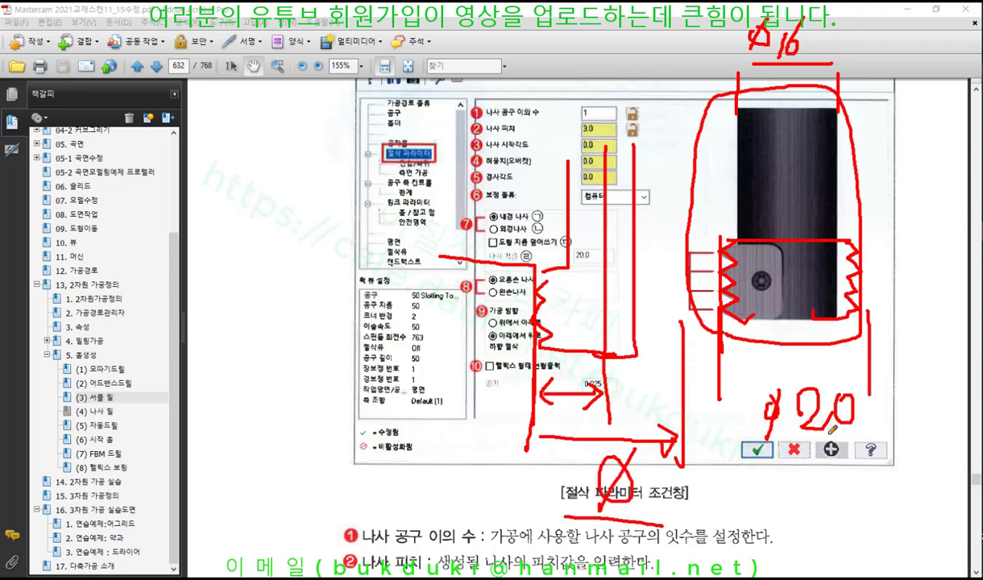
pyautogui.moveTo(760, 442); pyautogui.dragTo(873, 441)
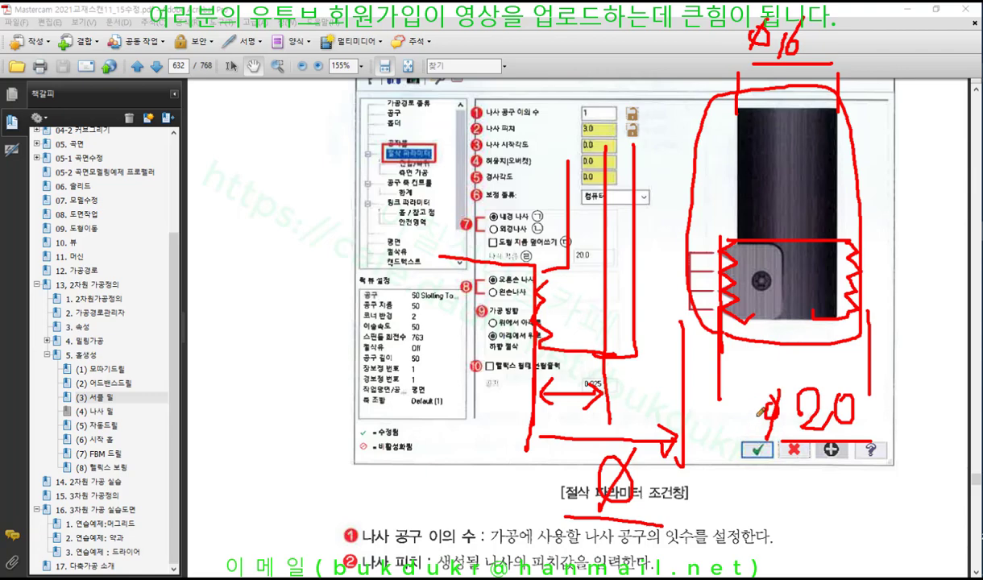
pyautogui.moveTo(769, 407)
pyautogui.mouseDown()
pyautogui.moveTo(740, 407)
pyautogui.moveTo(878, 423)
pyautogui.moveTo(808, 423)
pyautogui.mouseUp()
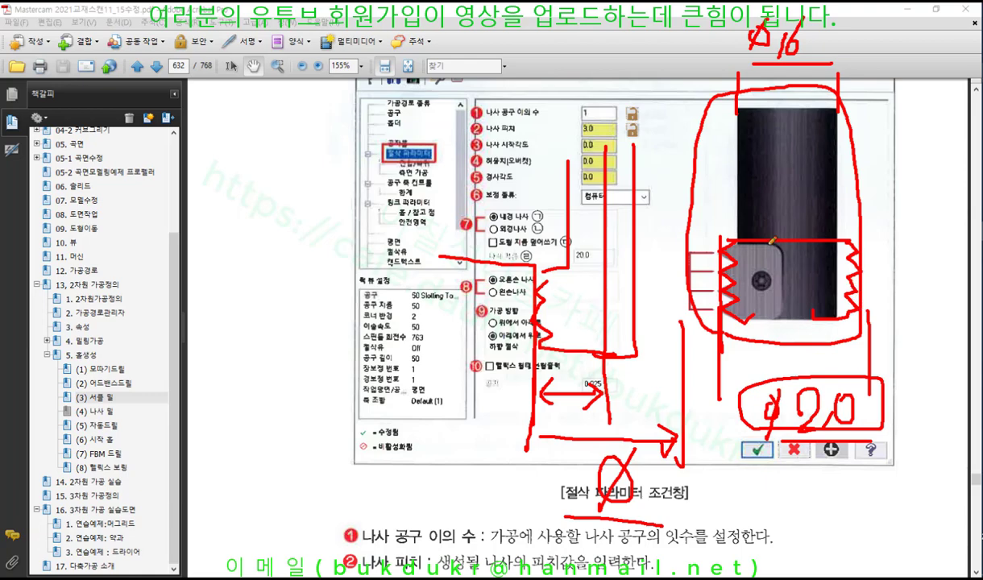
# - Clear the annotations, mark the spacing between the insert's teeth, and trace its toothed edge and lower edge
pyautogui.rightClick(286, 126)
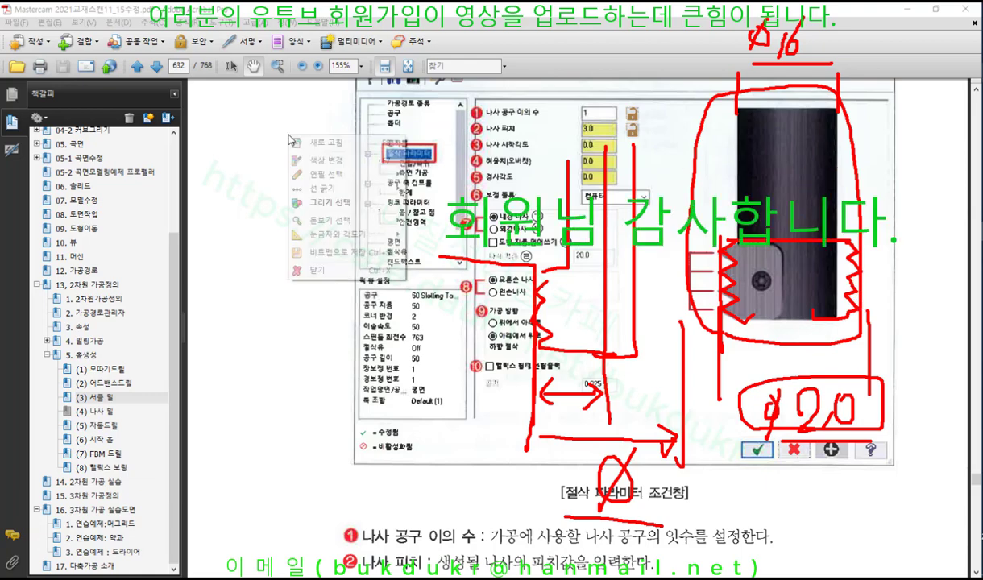
pyautogui.click(313, 261)
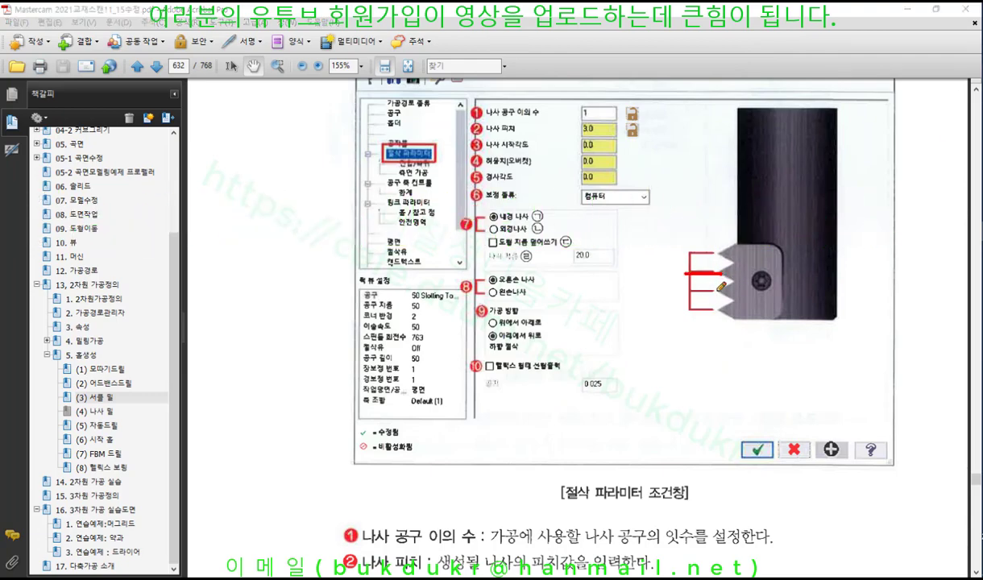
pyautogui.moveTo(721, 273)
pyautogui.mouseDown()
pyautogui.moveTo(675, 273)
pyautogui.moveTo(717, 291)
pyautogui.mouseUp()
pyautogui.moveTo(745, 237)
pyautogui.mouseDown()
pyautogui.moveTo(739, 301)
pyautogui.moveTo(764, 322)
pyautogui.moveTo(810, 323)
pyautogui.moveTo(732, 291)
pyautogui.mouseUp()
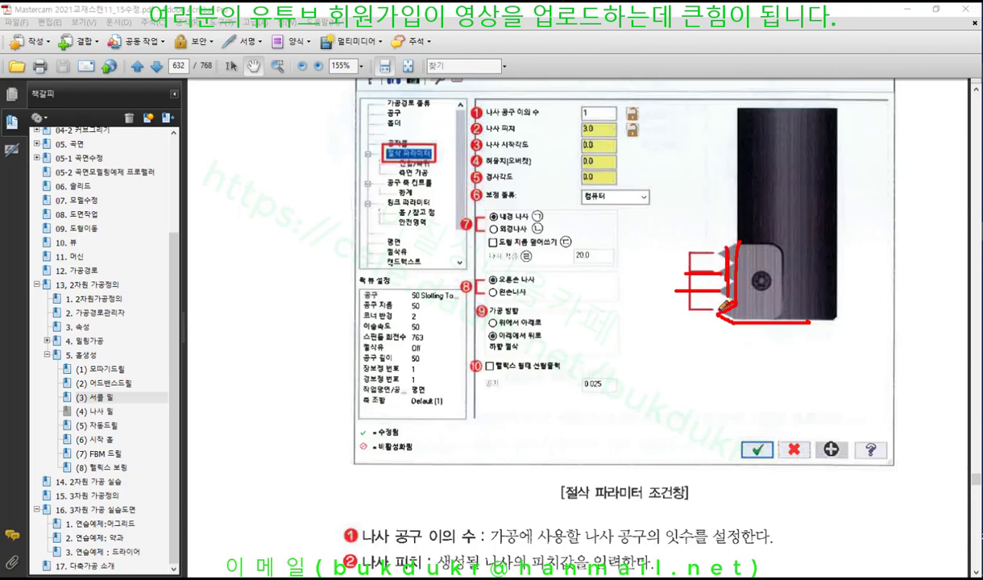
pyautogui.moveTo(732, 320)
pyautogui.mouseDown()
pyautogui.moveTo(725, 307)
pyautogui.moveTo(830, 323)
pyautogui.moveTo(843, 321)
pyautogui.moveTo(841, 305)
pyautogui.mouseUp()
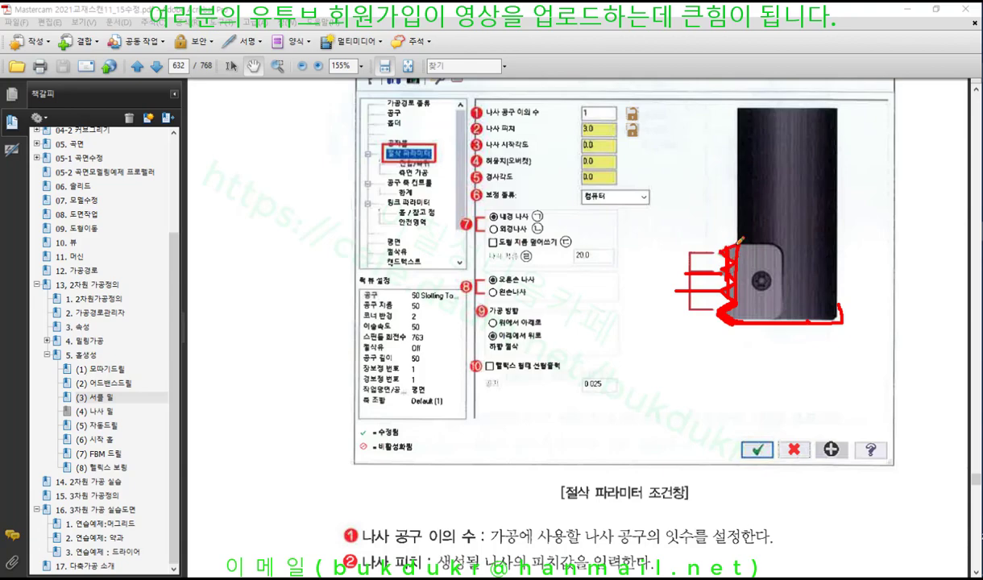
# - Extend the zigzag teeth up the shank with a "10~" note, and add upper and lower boundary lines with an ellipse below the tool
pyautogui.moveTo(755, 188)
pyautogui.mouseDown()
pyautogui.moveTo(753, 211)
pyautogui.moveTo(765, 190)
pyautogui.moveTo(846, 184)
pyautogui.moveTo(801, 196)
pyautogui.mouseUp()
pyautogui.moveTo(740, 237)
pyautogui.mouseDown()
pyautogui.moveTo(719, 149)
pyautogui.moveTo(849, 145)
pyautogui.moveTo(846, 316)
pyautogui.mouseUp()
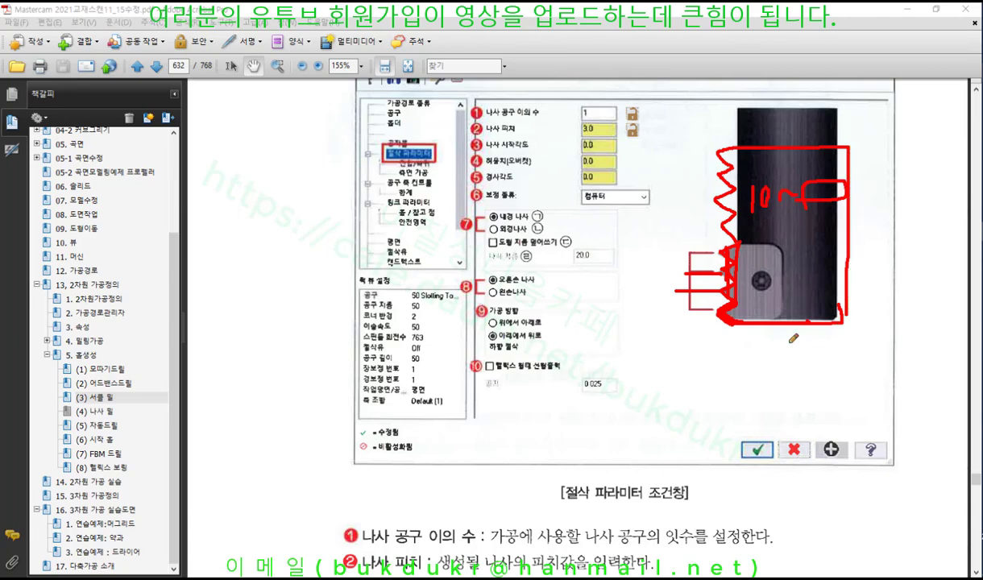
pyautogui.moveTo(747, 349)
pyautogui.mouseDown()
pyautogui.moveTo(721, 379)
pyautogui.moveTo(834, 358)
pyautogui.moveTo(746, 351)
pyautogui.mouseUp()
pyautogui.moveTo(737, 147); pyautogui.dragTo(637, 147)
pyautogui.moveTo(727, 320); pyautogui.dragTo(605, 321)
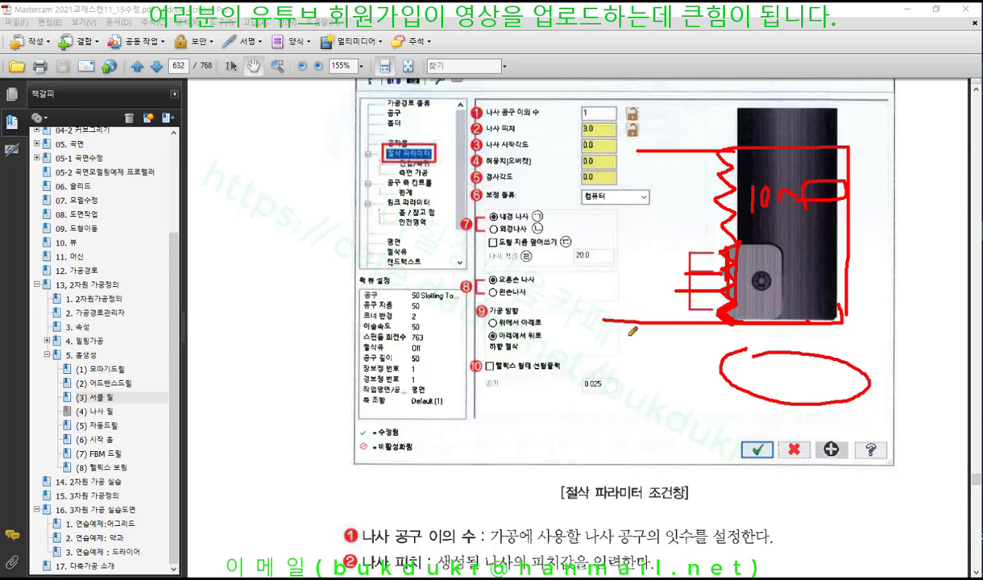
pyautogui.moveTo(747, 211); pyautogui.dragTo(775, 209)
pyautogui.moveTo(731, 320); pyautogui.dragTo(716, 305)
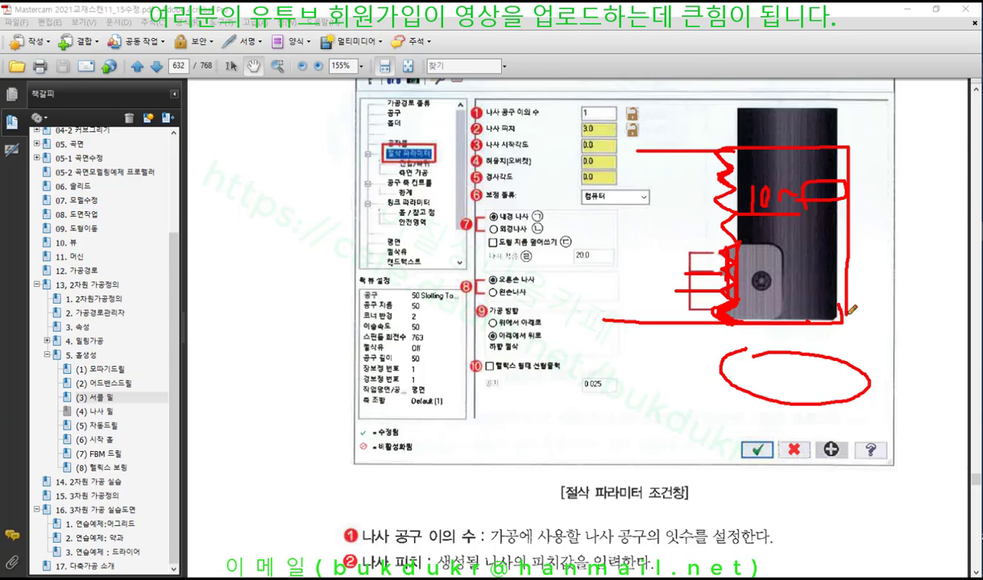
# - Clear the annotations, underline the 나사 공구 이의 수 parameter with its value 1 circled, and trace the insert's lowest tooth
pyautogui.rightClick(659, 415)
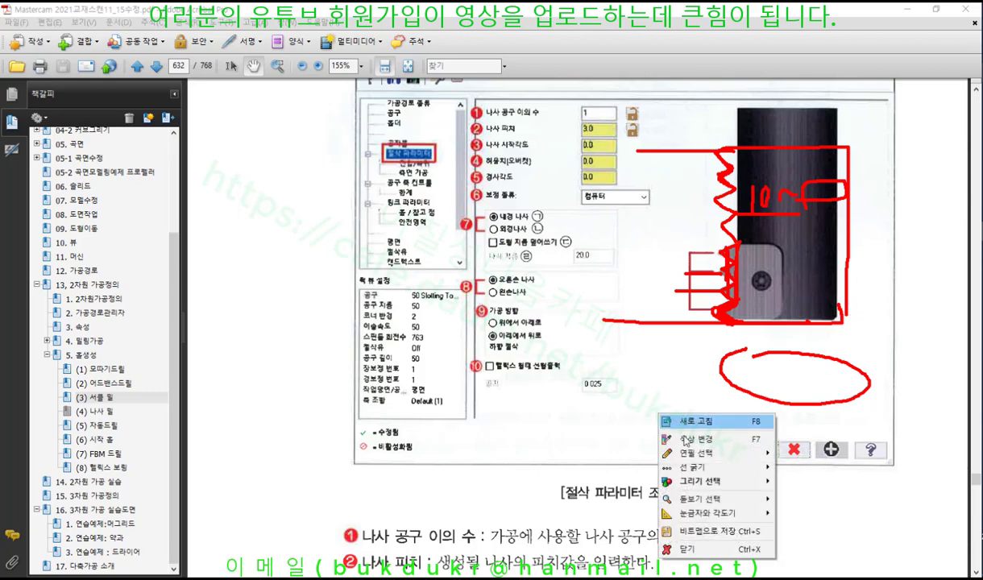
pyautogui.click(688, 551)
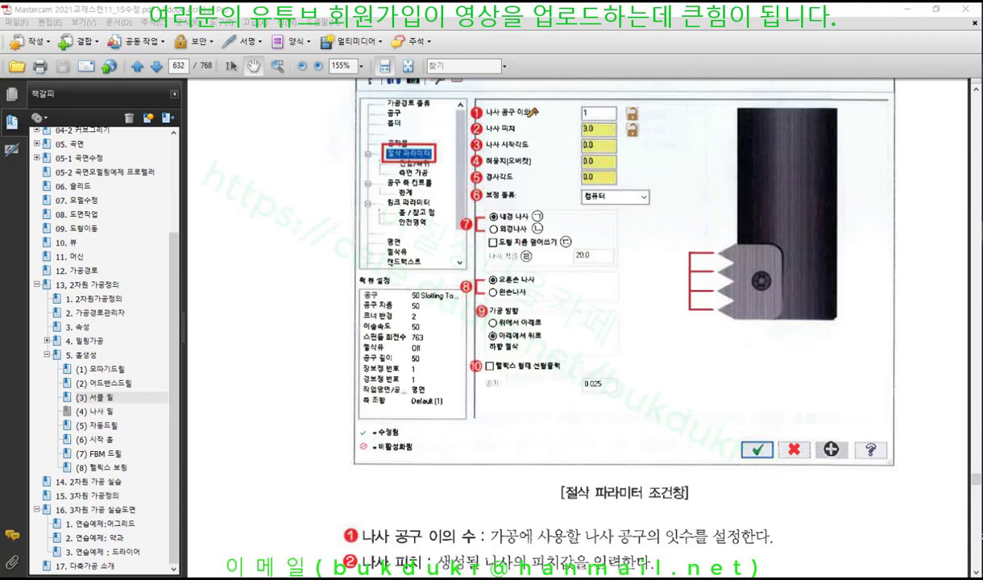
pyautogui.moveTo(458, 117); pyautogui.dragTo(538, 114)
pyautogui.moveTo(603, 107)
pyautogui.mouseDown()
pyautogui.moveTo(574, 113)
pyautogui.moveTo(606, 108)
pyautogui.mouseUp()
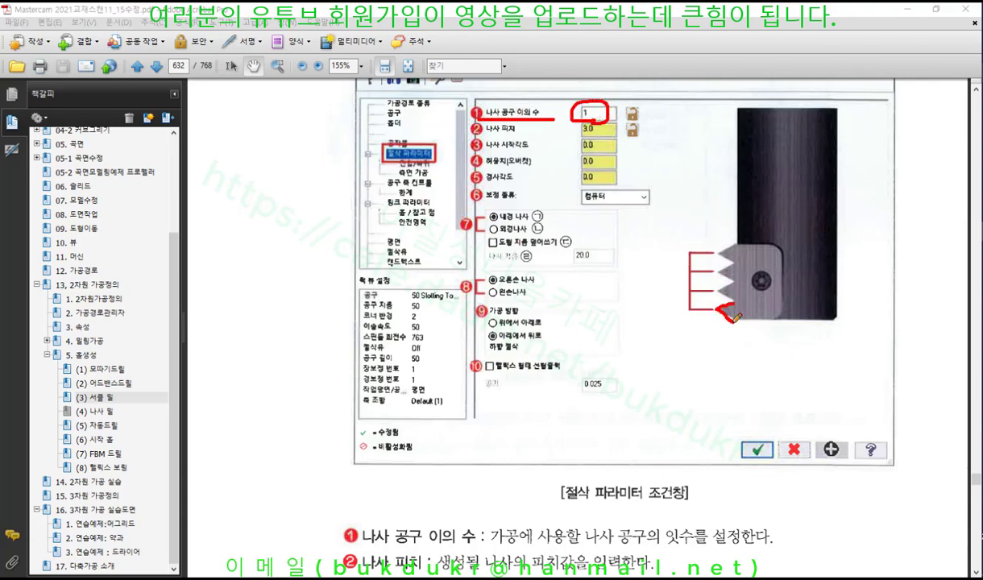
pyautogui.moveTo(719, 305); pyautogui.dragTo(735, 319)
# - Write an underlined 10 beside the tooth count, and sketch a multi-tooth outline around the tool with a helical path below it
pyautogui.moveTo(593, 121)
pyautogui.mouseDown()
pyautogui.moveTo(657, 125)
pyautogui.moveTo(685, 110)
pyautogui.mouseUp()
pyautogui.moveTo(739, 240); pyautogui.dragTo(720, 122)
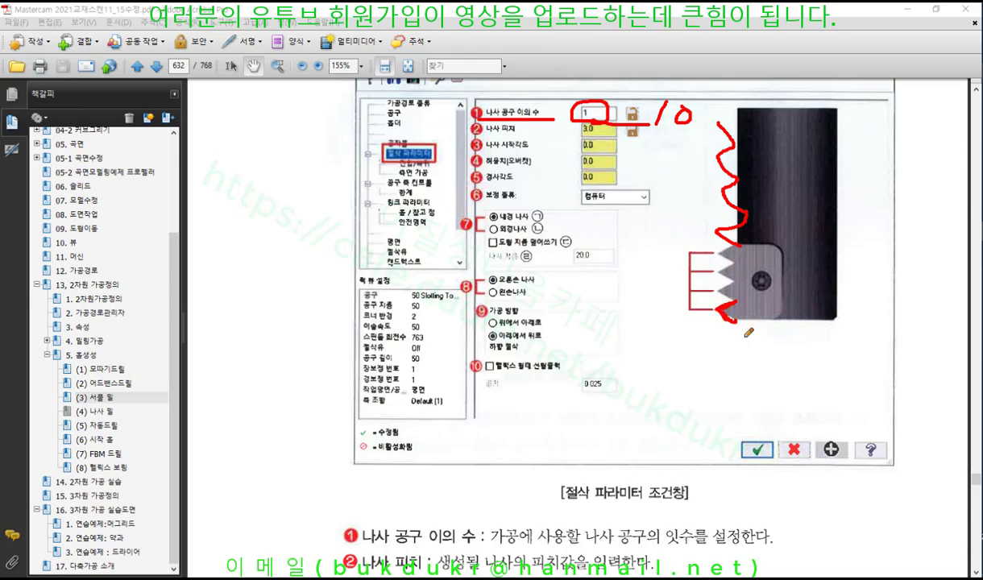
pyautogui.moveTo(825, 346)
pyautogui.mouseDown()
pyautogui.moveTo(721, 373)
pyautogui.moveTo(838, 393)
pyautogui.moveTo(730, 399)
pyautogui.moveTo(806, 455)
pyautogui.moveTo(773, 437)
pyautogui.moveTo(725, 479)
pyautogui.moveTo(765, 458)
pyautogui.moveTo(762, 538)
pyautogui.moveTo(854, 555)
pyautogui.mouseUp()
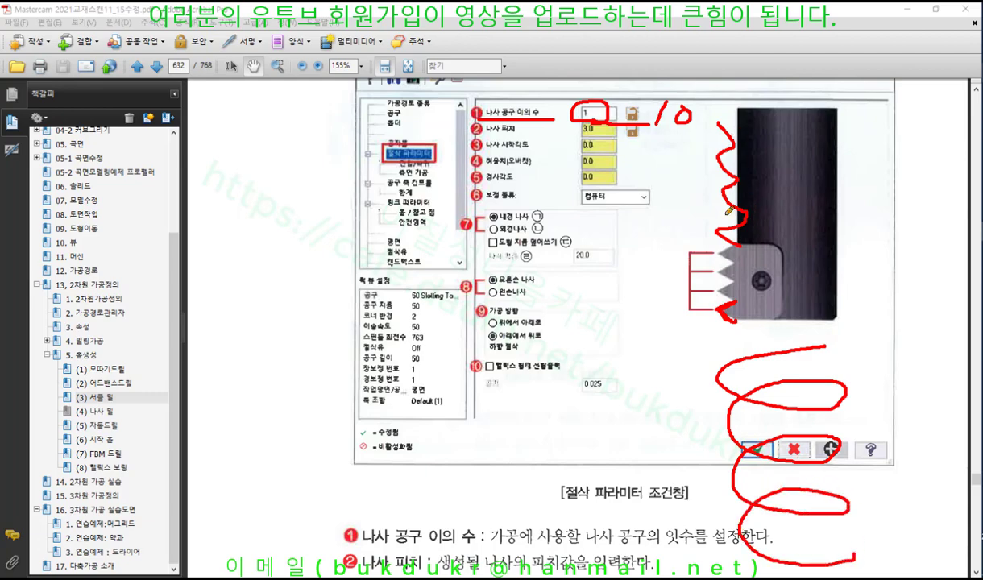
pyautogui.moveTo(626, 122); pyautogui.dragTo(703, 119)
pyautogui.moveTo(733, 105)
pyautogui.mouseDown()
pyautogui.moveTo(734, 134)
pyautogui.moveTo(844, 105)
pyautogui.moveTo(851, 314)
pyautogui.moveTo(757, 316)
pyautogui.mouseUp()
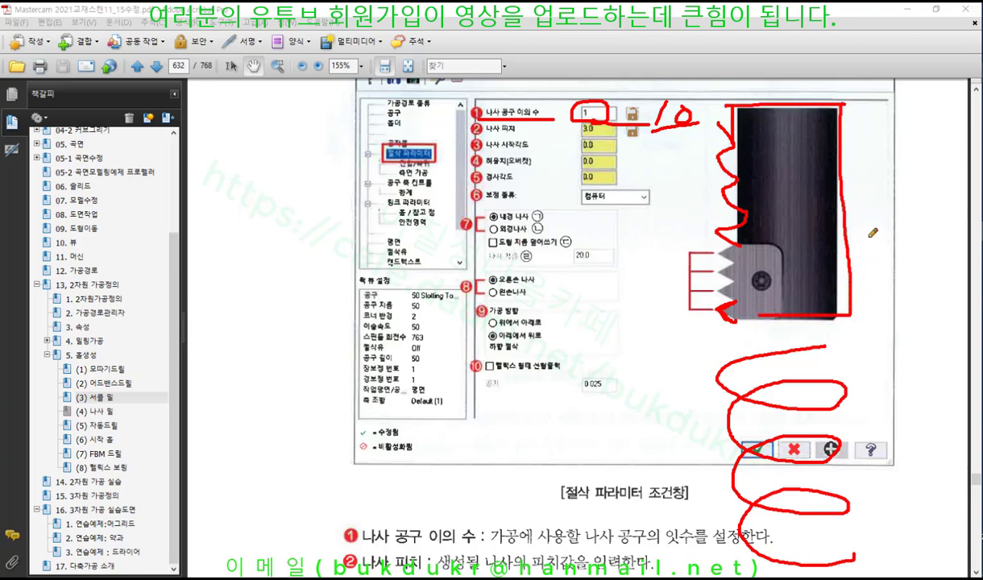
# - Clear the annotations and draw a large circle over the dialog with a centre cross and a horizontal arrow labelled 0
pyautogui.rightClick(846, 171)
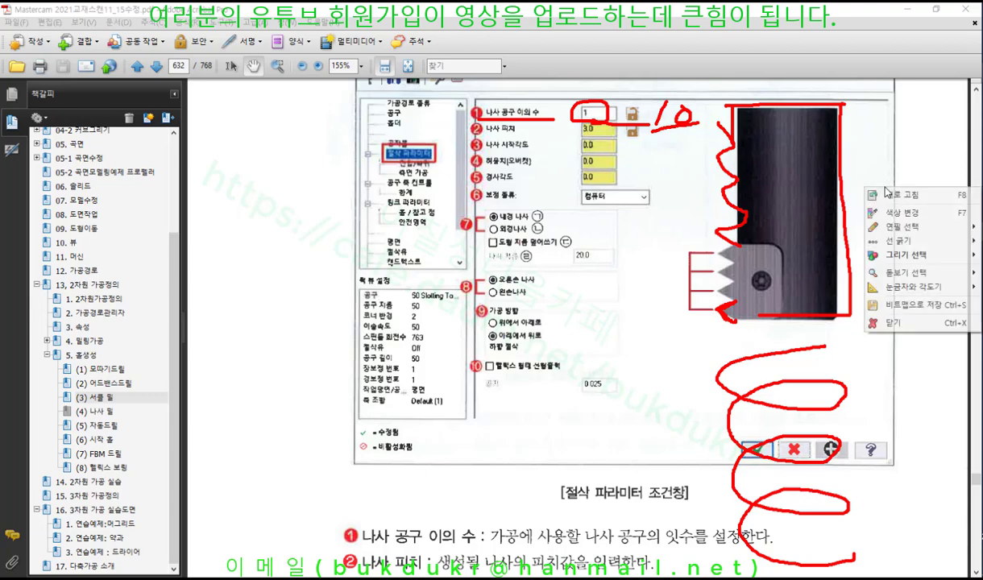
pyautogui.click(895, 323)
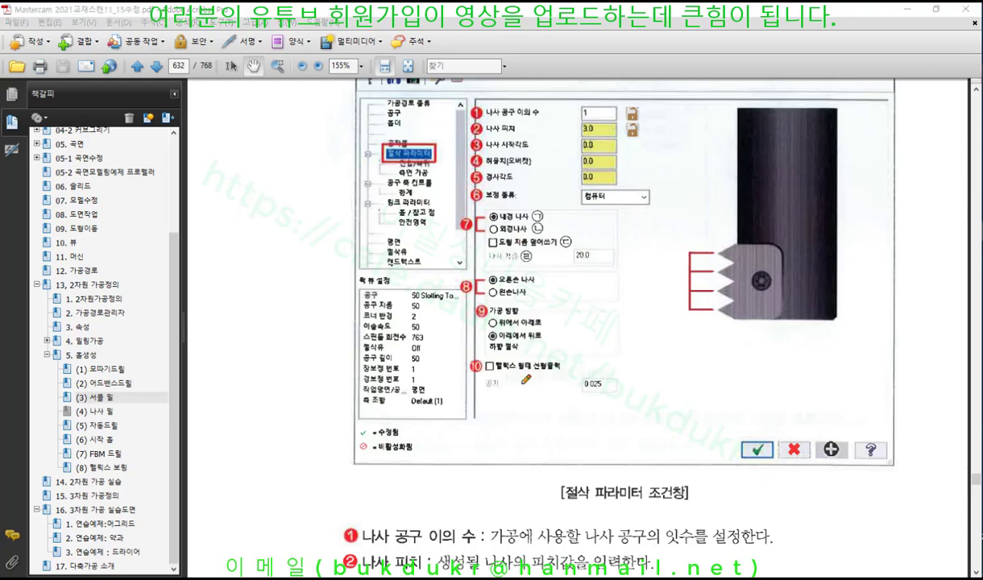
pyautogui.moveTo(512, 484)
pyautogui.mouseDown()
pyautogui.moveTo(461, 342)
pyautogui.moveTo(677, 355)
pyautogui.moveTo(525, 510)
pyautogui.moveTo(453, 330)
pyautogui.mouseUp()
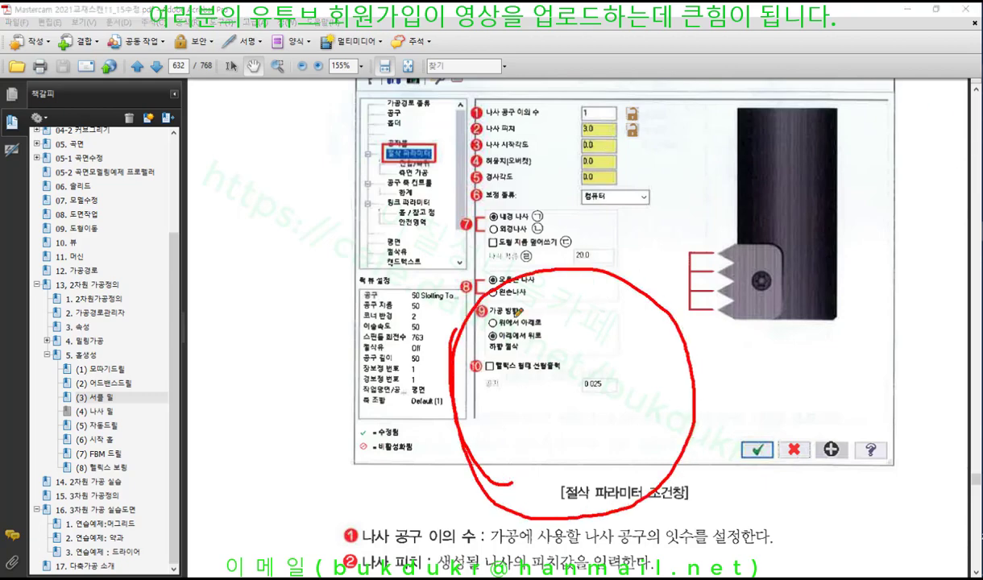
pyautogui.moveTo(556, 397)
pyautogui.mouseDown()
pyautogui.moveTo(582, 390)
pyautogui.moveTo(572, 409)
pyautogui.moveTo(728, 395)
pyautogui.mouseUp()
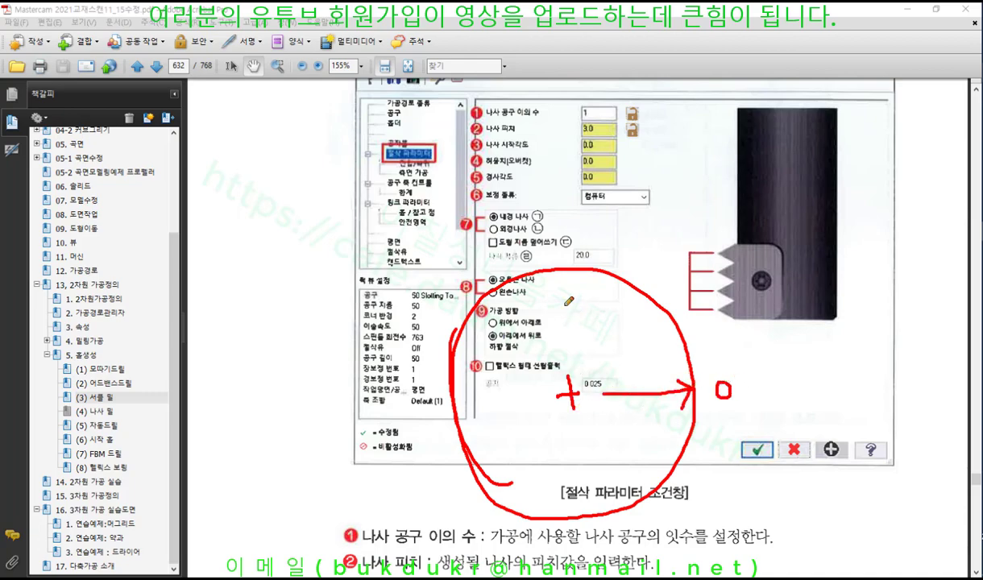
# - Add a vertical arrow labelled 90 to the circle, and draw an inner circle with curved entry paths to both arrow ends
pyautogui.moveTo(574, 272)
pyautogui.mouseDown()
pyautogui.moveTo(569, 391)
pyautogui.moveTo(574, 270)
pyautogui.moveTo(578, 278)
pyautogui.mouseUp()
pyautogui.moveTo(559, 208)
pyautogui.mouseDown()
pyautogui.moveTo(574, 225)
pyautogui.moveTo(567, 238)
pyautogui.moveTo(586, 212)
pyautogui.mouseUp()
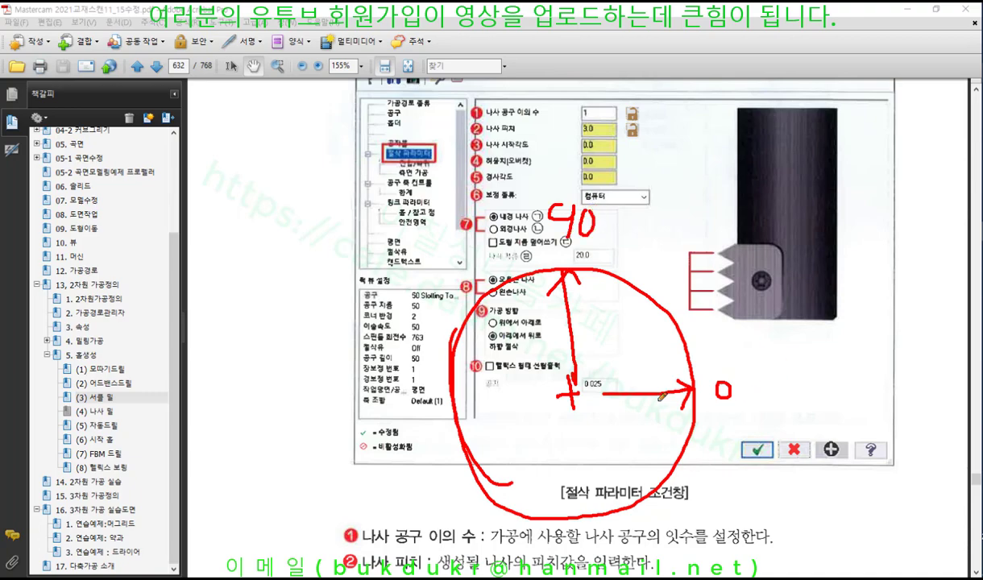
pyautogui.moveTo(563, 331)
pyautogui.mouseDown()
pyautogui.moveTo(621, 402)
pyautogui.moveTo(496, 396)
pyautogui.moveTo(550, 332)
pyautogui.moveTo(600, 393)
pyautogui.moveTo(655, 372)
pyautogui.moveTo(643, 356)
pyautogui.moveTo(637, 391)
pyautogui.moveTo(601, 405)
pyautogui.moveTo(630, 429)
pyautogui.moveTo(693, 380)
pyautogui.mouseUp()
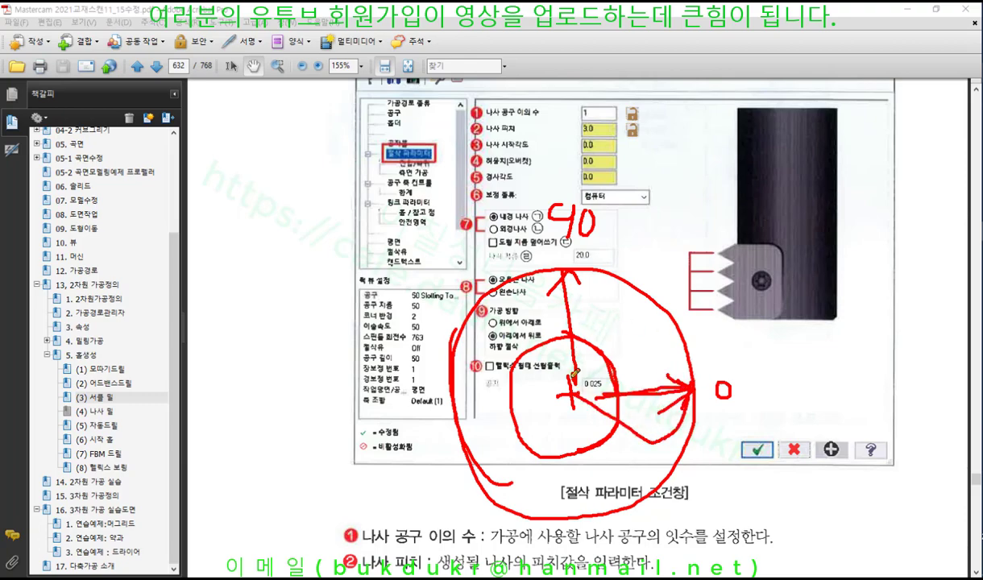
pyautogui.moveTo(574, 377); pyautogui.dragTo(570, 265)
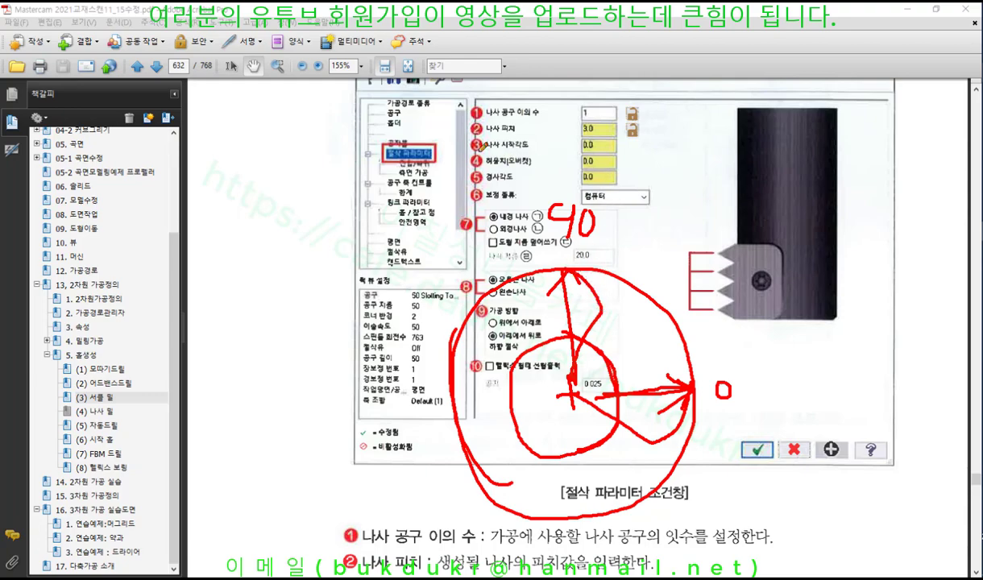
# - Underline 나사 시작각도 and 허용치(오버컷), connect the overcut value to a boxed handwritten note, outline the value, and add a circled mark beside it
pyautogui.moveTo(477, 149); pyautogui.dragTo(532, 149)
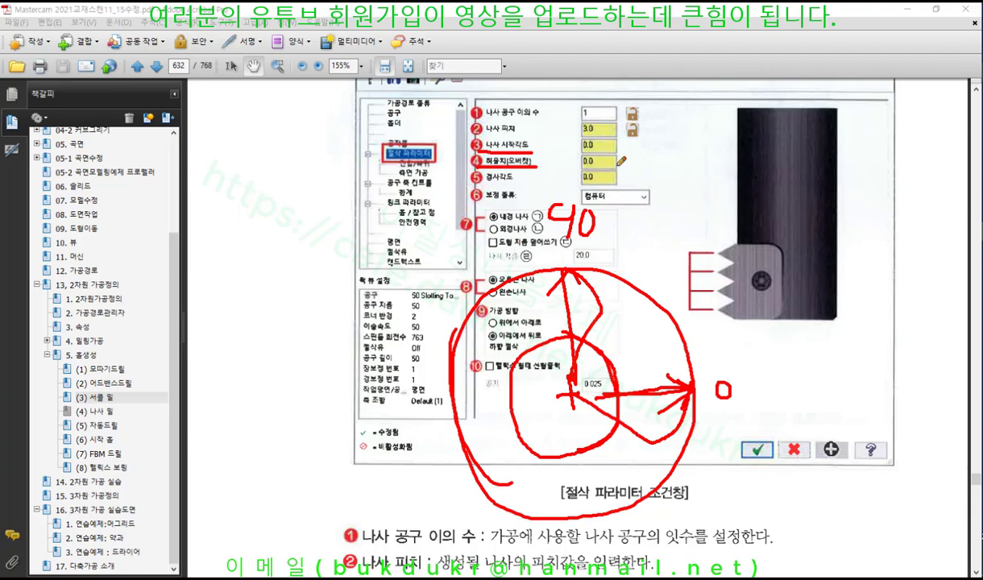
pyautogui.moveTo(613, 166)
pyautogui.mouseDown()
pyautogui.moveTo(678, 171)
pyautogui.moveTo(659, 183)
pyautogui.mouseUp()
pyautogui.moveTo(684, 150)
pyautogui.mouseDown()
pyautogui.moveTo(700, 194)
pyautogui.moveTo(657, 146)
pyautogui.moveTo(713, 191)
pyautogui.moveTo(682, 200)
pyautogui.mouseUp()
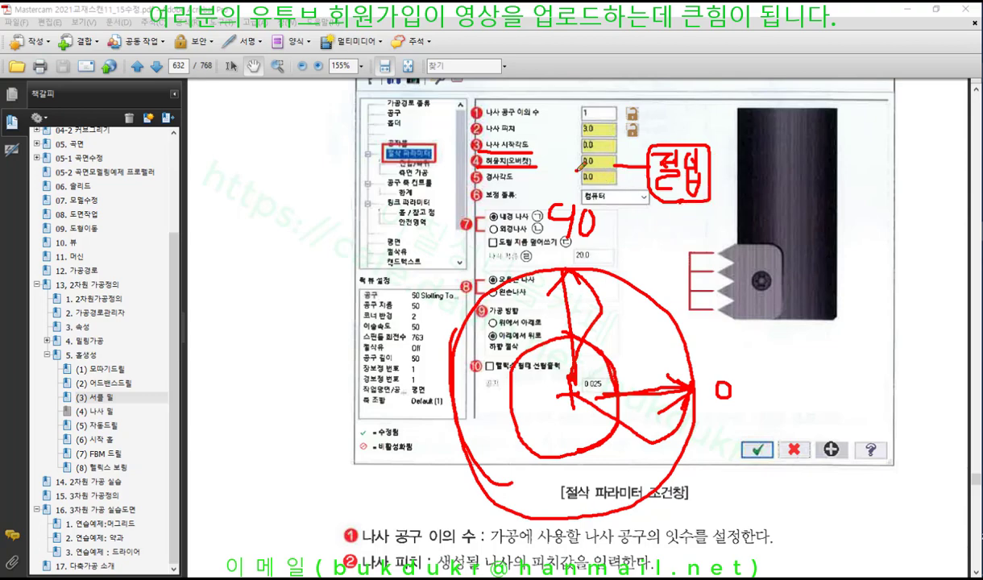
pyautogui.moveTo(579, 168); pyautogui.dragTo(636, 167)
pyautogui.moveTo(574, 154)
pyautogui.mouseDown()
pyautogui.moveTo(612, 153)
pyautogui.moveTo(626, 169)
pyautogui.moveTo(567, 161)
pyautogui.mouseUp()
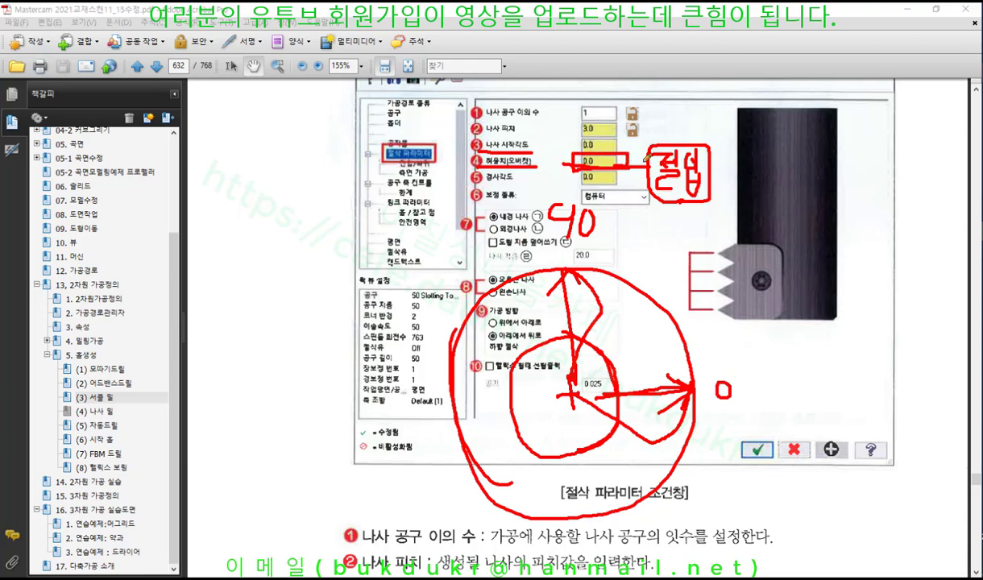
pyautogui.moveTo(646, 153)
pyautogui.mouseDown()
pyautogui.moveTo(627, 146)
pyautogui.moveTo(637, 150)
pyautogui.moveTo(628, 157)
pyautogui.moveTo(648, 147)
pyautogui.mouseUp()
# - Underline 경사각도 and sketch a straight-walled hole cross-section beside the dialog, with tapered walls narrowing toward its base
pyautogui.moveTo(486, 186); pyautogui.dragTo(534, 187)
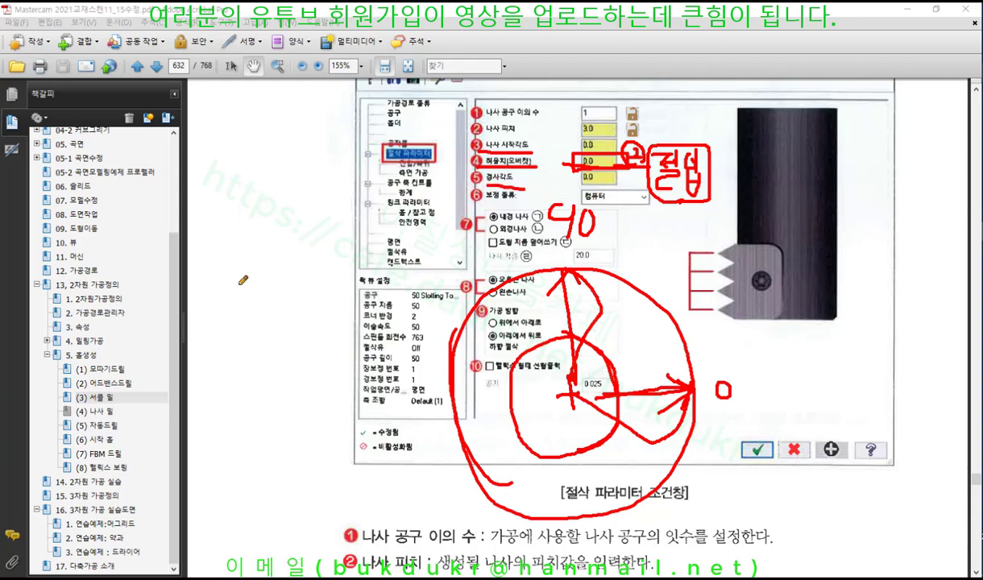
pyautogui.moveTo(225, 206)
pyautogui.mouseDown()
pyautogui.moveTo(225, 379)
pyautogui.moveTo(132, 397)
pyautogui.moveTo(157, 204)
pyautogui.moveTo(56, 204)
pyautogui.mouseUp()
pyautogui.moveTo(311, 202); pyautogui.dragTo(375, 203)
pyautogui.moveTo(311, 203)
pyautogui.mouseDown()
pyautogui.moveTo(311, 362)
pyautogui.moveTo(395, 394)
pyautogui.moveTo(435, 397)
pyautogui.mouseUp()
pyautogui.moveTo(409, 373); pyautogui.dragTo(435, 398)
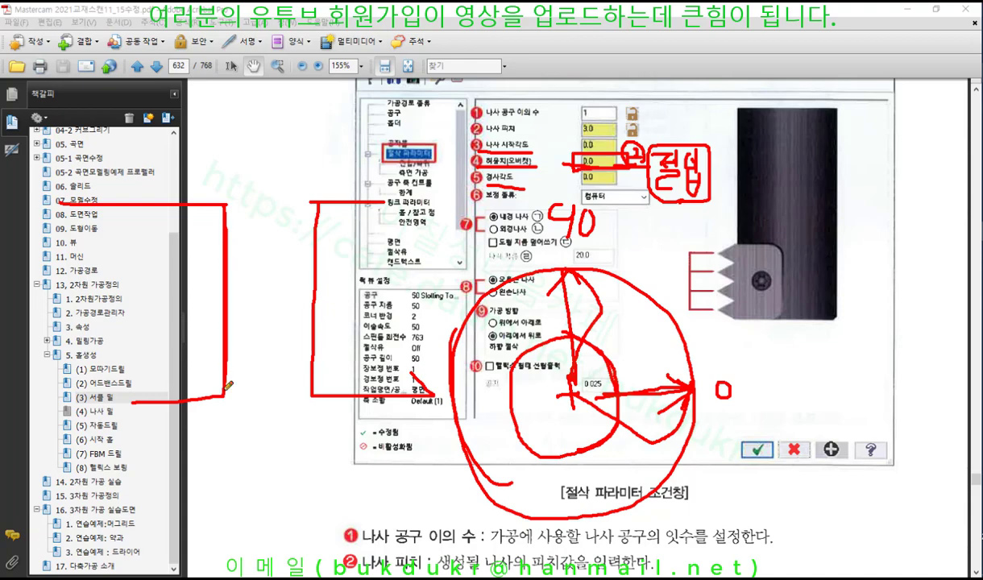
pyautogui.moveTo(319, 203); pyautogui.dragTo(321, 399)
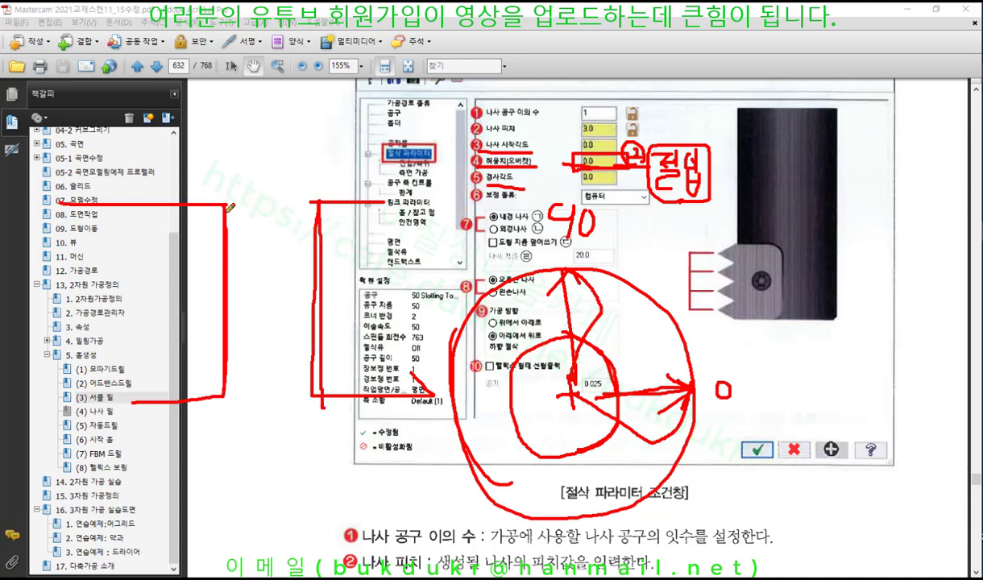
pyautogui.moveTo(226, 207)
pyautogui.mouseDown()
pyautogui.moveTo(240, 327)
pyautogui.moveTo(263, 395)
pyautogui.mouseUp()
pyautogui.moveTo(319, 202)
pyautogui.mouseDown()
pyautogui.moveTo(279, 397)
pyautogui.moveTo(259, 403)
pyautogui.mouseUp()
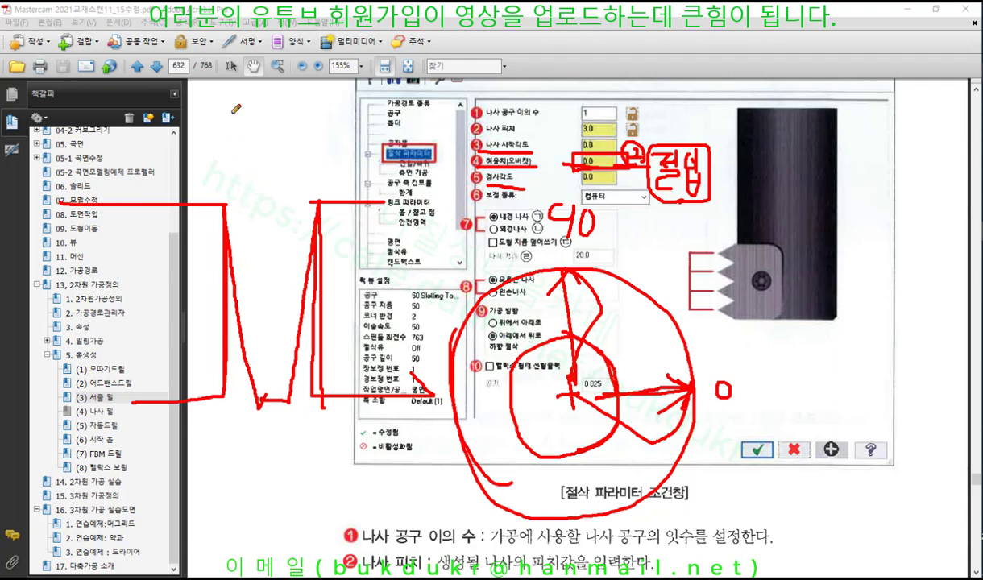
# - Sketch a tapered threaded part above the hole, and add thread marks along both tapered hole walls
pyautogui.moveTo(233, 104)
pyautogui.mouseDown()
pyautogui.moveTo(247, 166)
pyautogui.moveTo(290, 166)
pyautogui.moveTo(324, 112)
pyautogui.moveTo(318, 56)
pyautogui.mouseUp()
pyautogui.moveTo(240, 54)
pyautogui.mouseDown()
pyautogui.moveTo(230, 97)
pyautogui.moveTo(240, 140)
pyautogui.mouseUp()
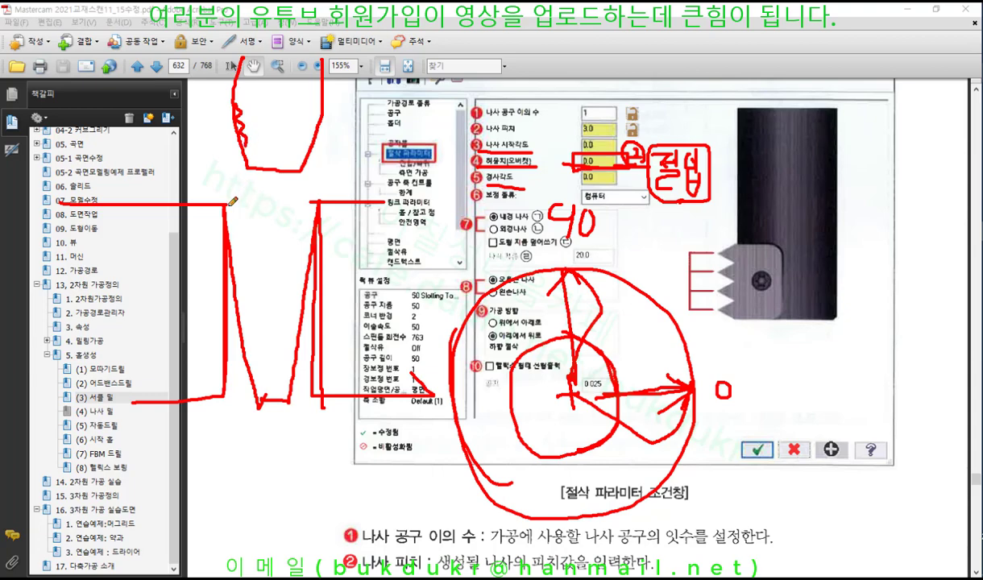
pyautogui.moveTo(232, 202)
pyautogui.mouseDown()
pyautogui.moveTo(235, 274)
pyautogui.moveTo(246, 287)
pyautogui.mouseUp()
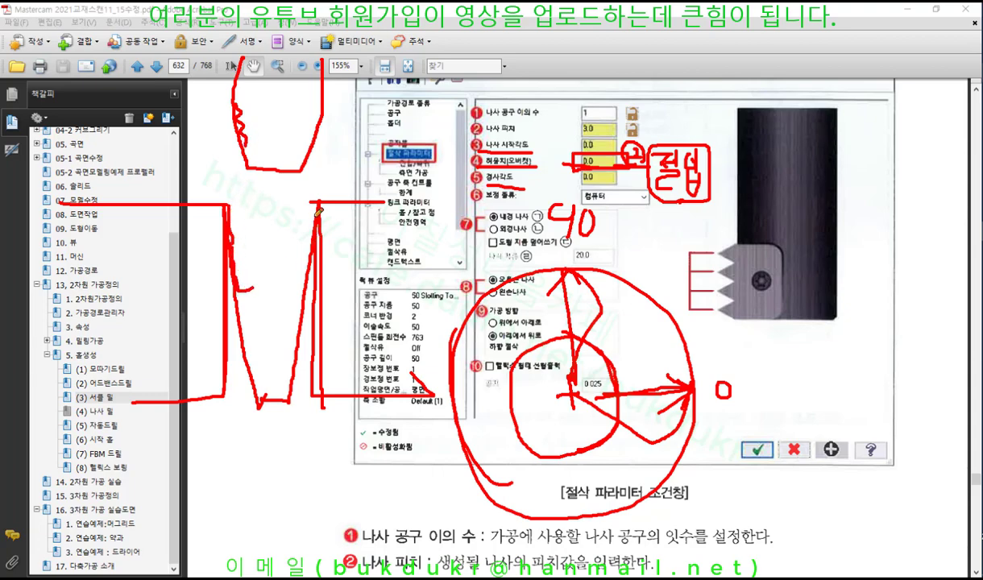
pyautogui.moveTo(319, 211)
pyautogui.mouseDown()
pyautogui.moveTo(303, 202)
pyautogui.moveTo(297, 219)
pyautogui.moveTo(305, 272)
pyautogui.mouseUp()
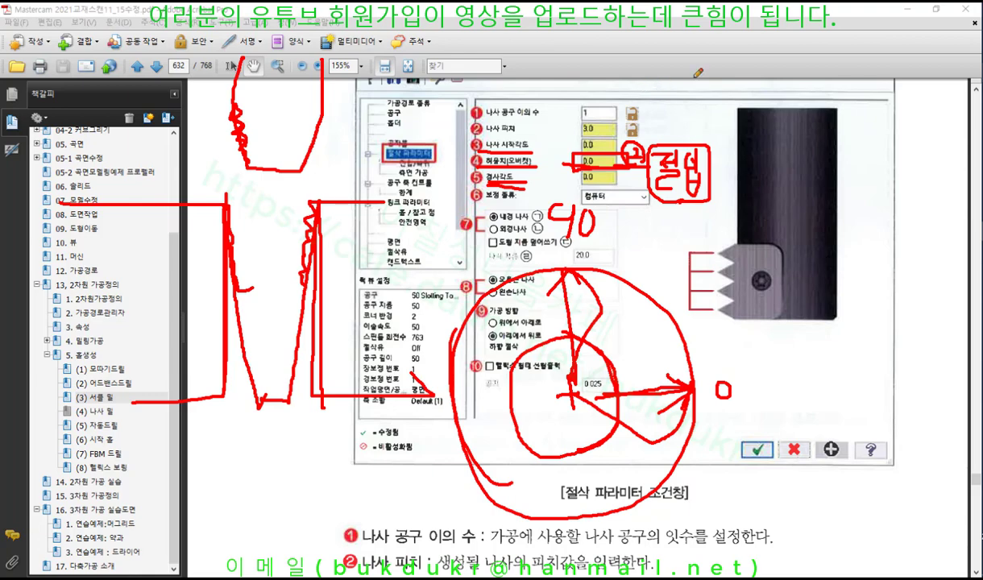
# - Write a circled 1/16 and an underlined decimal value above the tool picture, and mark the tapered part's offset with opposing arrows
pyautogui.moveTo(689, 74)
pyautogui.mouseDown()
pyautogui.moveTo(681, 102)
pyautogui.moveTo(705, 95)
pyautogui.moveTo(720, 64)
pyautogui.mouseUp()
pyautogui.moveTo(690, 34)
pyautogui.mouseDown()
pyautogui.moveTo(669, 106)
pyautogui.moveTo(707, 104)
pyautogui.mouseUp()
pyautogui.moveTo(767, 68)
pyautogui.mouseDown()
pyautogui.moveTo(760, 85)
pyautogui.moveTo(778, 86)
pyautogui.mouseUp()
pyautogui.moveTo(808, 54)
pyautogui.mouseDown()
pyautogui.moveTo(797, 83)
pyautogui.moveTo(806, 56)
pyautogui.moveTo(806, 83)
pyautogui.moveTo(754, 84)
pyautogui.moveTo(830, 95)
pyautogui.mouseUp()
pyautogui.moveTo(222, 117)
pyautogui.mouseDown()
pyautogui.moveTo(213, 192)
pyautogui.moveTo(203, 145)
pyautogui.moveTo(277, 126)
pyautogui.moveTo(229, 151)
pyautogui.moveTo(226, 140)
pyautogui.mouseUp()
pyautogui.moveTo(258, 132); pyautogui.dragTo(239, 156)
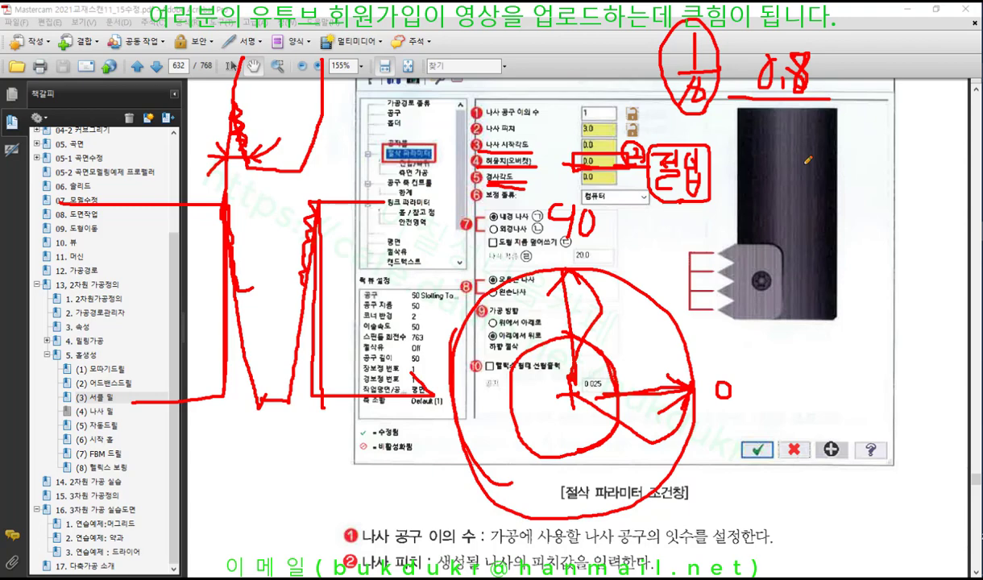
# - Clear the annotations, underline the helix output option numbered 10, and draw a coil-shaped helical path beside the dialog
pyautogui.rightClick(748, 240)
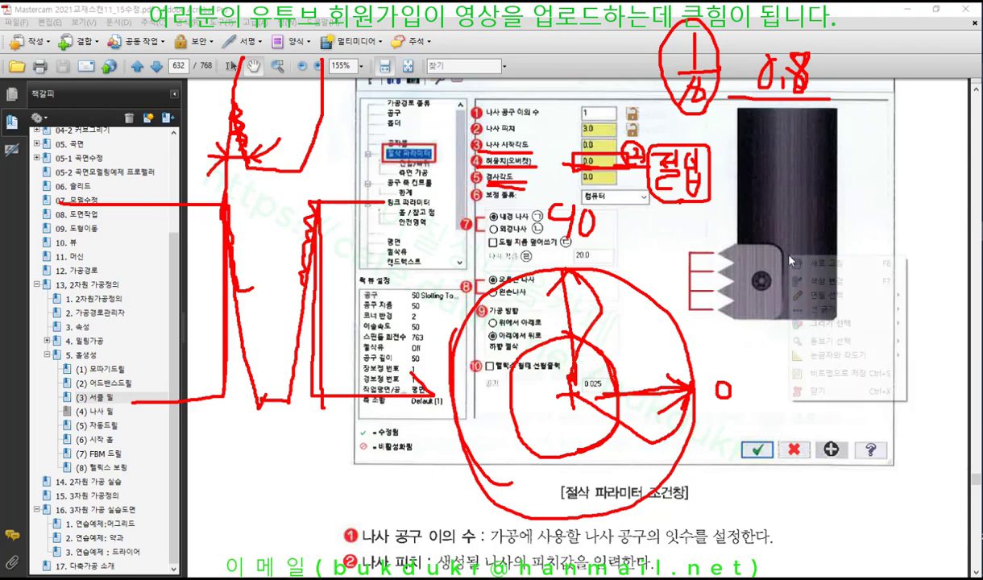
pyautogui.click(806, 373)
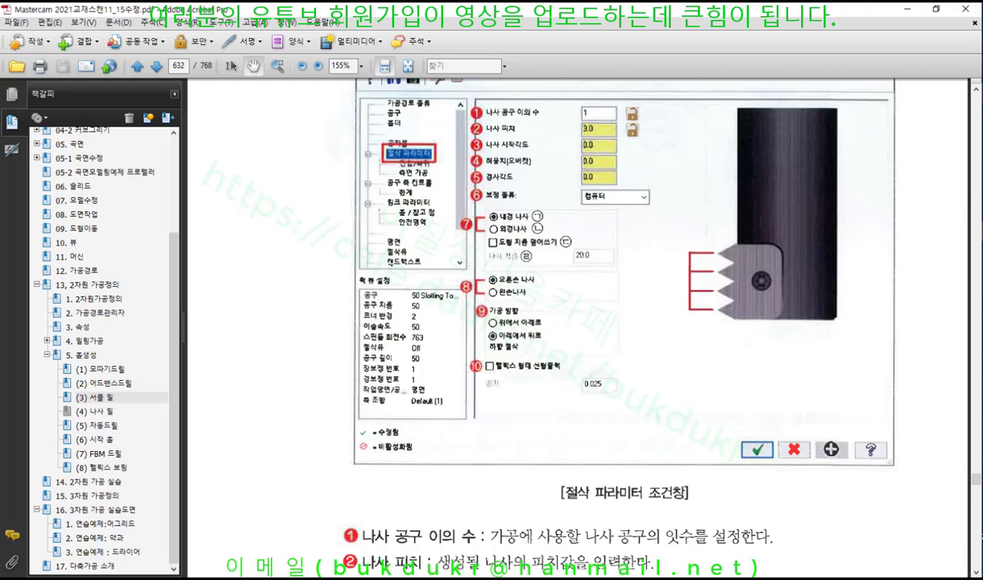
pyautogui.moveTo(478, 374); pyautogui.dragTo(560, 374)
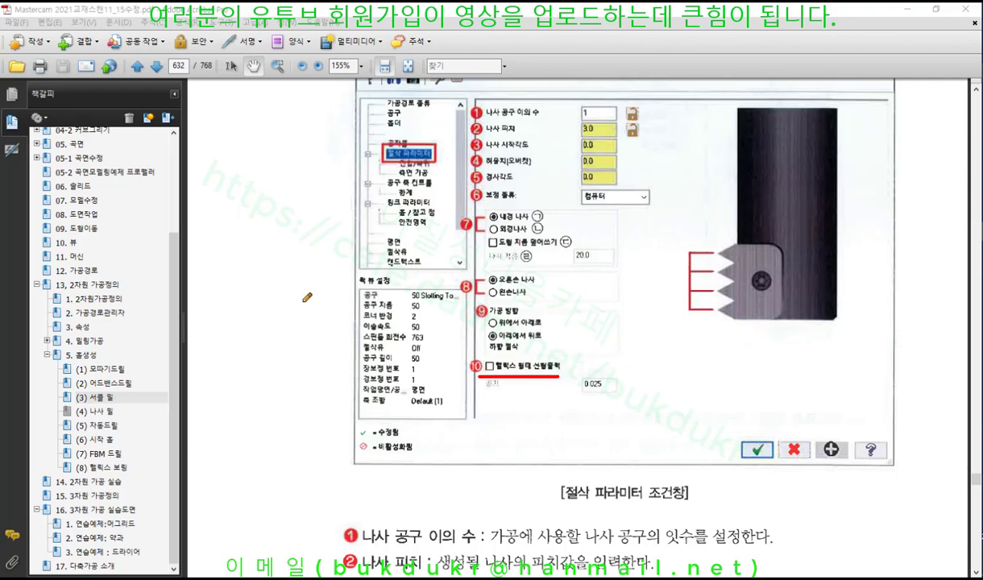
pyautogui.moveTo(294, 228); pyautogui.dragTo(233, 281)
pyautogui.moveTo(333, 278)
pyautogui.mouseDown()
pyautogui.moveTo(248, 252)
pyautogui.moveTo(212, 310)
pyautogui.moveTo(312, 337)
pyautogui.moveTo(295, 315)
pyautogui.moveTo(206, 330)
pyautogui.moveTo(259, 376)
pyautogui.moveTo(314, 351)
pyautogui.moveTo(230, 369)
pyautogui.moveTo(218, 403)
pyautogui.moveTo(256, 425)
pyautogui.moveTo(306, 423)
pyautogui.moveTo(325, 410)
pyautogui.mouseUp()
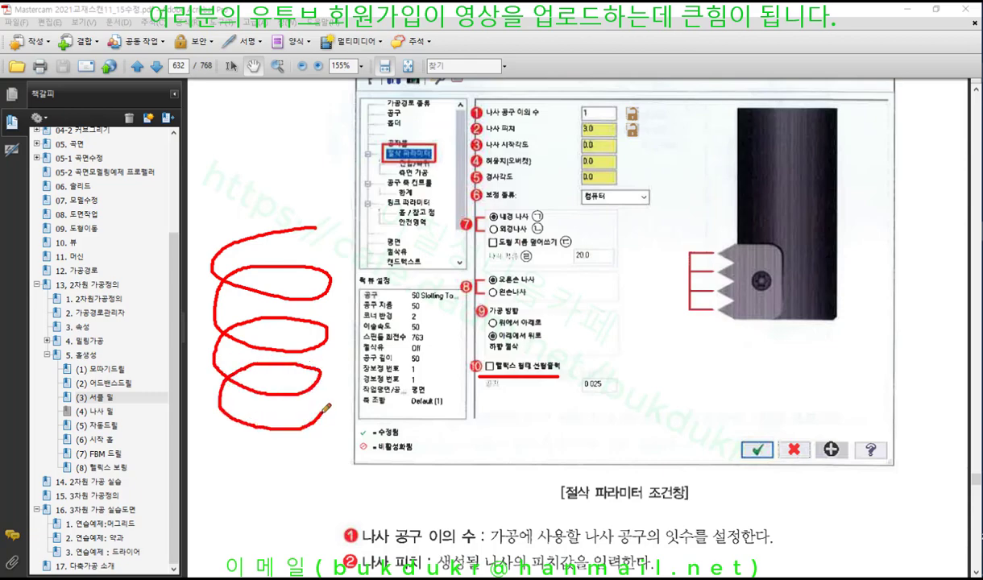
# - Write a boxed Z with an underline above the coil, and add G02/G03 over it
pyautogui.moveTo(258, 159)
pyautogui.mouseDown()
pyautogui.moveTo(271, 177)
pyautogui.moveTo(285, 136)
pyautogui.moveTo(291, 187)
pyautogui.moveTo(262, 196)
pyautogui.mouseUp()
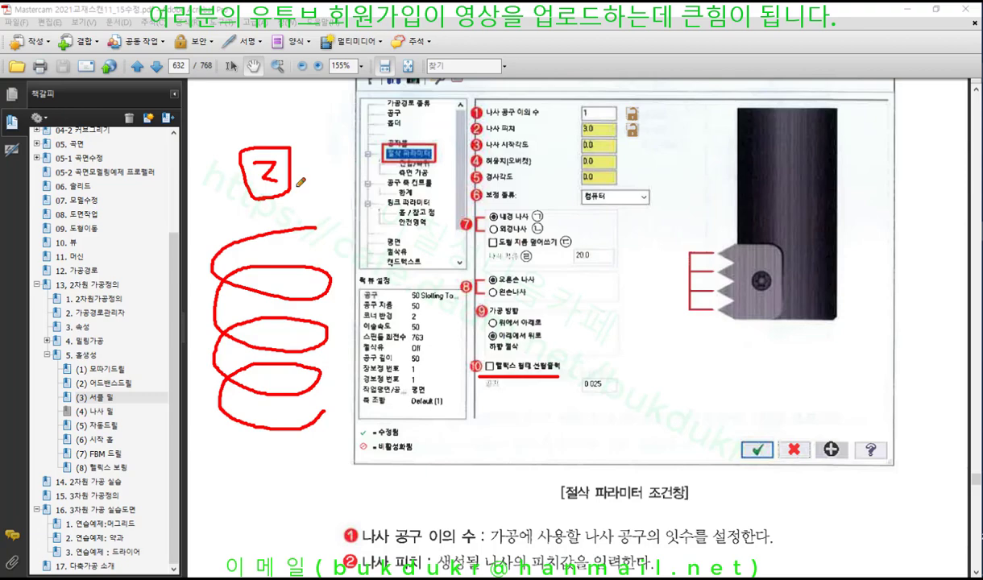
pyautogui.moveTo(228, 207); pyautogui.dragTo(338, 205)
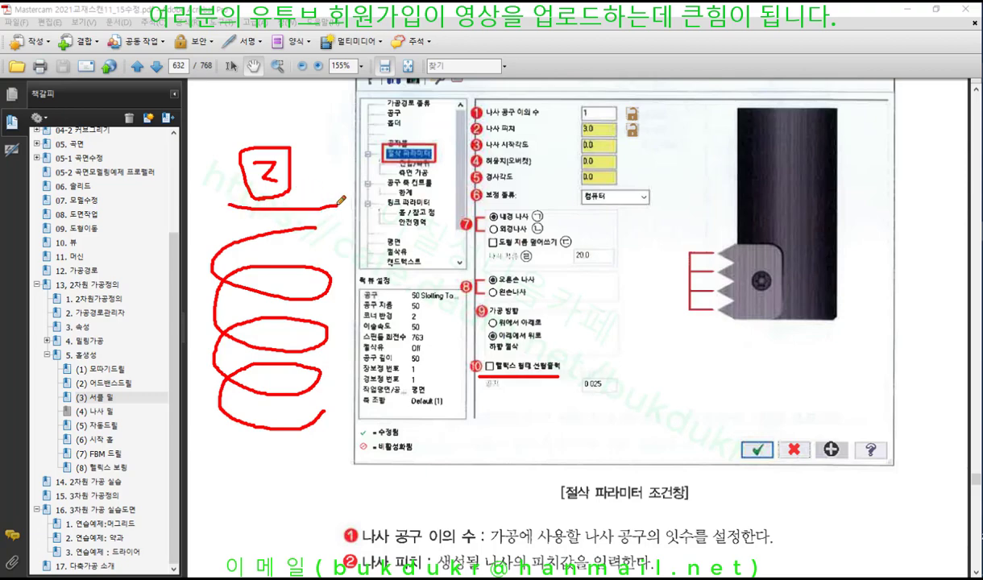
pyautogui.moveTo(240, 89)
pyautogui.mouseDown()
pyautogui.moveTo(240, 117)
pyautogui.moveTo(250, 90)
pyautogui.moveTo(258, 102)
pyautogui.moveTo(279, 95)
pyautogui.moveTo(299, 106)
pyautogui.moveTo(274, 145)
pyautogui.moveTo(360, 144)
pyautogui.moveTo(364, 121)
pyautogui.moveTo(376, 149)
pyautogui.mouseUp()
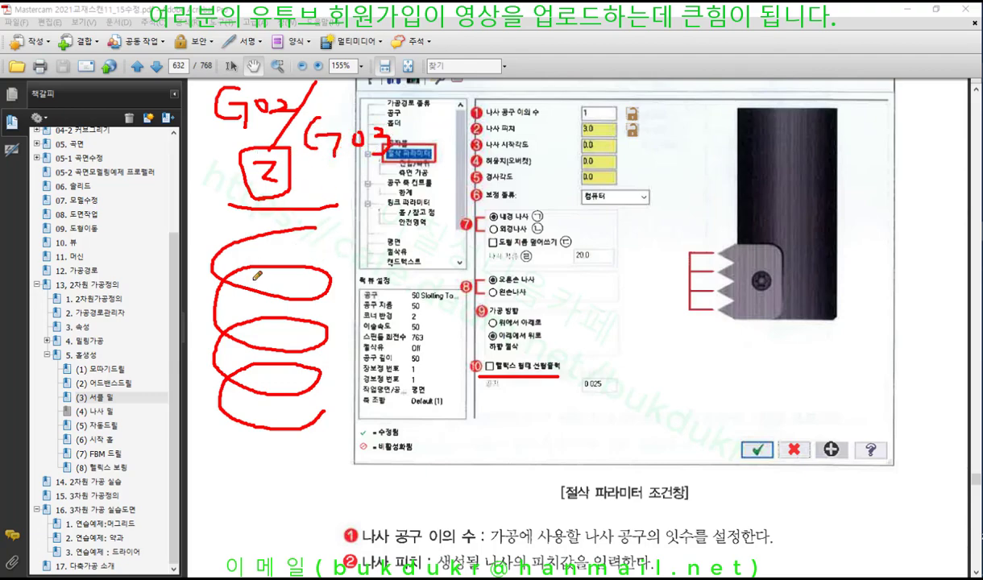
# - Mark segment ticks on the coil's upper loop with the label G01, and draw a diagonal line with crosses at both ends
pyautogui.moveTo(272, 274)
pyautogui.mouseDown()
pyautogui.moveTo(271, 295)
pyautogui.moveTo(288, 294)
pyautogui.mouseUp()
pyautogui.moveTo(289, 244)
pyautogui.mouseDown()
pyautogui.moveTo(284, 253)
pyautogui.moveTo(313, 248)
pyautogui.moveTo(324, 260)
pyautogui.mouseUp()
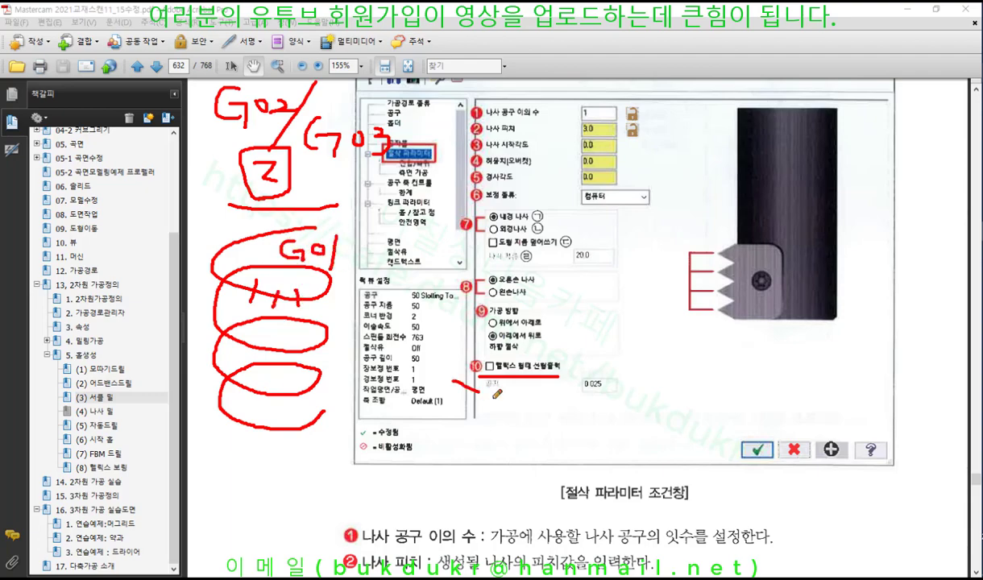
pyautogui.moveTo(456, 378); pyautogui.dragTo(557, 430)
pyautogui.moveTo(442, 369); pyautogui.dragTo(456, 388)
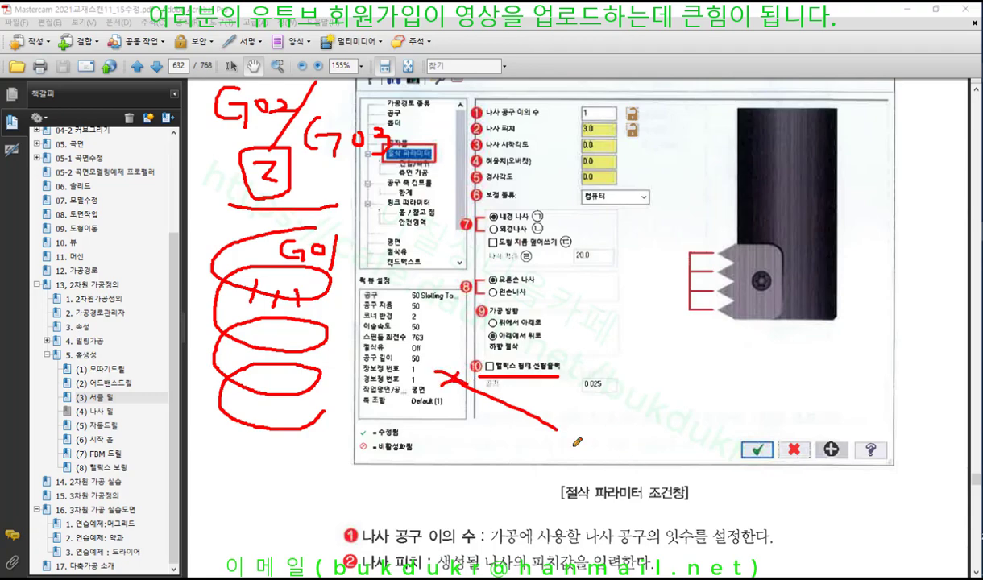
pyautogui.moveTo(544, 420)
pyautogui.mouseDown()
pyautogui.moveTo(558, 441)
pyautogui.moveTo(542, 442)
pyautogui.mouseUp()
# - Add segment ticks around the coil's middle and lower loops, and box option 10 and its value 0.025
pyautogui.moveTo(242, 314); pyautogui.dragTo(236, 333)
pyautogui.moveTo(251, 314)
pyautogui.mouseDown()
pyautogui.moveTo(245, 334)
pyautogui.moveTo(256, 333)
pyautogui.mouseUp()
pyautogui.moveTo(272, 320)
pyautogui.mouseDown()
pyautogui.moveTo(267, 335)
pyautogui.moveTo(277, 341)
pyautogui.mouseUp()
pyautogui.moveTo(295, 335)
pyautogui.mouseDown()
pyautogui.moveTo(290, 346)
pyautogui.moveTo(305, 339)
pyautogui.mouseUp()
pyautogui.moveTo(326, 318)
pyautogui.mouseDown()
pyautogui.moveTo(319, 328)
pyautogui.moveTo(293, 309)
pyautogui.moveTo(282, 324)
pyautogui.mouseUp()
pyautogui.moveTo(268, 311)
pyautogui.mouseDown()
pyautogui.moveTo(270, 324)
pyautogui.moveTo(258, 324)
pyautogui.mouseUp()
pyautogui.moveTo(233, 319); pyautogui.dragTo(241, 378)
pyautogui.moveTo(250, 367)
pyautogui.mouseDown()
pyautogui.moveTo(253, 381)
pyautogui.moveTo(265, 380)
pyautogui.mouseUp()
pyautogui.moveTo(274, 364); pyautogui.dragTo(290, 378)
pyautogui.moveTo(470, 373)
pyautogui.mouseDown()
pyautogui.moveTo(474, 360)
pyautogui.moveTo(576, 361)
pyautogui.moveTo(573, 372)
pyautogui.mouseUp()
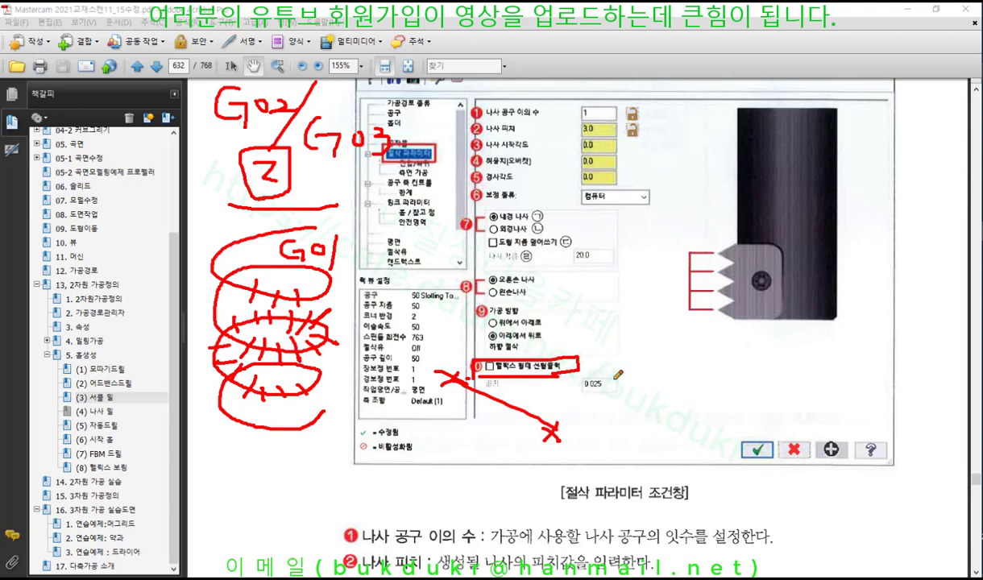
pyautogui.moveTo(578, 374)
pyautogui.mouseDown()
pyautogui.moveTo(626, 378)
pyautogui.moveTo(596, 397)
pyautogui.moveTo(582, 387)
pyautogui.mouseUp()
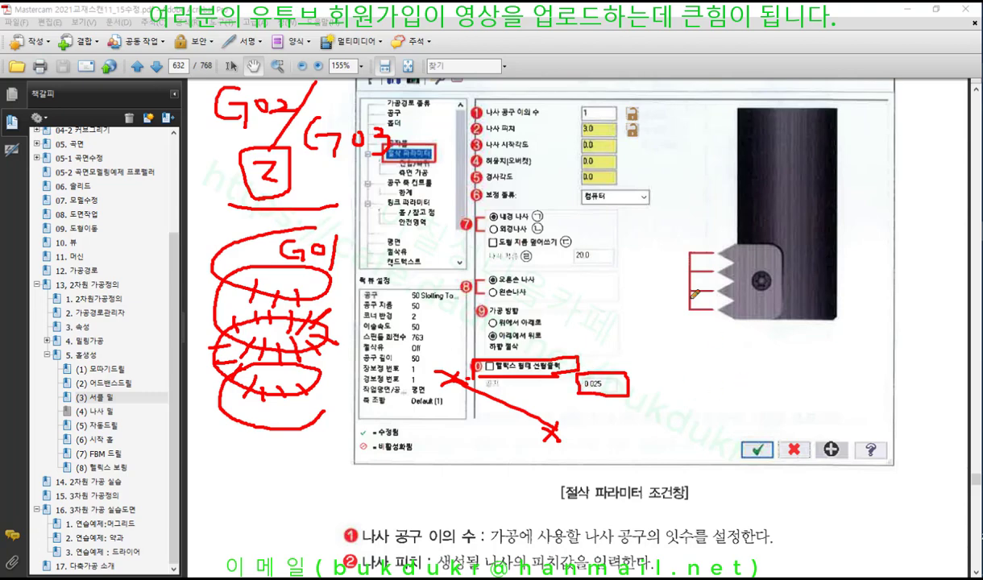
# - Clear the annotations and underline the description headings 나사 공구 이의 수, 나사 피치 and 나사 시작 각도 on page 632
pyautogui.rightClick(659, 278)
pyautogui.click(709, 416)
pyautogui.scroll(-4, 657, 357)
pyautogui.scroll(-3, 656, 357)
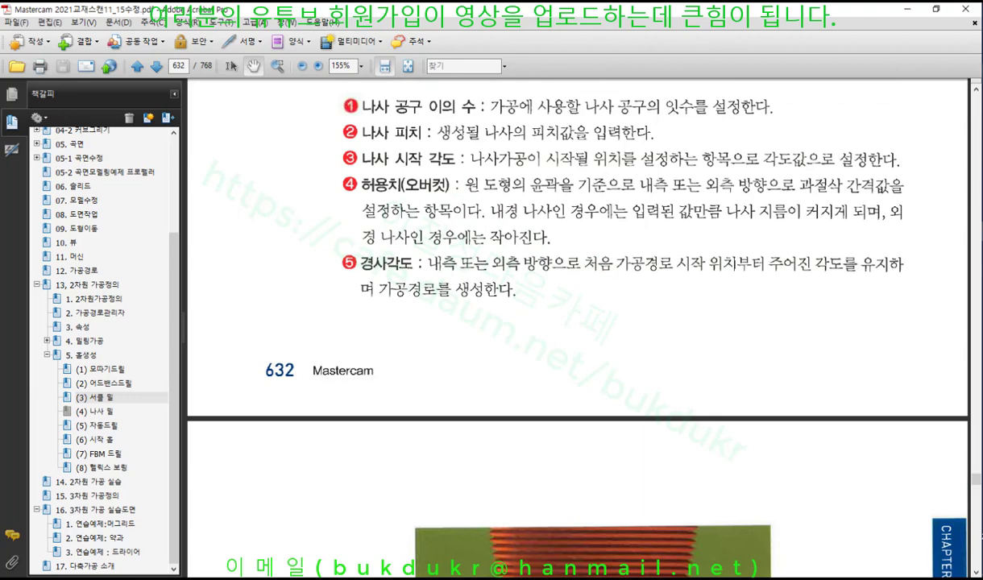
pyautogui.moveTo(362, 114); pyautogui.dragTo(489, 113)
pyautogui.moveTo(344, 137); pyautogui.dragTo(430, 138)
pyautogui.moveTo(360, 161); pyautogui.dragTo(477, 163)
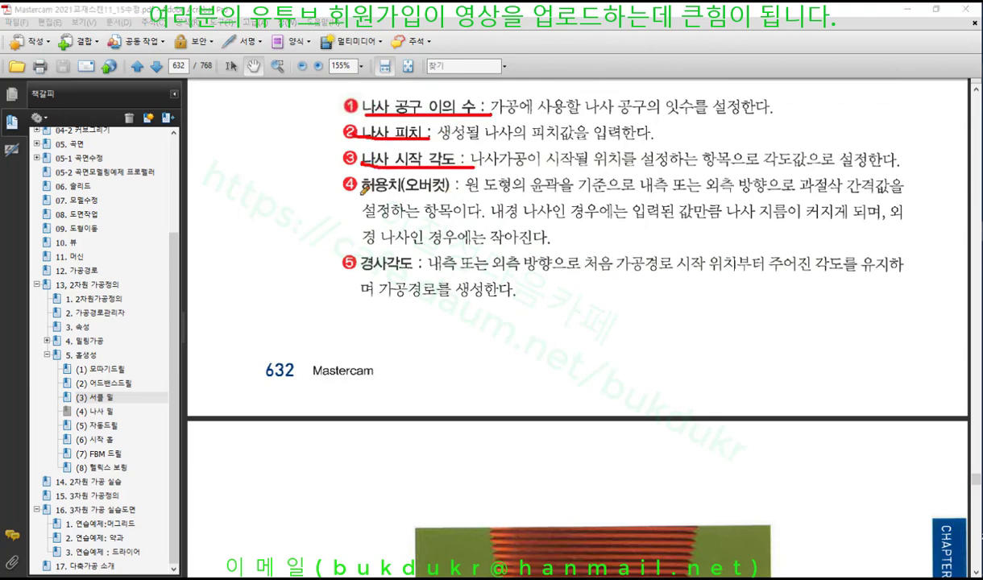
# - Underline the 허용치(오버컷) heading and its description through the internal-thread explanation, and box the word 지름이
pyautogui.moveTo(360, 191); pyautogui.dragTo(904, 195)
pyautogui.moveTo(363, 226); pyautogui.dragTo(868, 226)
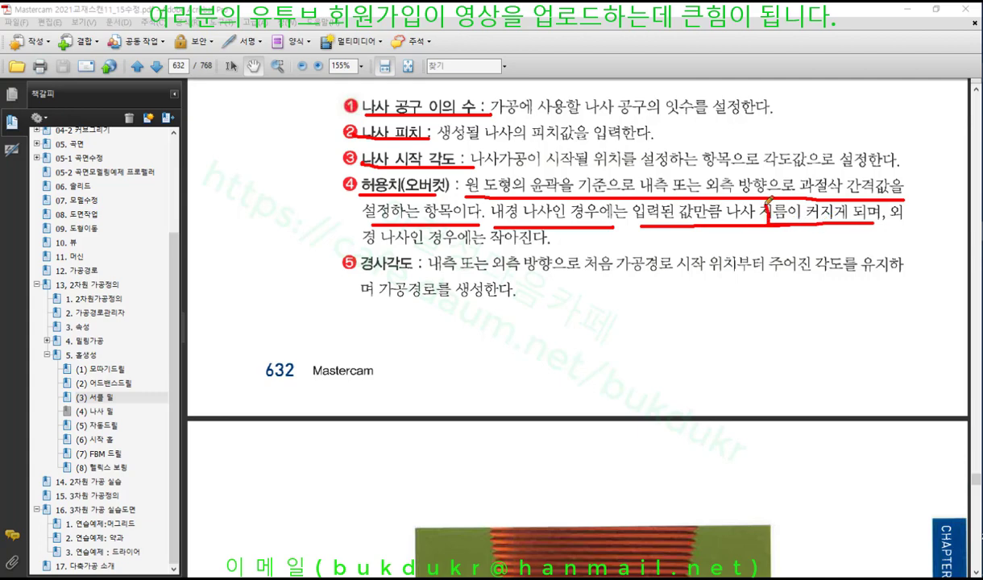
pyautogui.moveTo(806, 228)
pyautogui.mouseDown()
pyautogui.moveTo(776, 199)
pyautogui.moveTo(770, 228)
pyautogui.mouseUp()
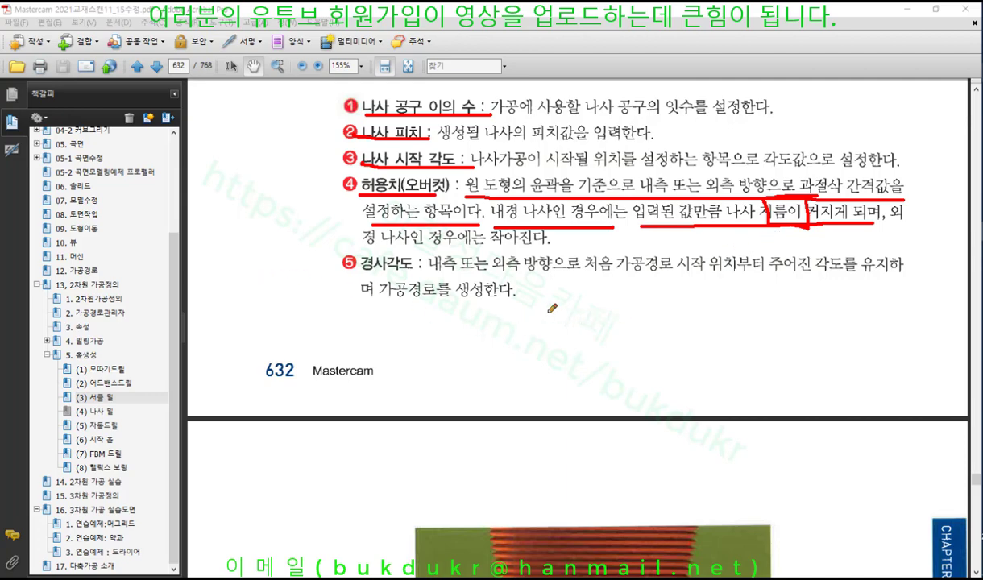
# - Clear the annotations and draw vertical reference lines and slanted taper lines along both sides of the 경사각도 사용 예 picture
pyautogui.rightClick(629, 311)
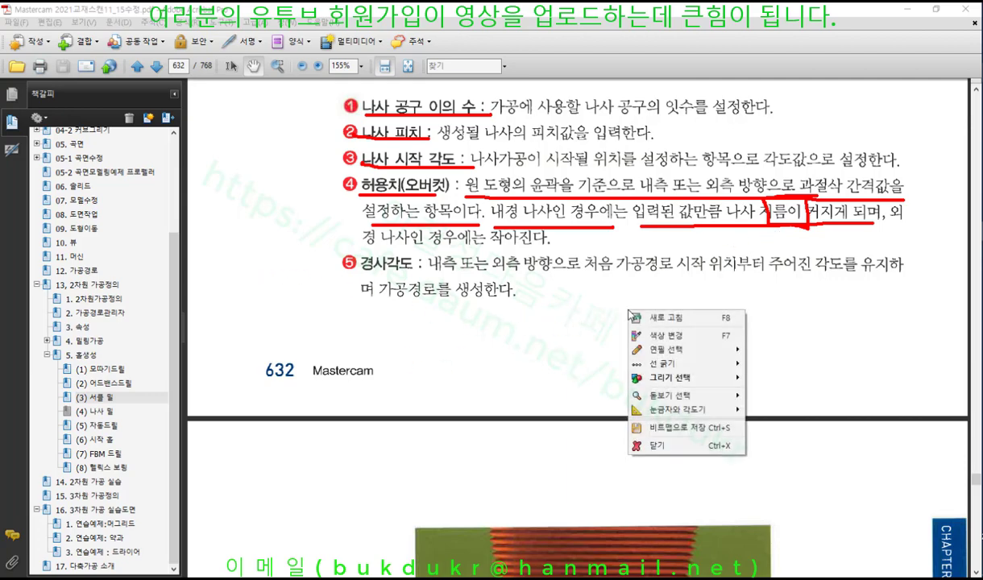
pyautogui.click(654, 446)
pyautogui.scroll(-3, 597, 293)
pyautogui.scroll(-3, 595, 289)
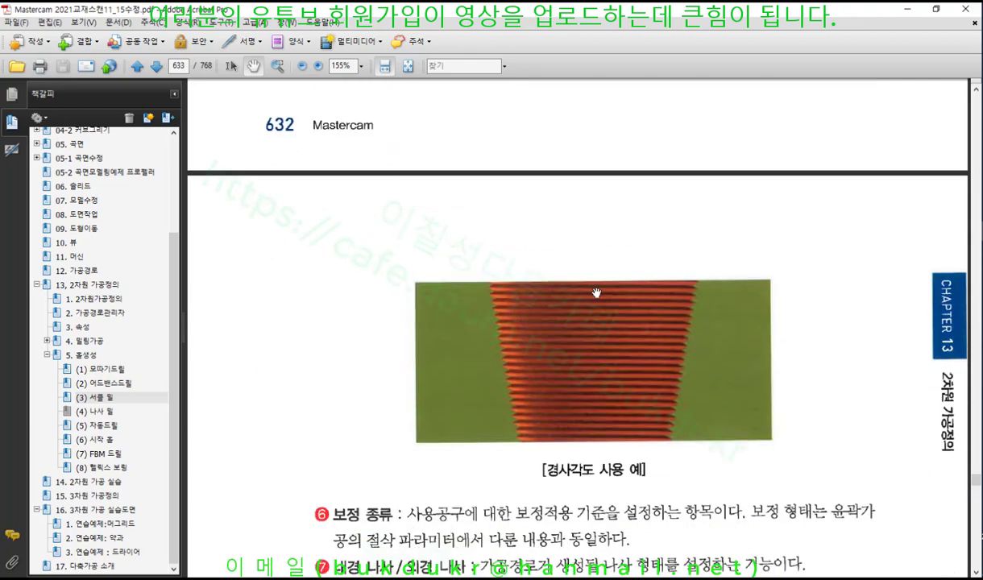
pyautogui.scroll(1, 595, 289)
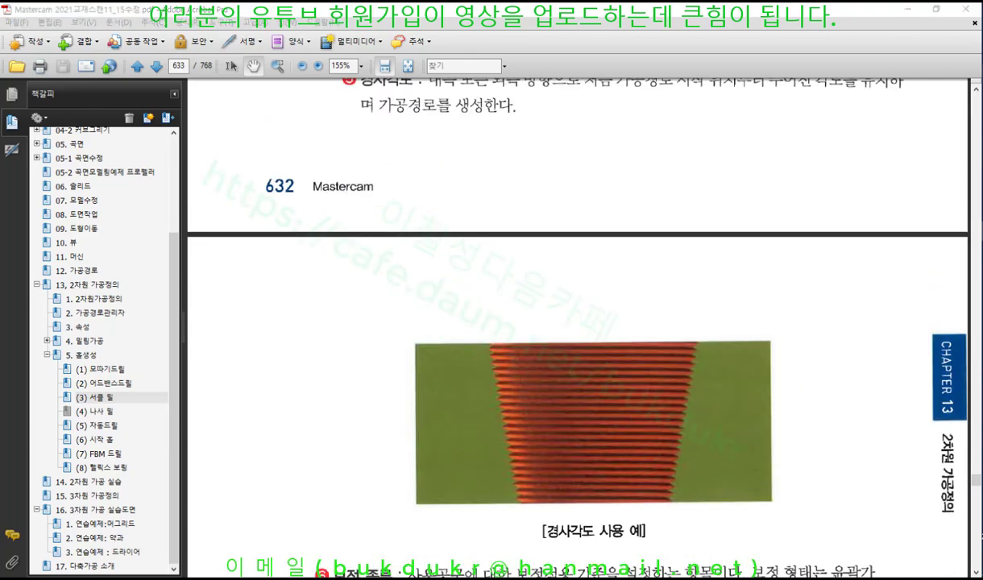
pyautogui.moveTo(494, 352)
pyautogui.mouseDown()
pyautogui.moveTo(506, 456)
pyautogui.moveTo(528, 509)
pyautogui.mouseUp()
pyautogui.moveTo(494, 344); pyautogui.dragTo(496, 529)
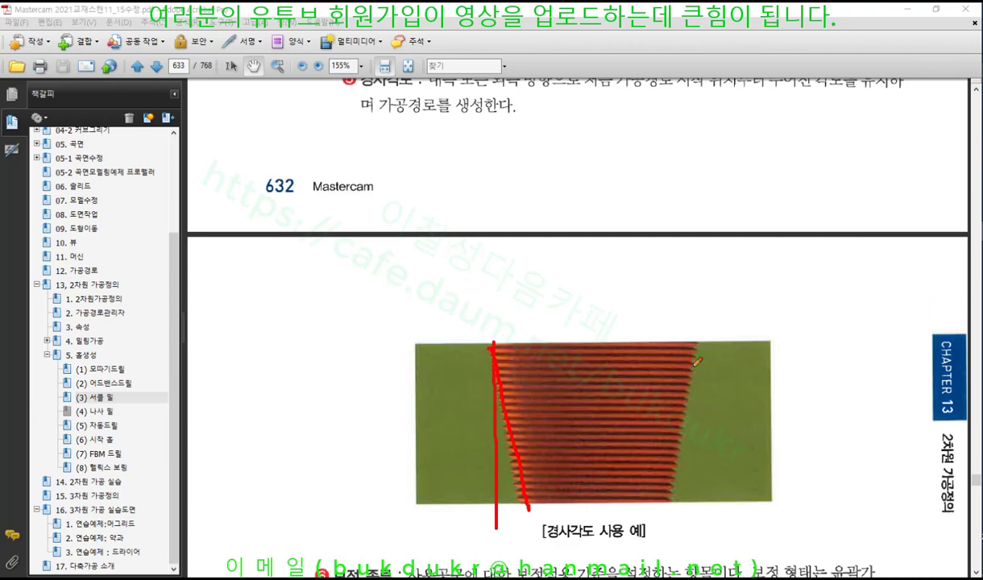
pyautogui.moveTo(700, 342); pyautogui.dragTo(698, 523)
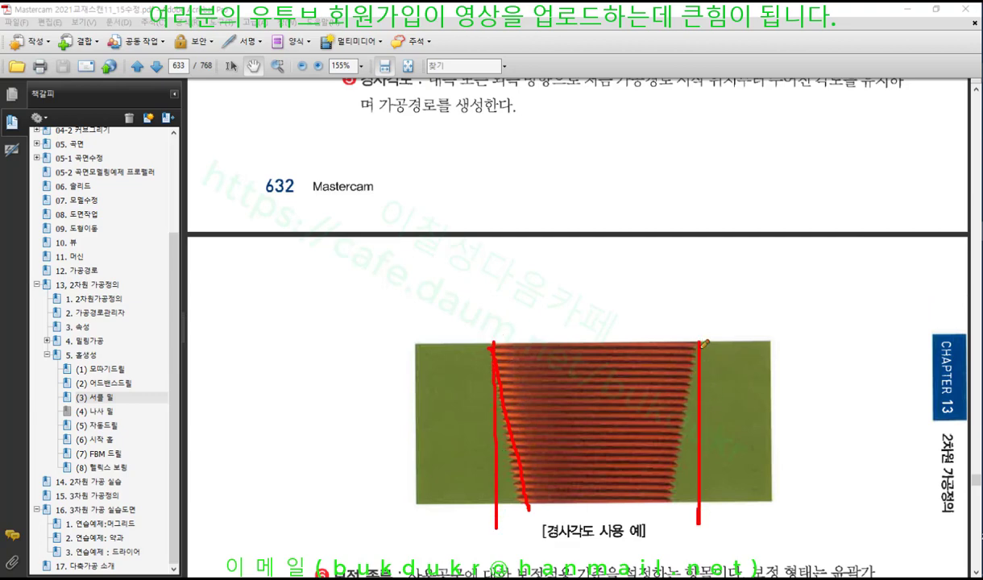
pyautogui.moveTo(699, 345); pyautogui.dragTo(674, 423)
pyautogui.moveTo(699, 345)
pyautogui.mouseDown()
pyautogui.moveTo(676, 427)
pyautogui.moveTo(666, 520)
pyautogui.mouseUp()
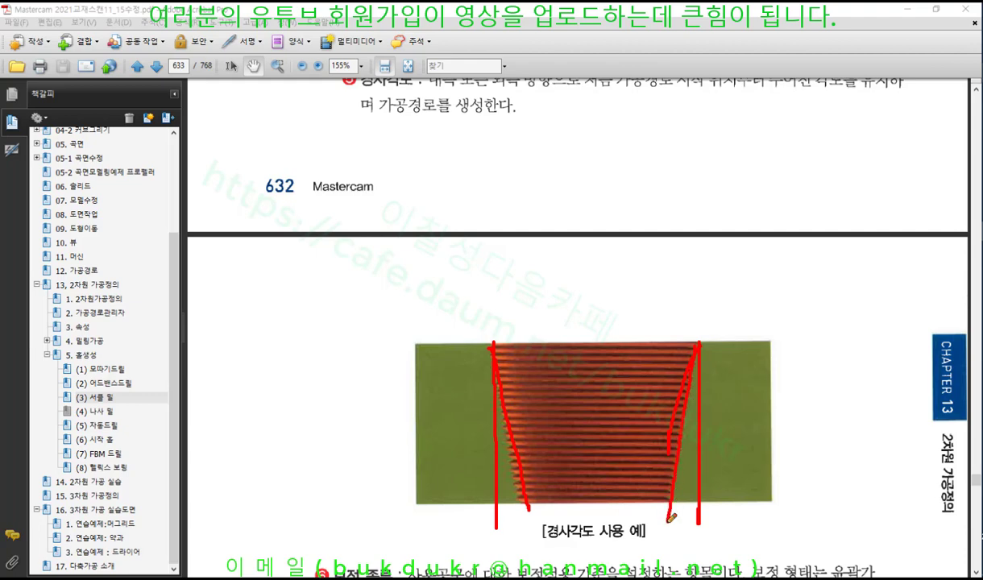
# - Retrace the thread picture's left taper and mark the gaps between the vertical and slanted lines, with opposing arrows at the right gap
pyautogui.moveTo(493, 345)
pyautogui.mouseDown()
pyautogui.moveTo(530, 468)
pyautogui.moveTo(525, 455)
pyautogui.mouseUp()
pyautogui.moveTo(659, 474); pyautogui.dragTo(709, 471)
pyautogui.moveTo(698, 463)
pyautogui.mouseDown()
pyautogui.moveTo(719, 485)
pyautogui.moveTo(649, 488)
pyautogui.mouseUp()
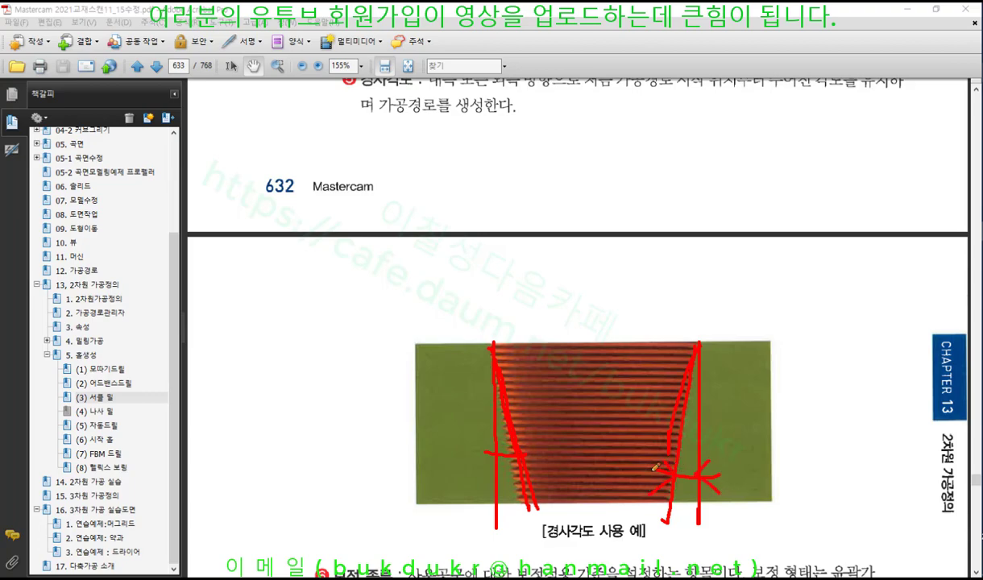
# - Clear the annotations and bring up the descriptions of items 6 to 9, from 보정 종류 to 가공방향, on page 633
pyautogui.rightClick(759, 280)
pyautogui.click(769, 412)
pyautogui.scroll(-5, 794, 387)
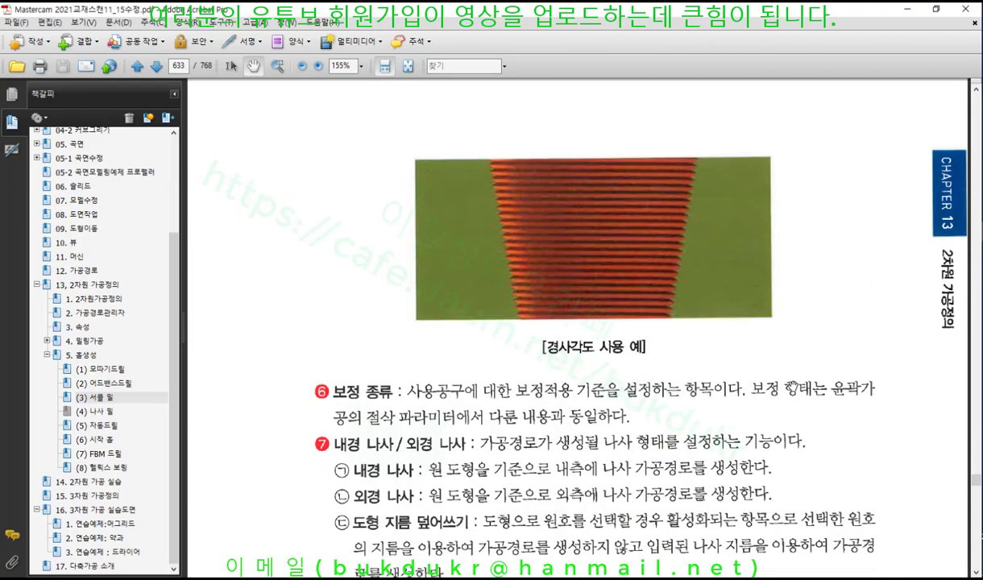
pyautogui.scroll(-2, 794, 389)
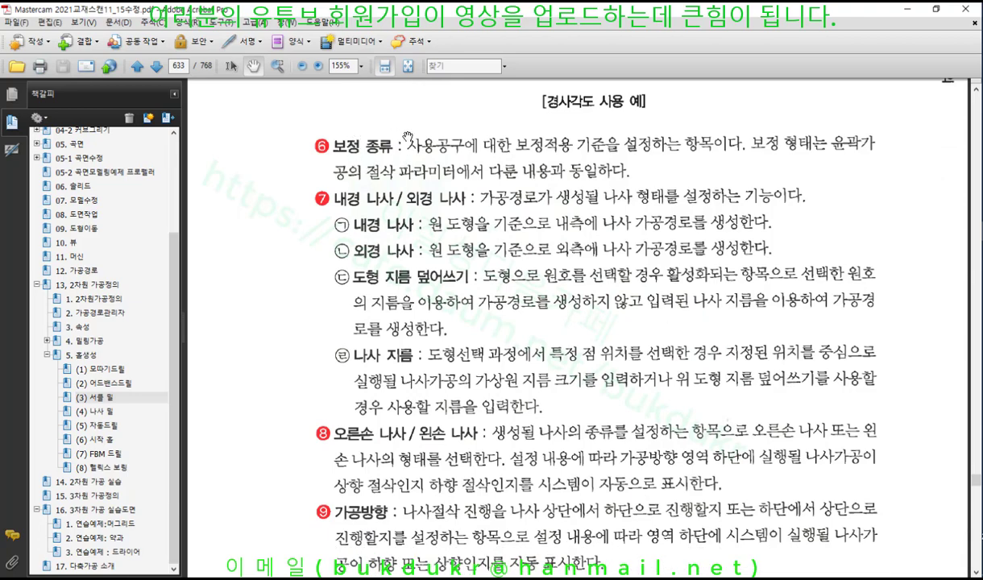
# - Read items 6 to 10 on page 633 and bring up the 진입/복귀 dialog picture on page 634
pyautogui.scroll(-1, 412, 139)
pyautogui.scroll(-1, 407, 137)
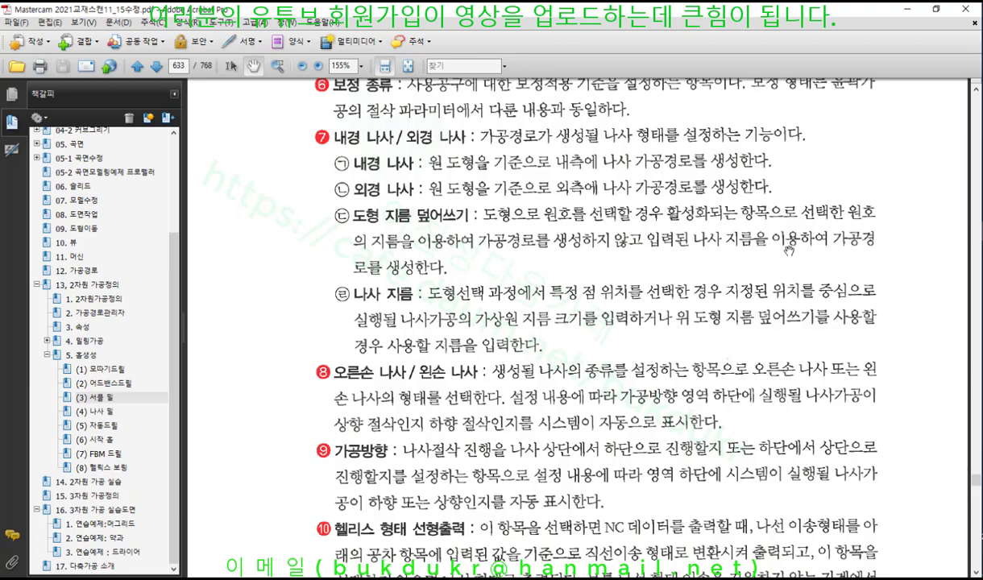
pyautogui.scroll(-3, 650, 325)
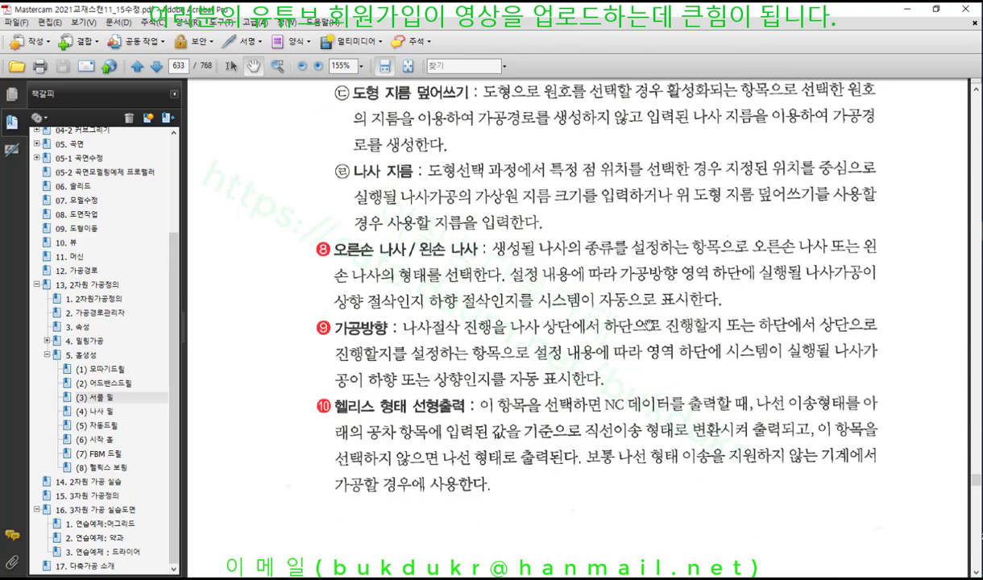
pyautogui.scroll(-15, 649, 325)
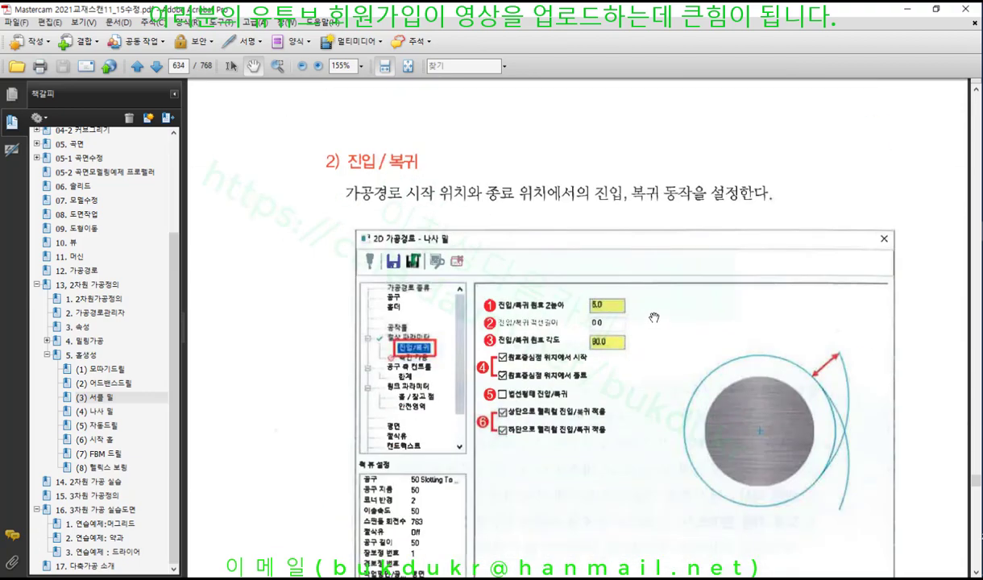
pyautogui.scroll(-2, 654, 318)
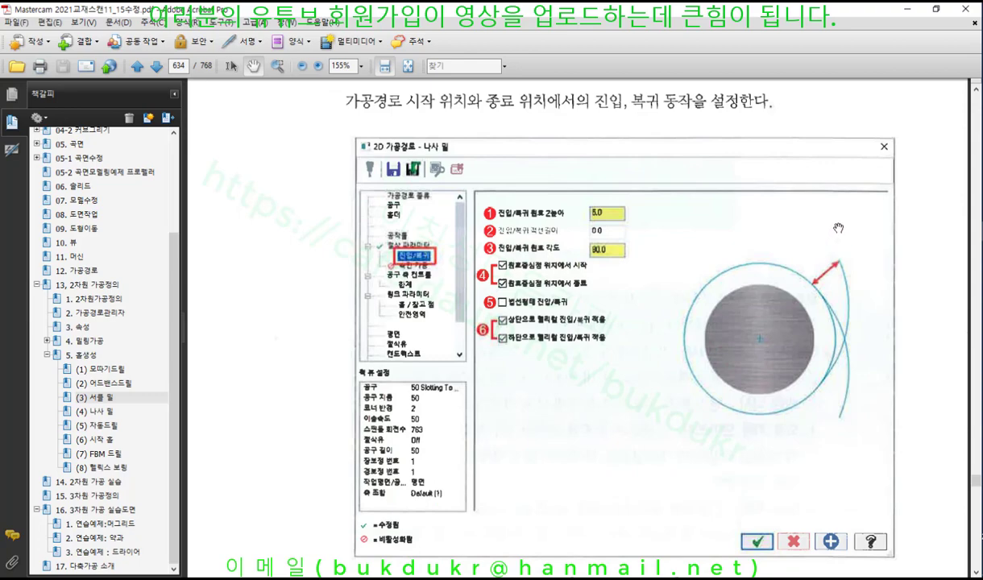
# - Trace the entry arc and the exit arc in red on the 진입/복귀 picture, ending the exit arc with an arrowhead
pyautogui.click(937, 70)
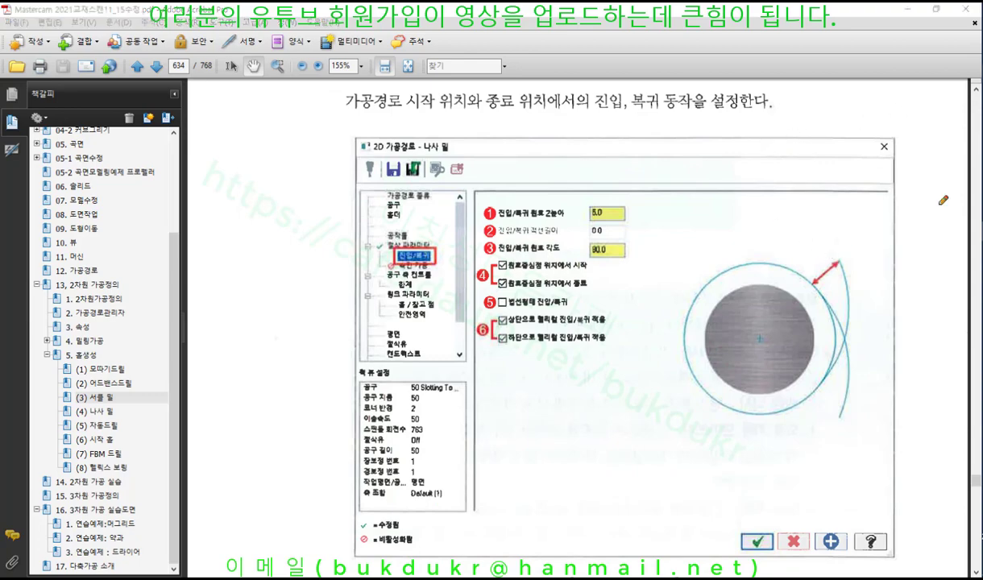
pyautogui.moveTo(834, 258); pyautogui.dragTo(838, 350)
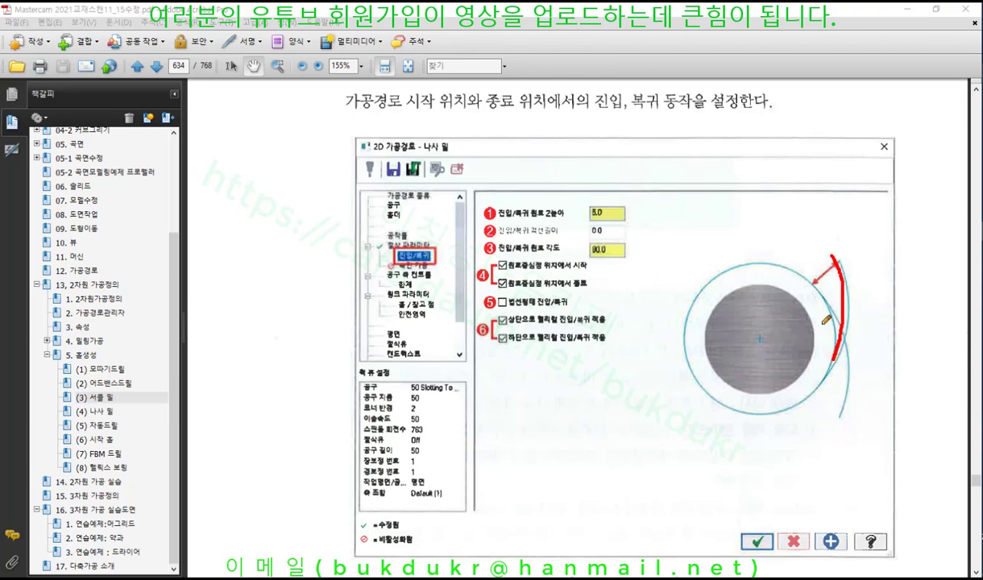
pyautogui.moveTo(823, 296)
pyautogui.mouseDown()
pyautogui.moveTo(847, 363)
pyautogui.moveTo(840, 412)
pyautogui.moveTo(859, 409)
pyautogui.mouseUp()
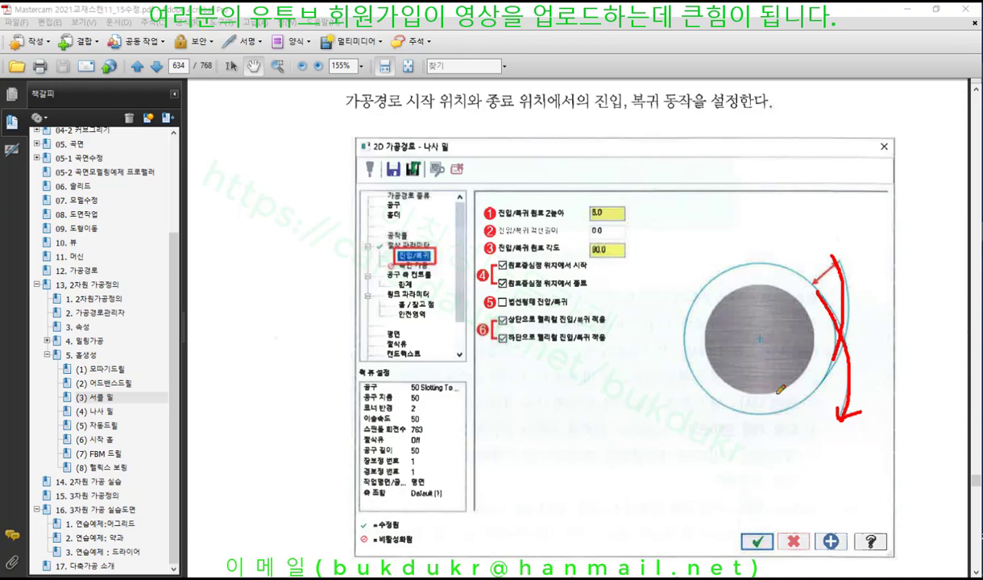
# - Clear the annotations and examine the 진입/복귀 items on pages 634 and 635, from 직선 길이 to 헬리컬 진입/복귀 적용
pyautogui.rightClick(658, 212)
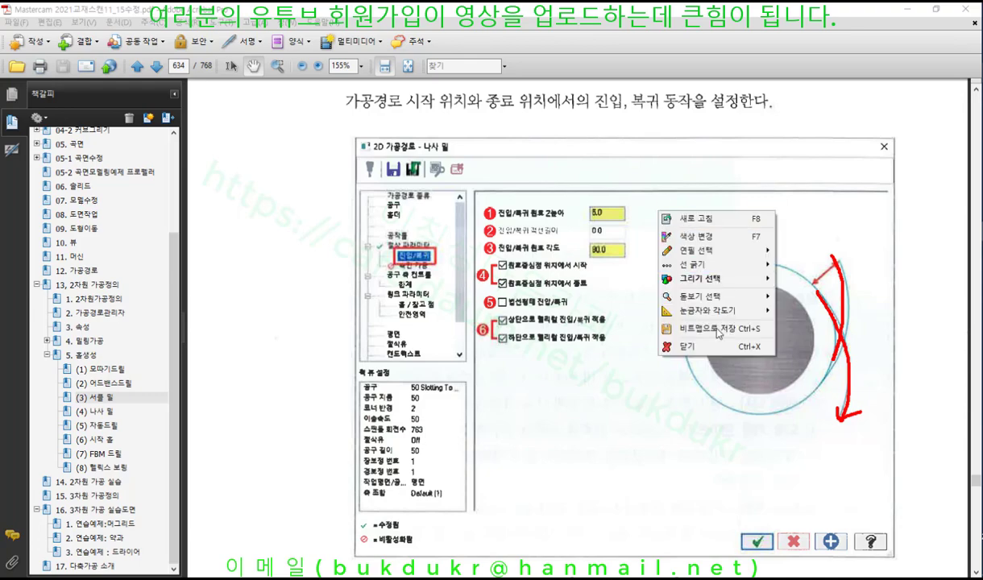
pyautogui.click(701, 352)
pyautogui.scroll(-10, 588, 335)
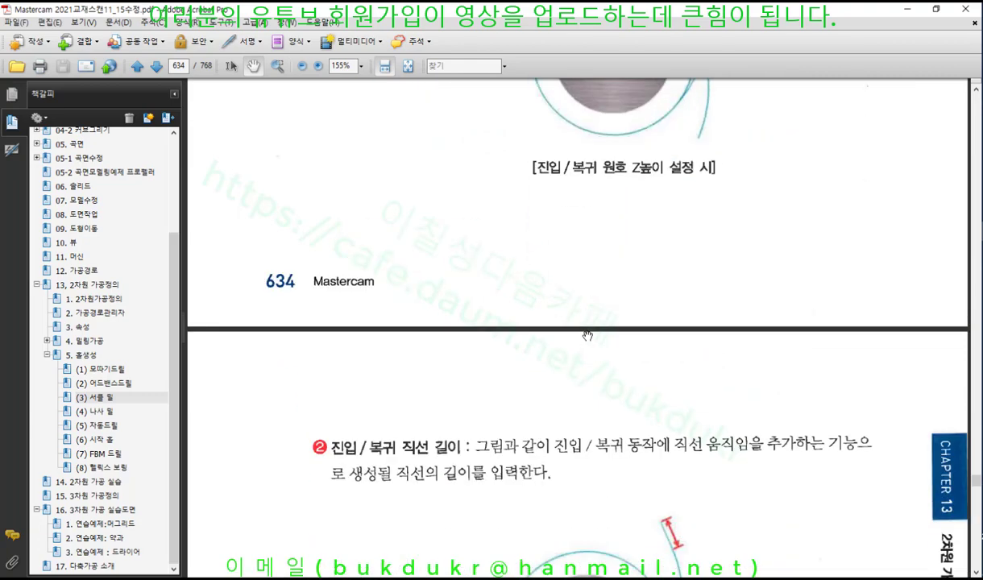
pyautogui.scroll(-8, 588, 335)
pyautogui.scroll(3, 589, 336)
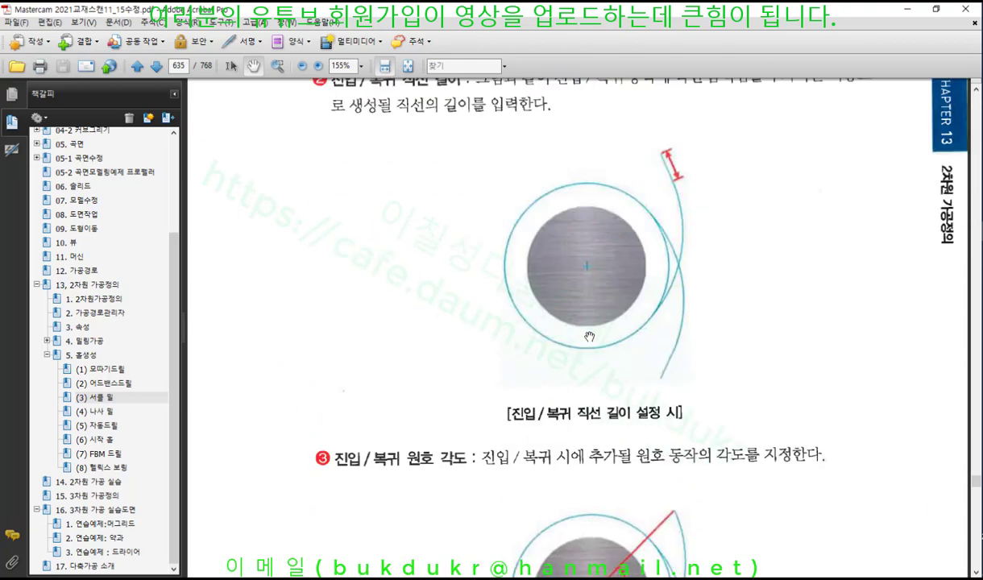
pyautogui.scroll(-2, 589, 337)
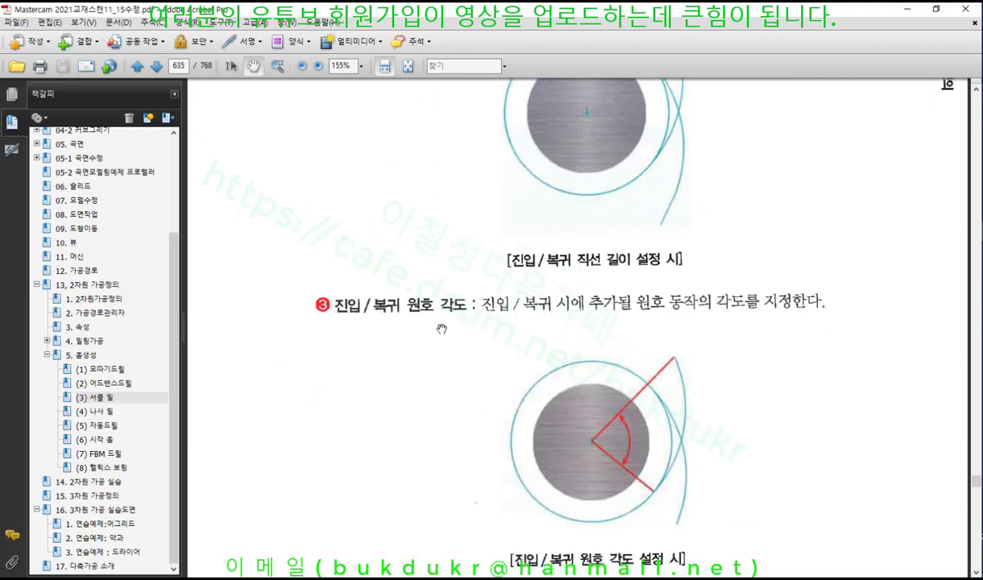
pyautogui.scroll(-2, 481, 298)
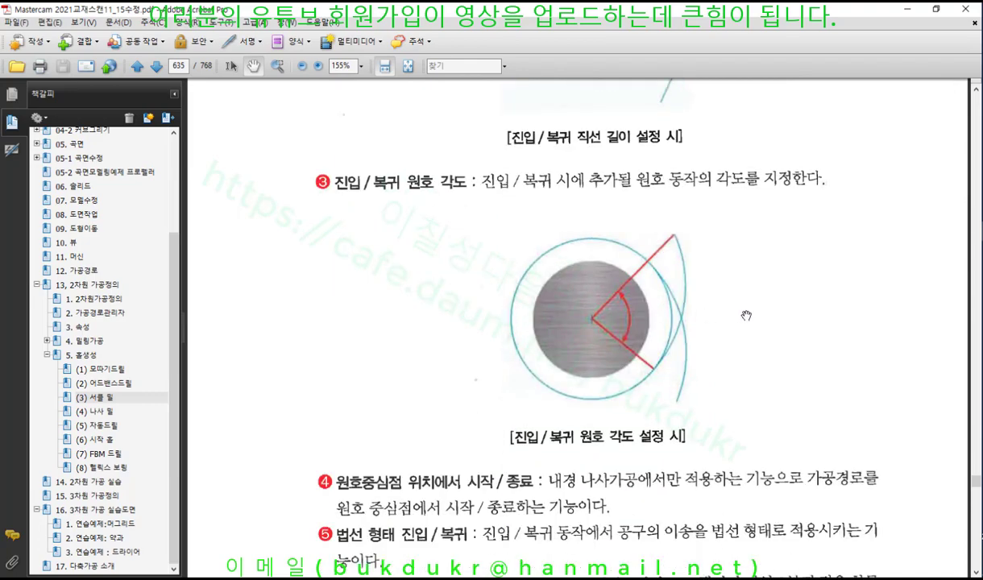
pyautogui.scroll(-4, 660, 202)
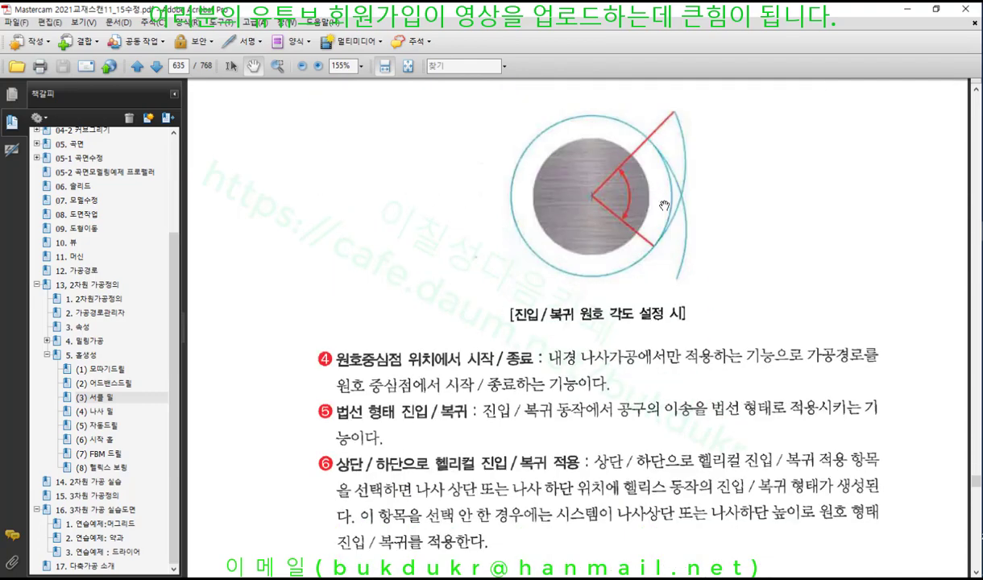
pyautogui.scroll(-2, 664, 206)
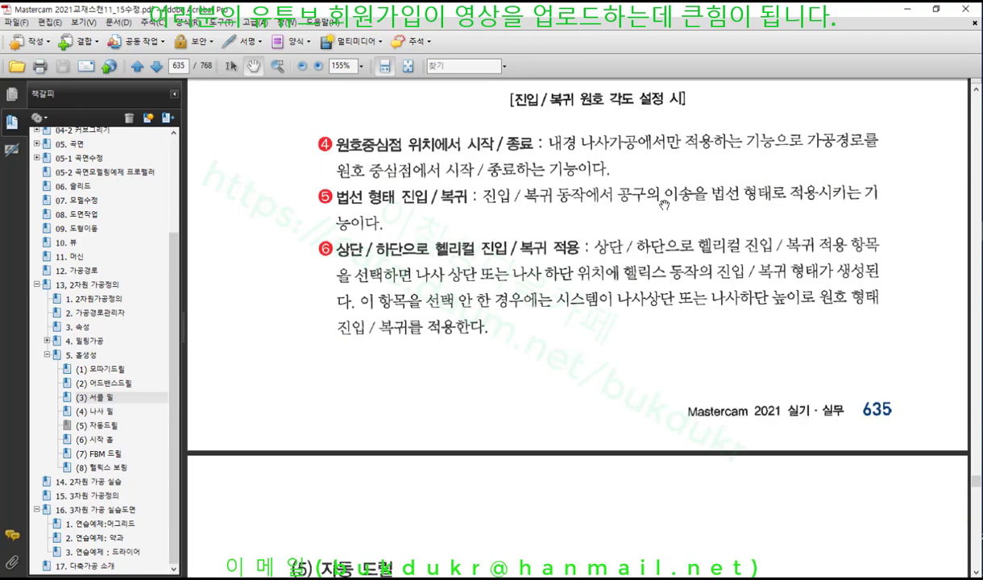
pyautogui.scroll(-4, 664, 205)
pyautogui.scroll(7, 666, 212)
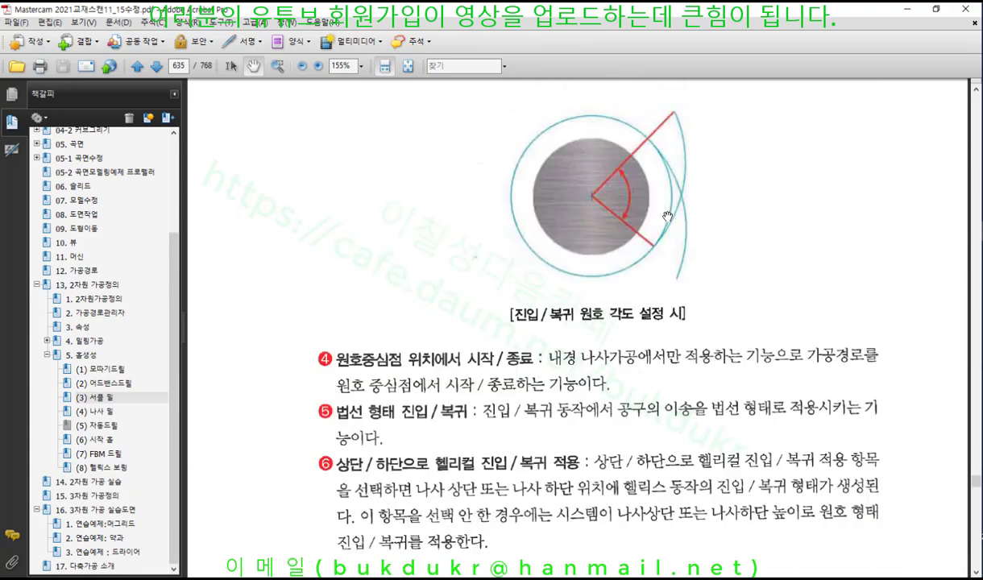
pyautogui.scroll(15, 667, 216)
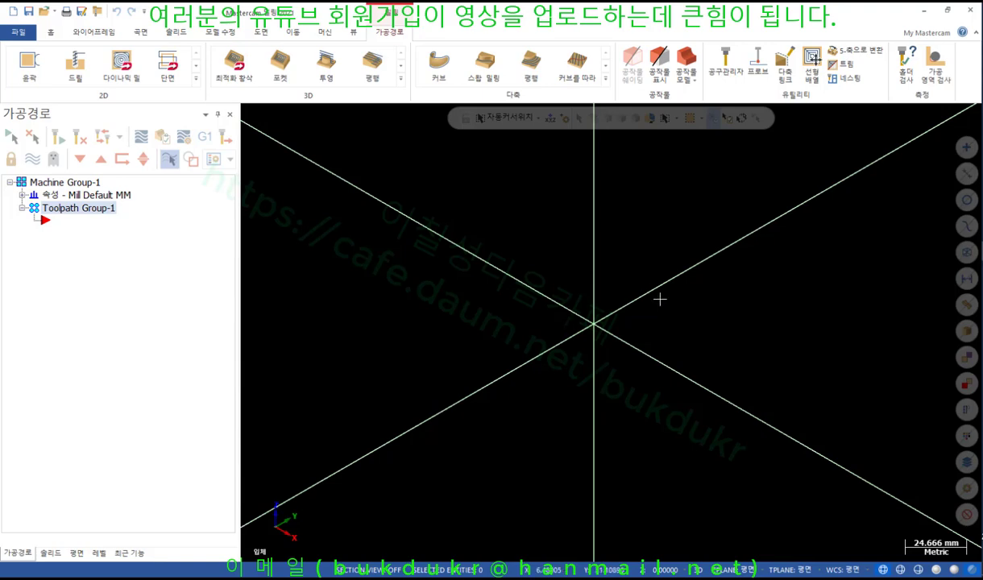
# - Switch to Mastercam and create a solid block centred on the origin, about 107 × 106 mm and extending about 37 mm downward
pyautogui.click(176, 33)
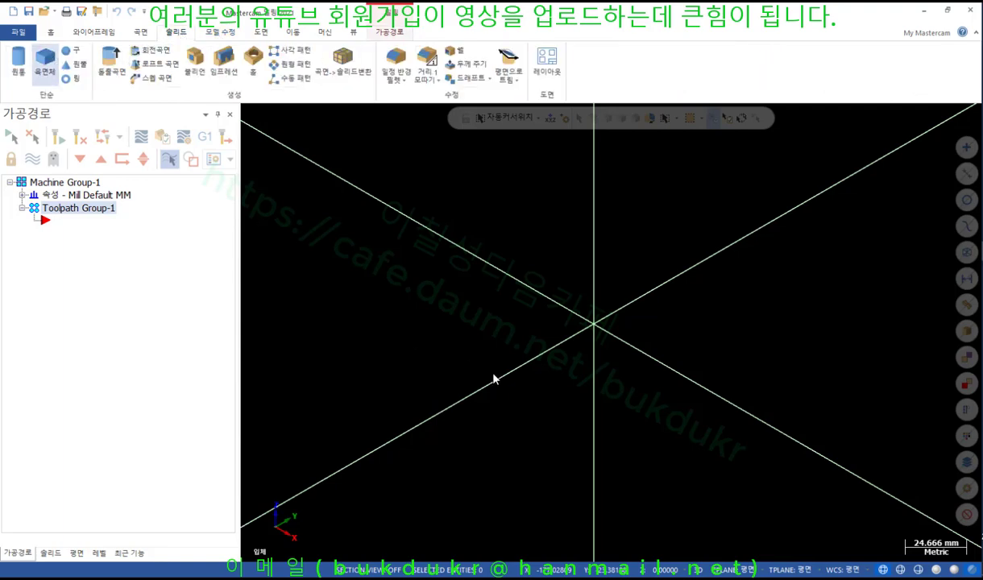
pyautogui.click(111, 303)
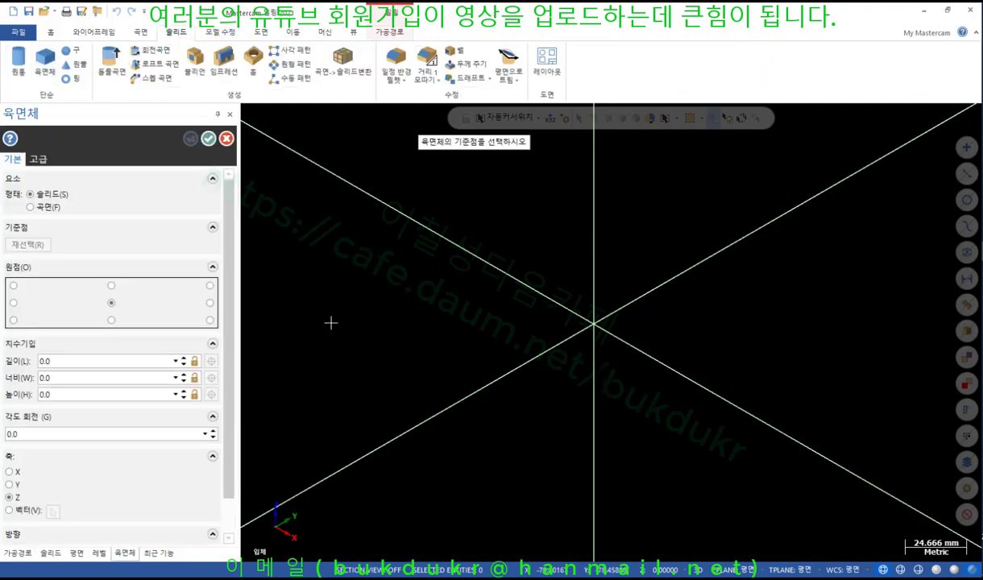
pyautogui.click(593, 324)
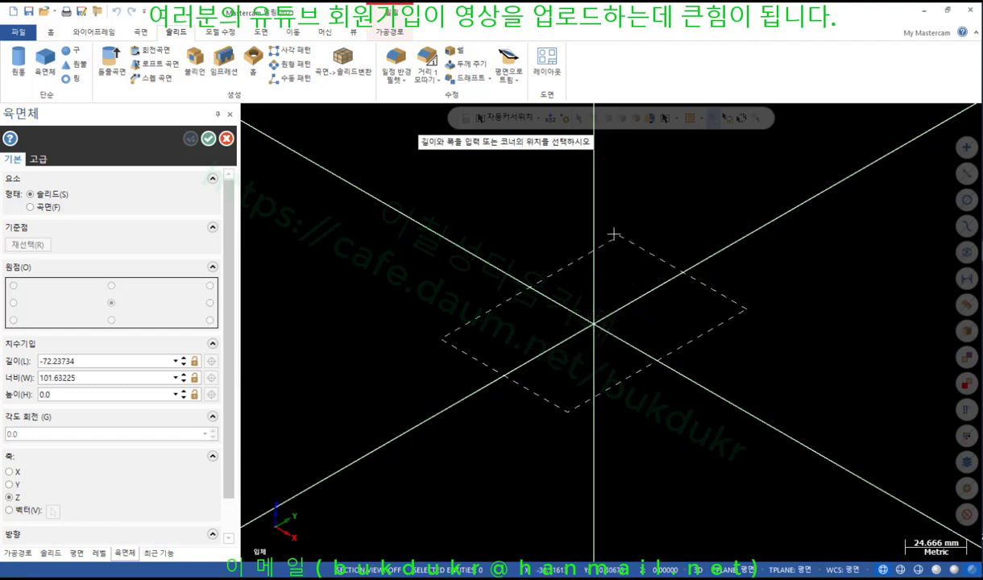
pyautogui.click(589, 223)
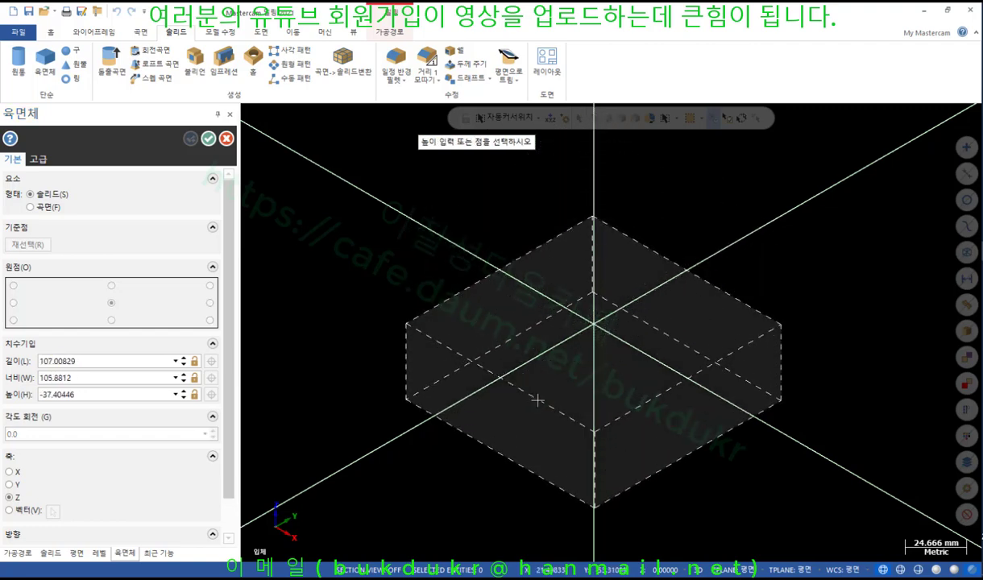
pyautogui.click(514, 381)
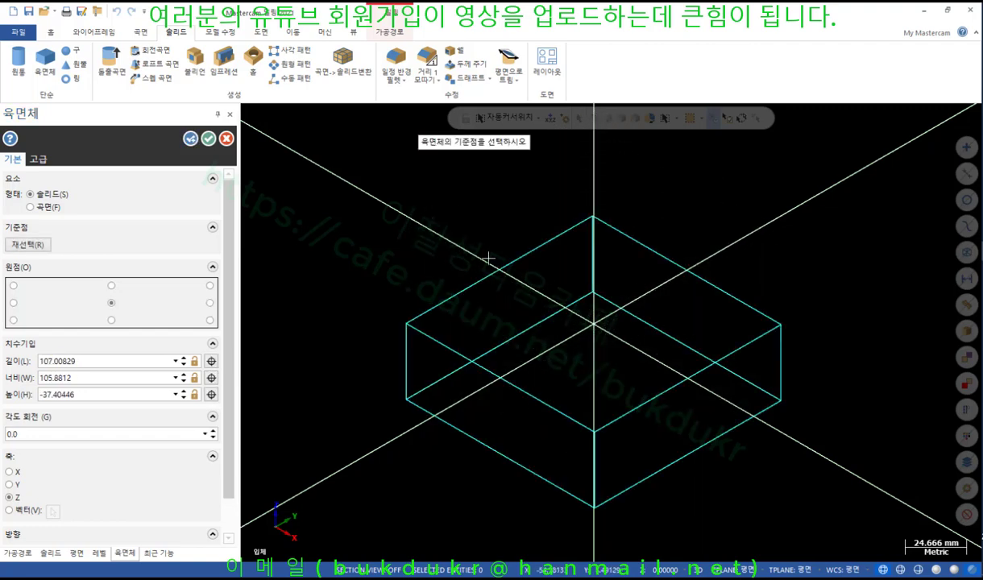
pyautogui.click(794, 222)
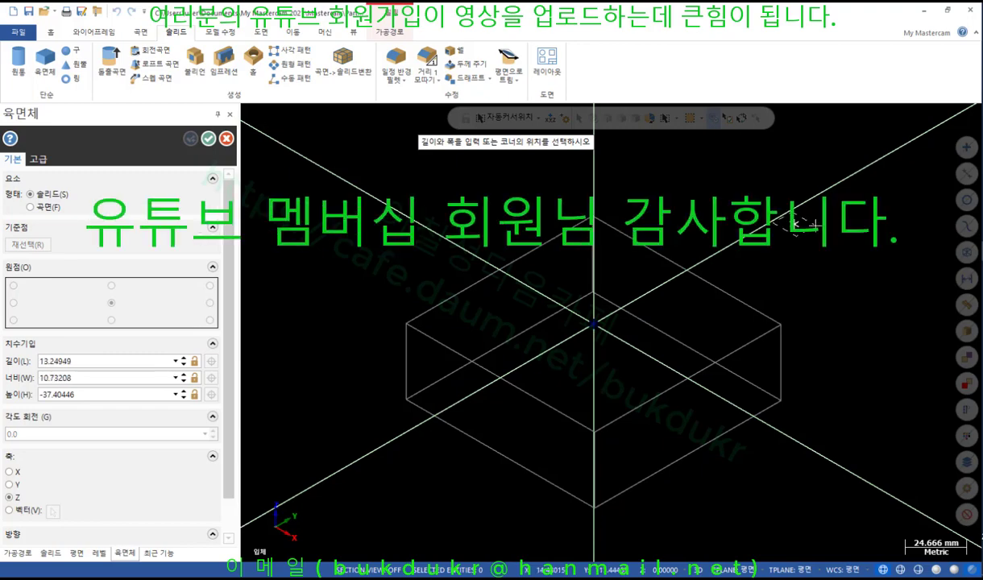
pyautogui.press('Escape')
pyautogui.moveTo(819, 170); pyautogui.dragTo(388, 521)
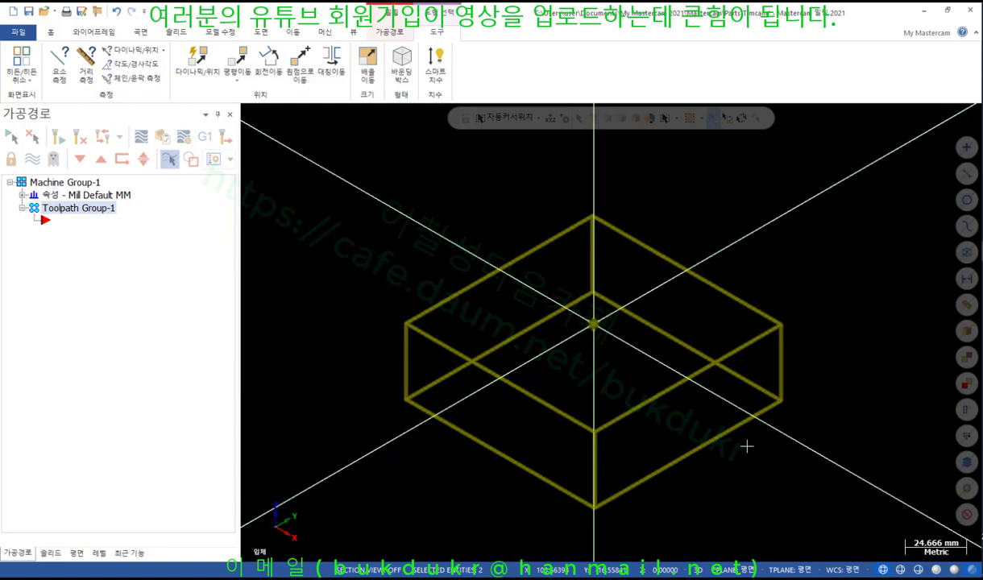
pyautogui.press('Escape')
# - Edit the solid block's dimensions to 70 mm length, 70 mm width and 20 mm height
pyautogui.click(52, 554)
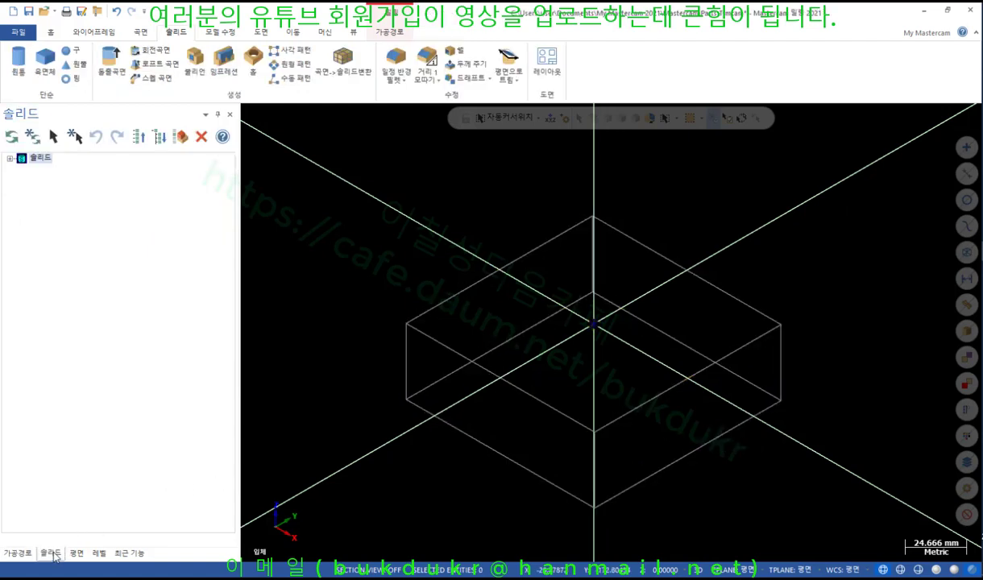
pyautogui.click(10, 159)
pyautogui.doubleClick(36, 169)
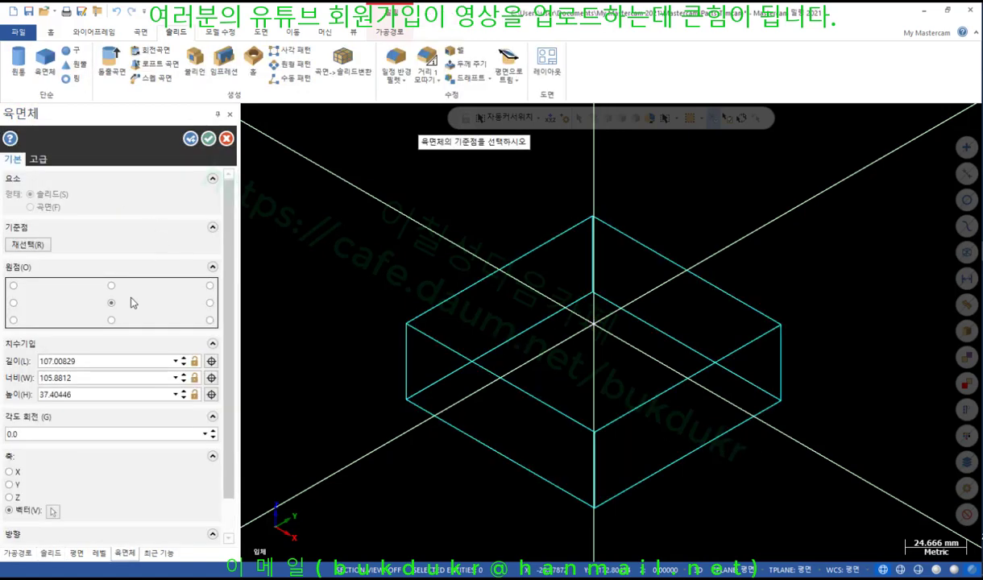
pyautogui.click(38, 362)
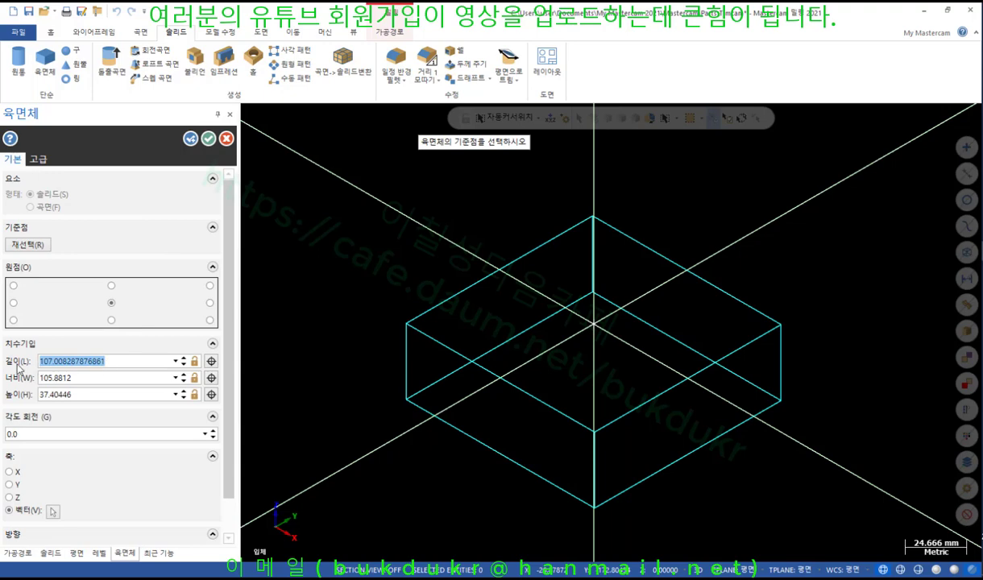
pyautogui.write('70')
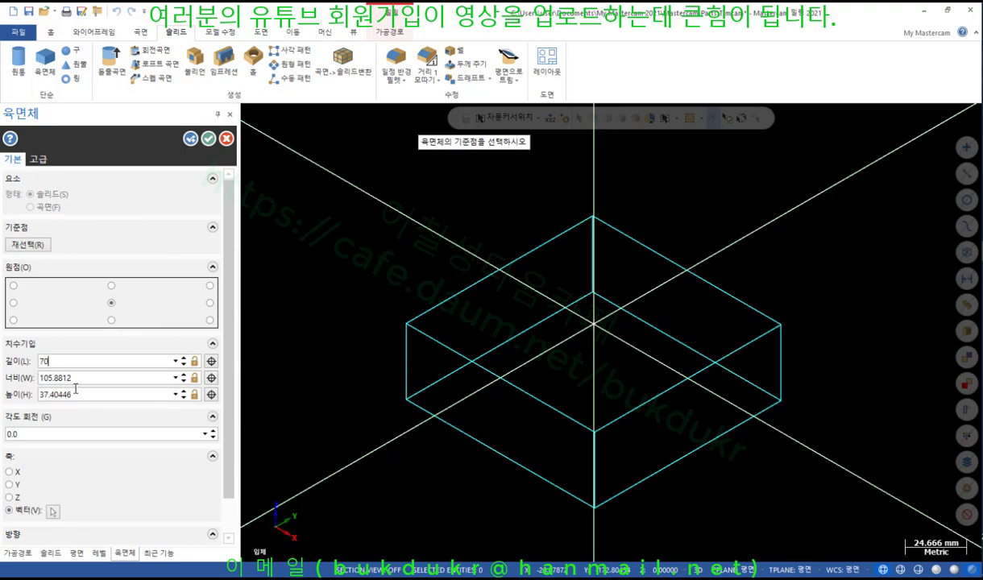
pyautogui.press('Tab')
pyautogui.write('70')
pyautogui.press('Tab')
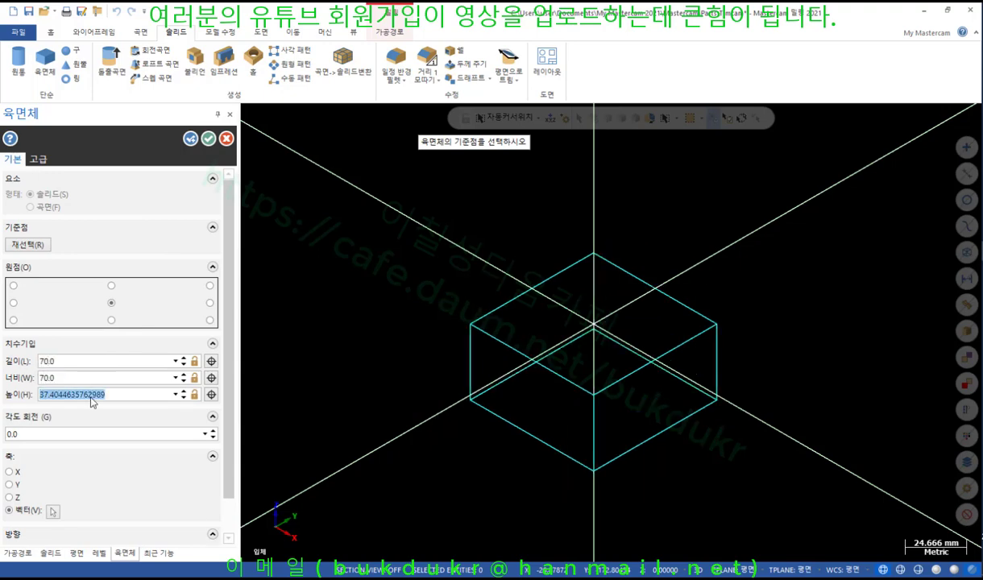
pyautogui.write('20')
pyautogui.press('Return')
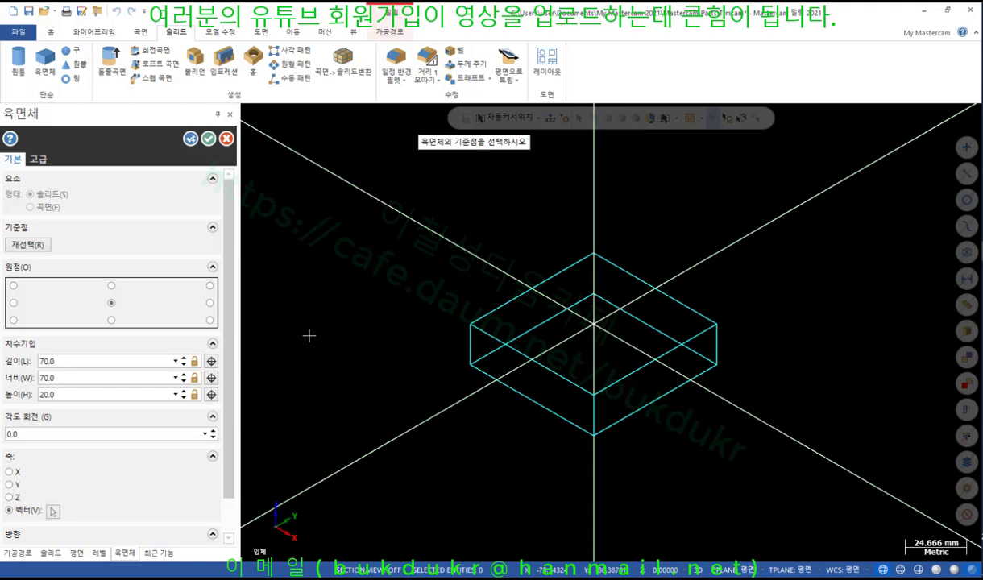
pyautogui.click(209, 139)
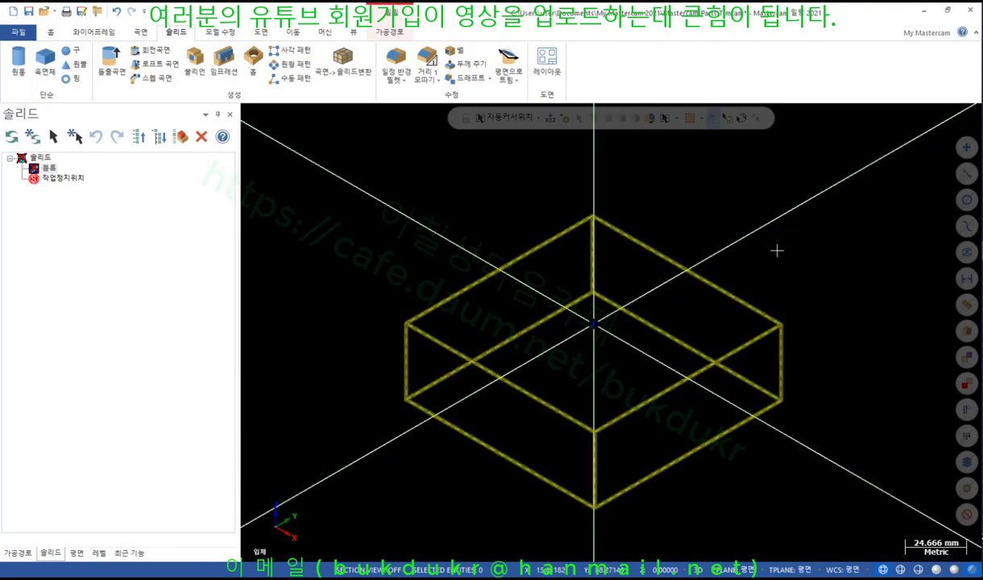
# - Display the block shaded and regenerate all solids to apply the new dimensions
pyautogui.hotkey('alt', 's')
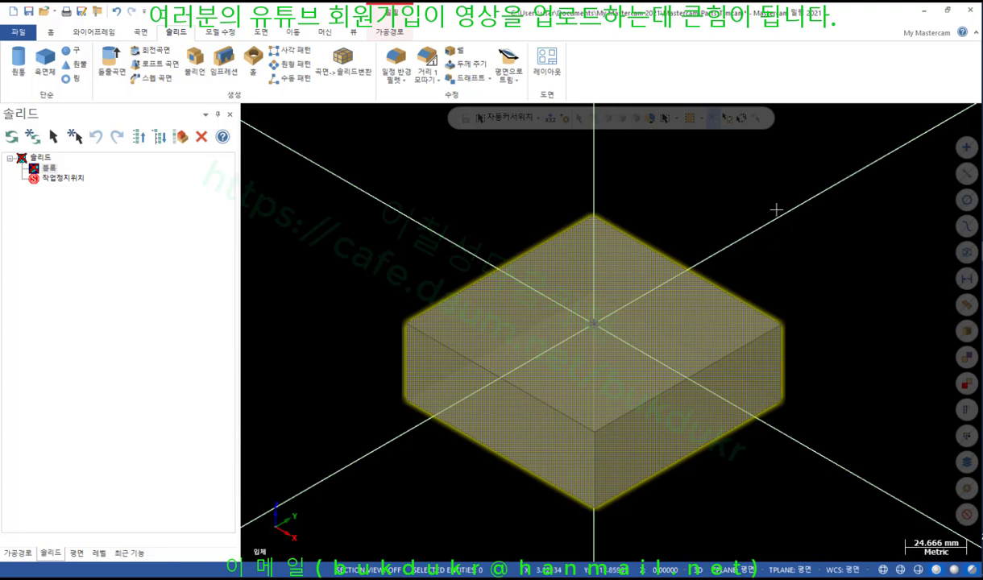
pyautogui.scroll(-1, 775, 209)
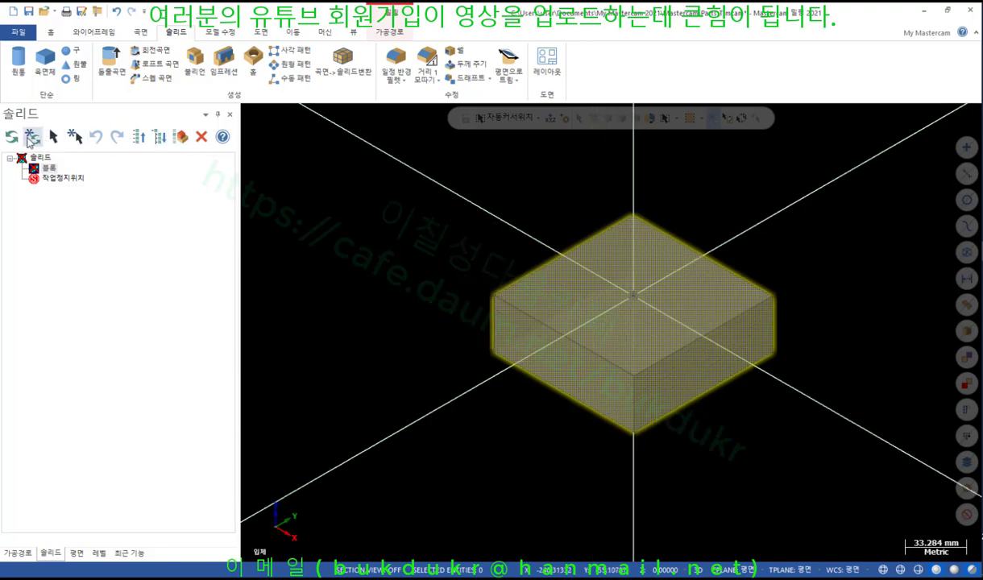
pyautogui.click(32, 137)
pyautogui.scroll(2, 713, 249)
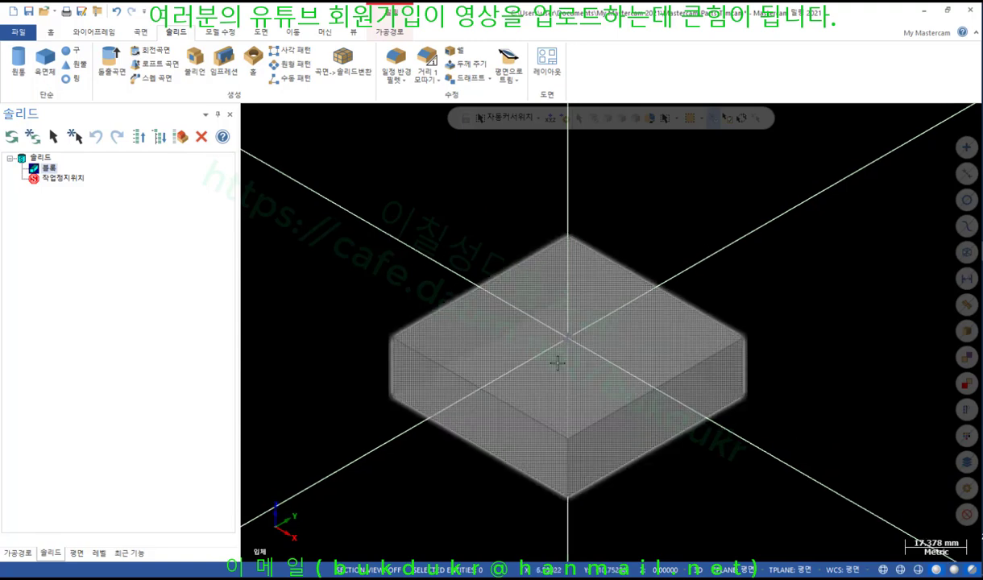
pyautogui.scroll(1, 815, 275)
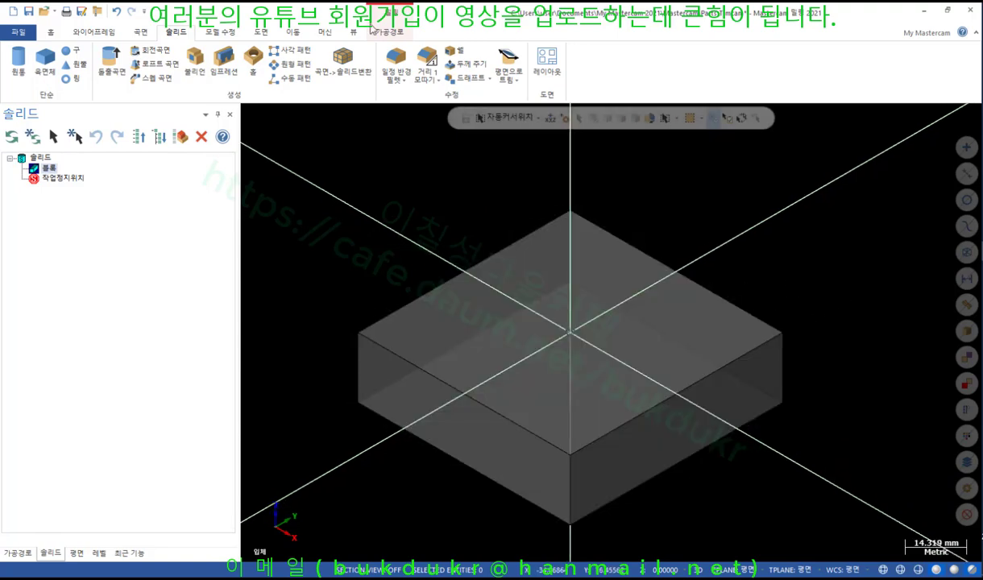
# - Create a solid cylinder at the origin along Z, about 17.3 mm in radius and extending about 45.2 mm upward
pyautogui.click(101, 34)
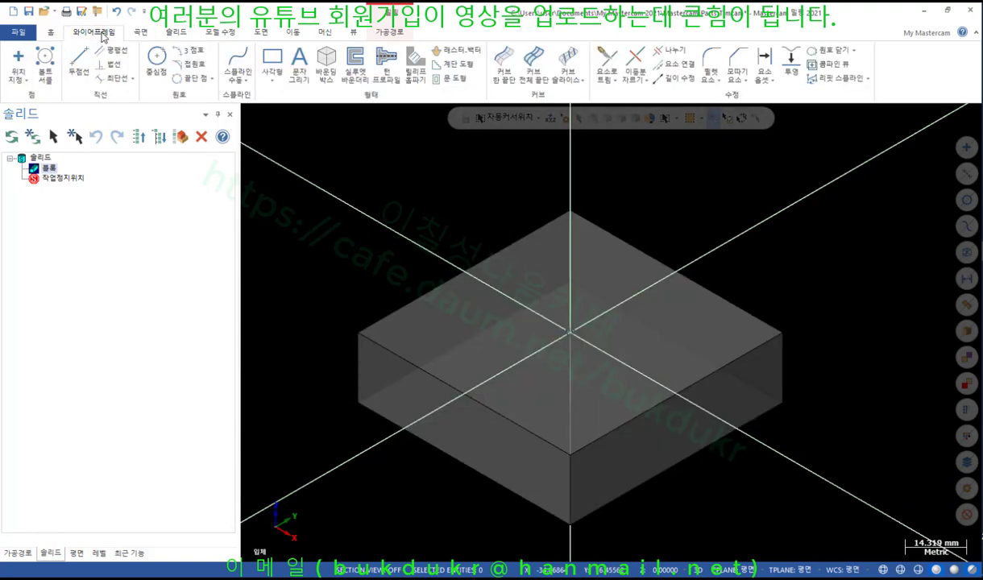
pyautogui.click(174, 34)
pyautogui.click(18, 63)
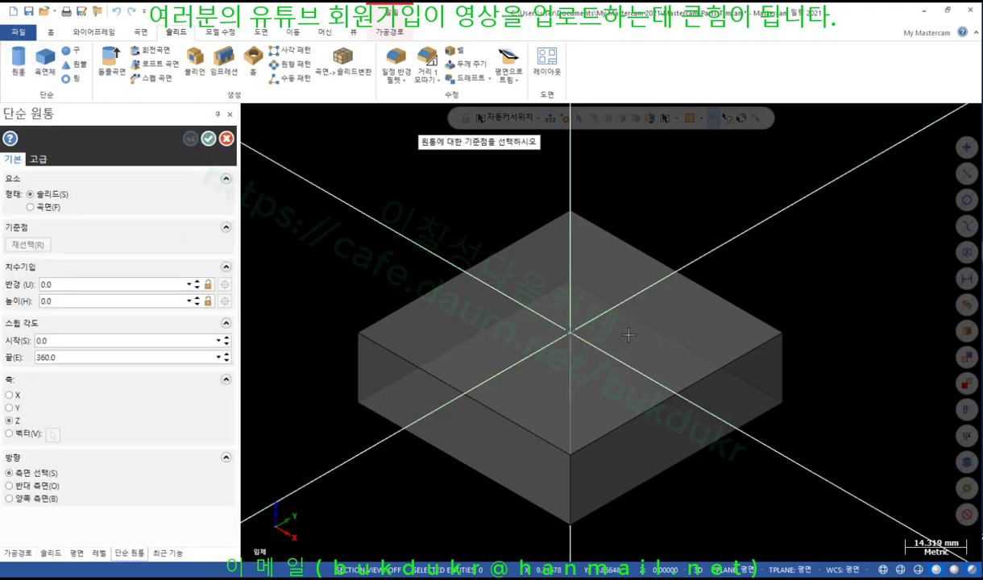
pyautogui.click(571, 332)
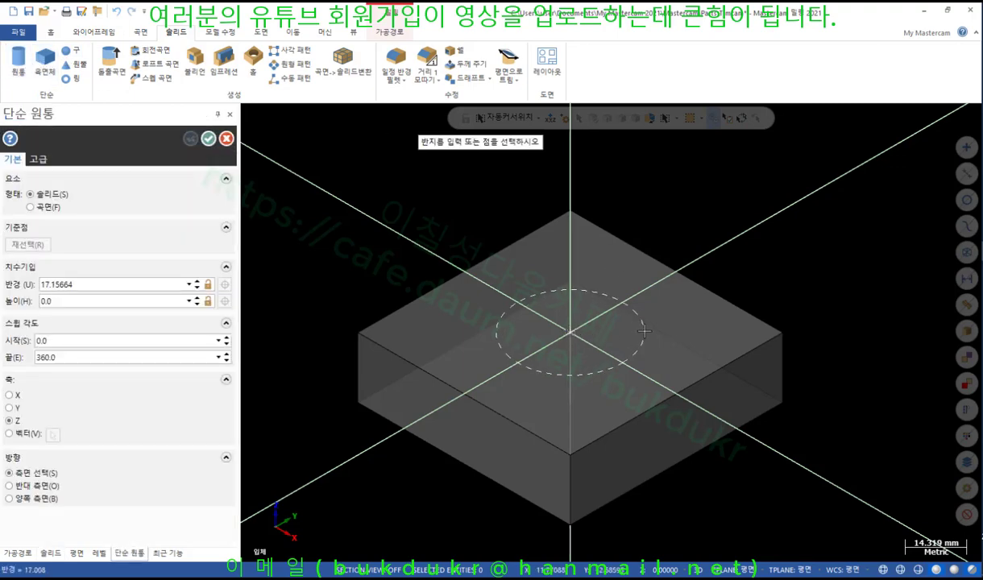
pyautogui.click(645, 331)
pyautogui.click(673, 174)
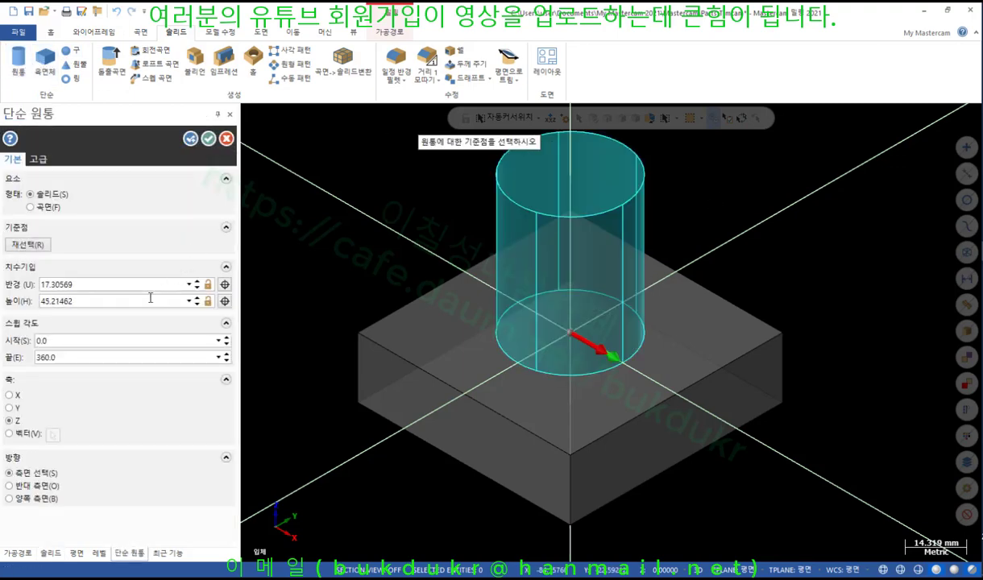
# - Set the cylinder's radius to 15 mm and height to 30 mm, and accept it
pyautogui.doubleClick(110, 286)
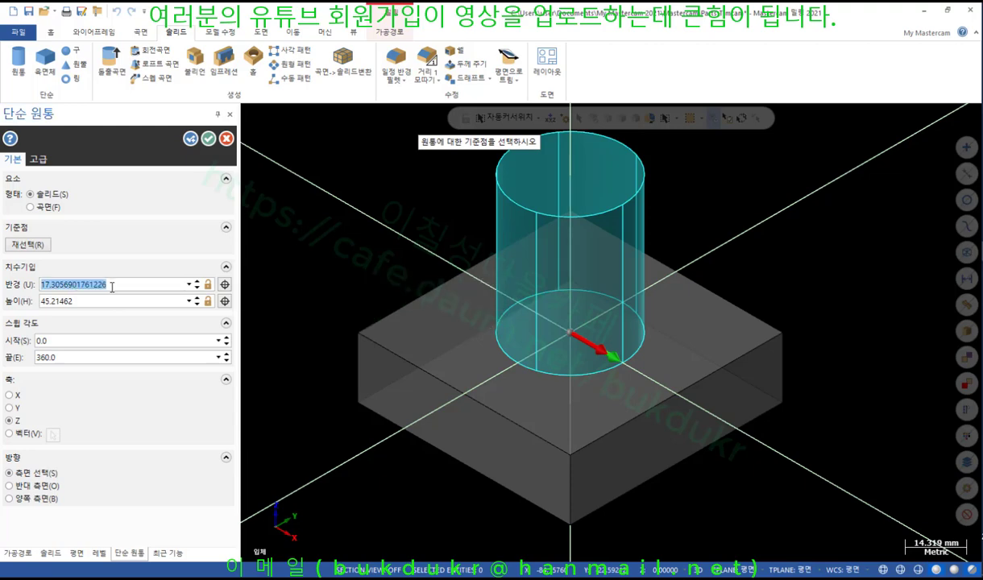
pyautogui.write('15')
pyautogui.press('Return')
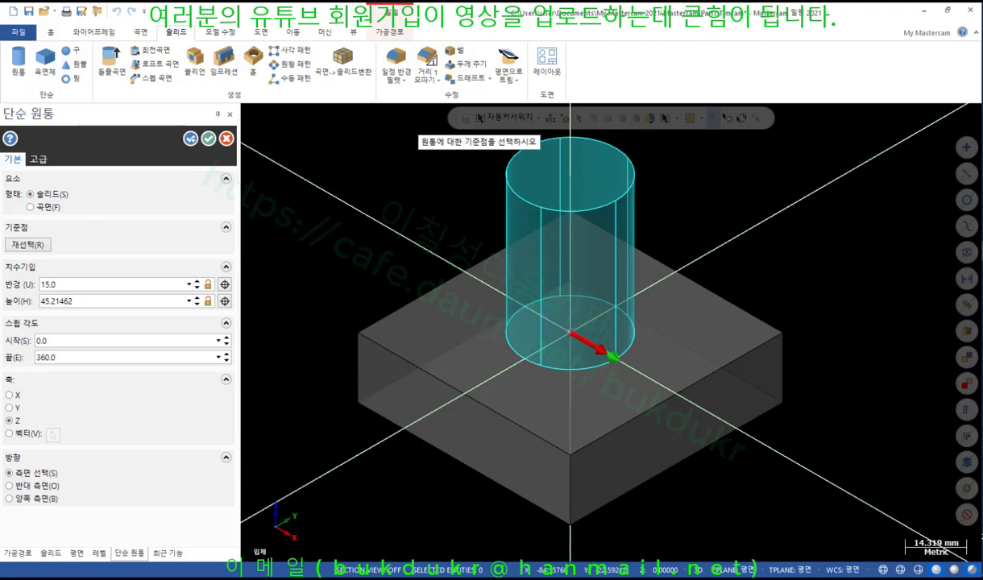
pyautogui.doubleClick(117, 300)
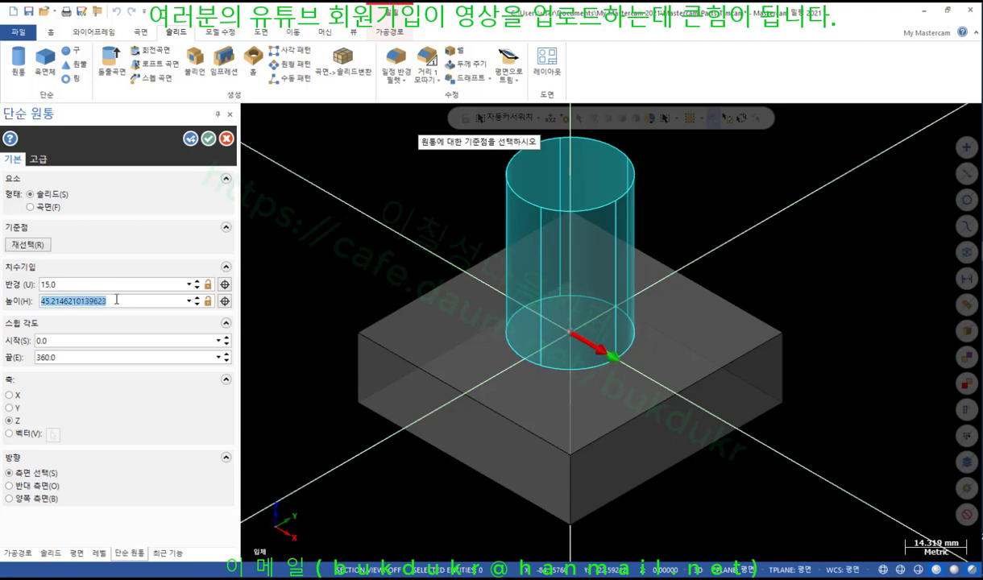
pyautogui.write('30')
pyautogui.press('Return')
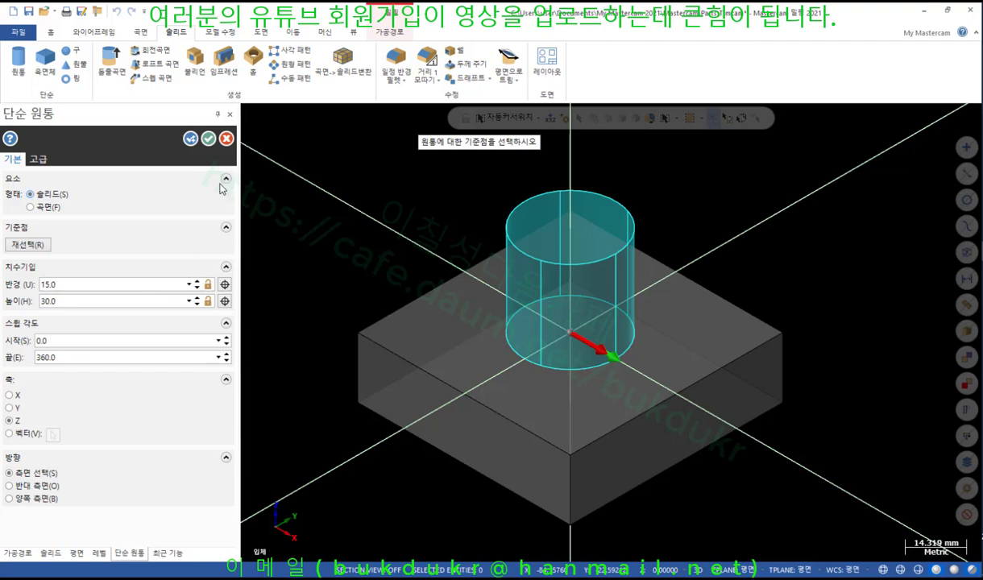
pyautogui.click(208, 138)
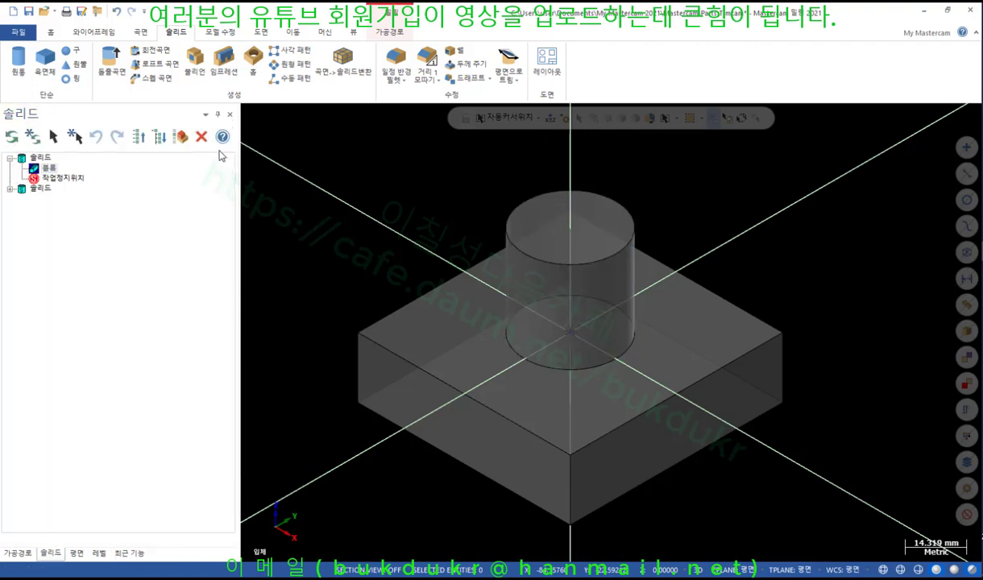
# - Turn off translucency (반투명) so the block and cylinder display as opaque shaded solids
pyautogui.click(348, 32)
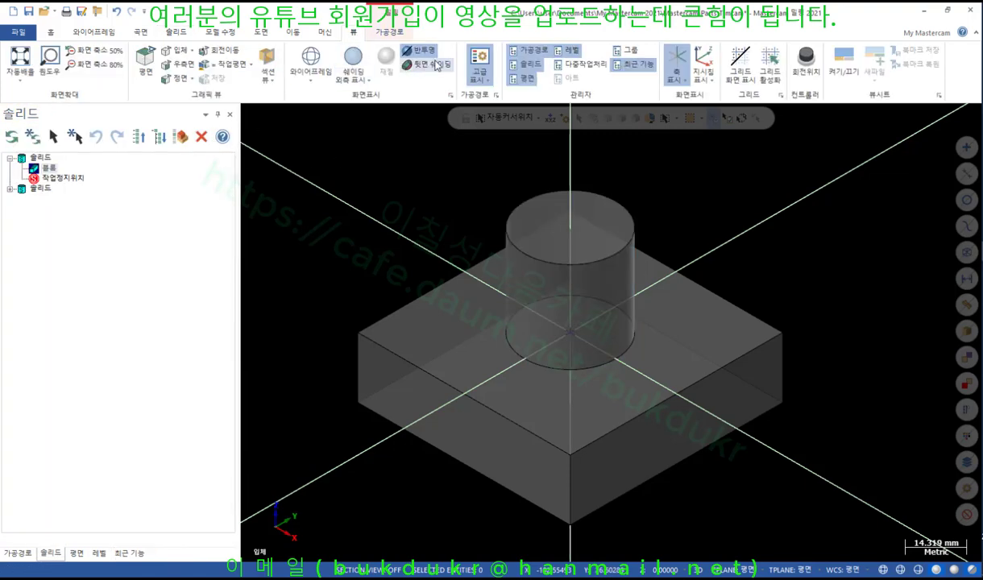
pyautogui.click(410, 51)
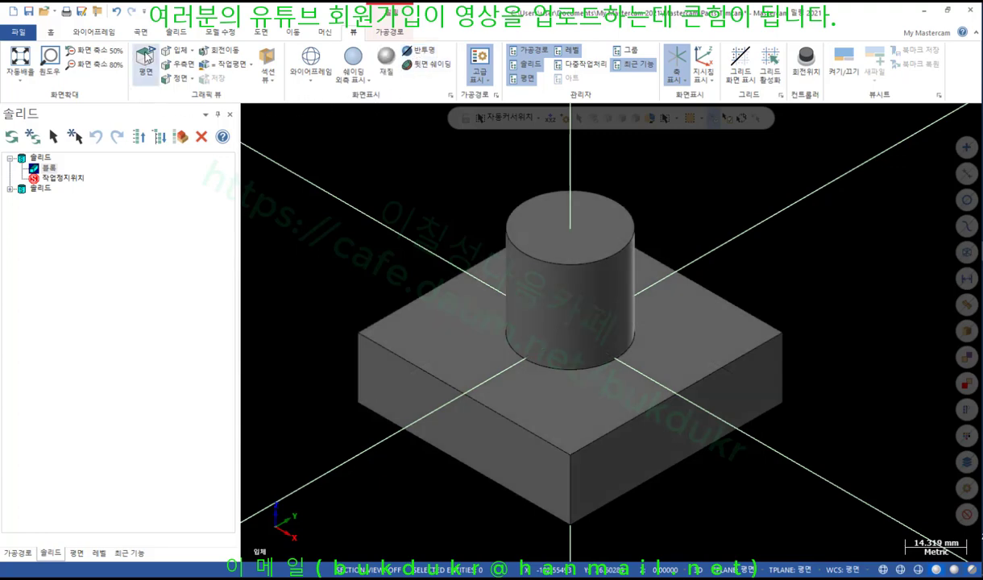
pyautogui.click(221, 33)
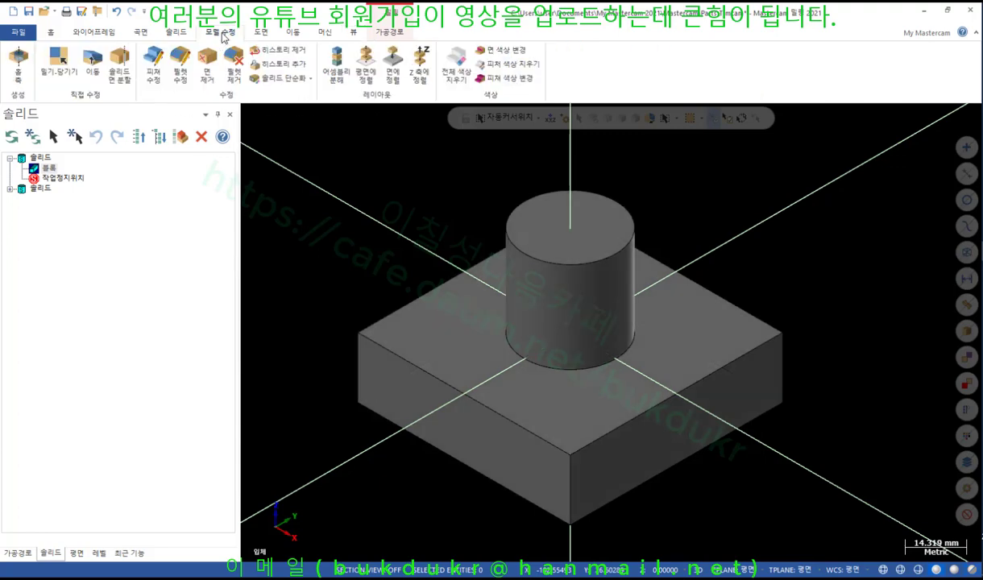
# - Unite the bodies with a Boolean add (추가), using the block as target and the cylinder as tool body
pyautogui.click(178, 33)
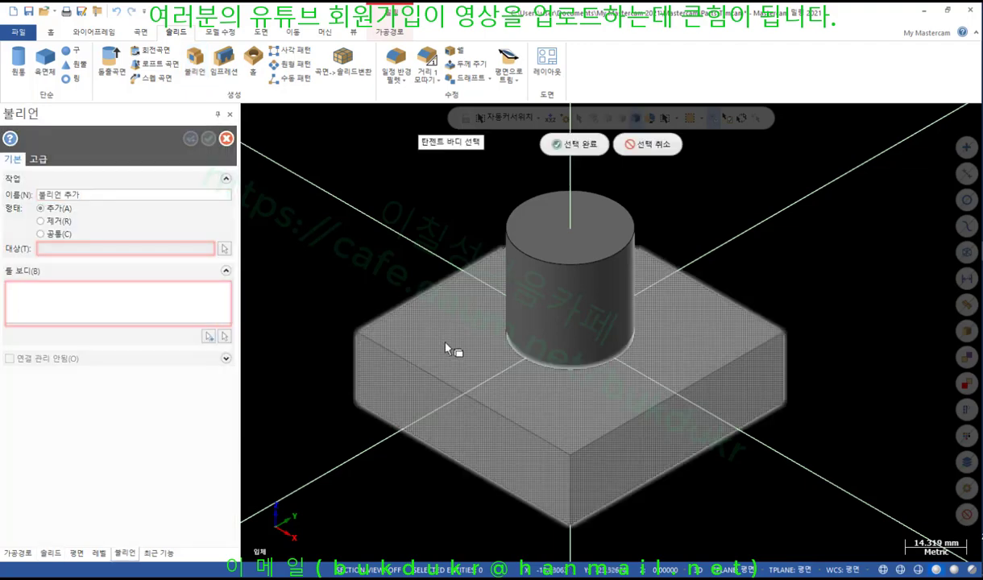
pyautogui.click(449, 346)
pyautogui.click(206, 337)
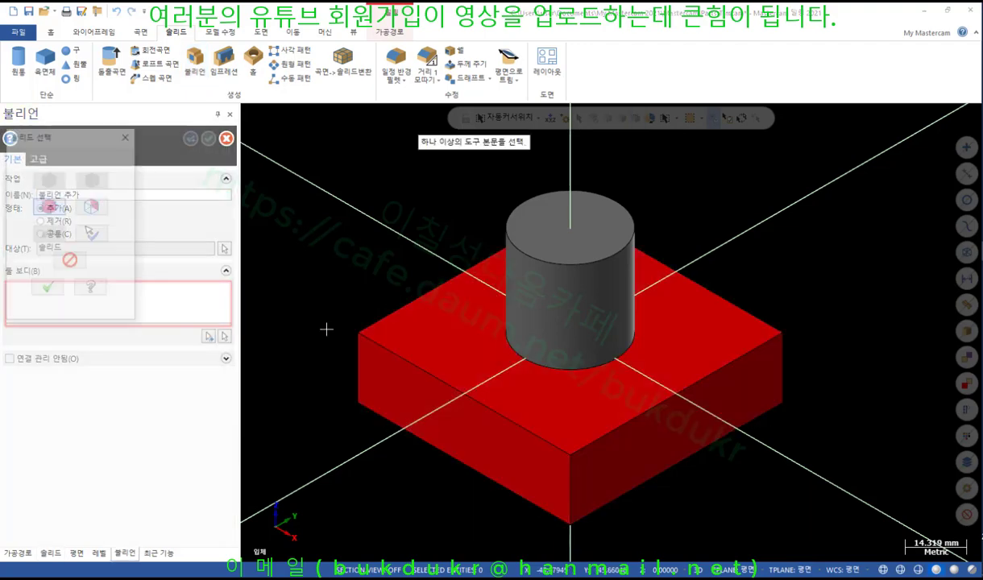
pyautogui.click(505, 276)
pyautogui.click(47, 290)
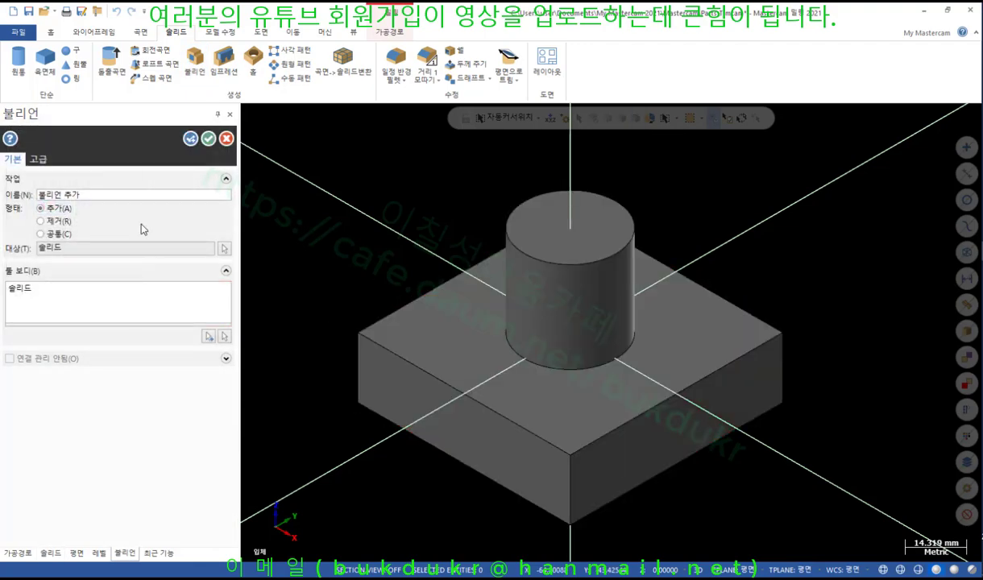
pyautogui.click(208, 138)
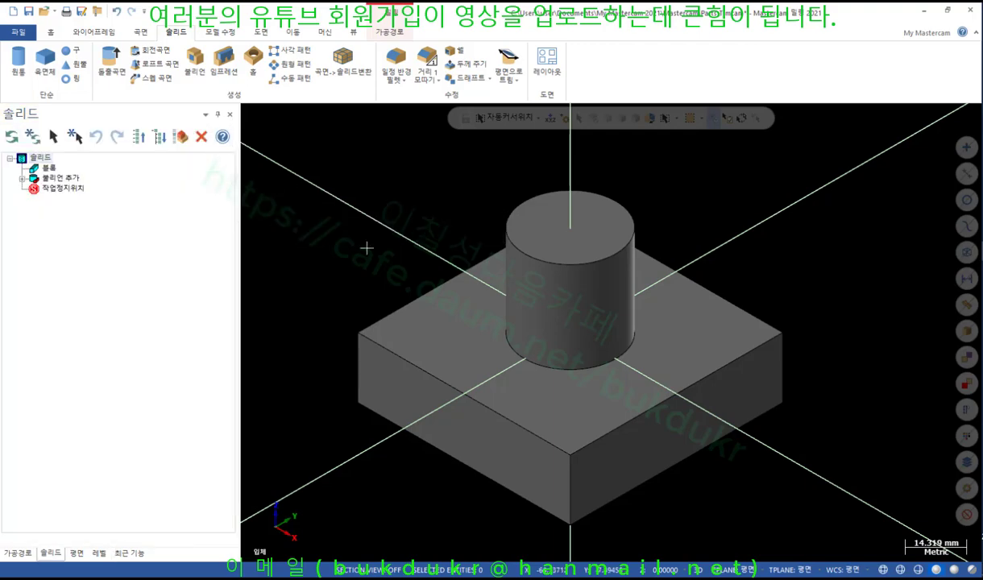
pyautogui.click(420, 330)
pyautogui.click(329, 276)
# - Apply a one-distance chamfer of 2.0 mm to the cylinder's top circular edge
pyautogui.scroll(-2, 329, 276)
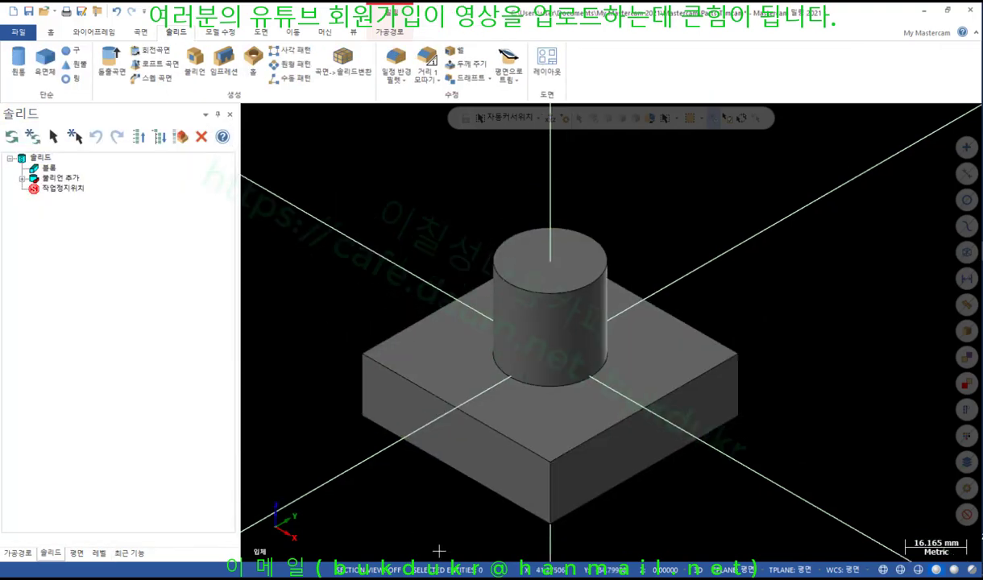
pyautogui.scroll(3, 610, 332)
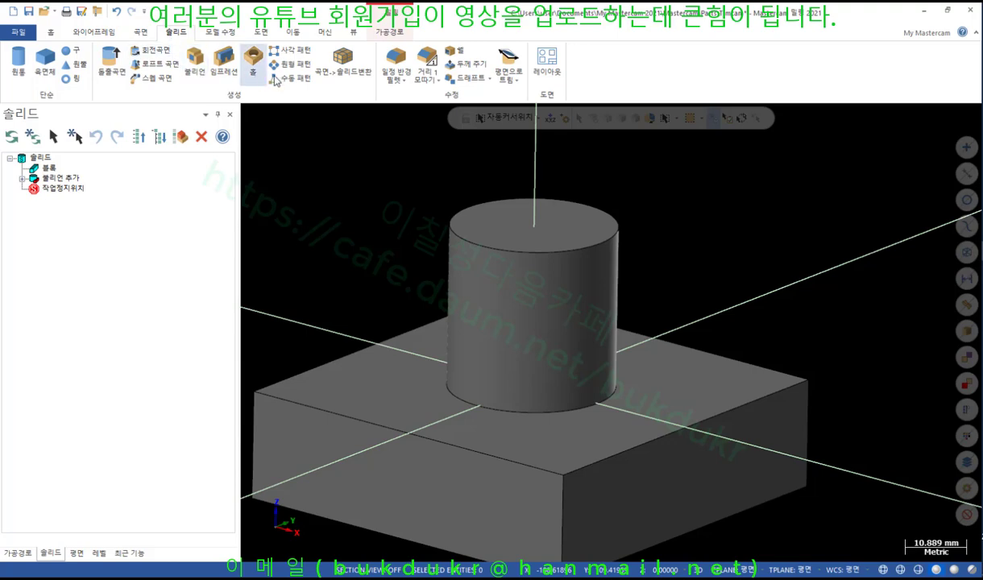
pyautogui.click(429, 61)
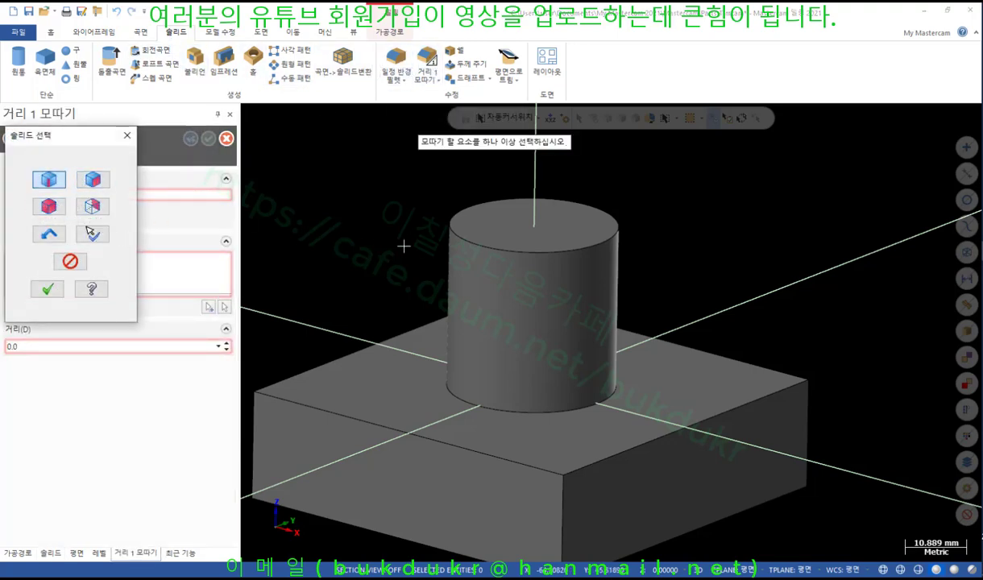
pyautogui.click(442, 234)
pyautogui.click(47, 289)
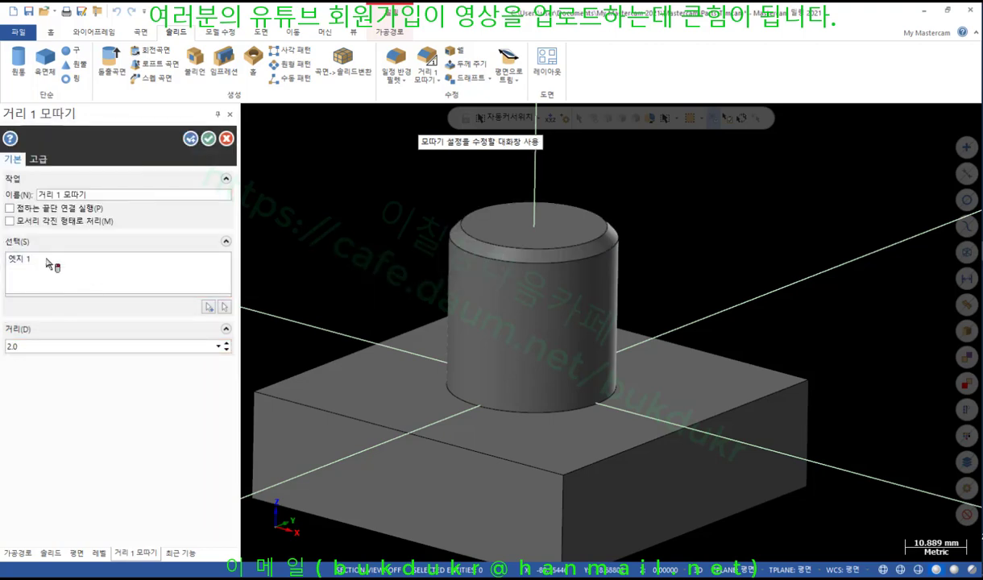
pyautogui.click(208, 140)
# - Remove the solid's history (솔리드 기록 제거) and expand its remaining tree entry
pyautogui.moveTo(694, 269)
pyautogui.mouseDown(button='middle')
pyautogui.moveTo(816, 277)
pyautogui.moveTo(772, 287)
pyautogui.moveTo(740, 266)
pyautogui.moveTo(722, 279)
pyautogui.mouseUp(button='middle')
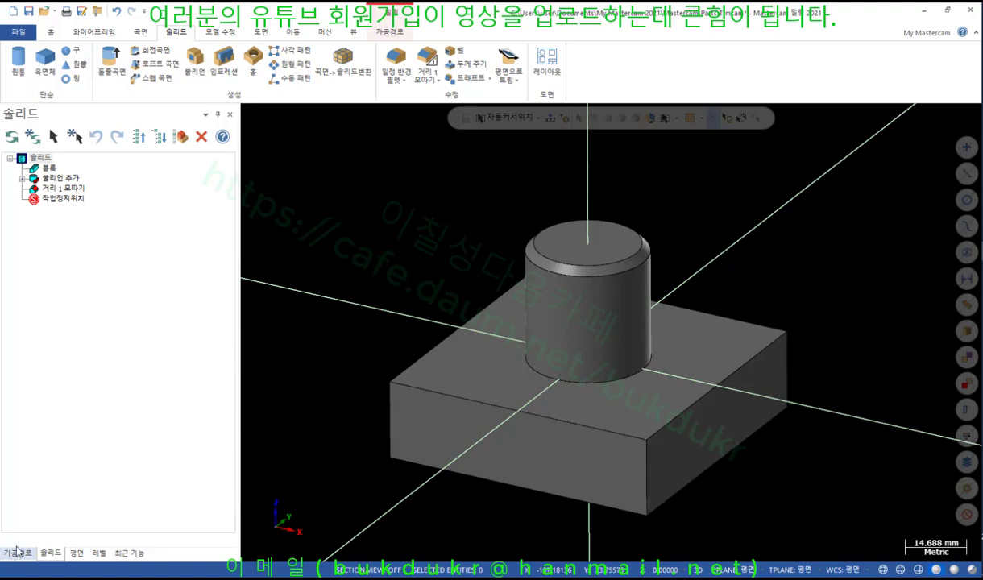
pyautogui.rightClick(37, 160)
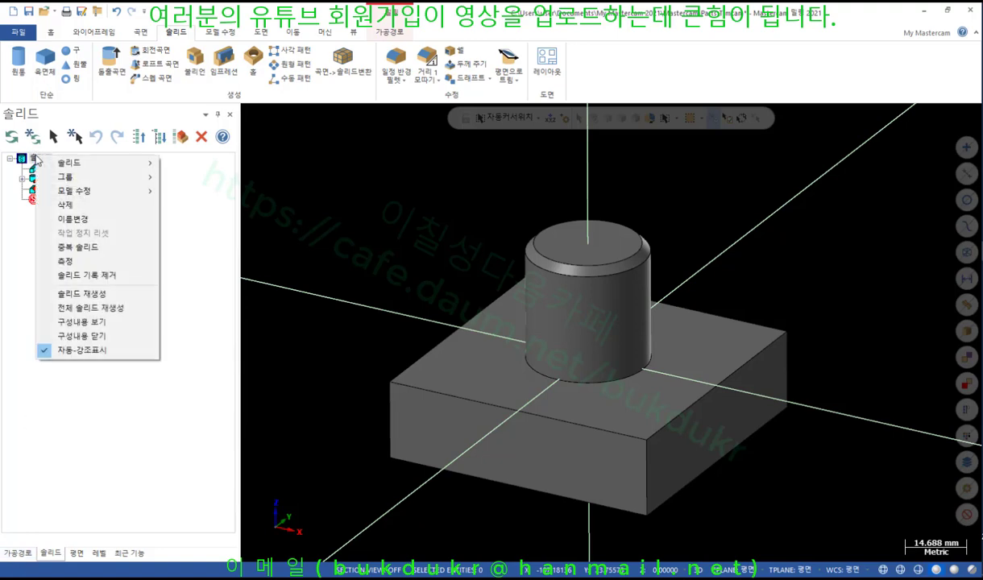
pyautogui.click(76, 275)
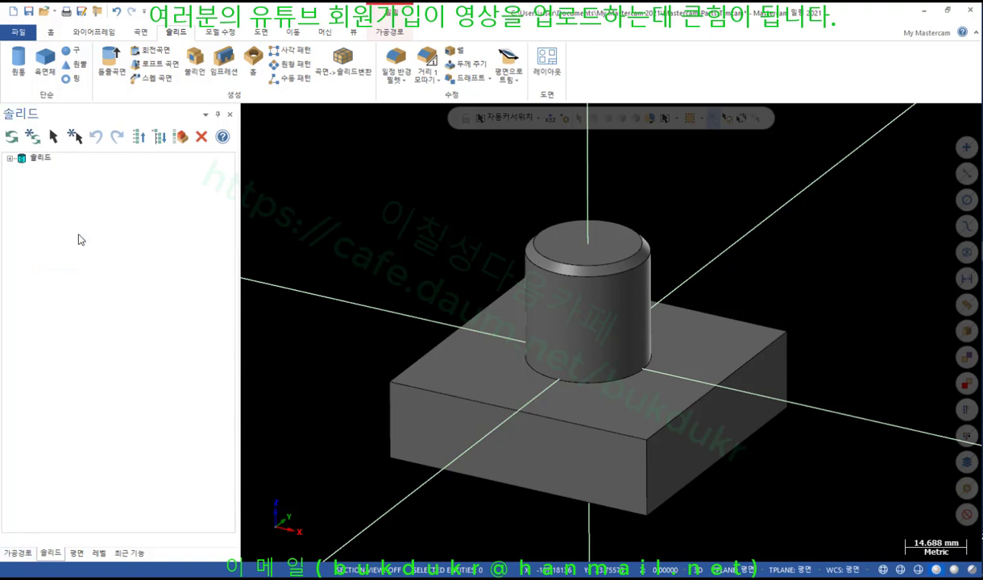
pyautogui.click(10, 158)
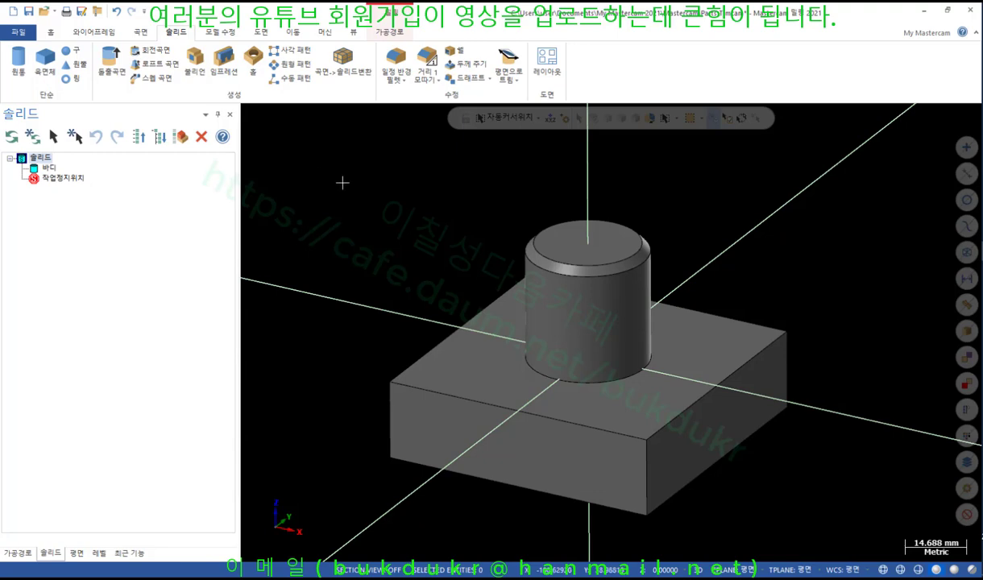
# - Show the toolpath list, expand the Mill Default MM properties and set the view to isometric (입체)
pyautogui.click(18, 553)
pyautogui.click(23, 195)
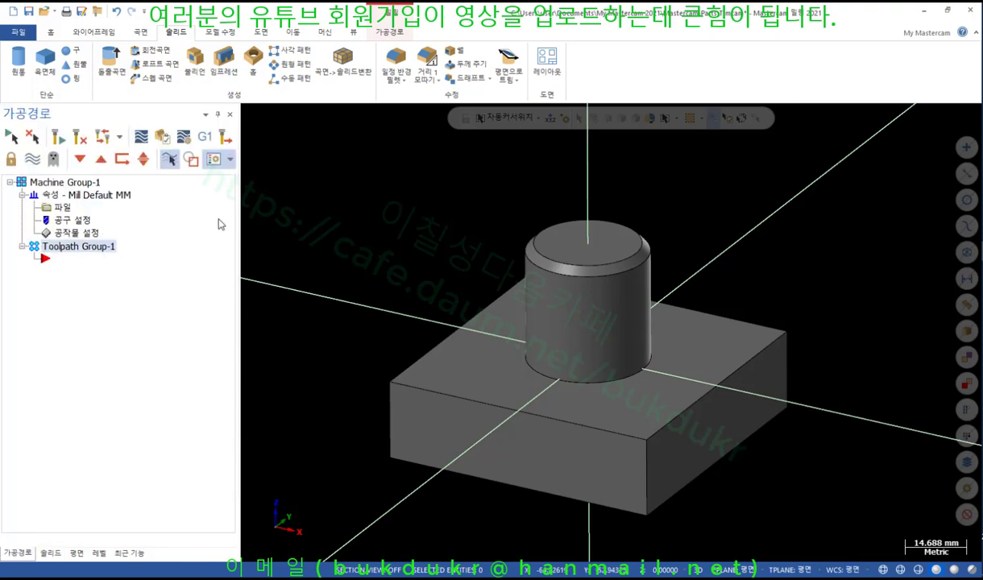
pyautogui.scroll(-1, 723, 215)
pyautogui.rightClick(858, 211)
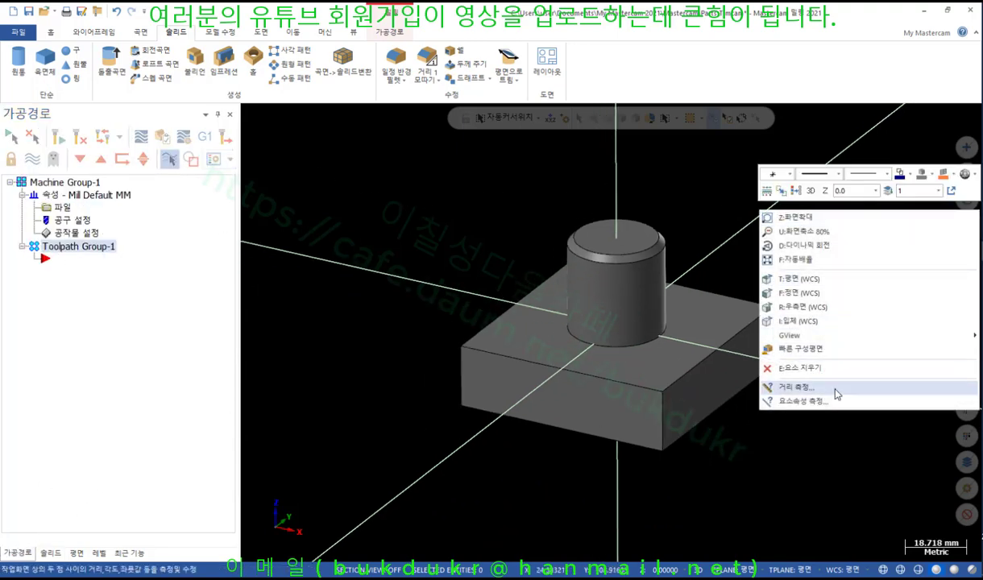
pyautogui.click(834, 321)
pyautogui.scroll(-1, 831, 333)
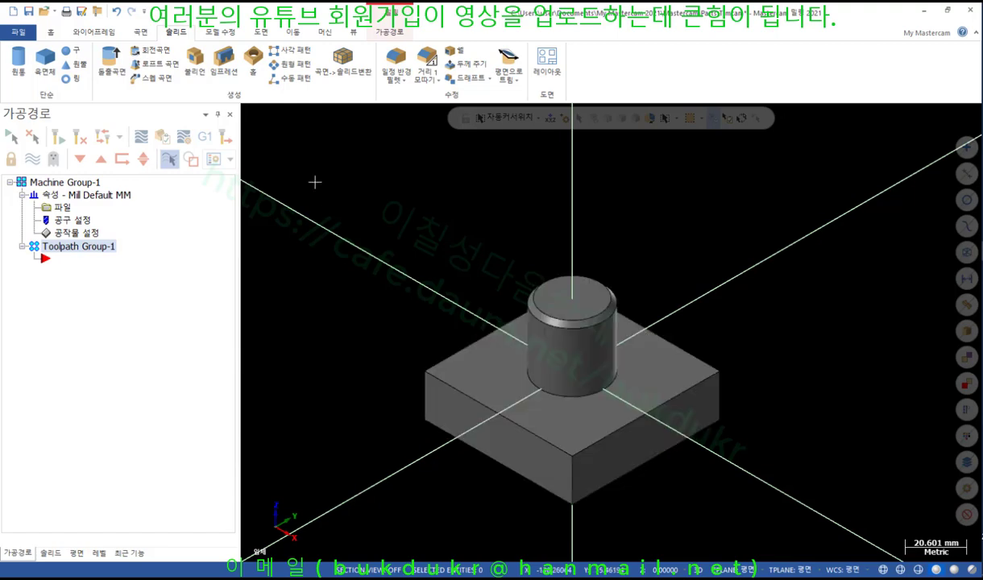
# - Move the whole solid to the origin, using the centre of the cylinder's top face as the start point
pyautogui.click(292, 31)
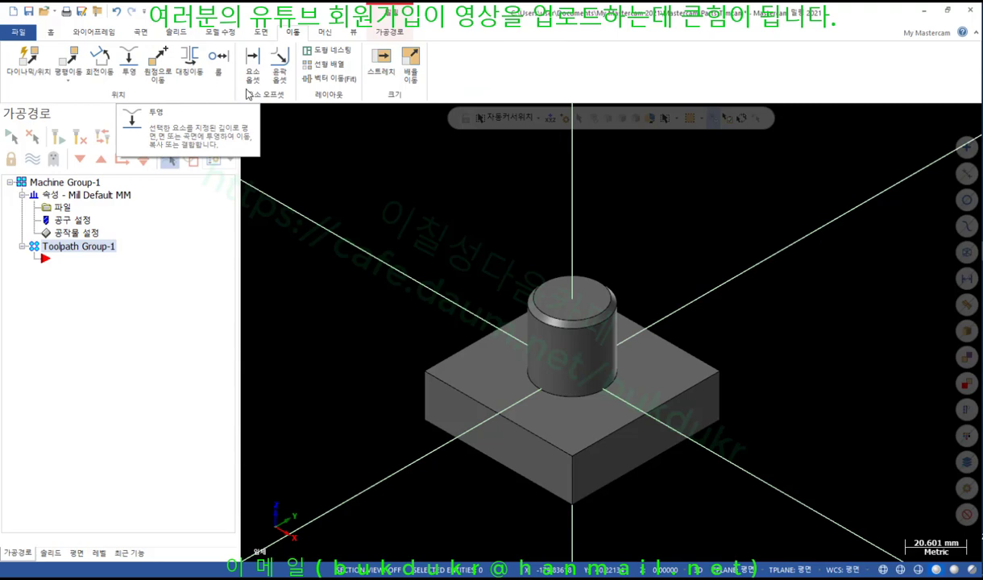
pyautogui.click(158, 65)
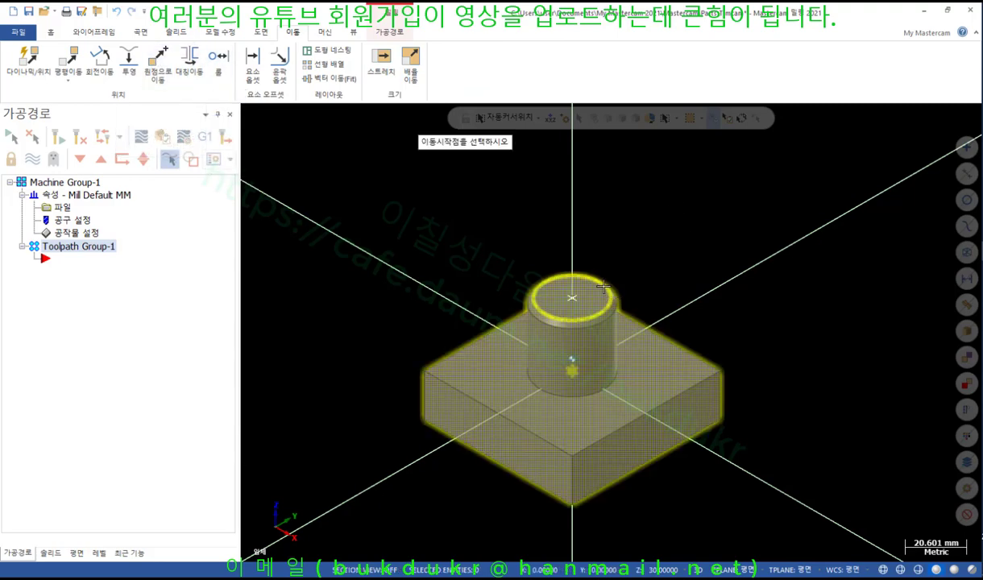
pyautogui.click(576, 272)
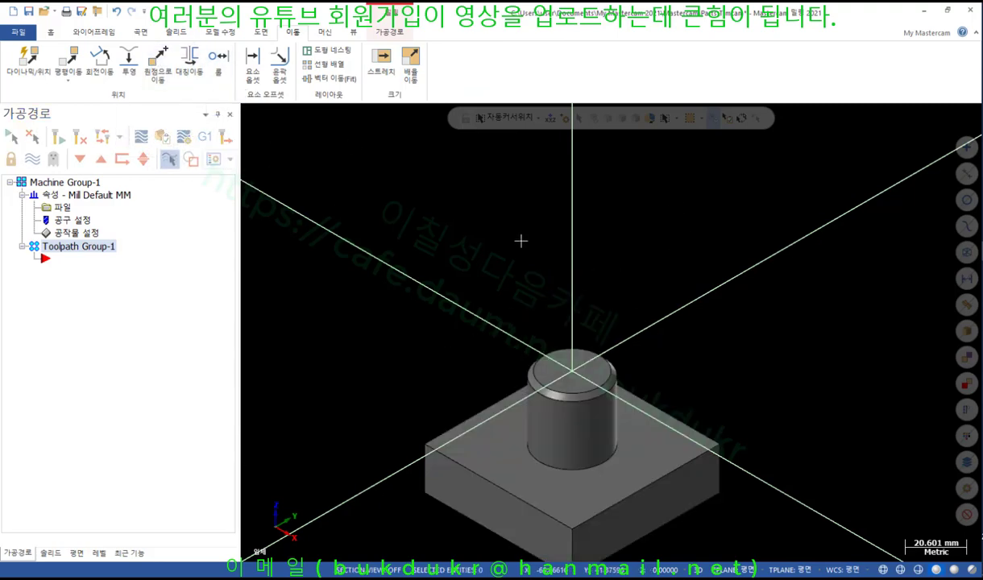
pyautogui.scroll(2, 647, 501)
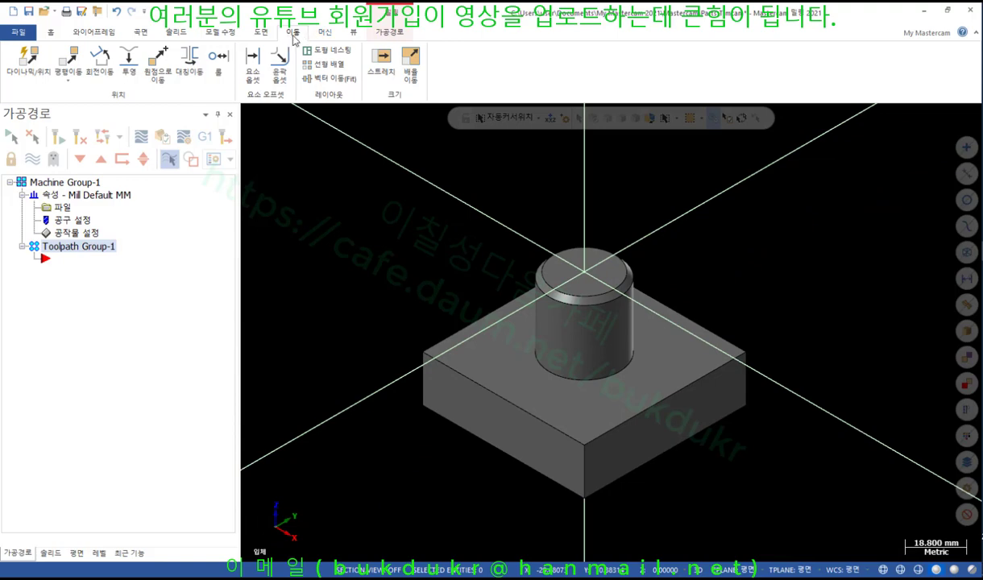
# - Define the machine group's stock as solid/mesh (솔리드/메시), using the block with the cylindrical boss
pyautogui.click(388, 32)
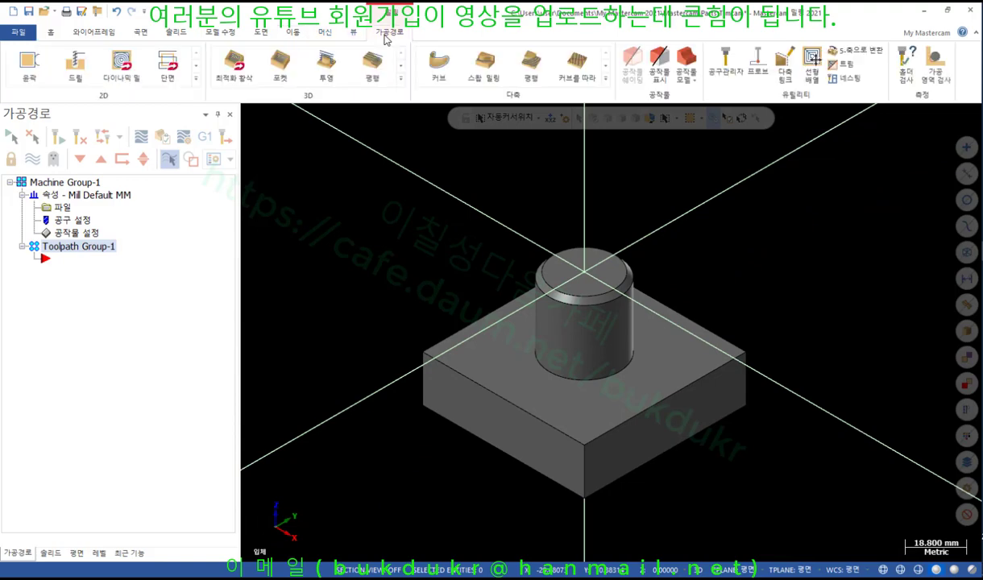
pyautogui.click(78, 234)
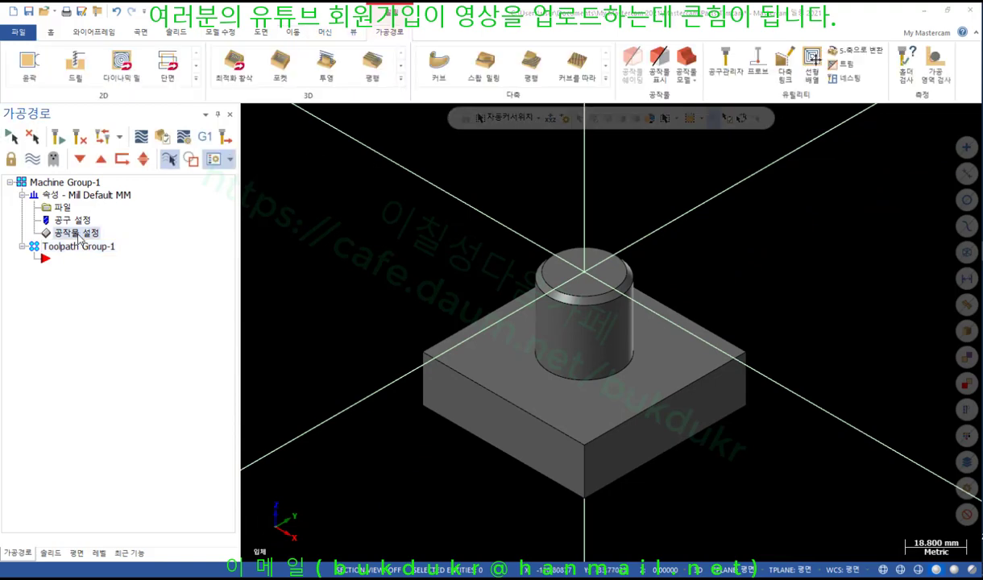
pyautogui.click(69, 202)
pyautogui.click(184, 201)
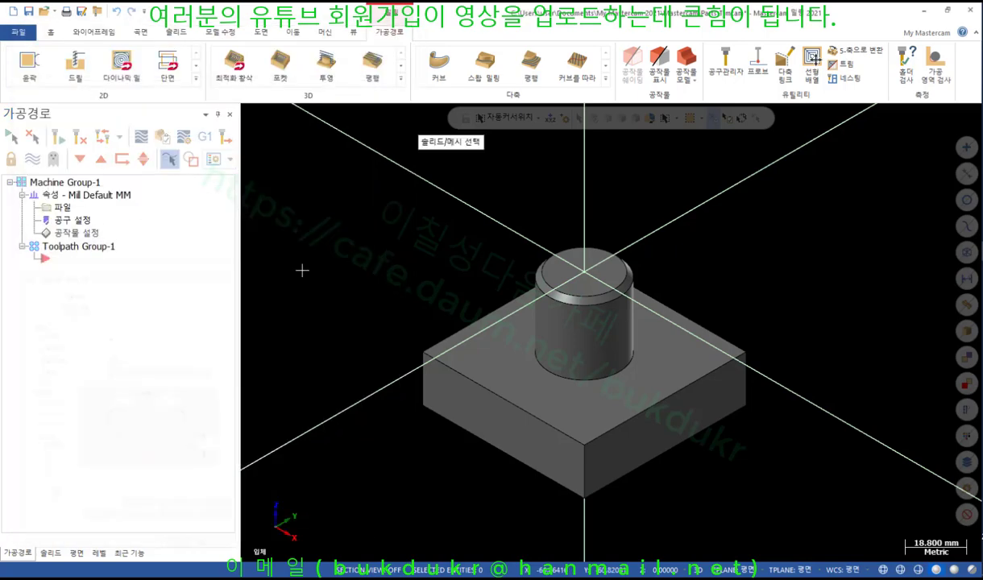
pyautogui.click(487, 333)
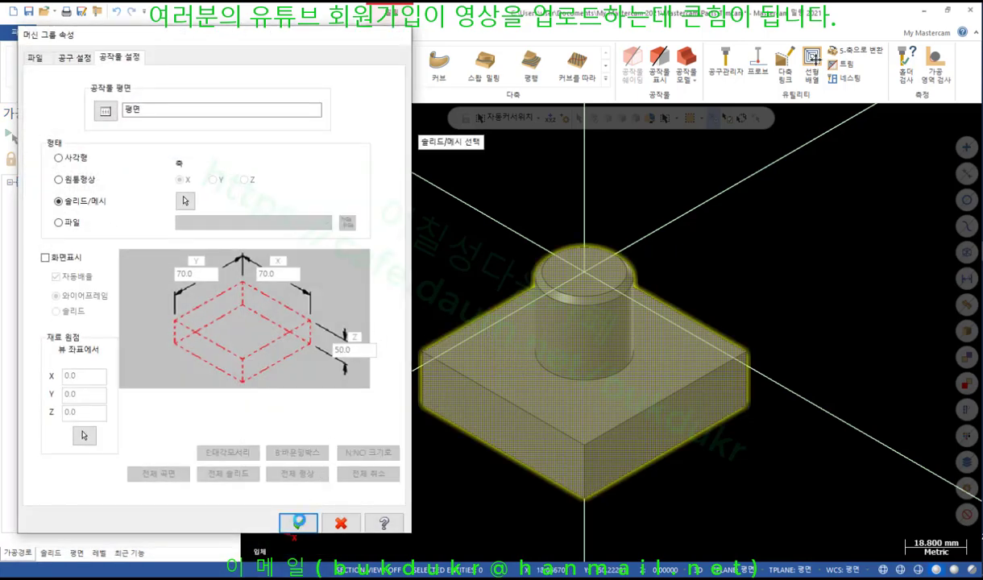
pyautogui.click(296, 522)
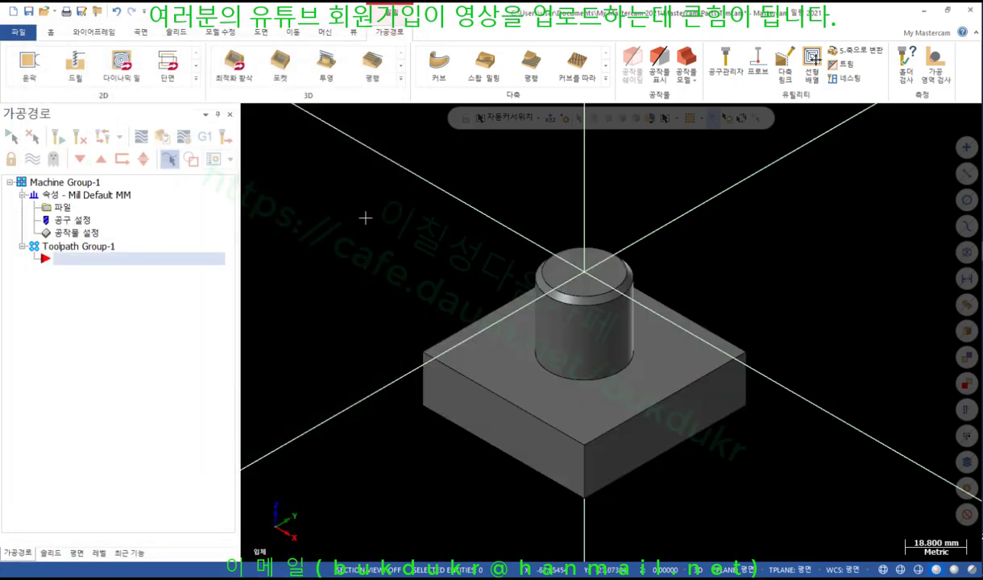
# - Start a thread mill (나사 밀) toolpath and select the centre point of the cylinder's top face as its position
pyautogui.scroll(-1, 795, 224)
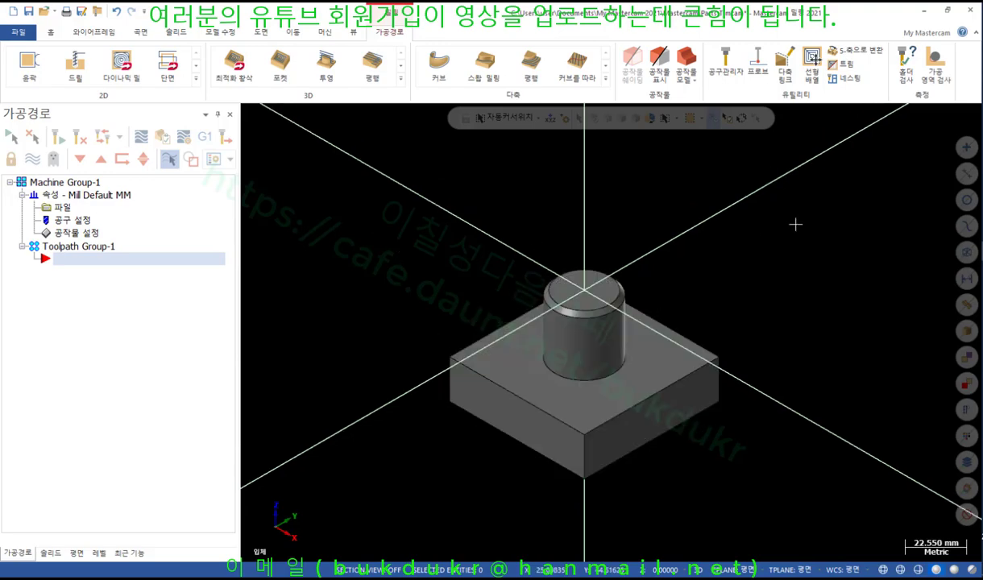
pyautogui.scroll(4, 725, 234)
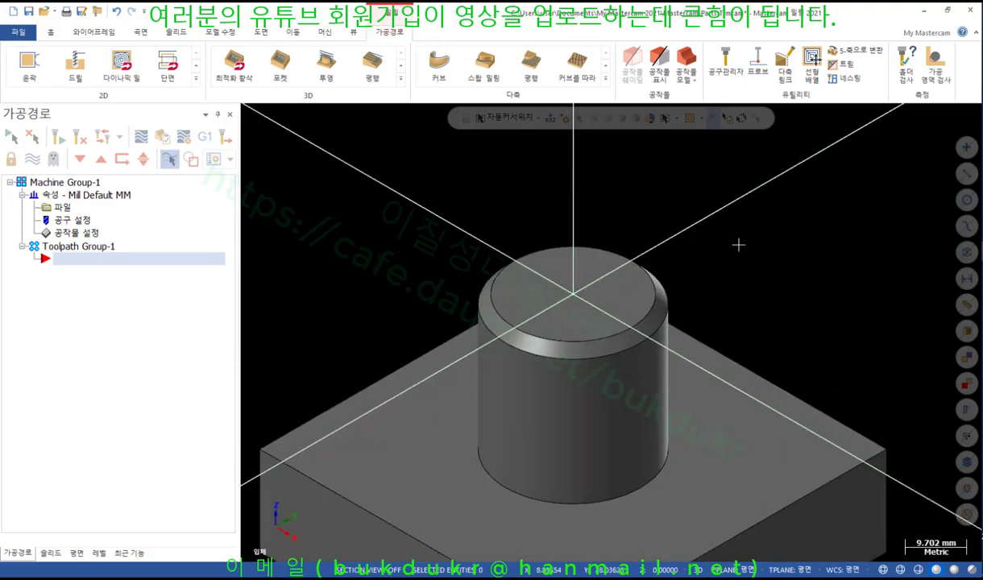
pyautogui.scroll(-1, 662, 184)
pyautogui.scroll(1, 704, 295)
pyautogui.scroll(-1, 737, 250)
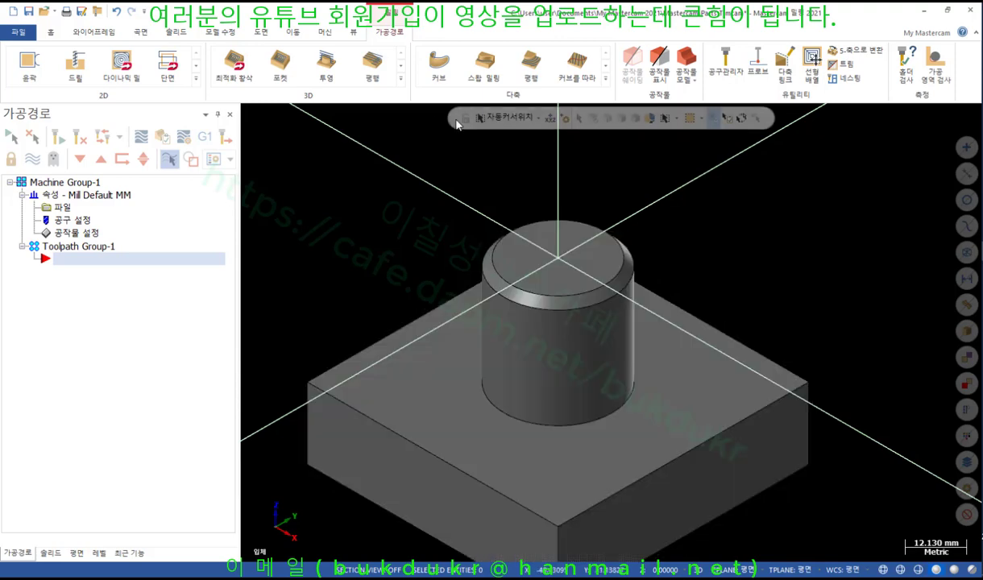
pyautogui.click(195, 79)
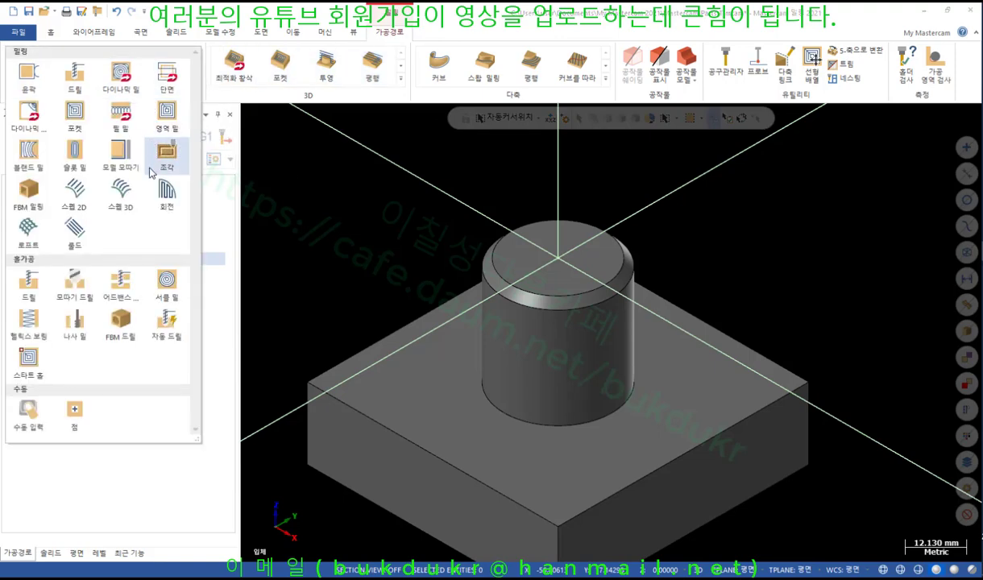
pyautogui.click(80, 327)
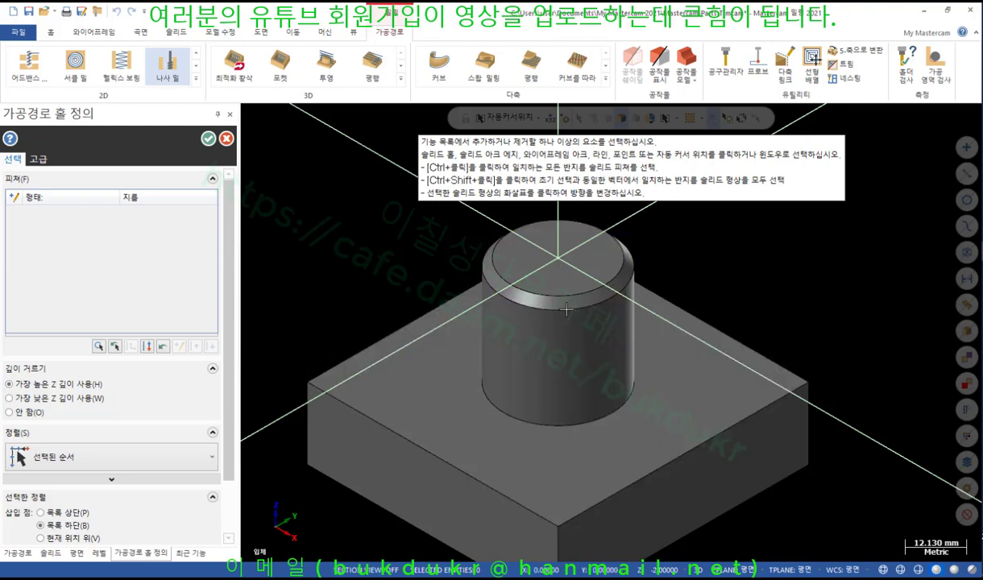
pyautogui.click(558, 259)
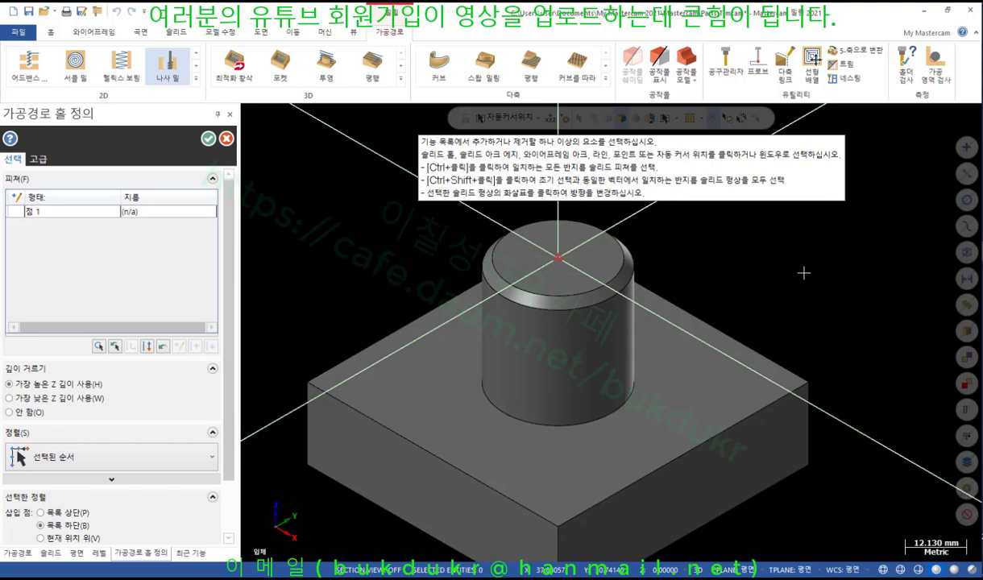
# - Review the selected point in the hole definition's feature list and accept it, reopening the point selection once to recheck it
pyautogui.click(98, 347)
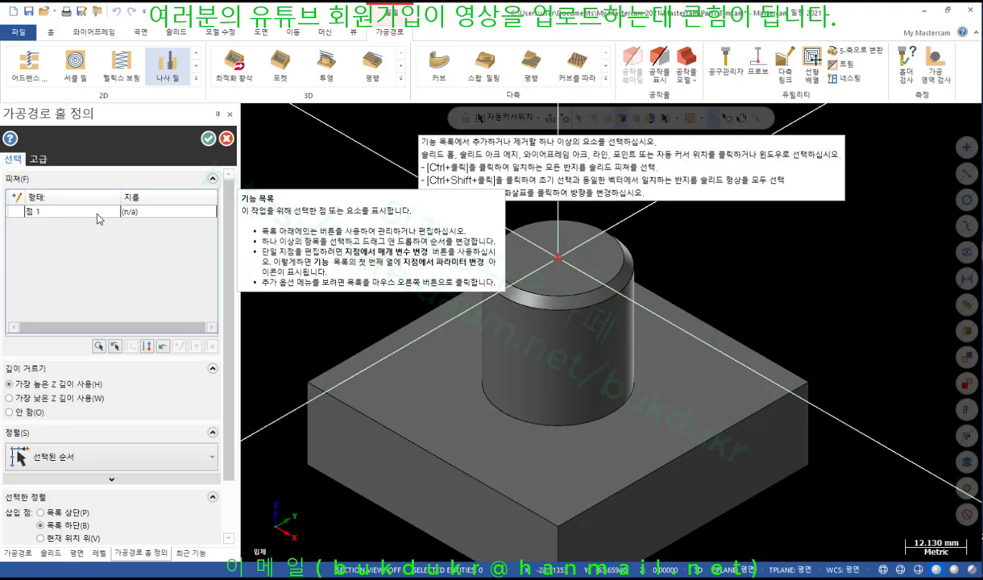
pyautogui.click(140, 213)
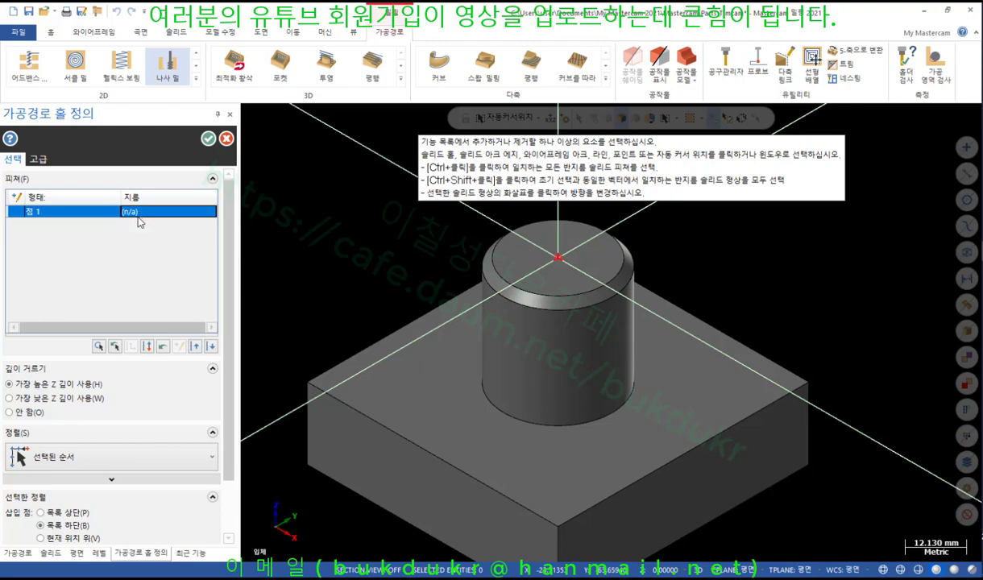
pyautogui.click(209, 140)
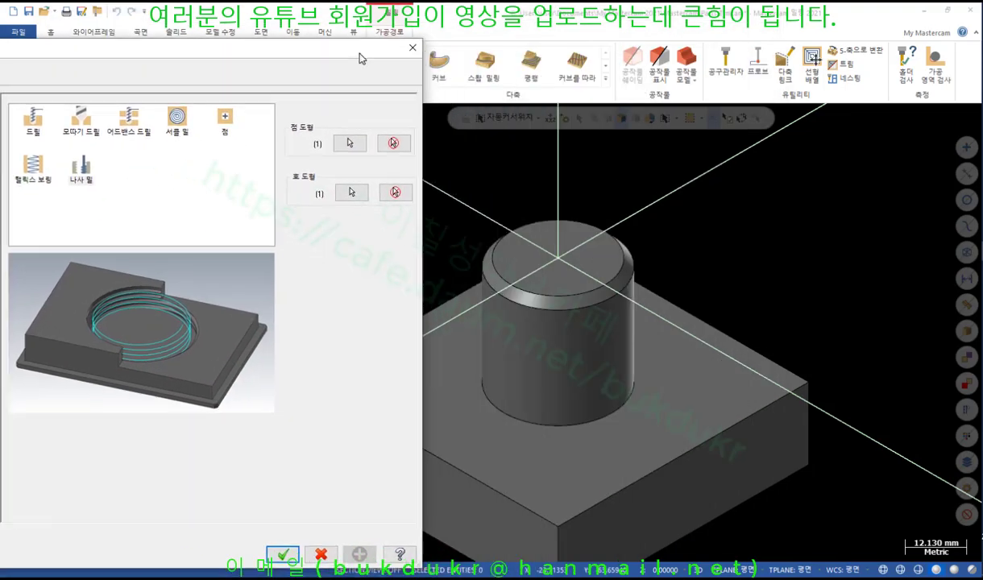
pyautogui.click(352, 137)
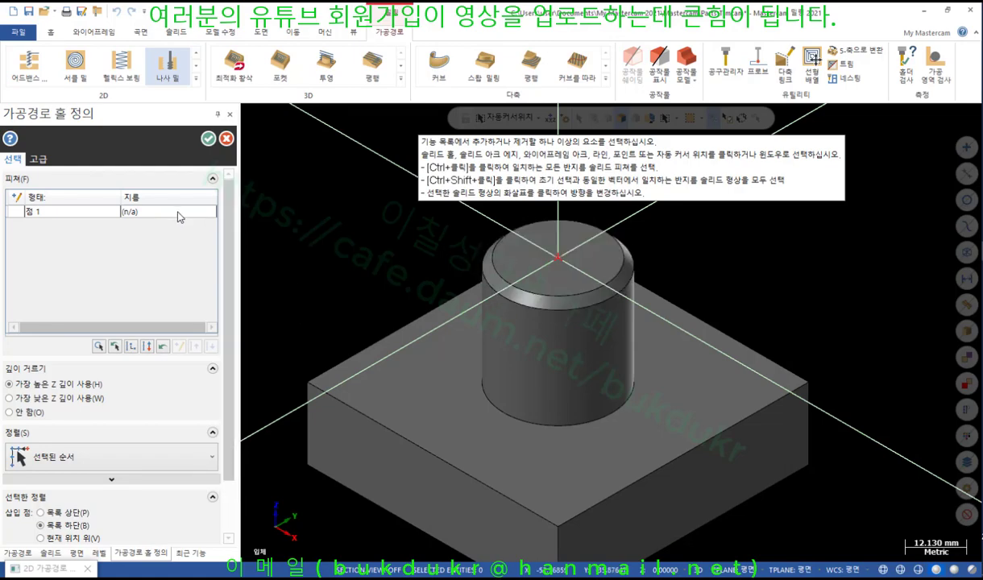
pyautogui.click(208, 138)
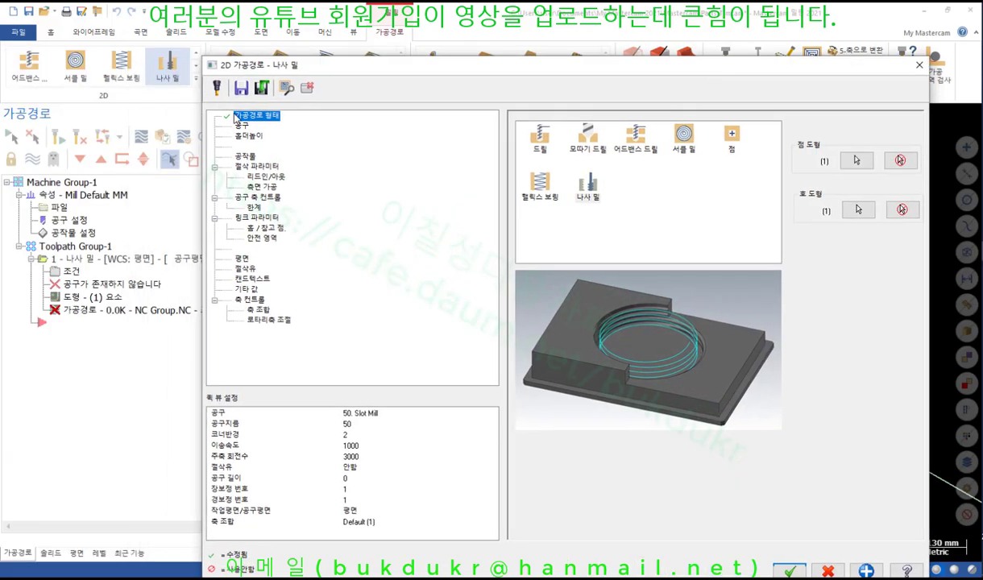
# - Check the Mill_mm tool library from the toolpath's tool page, then create a new tool of type thread mill (쓰레드 밀)
pyautogui.click(241, 125)
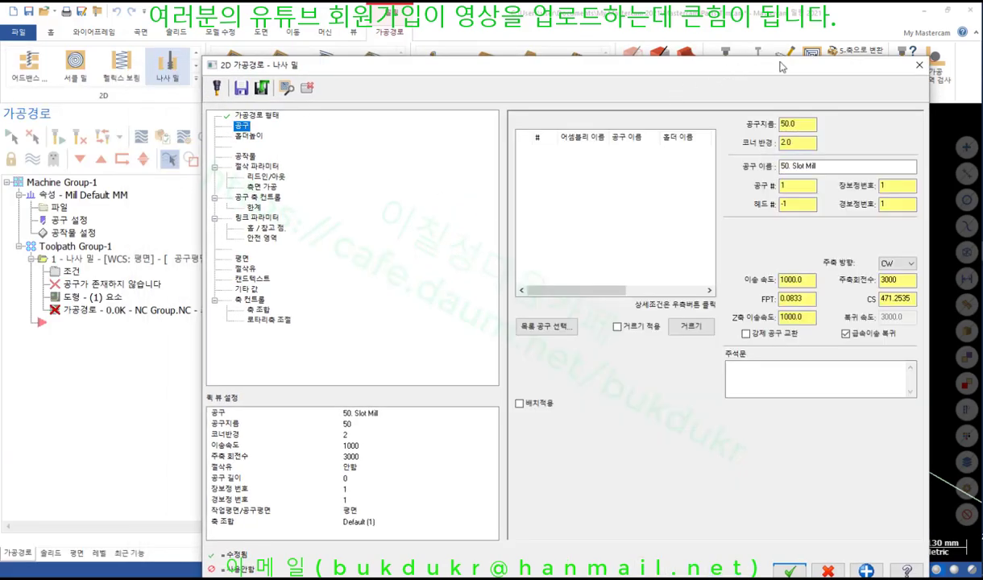
pyautogui.moveTo(769, 69); pyautogui.dragTo(320, 115)
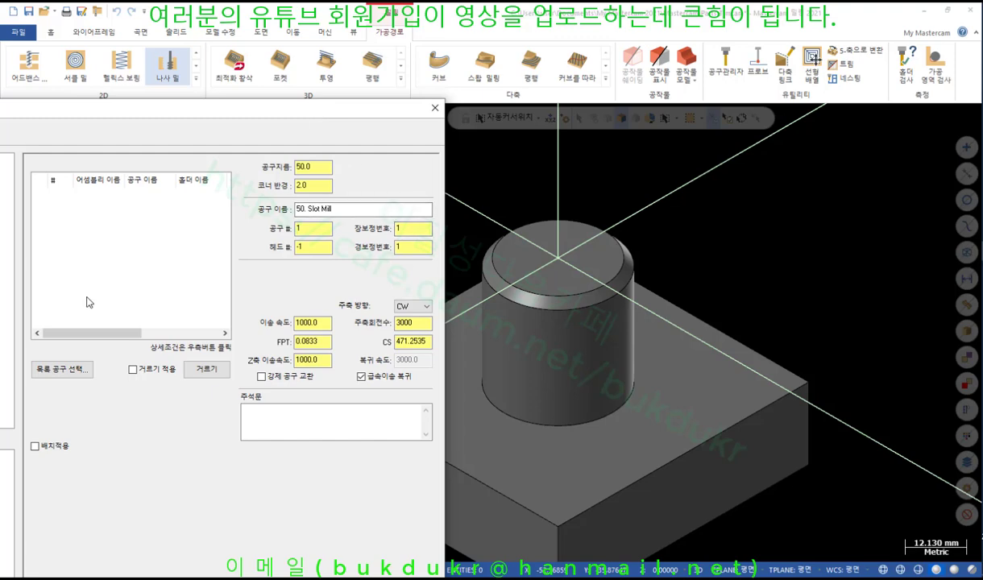
pyautogui.click(80, 367)
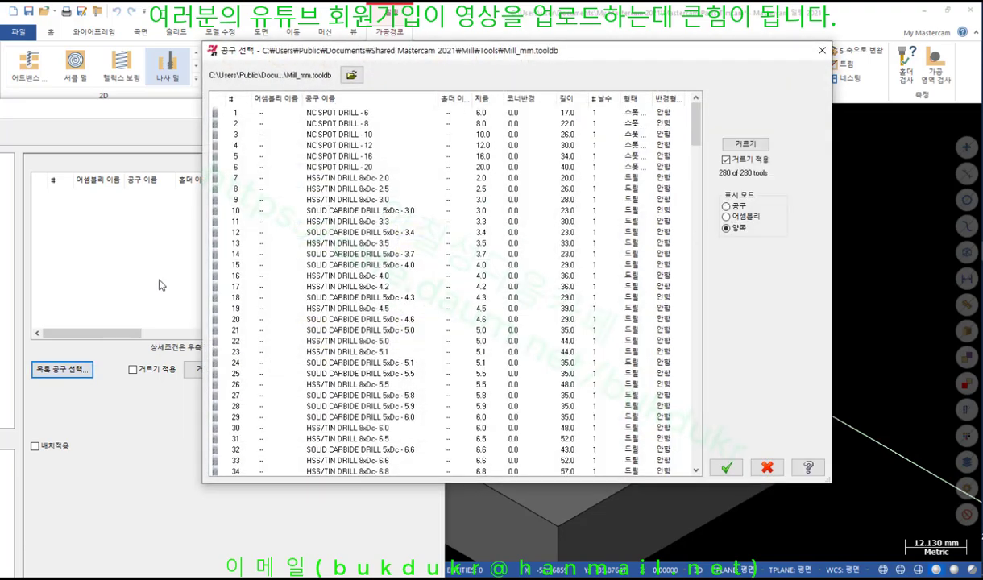
pyautogui.click(822, 50)
pyautogui.rightClick(120, 227)
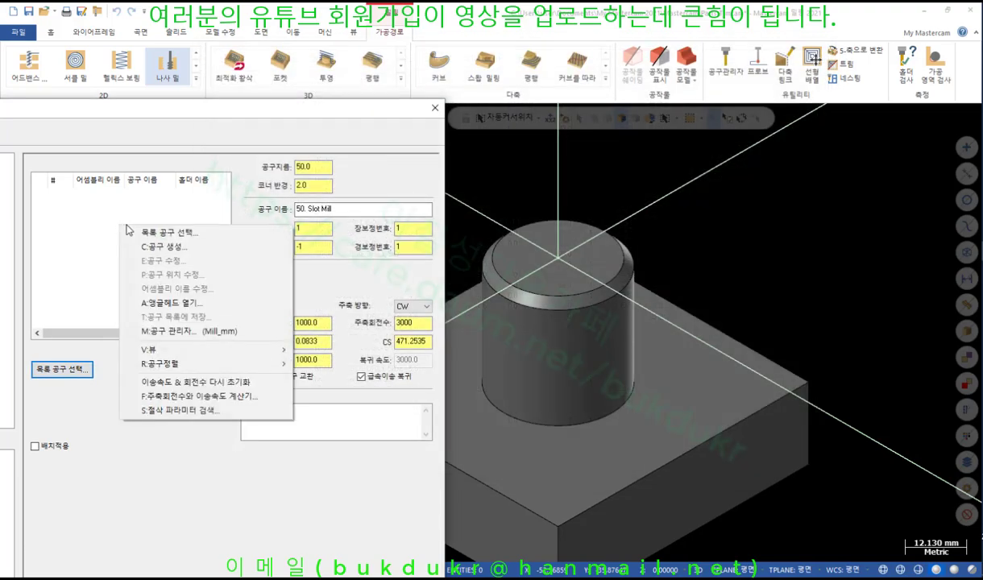
pyautogui.click(161, 247)
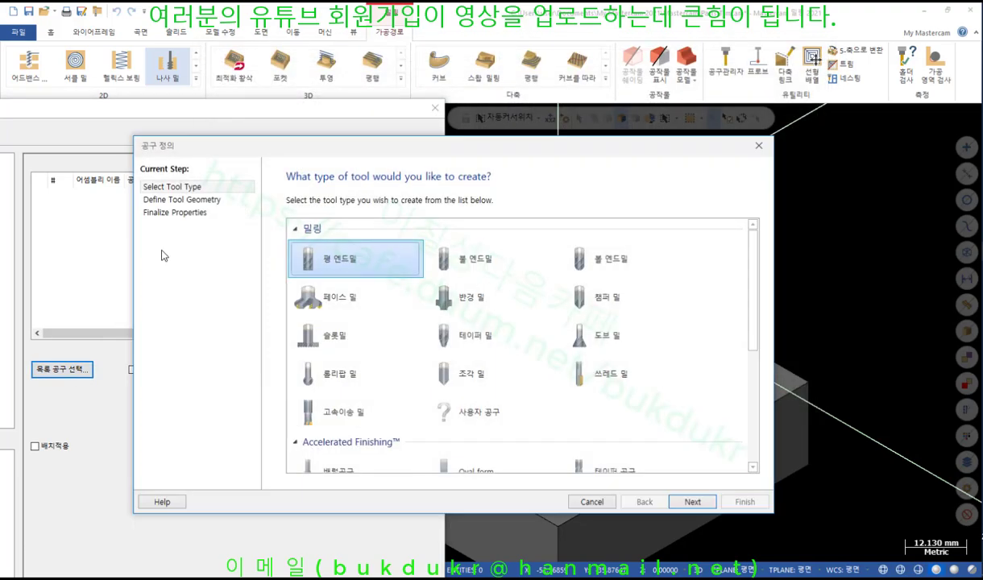
pyautogui.click(608, 388)
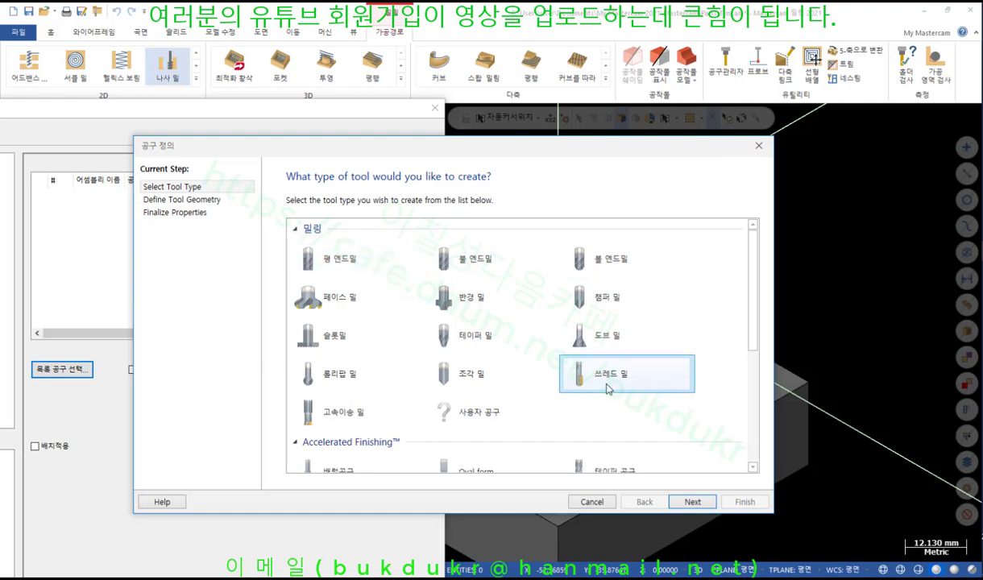
pyautogui.doubleClick(607, 388)
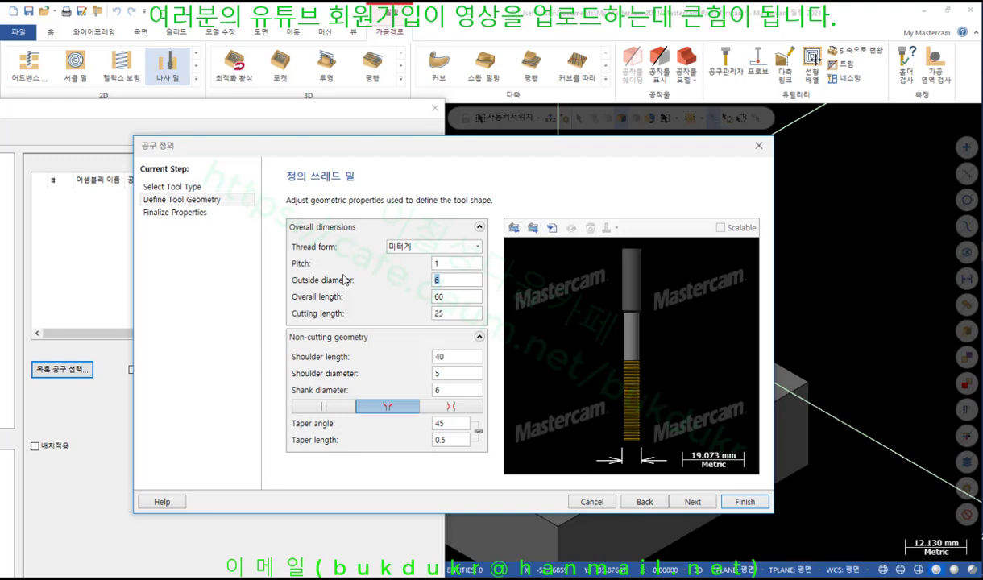
# - Set the thread mill's pitch to 2, outside diameter to 20 and overall length to 100
pyautogui.click(454, 264)
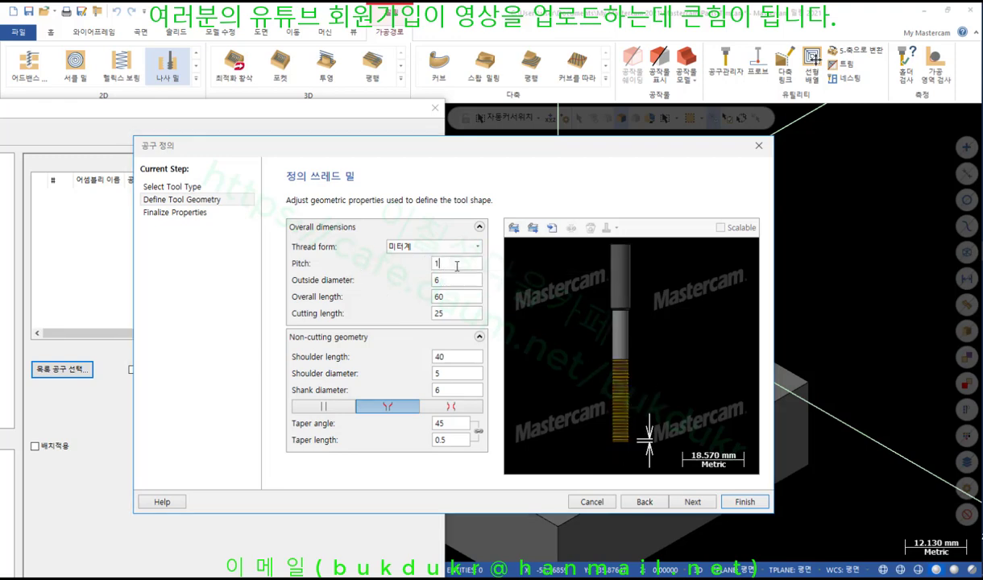
pyautogui.write('2')
pyautogui.click(449, 281)
pyautogui.doubleClick(448, 281)
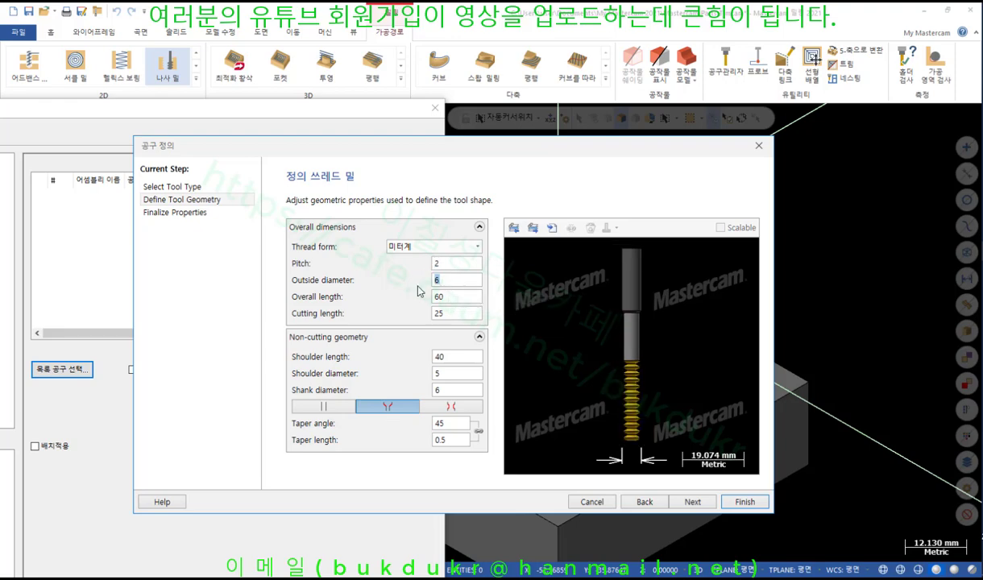
pyautogui.write('20')
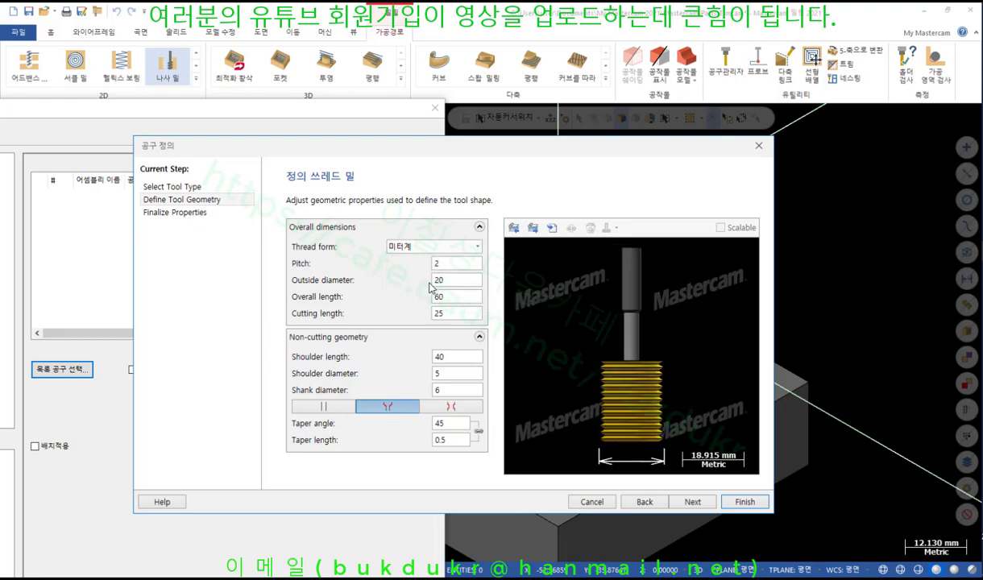
pyautogui.click(461, 298)
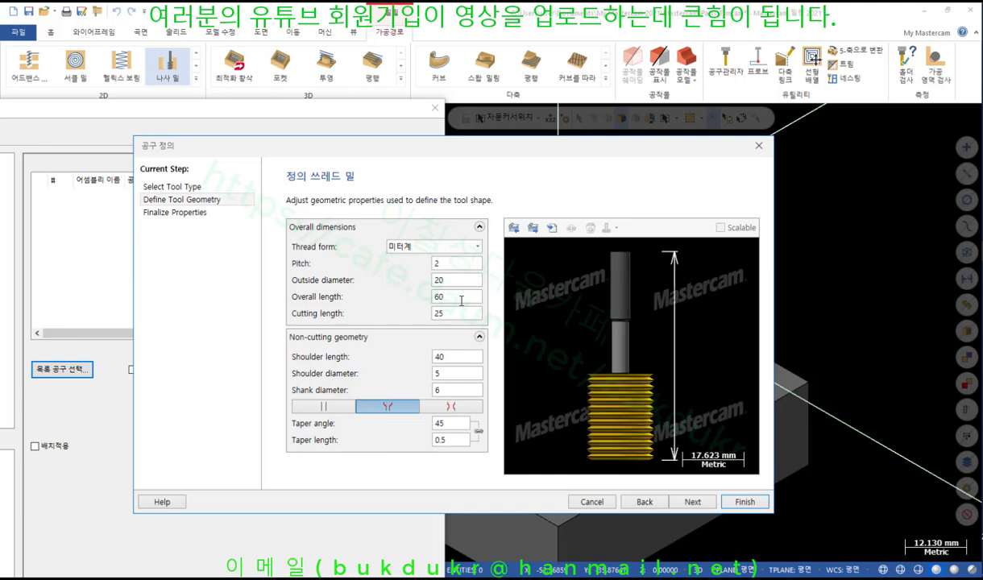
pyautogui.doubleClick(461, 298)
pyautogui.write('100')
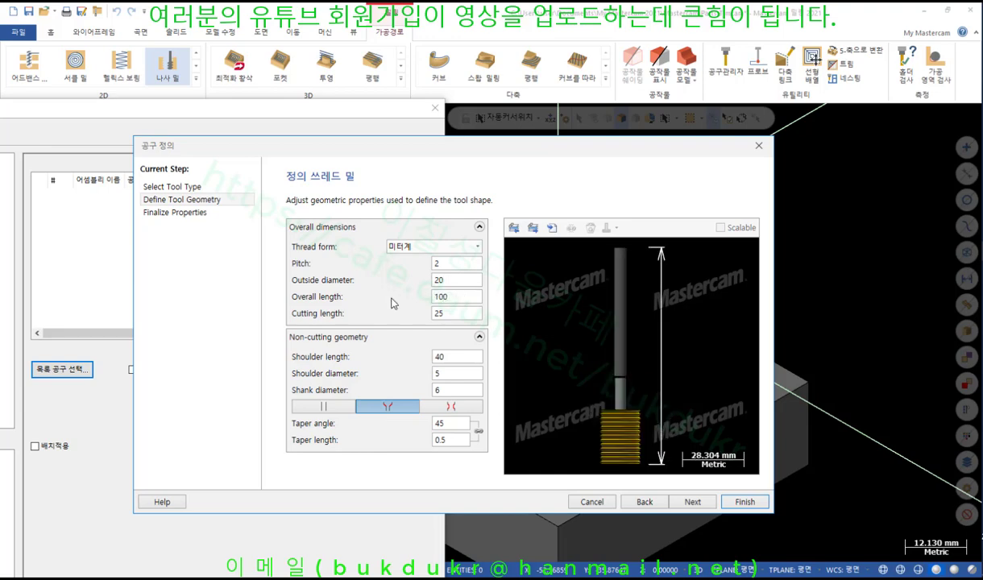
# - Set the thread mill's shank diameter and shoulder diameter to 16, and inspect the thread profile in the tool preview
pyautogui.click(452, 313)
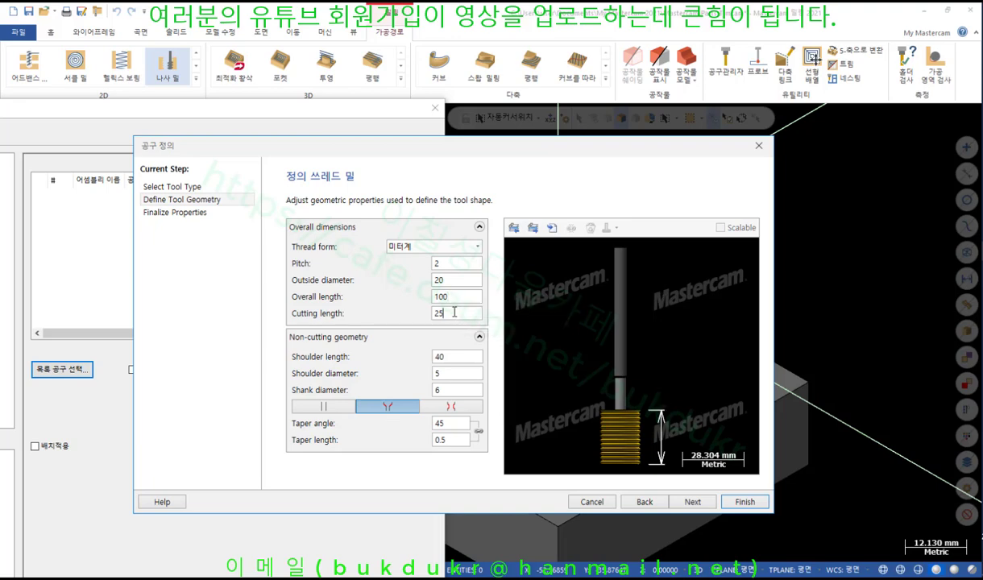
pyautogui.moveTo(454, 313); pyautogui.dragTo(407, 314)
pyautogui.click(452, 356)
pyautogui.click(444, 314)
pyautogui.click(458, 374)
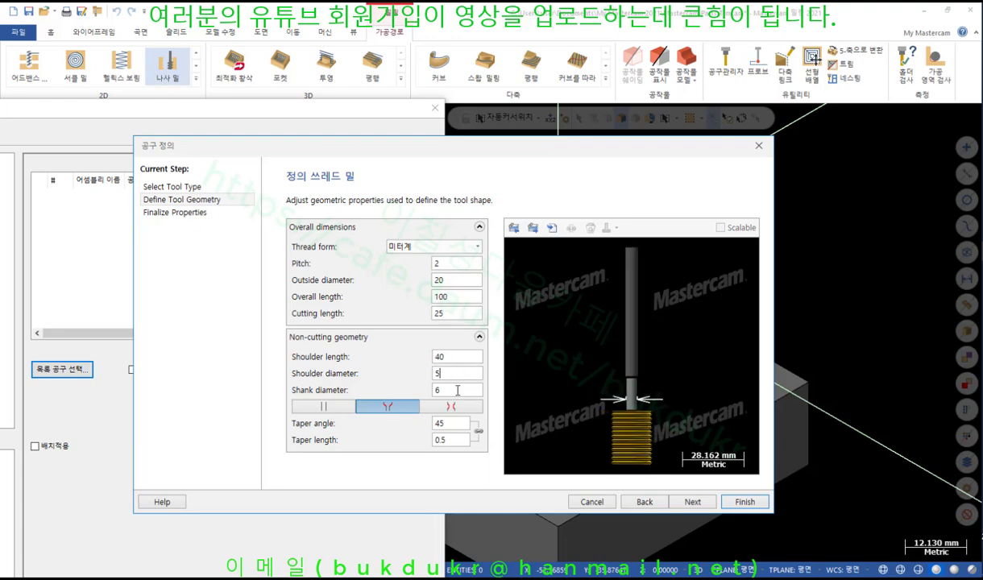
pyautogui.click(457, 390)
pyautogui.moveTo(457, 390); pyautogui.dragTo(388, 388)
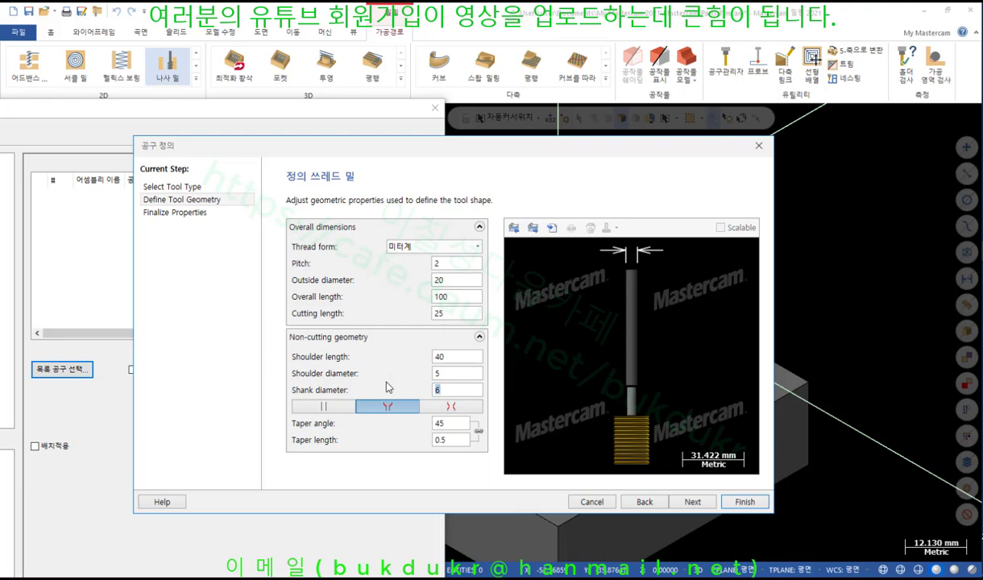
pyautogui.write('16')
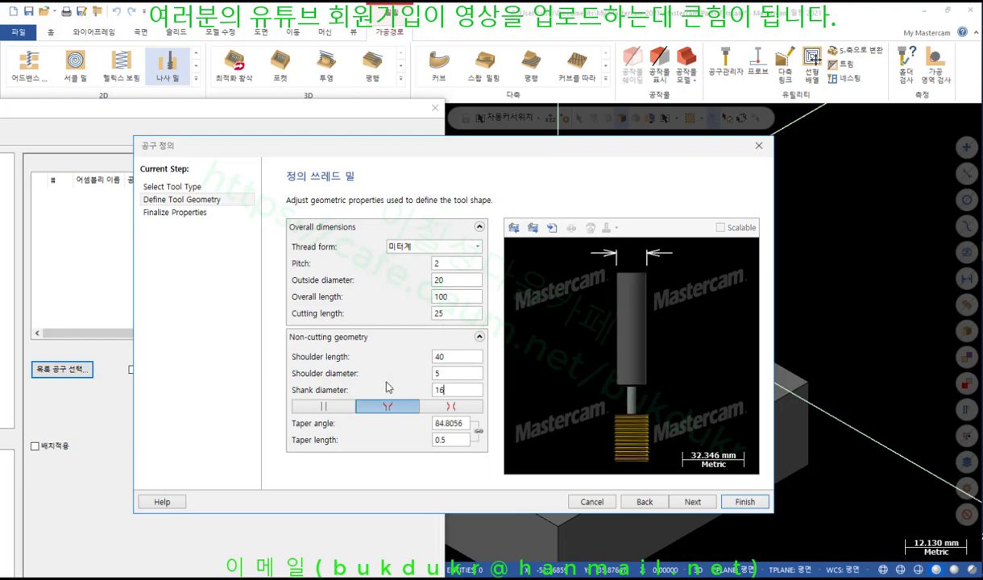
pyautogui.click(463, 374)
pyautogui.moveTo(463, 373); pyautogui.dragTo(368, 364)
pyautogui.write('16')
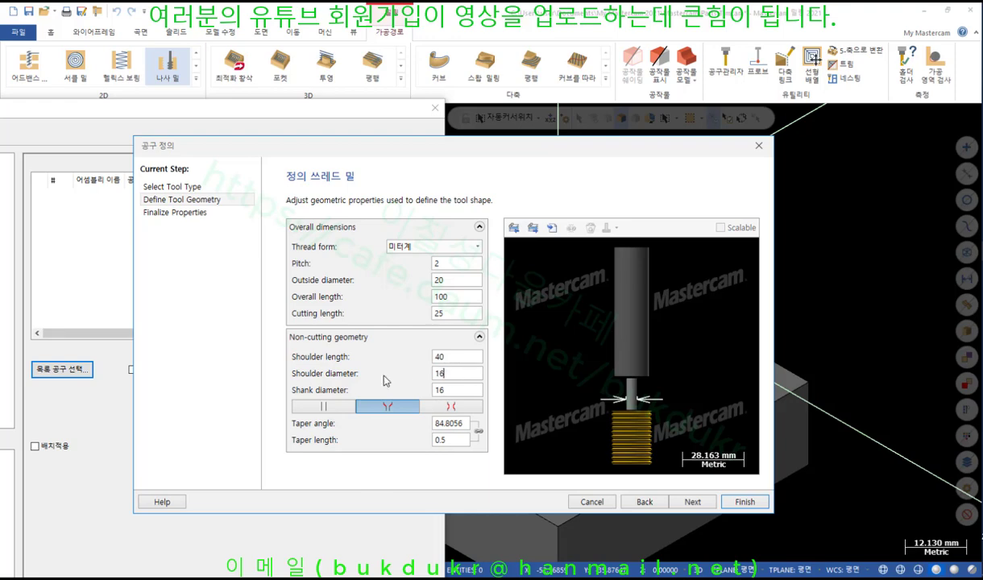
pyautogui.scroll(5, 637, 387)
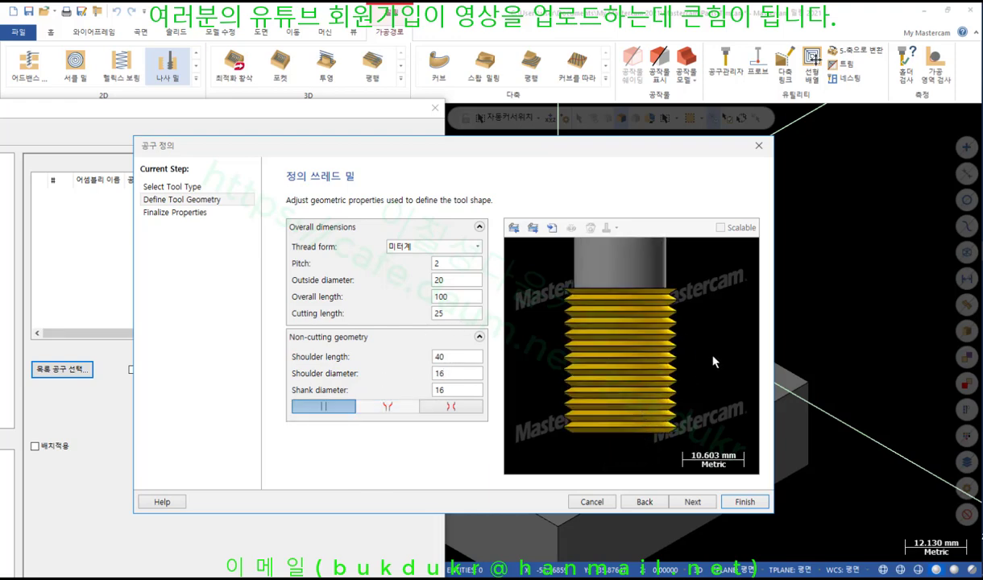
pyautogui.click(448, 263)
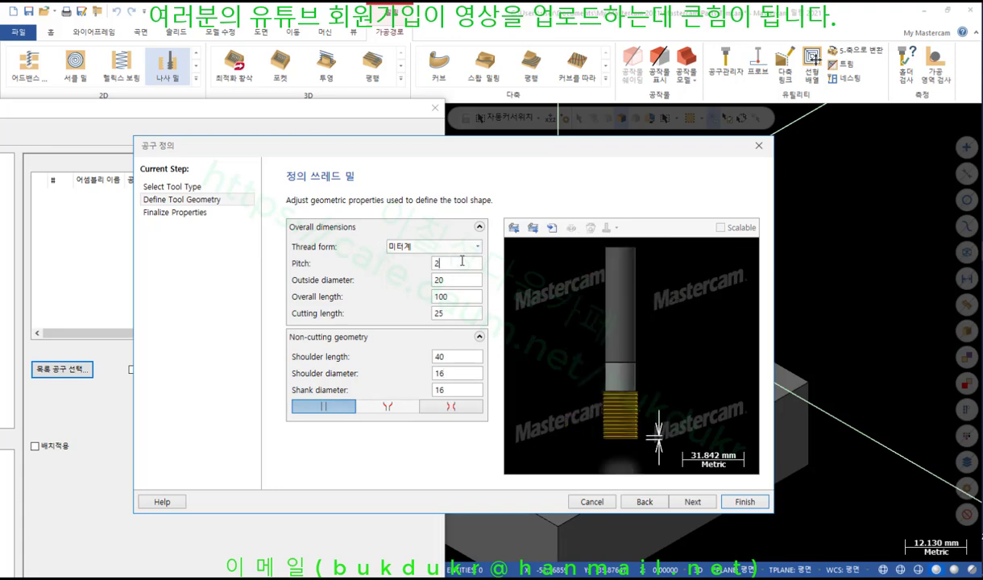
# - Inspect the pitch and outside diameter in the thread mill preview and set the cutting length to 20
pyautogui.scroll(5, 641, 451)
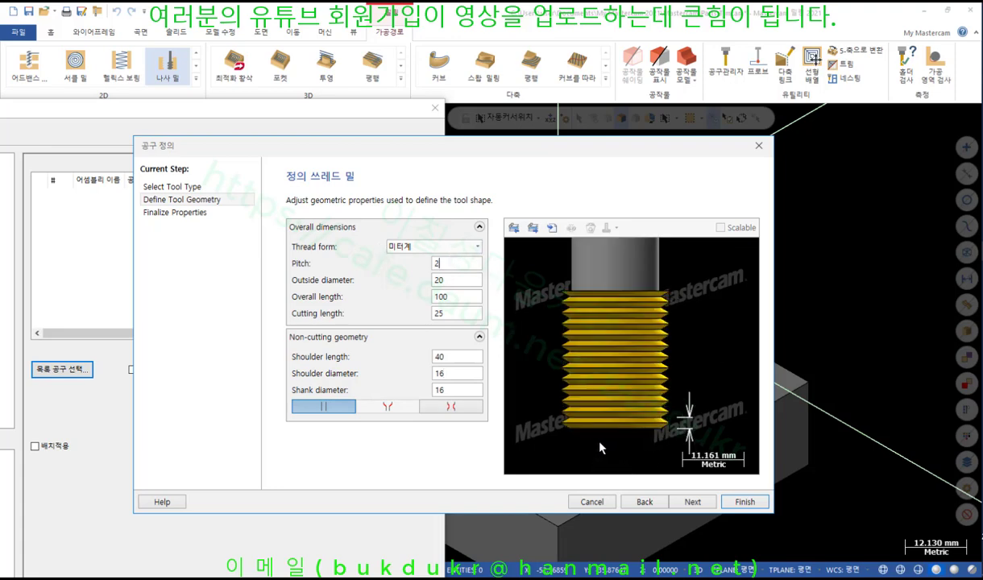
pyautogui.click(449, 281)
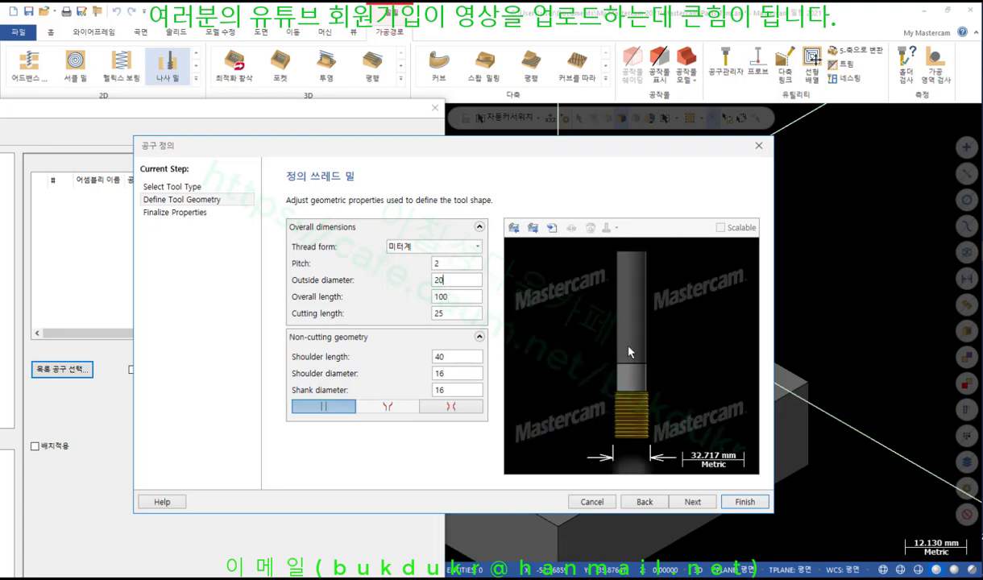
pyautogui.click(456, 313)
pyautogui.scroll(2, 606, 438)
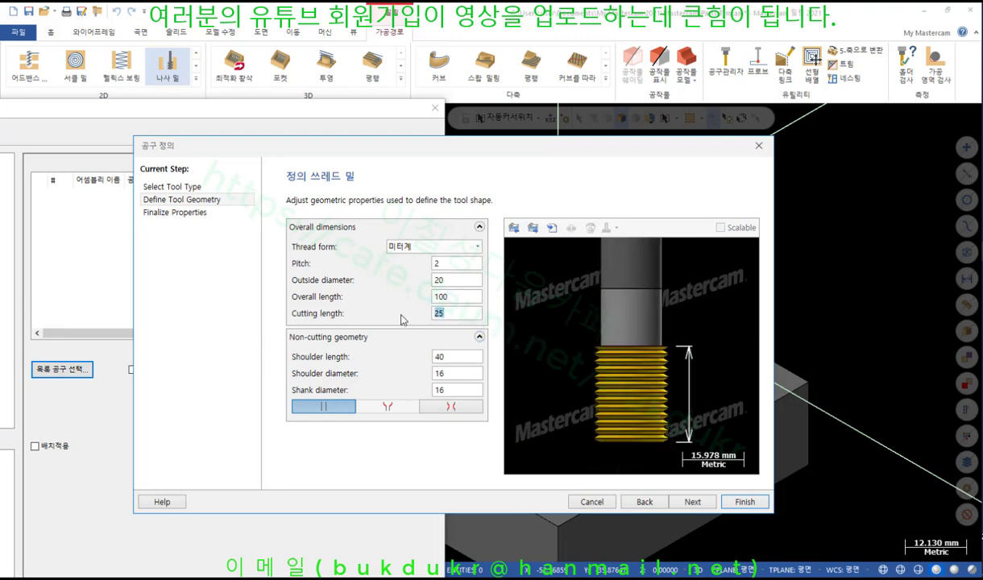
pyautogui.press('BackSpace')
pyautogui.write('0')
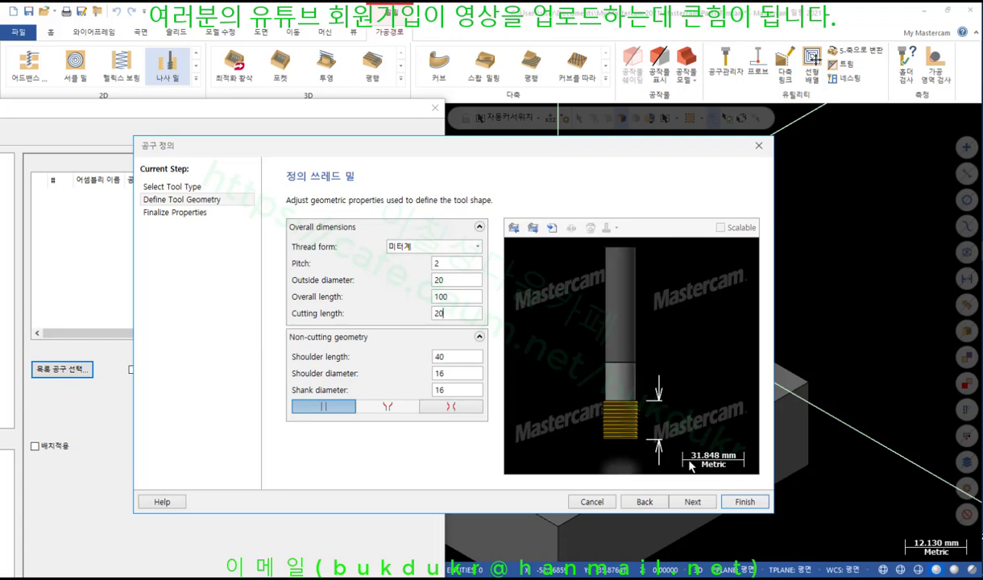
pyautogui.scroll(4, 588, 423)
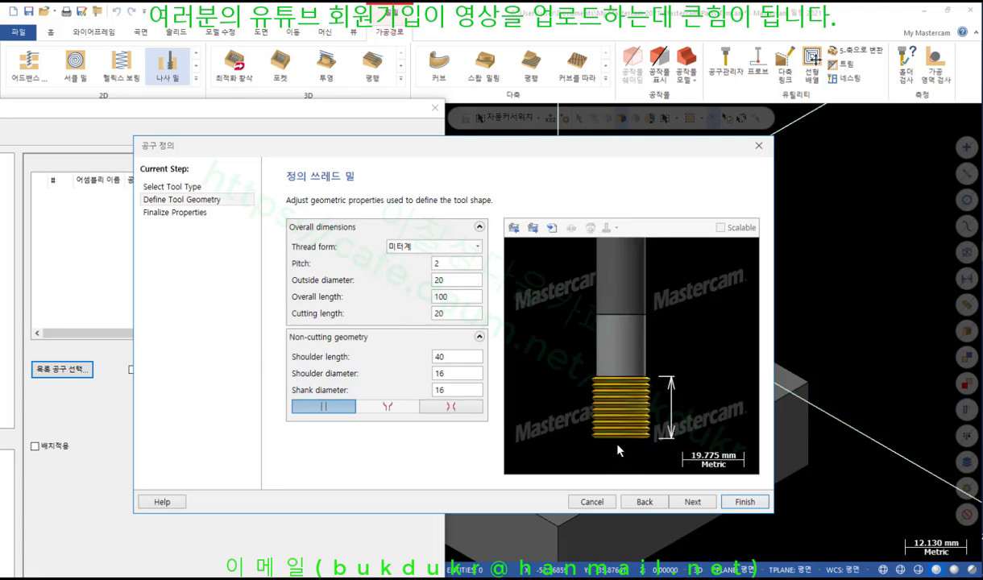
# - Examine which parts of the thread mill the shoulder, shank, outside diameter and cutting length dimensions define in the preview
pyautogui.click(465, 356)
pyautogui.click(443, 373)
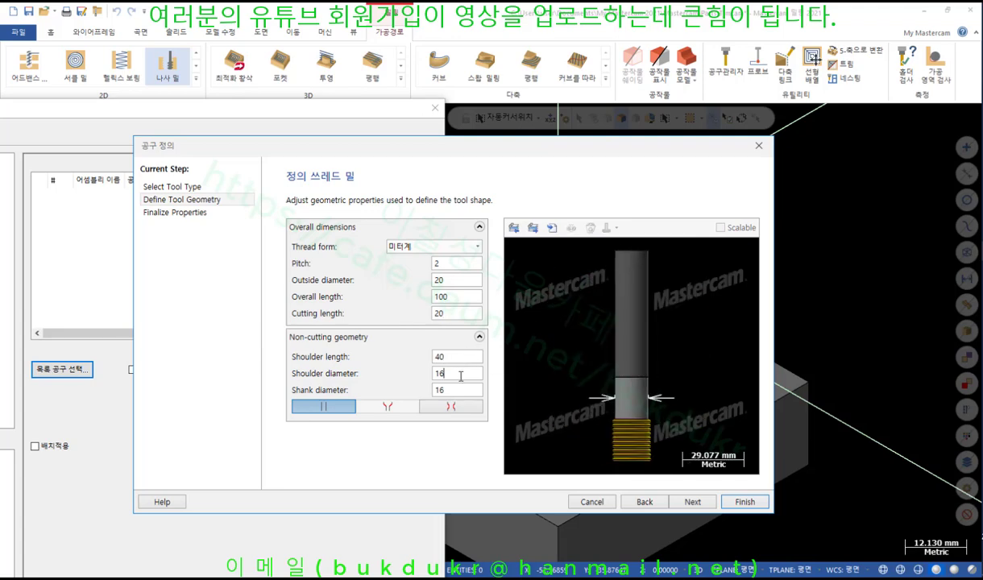
pyautogui.click(458, 389)
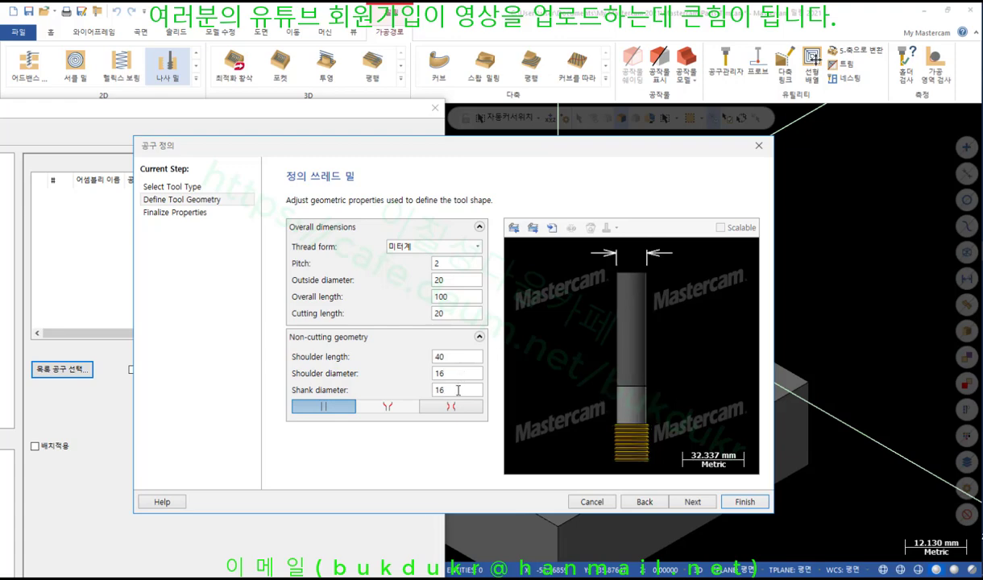
pyautogui.click(461, 373)
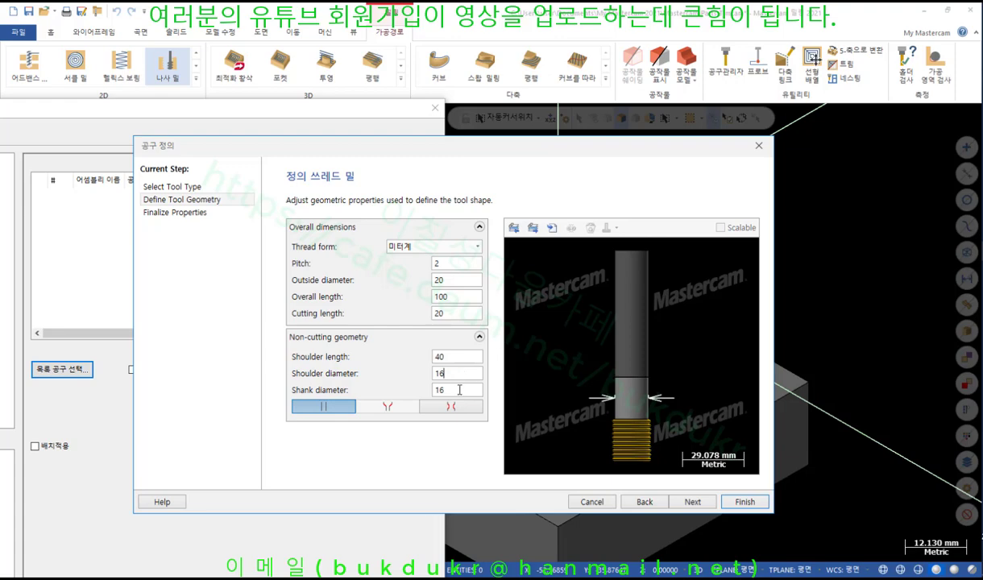
pyautogui.click(436, 356)
pyautogui.click(455, 314)
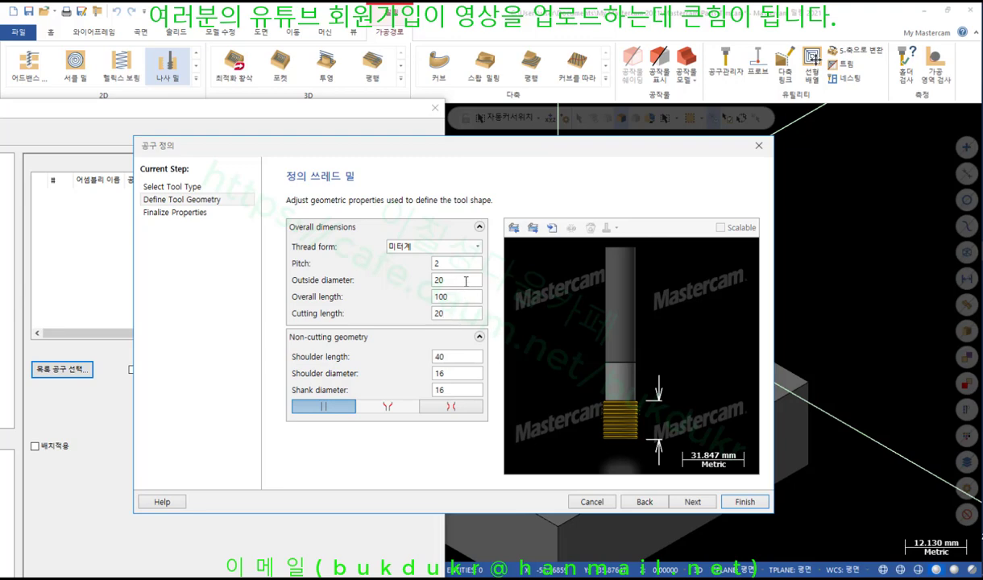
pyautogui.click(466, 280)
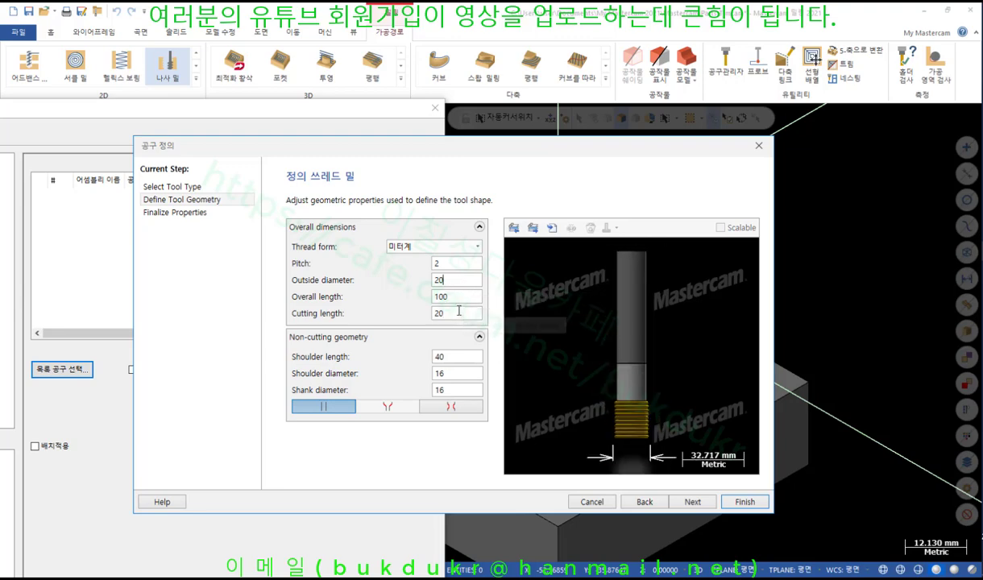
pyautogui.click(457, 314)
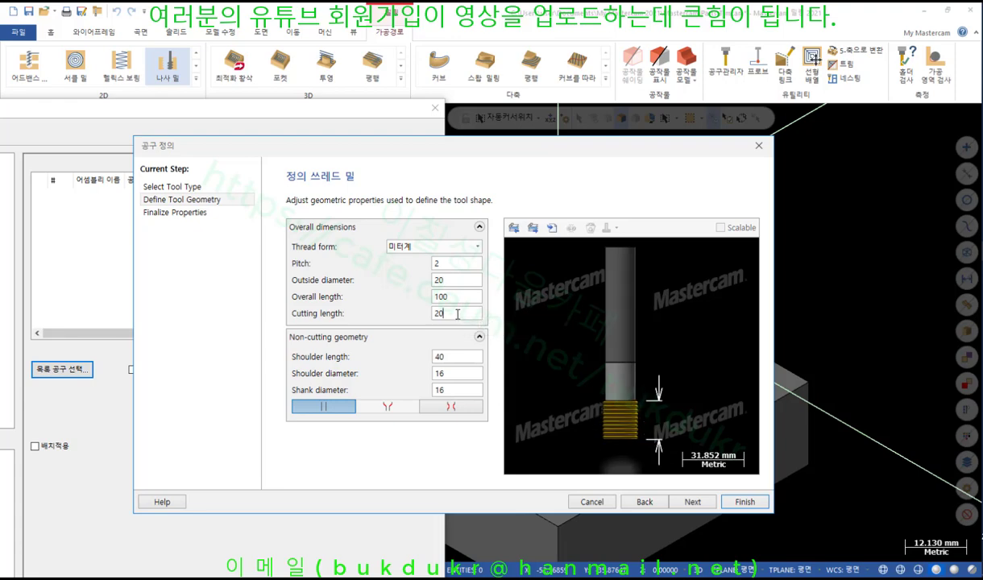
# - Set the thread mill's cutting length to 2, inspect the tooth and shoulder clearance in the preview, and finish the tool definition
pyautogui.moveTo(457, 314); pyautogui.dragTo(382, 317)
pyautogui.write('2')
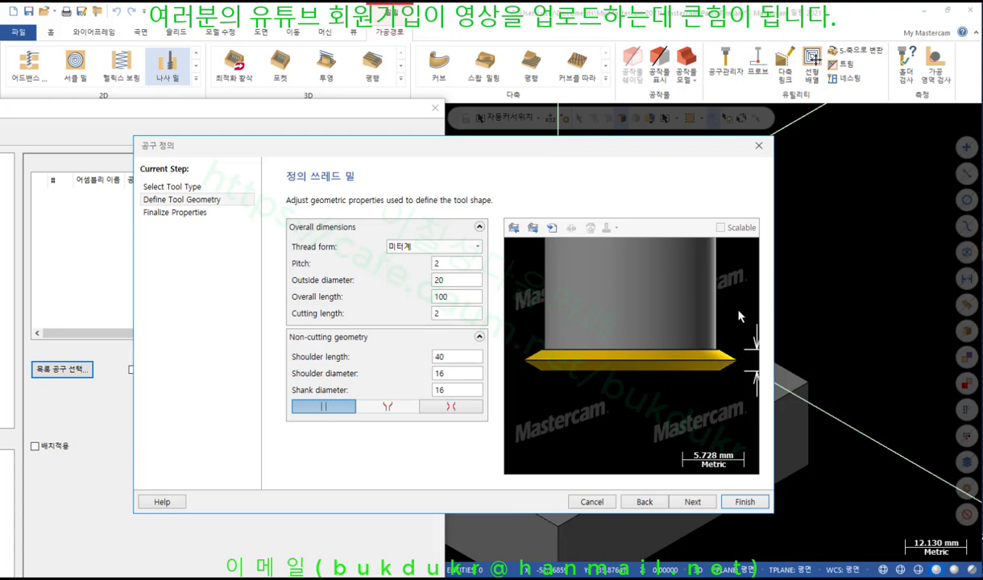
pyautogui.scroll(5, 745, 335)
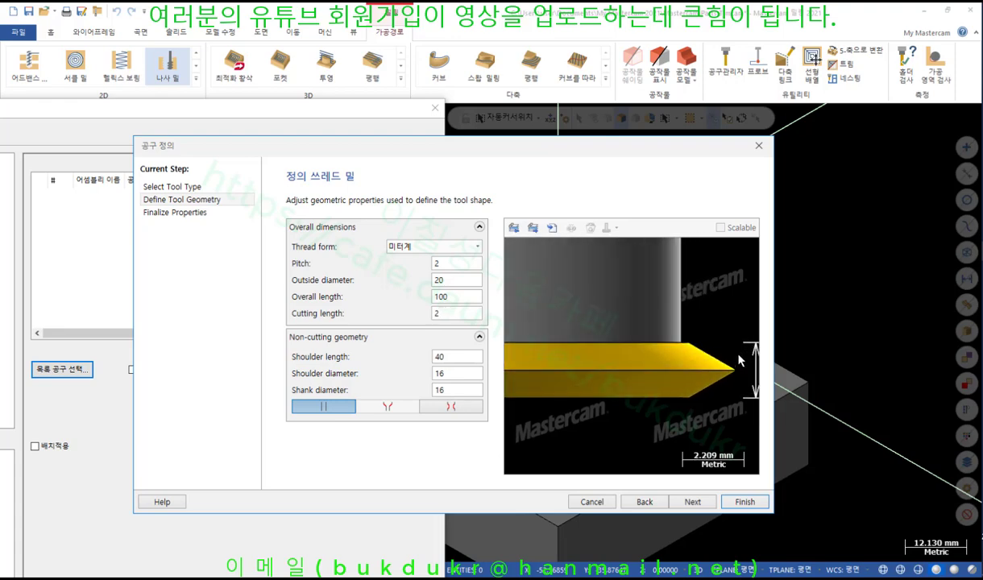
pyautogui.scroll(-4, 708, 398)
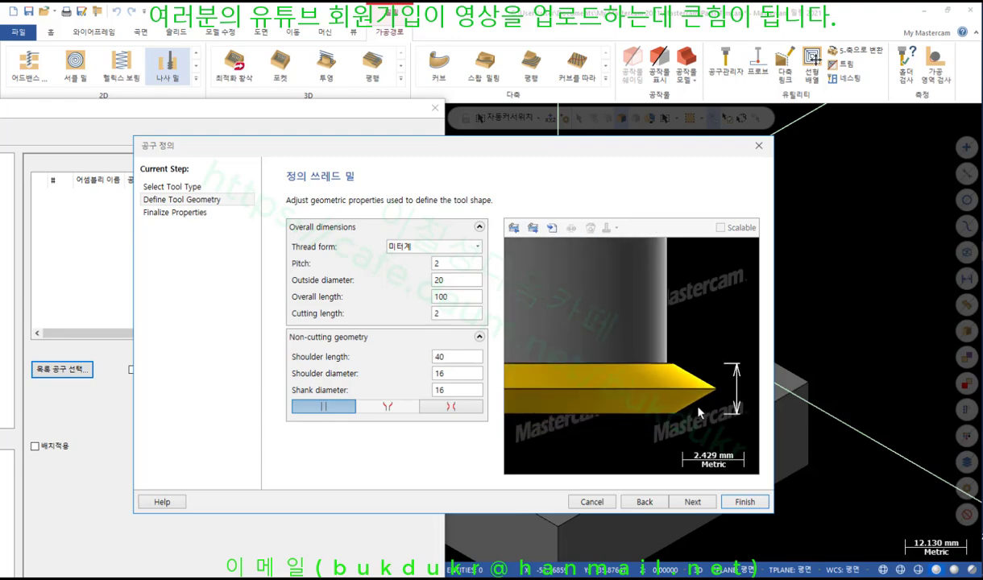
pyautogui.scroll(-3, 709, 409)
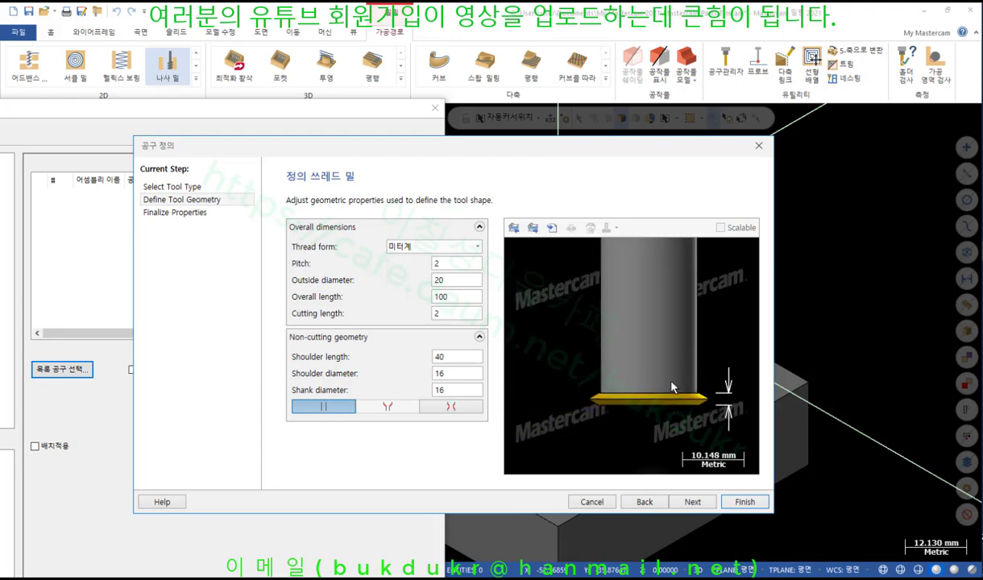
pyautogui.scroll(1, 672, 387)
pyautogui.click(460, 373)
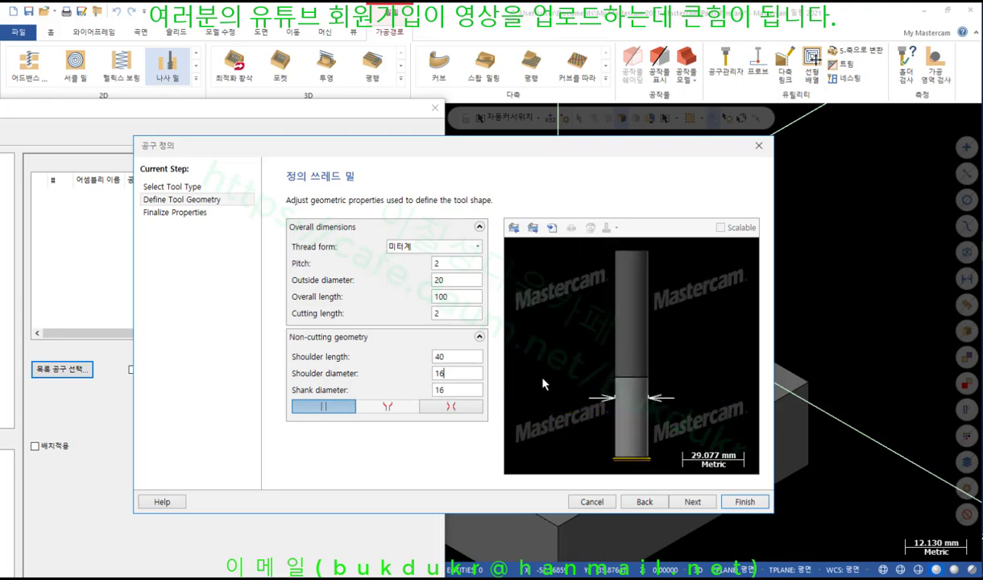
pyautogui.scroll(8, 627, 408)
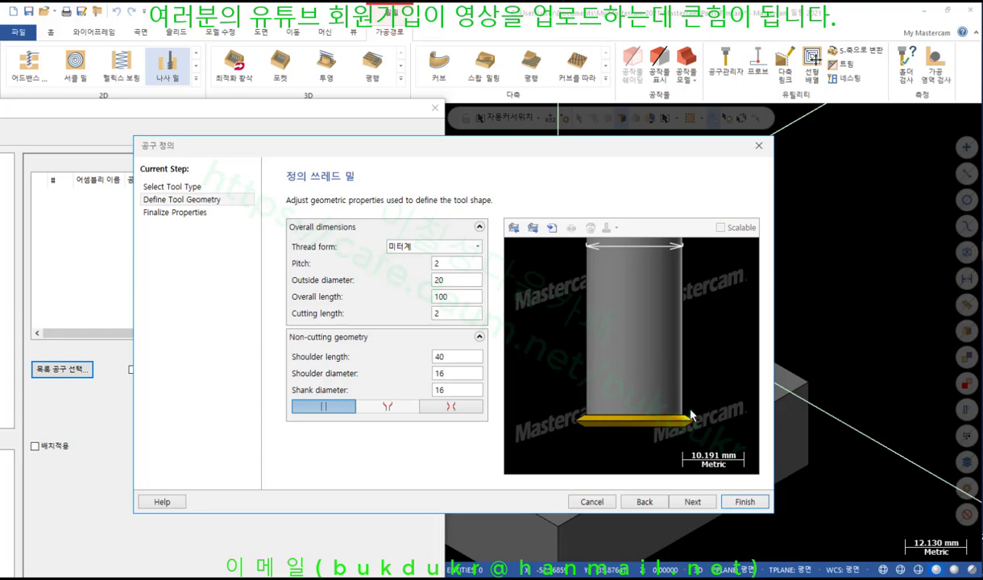
pyautogui.click(745, 502)
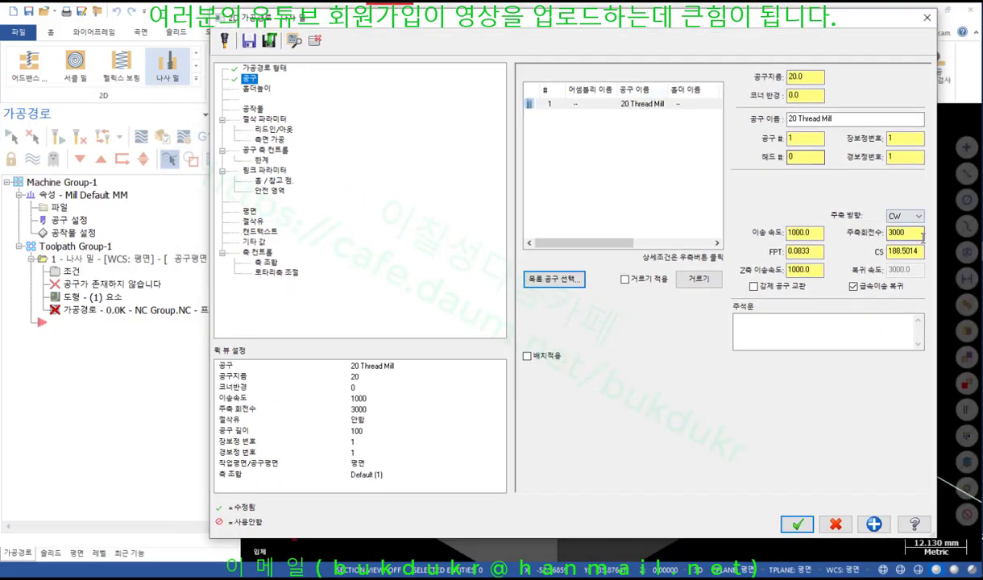
# - Review the tool's spindle speed and feed rate, and the cut parameters for number of teeth, thread pitch and start angle
pyautogui.click(897, 234)
pyautogui.click(817, 232)
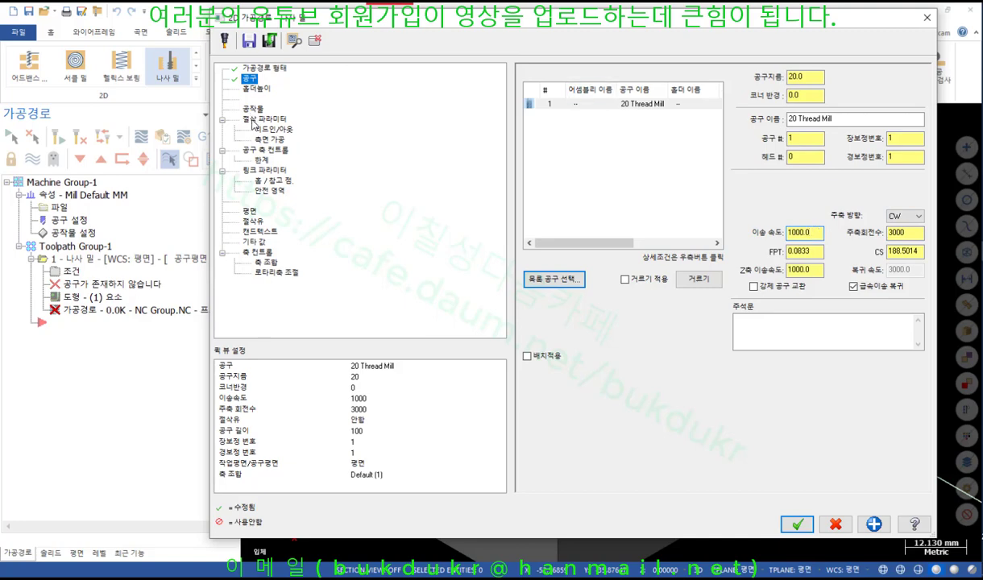
pyautogui.click(256, 121)
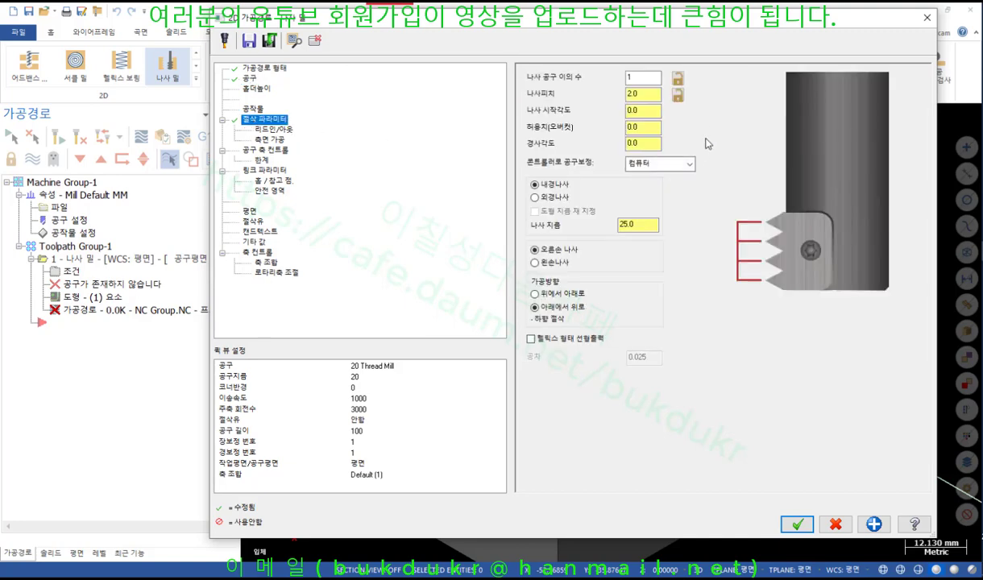
pyautogui.click(637, 78)
pyautogui.press('Tab')
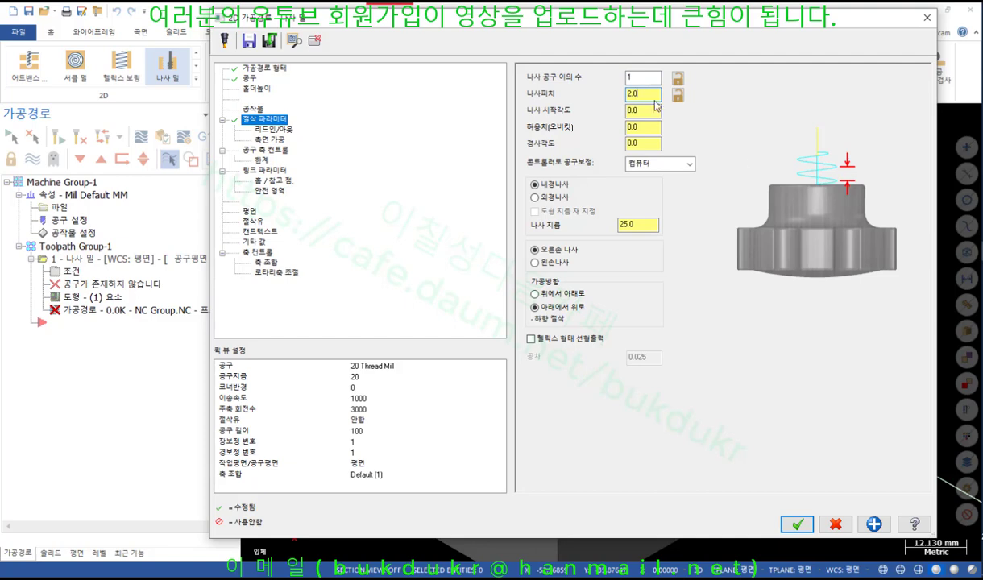
pyautogui.click(655, 112)
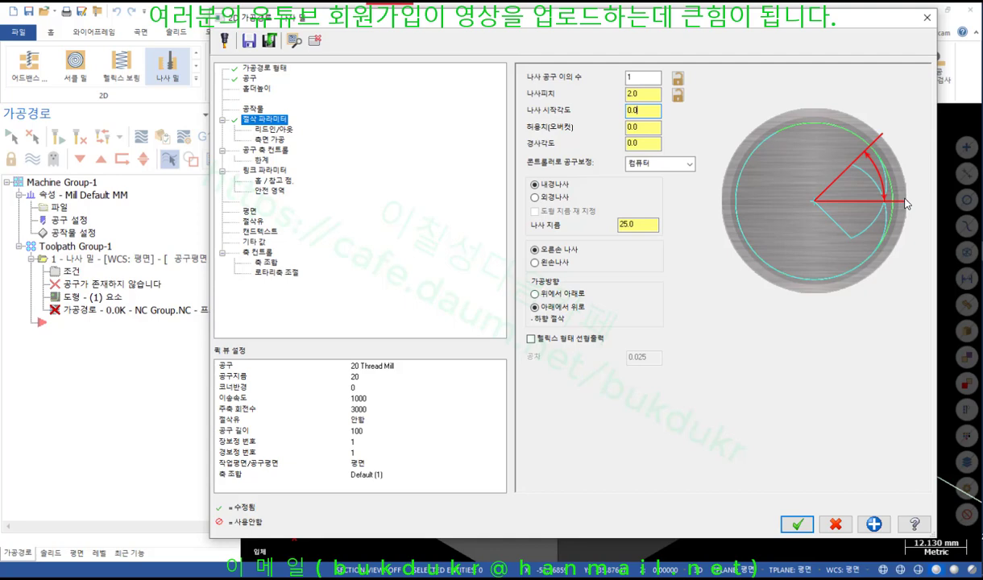
# - Set the overcut allowance (허용치) to 2.0 and the tool compensation type to 중복보정 in the cut parameters
pyautogui.click(649, 126)
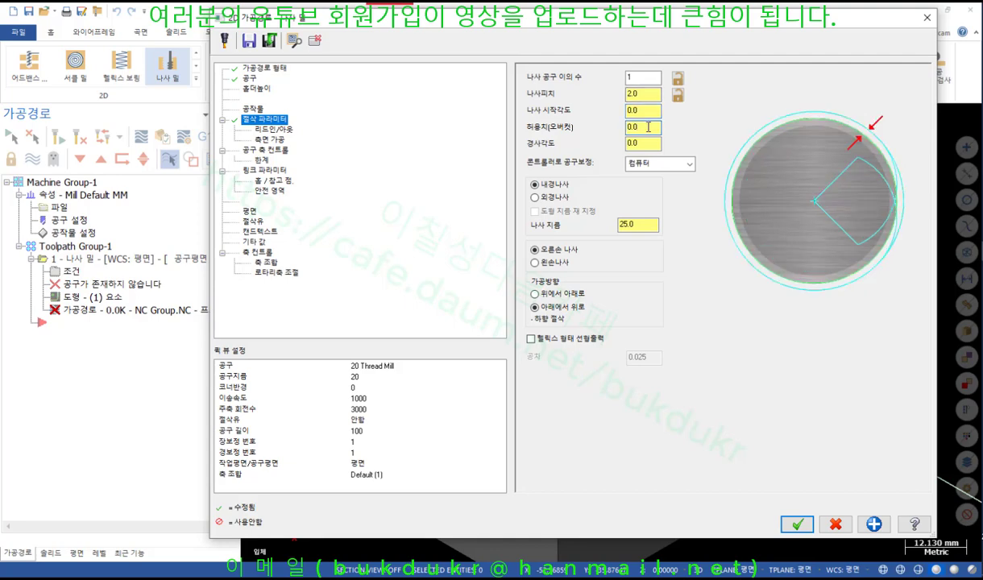
pyautogui.moveTo(648, 126); pyautogui.dragTo(557, 131)
pyautogui.write('2')
pyautogui.click(655, 144)
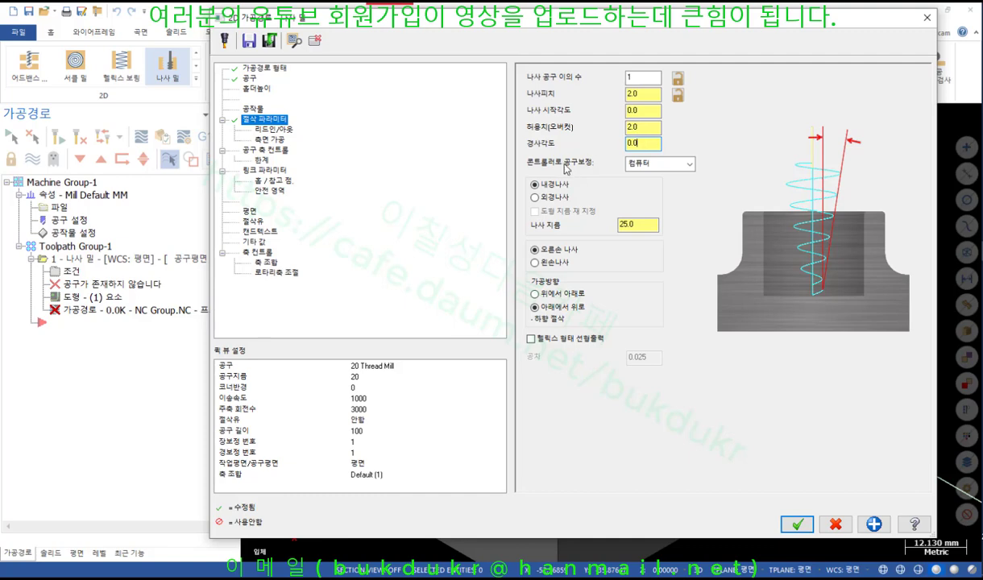
pyautogui.click(657, 164)
pyautogui.click(645, 198)
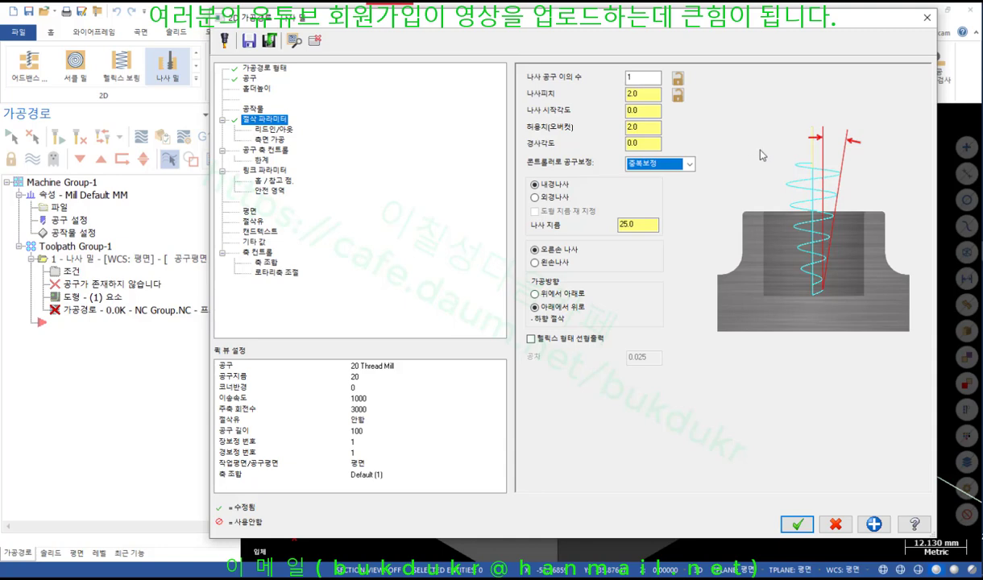
# - Make it an external thread (외경나사) with the 30.0 diameter taken from the boss's arc, machined from top to bottom (위에서 아래로)
pyautogui.click(535, 199)
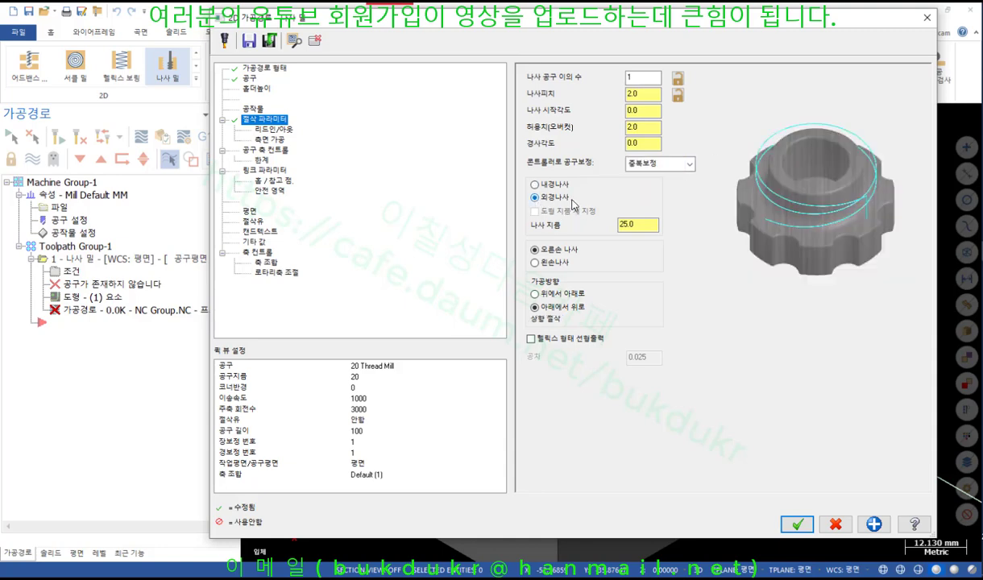
pyautogui.click(652, 230)
pyautogui.moveTo(814, 22); pyautogui.dragTo(414, 30)
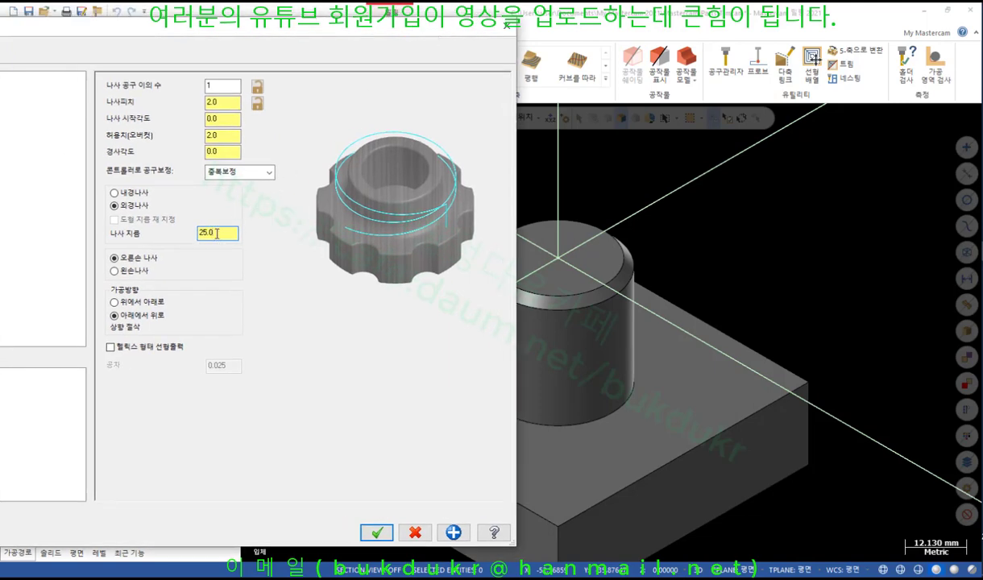
pyautogui.rightClick(216, 233)
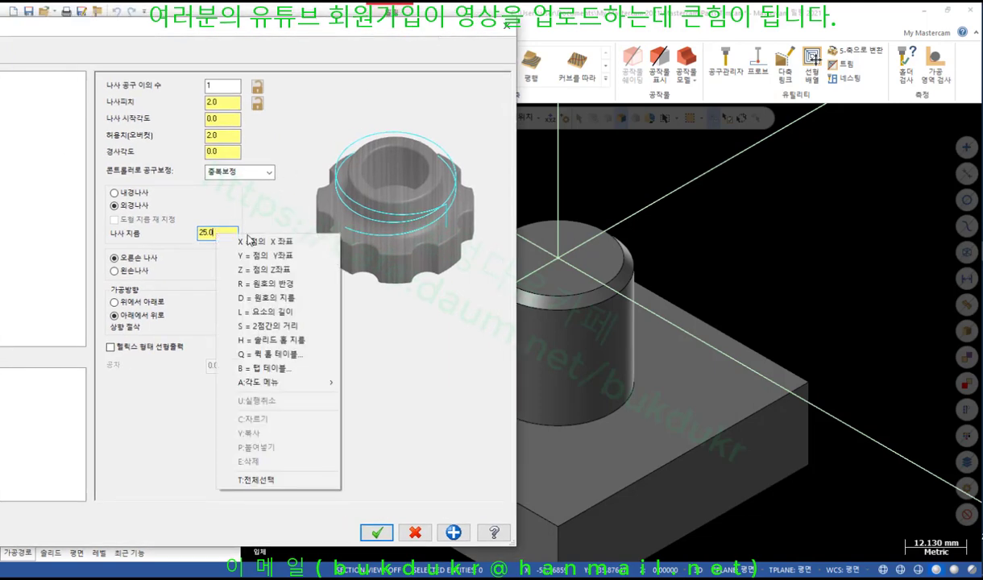
pyautogui.click(266, 297)
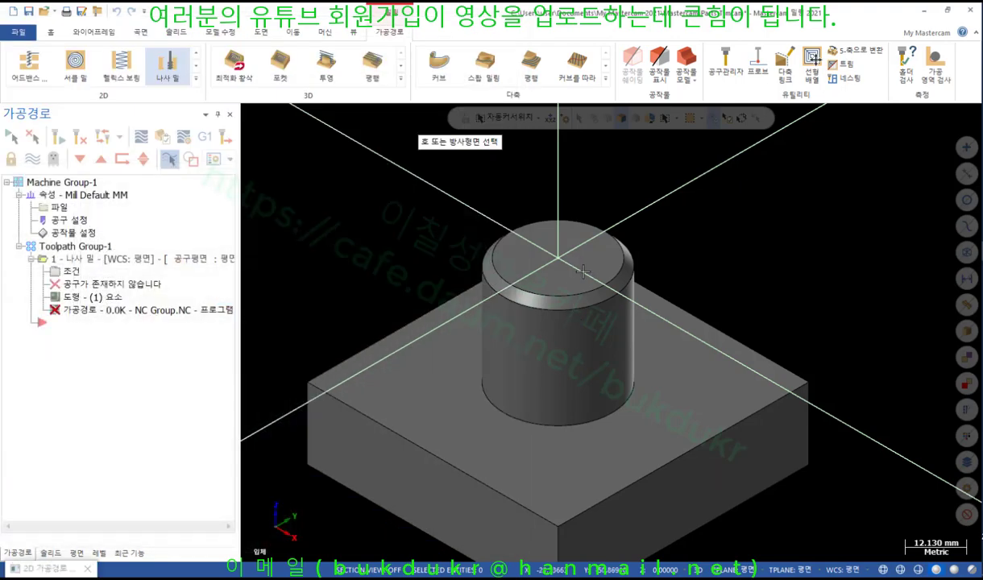
pyautogui.click(559, 302)
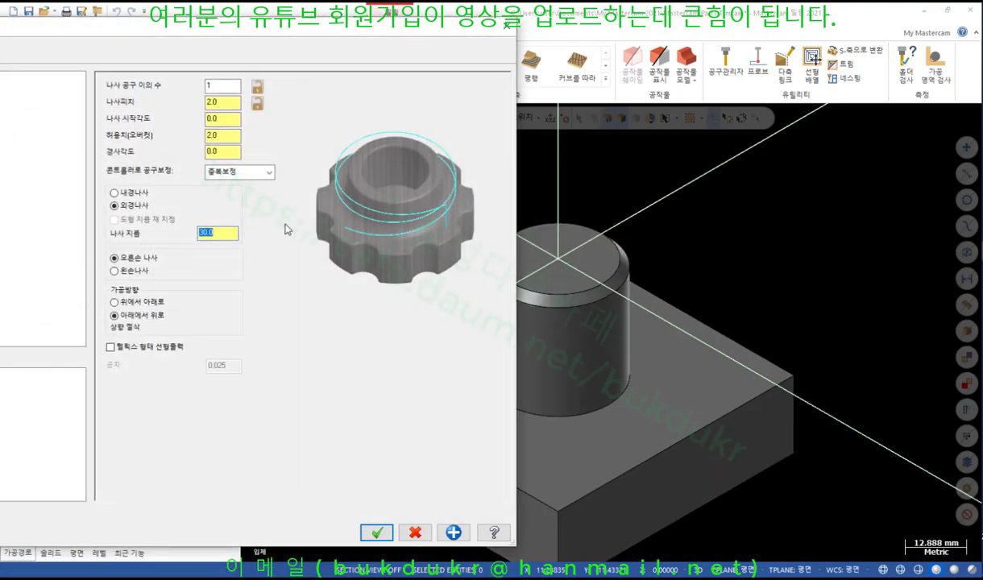
pyautogui.click(231, 232)
pyautogui.click(133, 303)
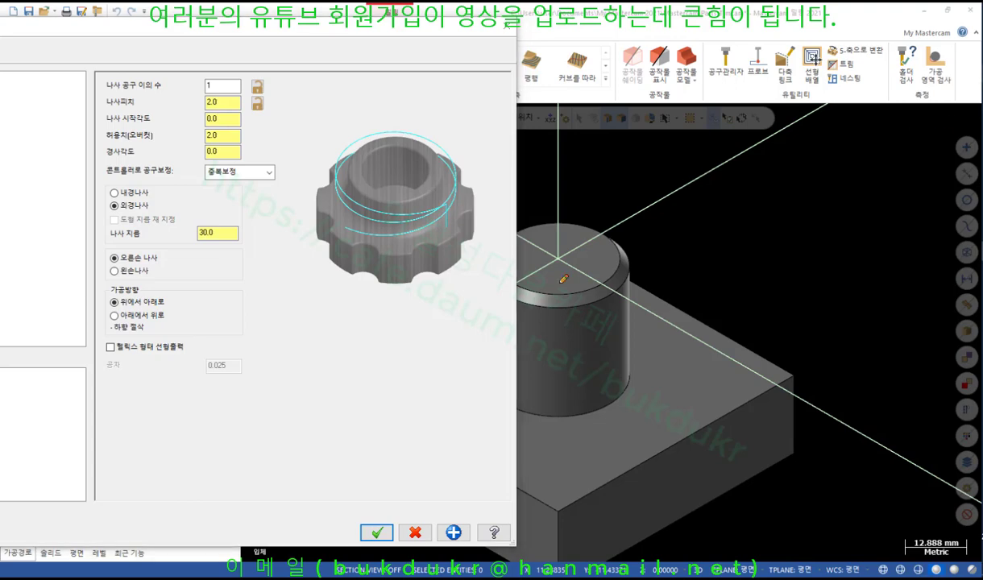
pyautogui.moveTo(105, 357)
pyautogui.mouseDown()
pyautogui.moveTo(288, 350)
pyautogui.moveTo(332, 367)
pyautogui.mouseUp()
pyautogui.moveTo(332, 344); pyautogui.dragTo(301, 368)
pyautogui.moveTo(370, 343); pyautogui.dragTo(383, 365)
pyautogui.moveTo(372, 368)
pyautogui.mouseDown()
pyautogui.moveTo(372, 384)
pyautogui.moveTo(387, 369)
pyautogui.moveTo(388, 382)
pyautogui.mouseUp()
pyautogui.moveTo(374, 384)
pyautogui.mouseDown()
pyautogui.moveTo(387, 409)
pyautogui.moveTo(407, 413)
pyautogui.mouseUp()
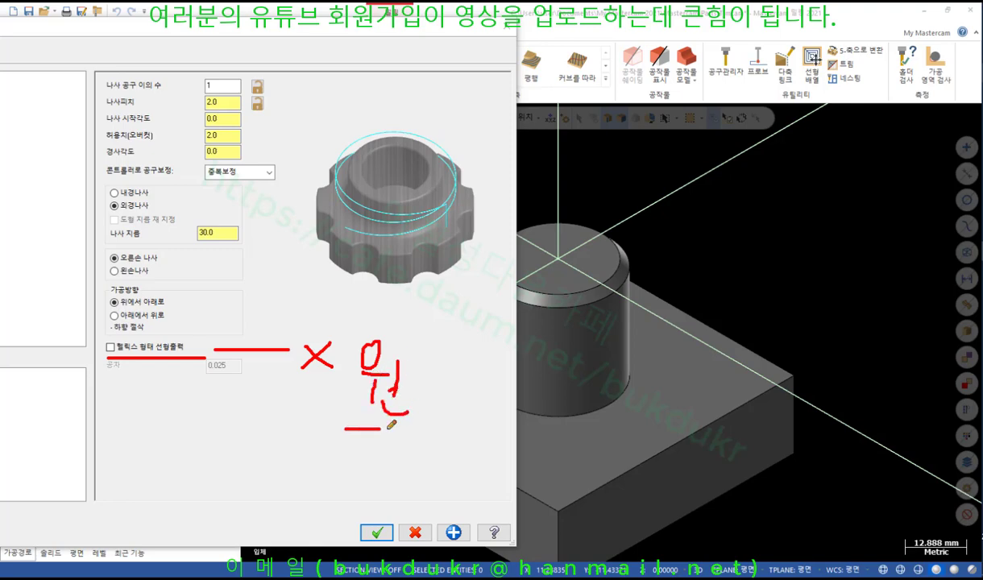
pyautogui.moveTo(345, 429); pyautogui.dragTo(403, 428)
pyautogui.moveTo(456, 345)
pyautogui.mouseDown()
pyautogui.moveTo(448, 374)
pyautogui.moveTo(481, 418)
pyautogui.mouseUp()
pyautogui.moveTo(498, 379); pyautogui.dragTo(551, 398)
pyautogui.moveTo(605, 360); pyautogui.dragTo(529, 470)
pyautogui.moveTo(595, 447)
pyautogui.mouseDown()
pyautogui.moveTo(572, 475)
pyautogui.moveTo(604, 484)
pyautogui.moveTo(613, 460)
pyautogui.moveTo(649, 427)
pyautogui.moveTo(637, 492)
pyautogui.mouseUp()
pyautogui.moveTo(696, 534)
pyautogui.mouseDown()
pyautogui.moveTo(249, 322)
pyautogui.moveTo(644, 318)
pyautogui.moveTo(685, 508)
pyautogui.mouseUp()
pyautogui.rightClick(762, 189)
pyautogui.click(791, 325)
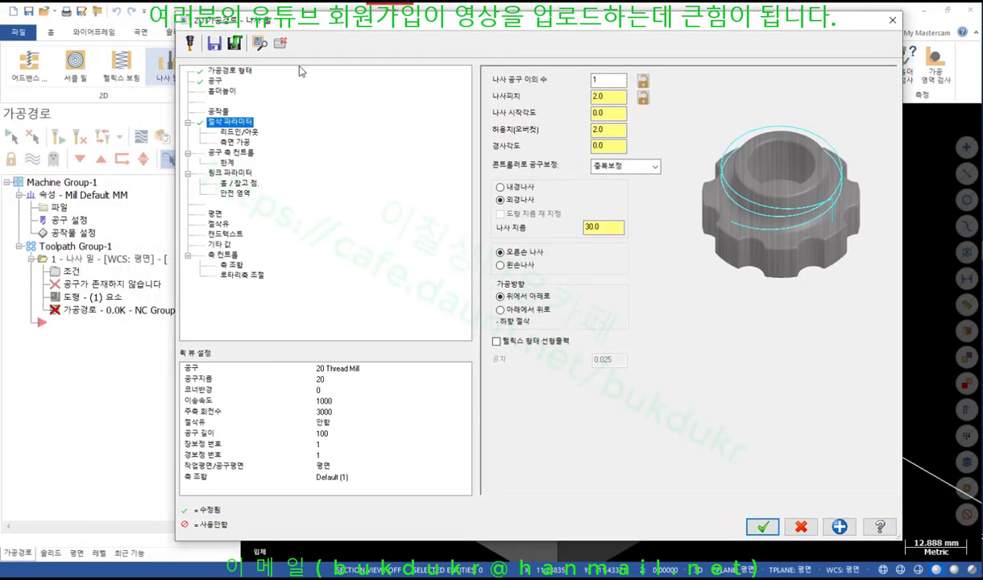
# - On the lead in/out page, review the arc height and sweep angle, and set the entry/exit line length (진입/복귀 직선길이) to 2.0
pyautogui.click(234, 132)
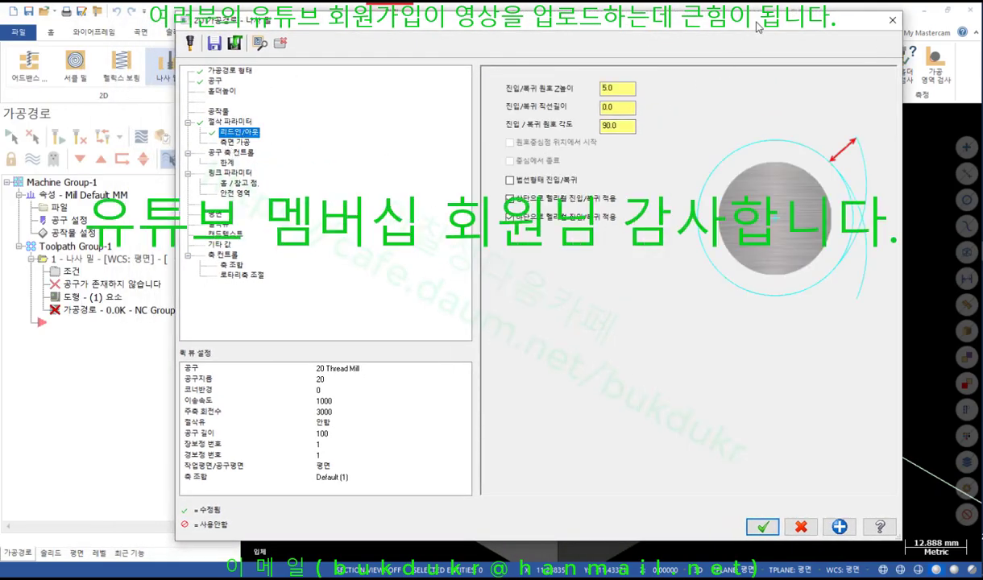
pyautogui.moveTo(758, 27); pyautogui.dragTo(527, 44)
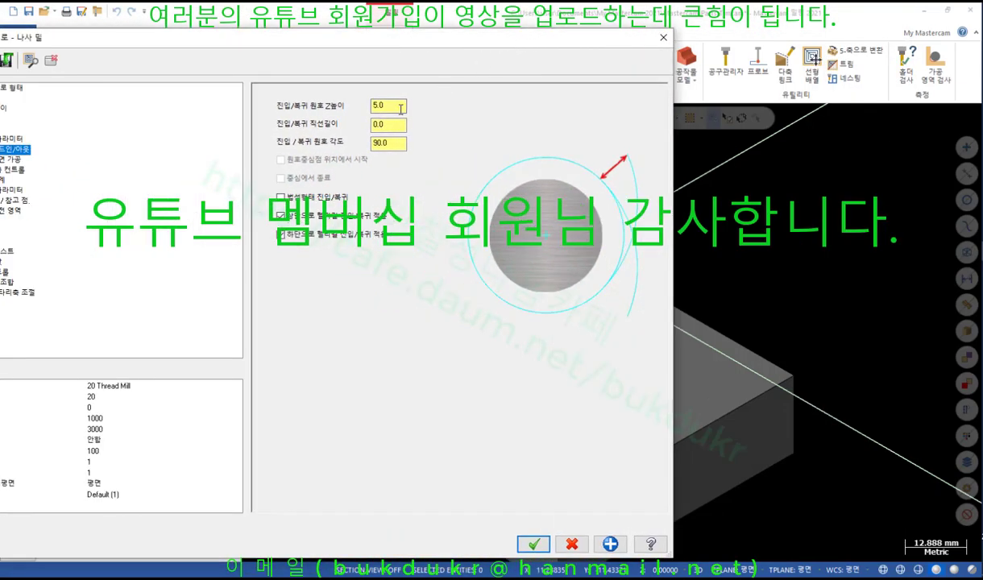
pyautogui.moveTo(394, 105); pyautogui.dragTo(355, 102)
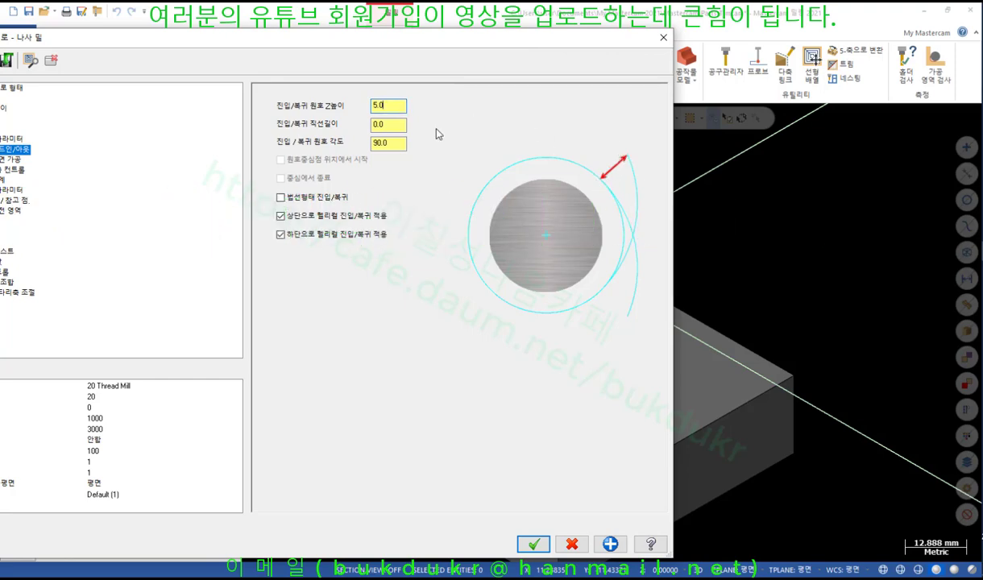
pyautogui.click(395, 125)
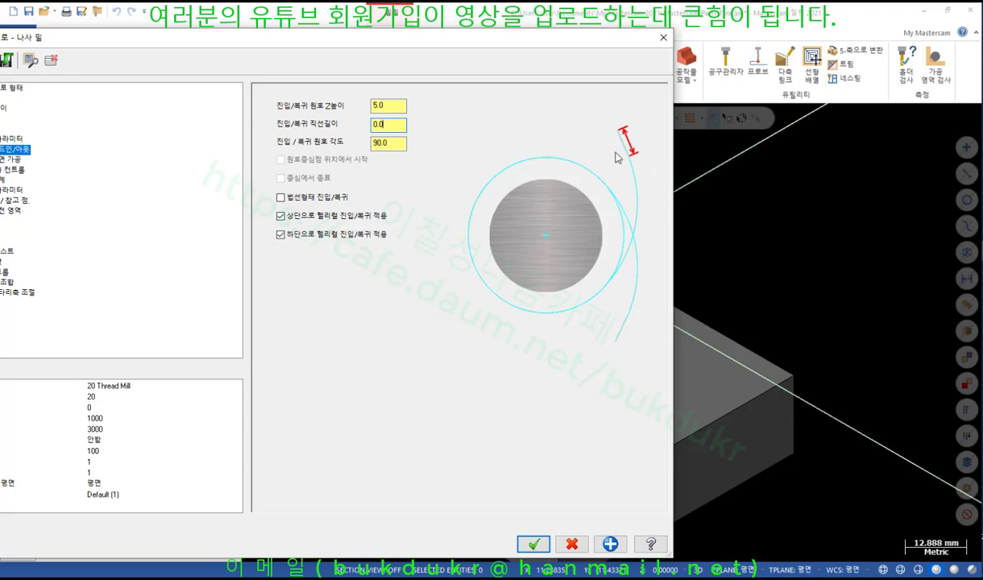
pyautogui.moveTo(377, 124); pyautogui.dragTo(352, 130)
pyautogui.write('2')
pyautogui.press('Tab')
pyautogui.click(394, 142)
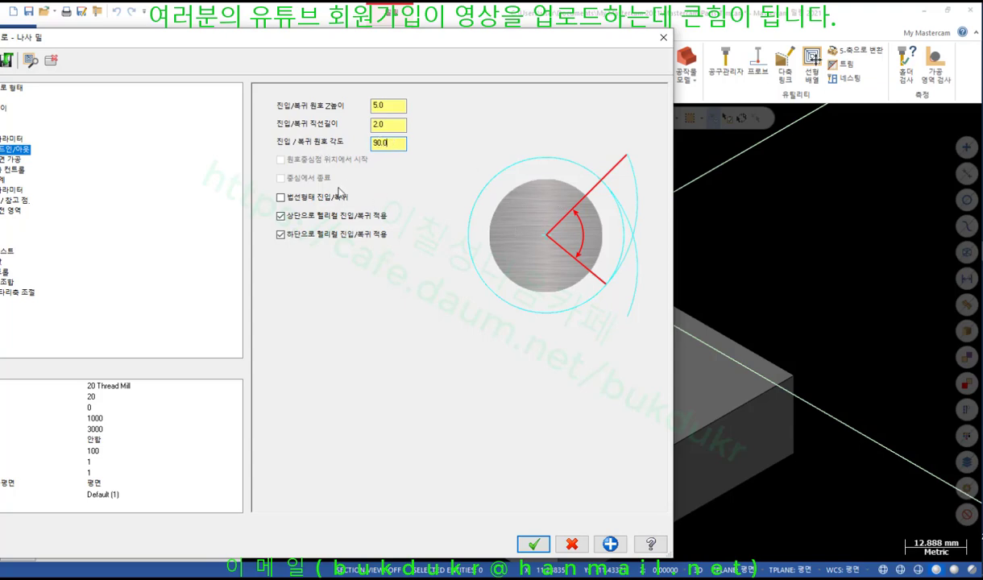
# - Try the perpendicular entry/exit option (법선형태 진입/복귀), switch it off again, and return to the entry/exit line length illustration
pyautogui.click(290, 197)
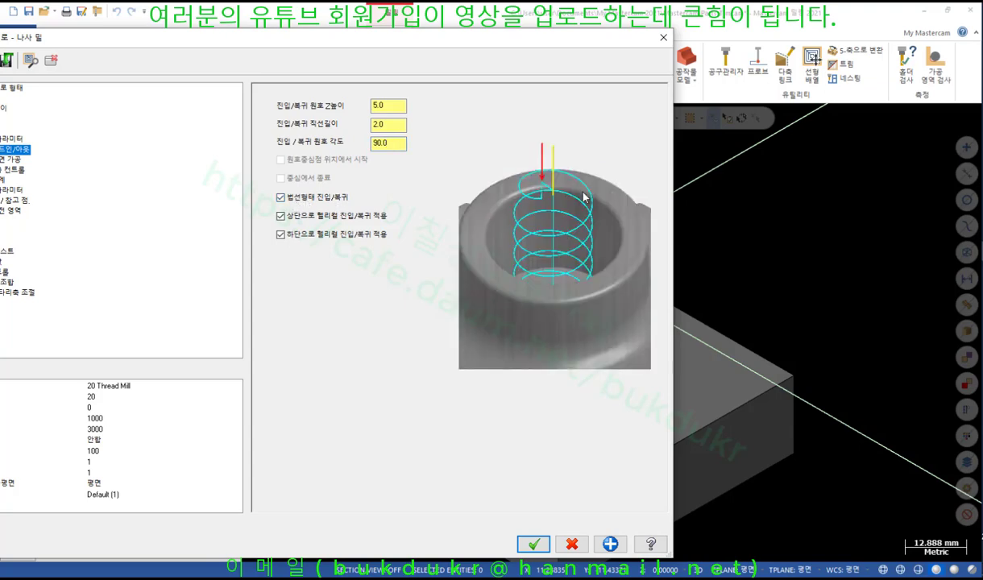
pyautogui.click(281, 196)
pyautogui.click(393, 126)
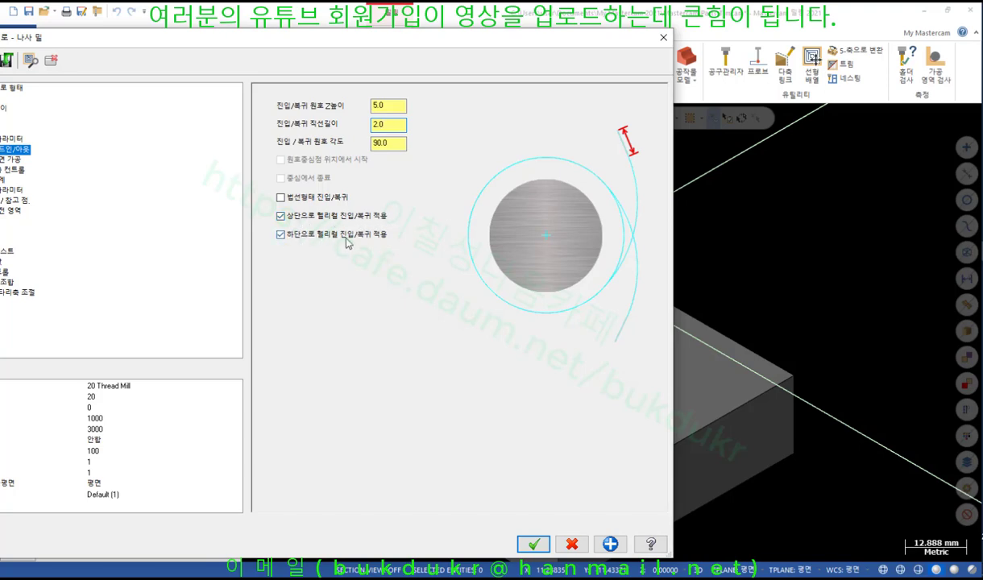
# - Compare the entry/exit illustration with the boss, and review the side multi-pass (측면 가공) and tool axis control (공구 축 컨트롤) settings
pyautogui.moveTo(609, 37); pyautogui.dragTo(361, 37)
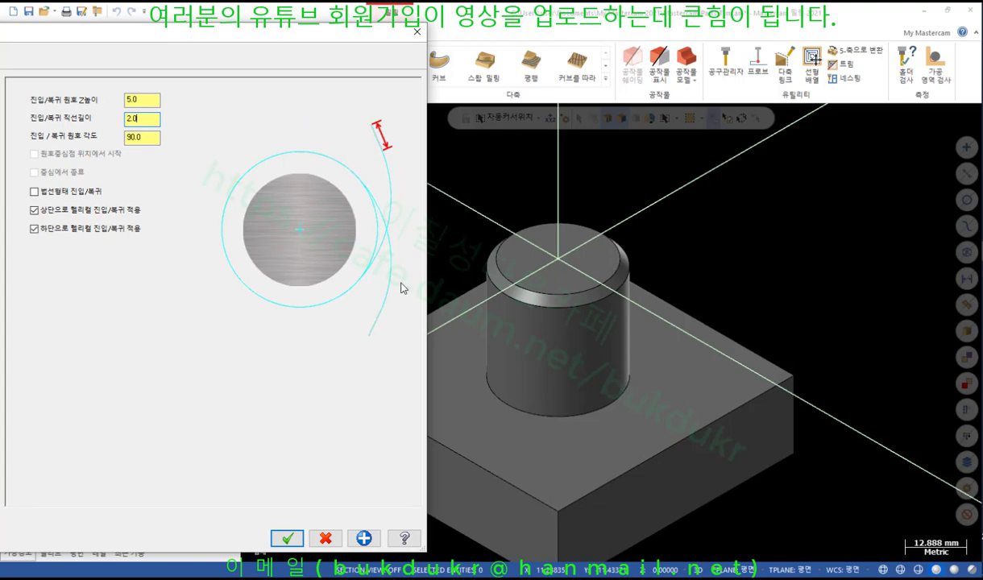
pyautogui.moveTo(282, 33); pyautogui.dragTo(779, 50)
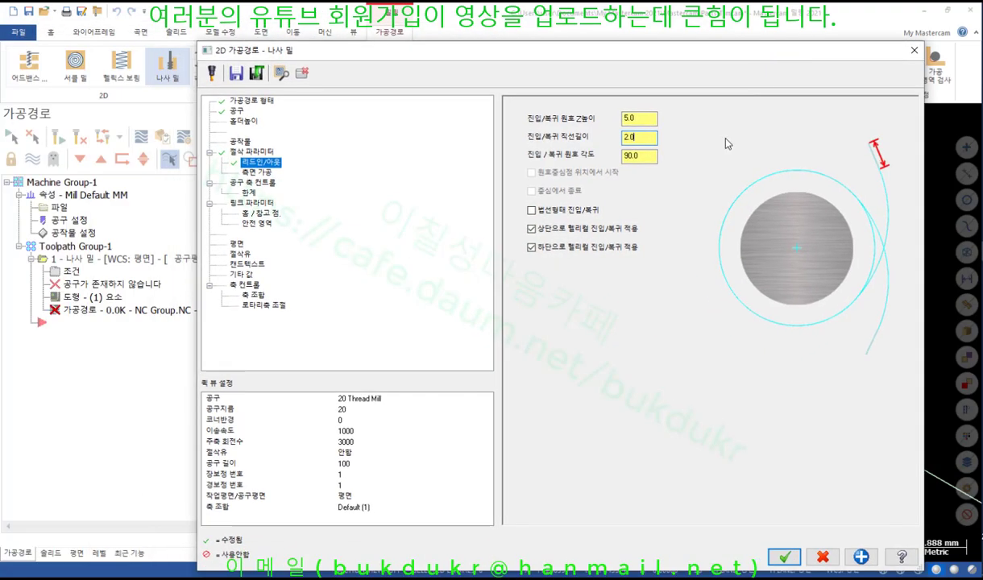
pyautogui.click(254, 172)
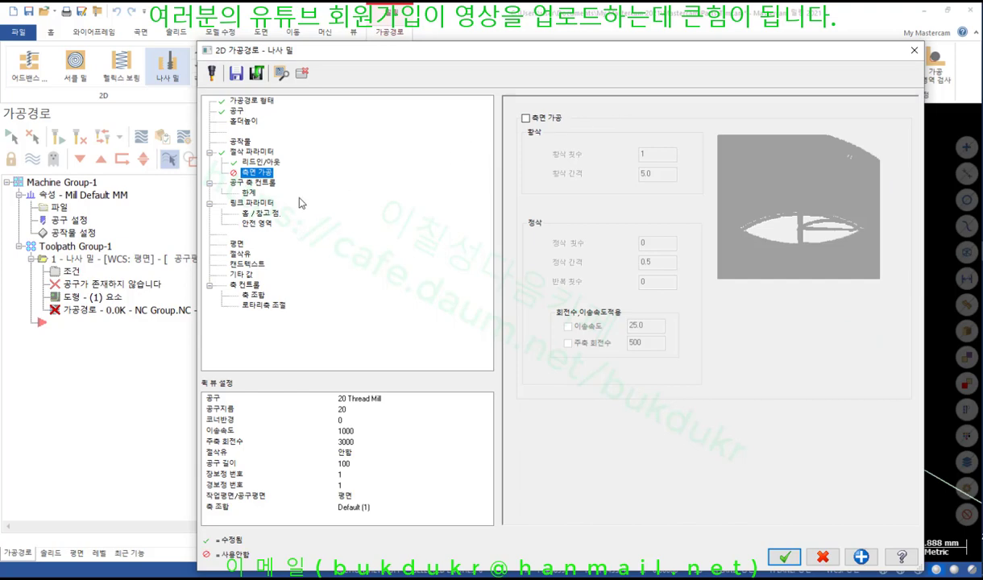
pyautogui.click(274, 184)
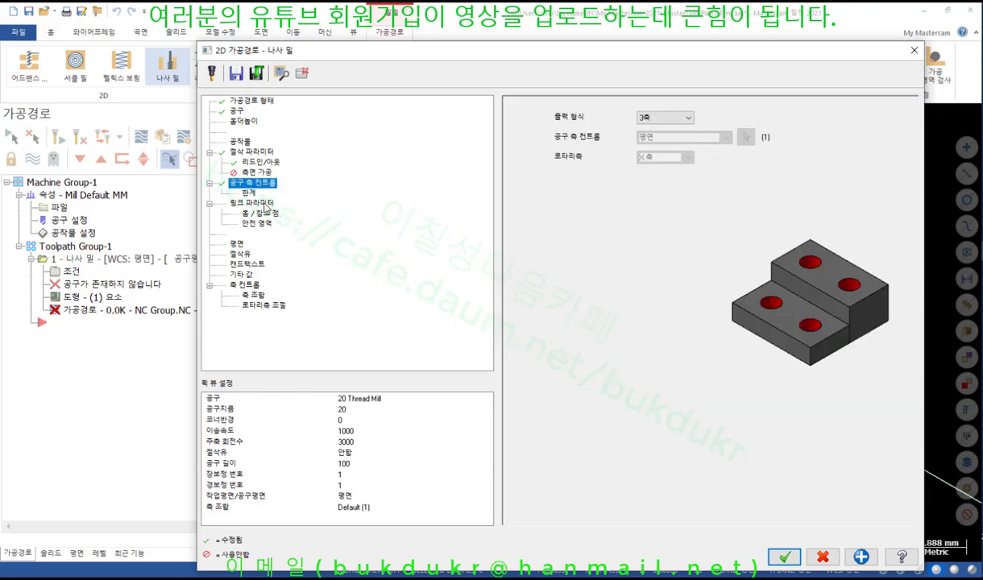
# - In the linking parameters, set the thread top (나사 상단) to absolute 0.0 and the thread depth (나사 길이) to absolute -20.0
pyautogui.click(263, 204)
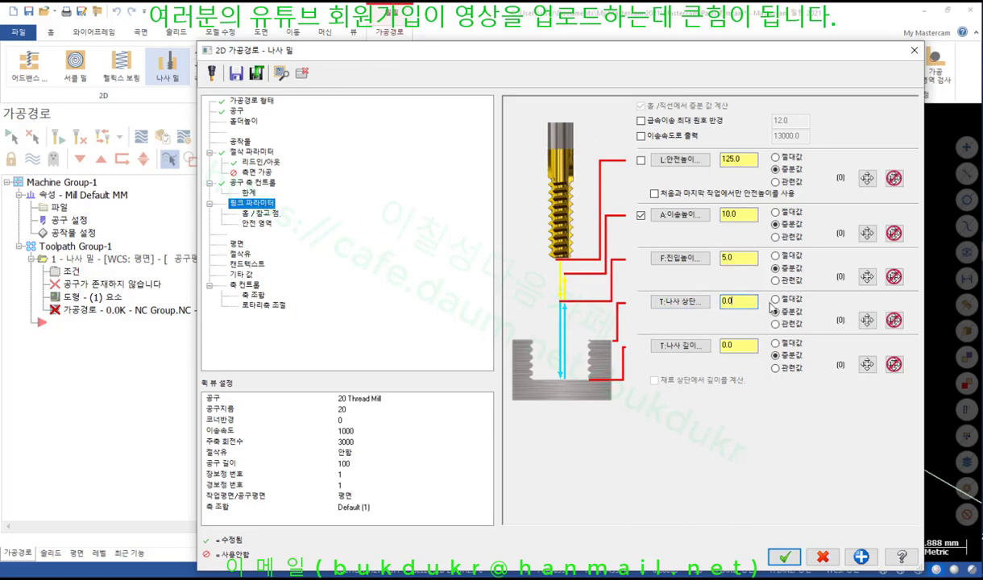
pyautogui.click(747, 305)
pyautogui.click(660, 302)
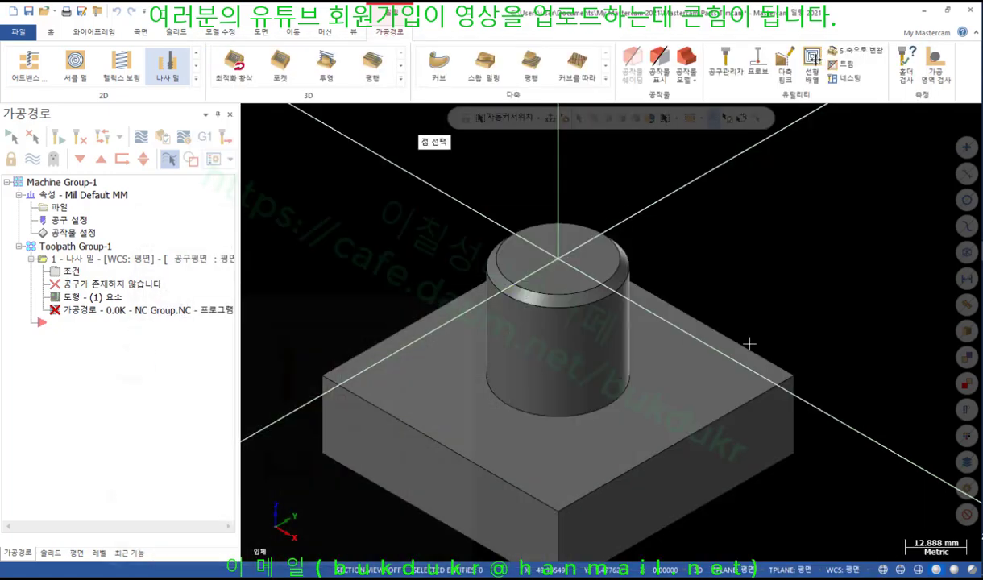
pyautogui.click(595, 377)
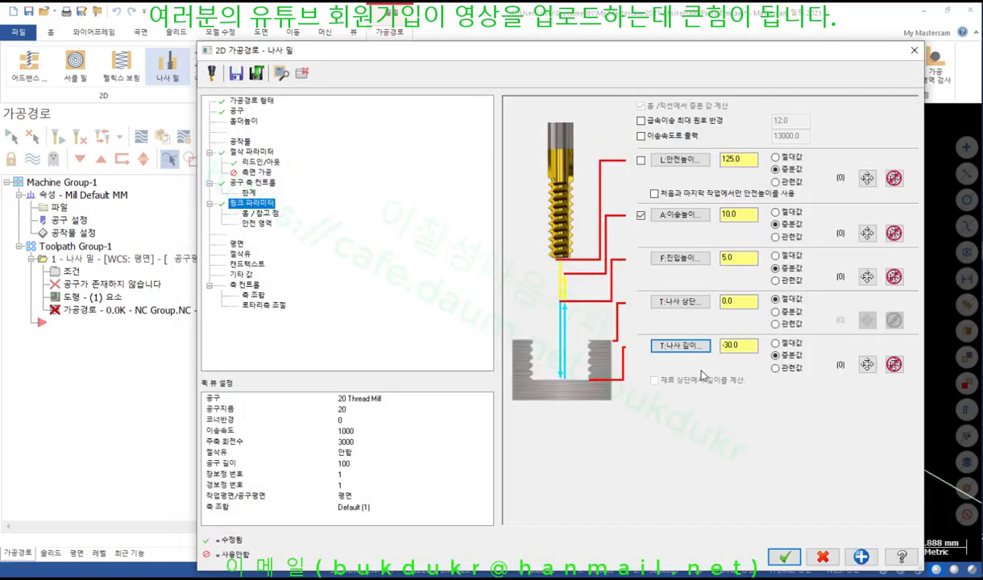
pyautogui.click(775, 343)
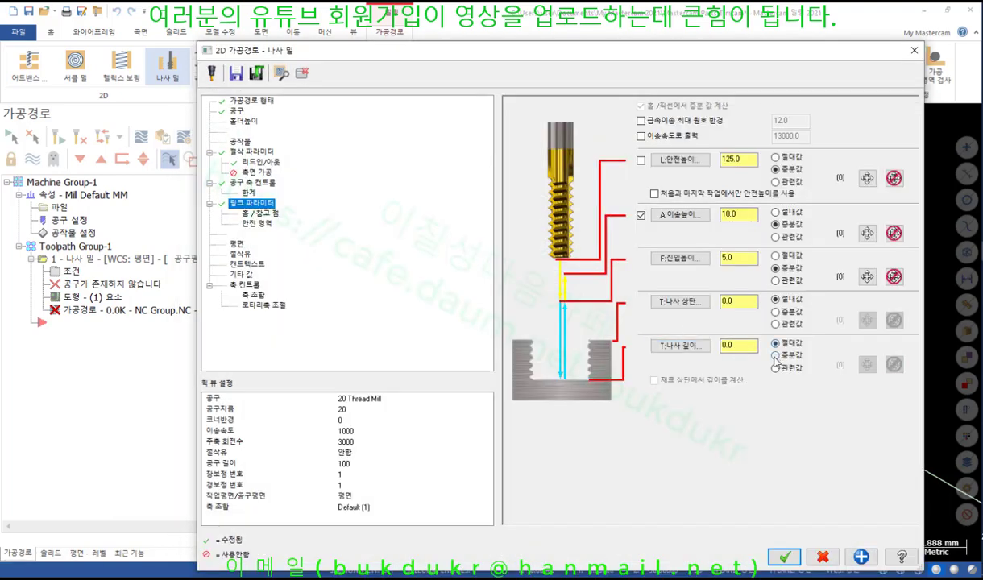
pyautogui.write('-')
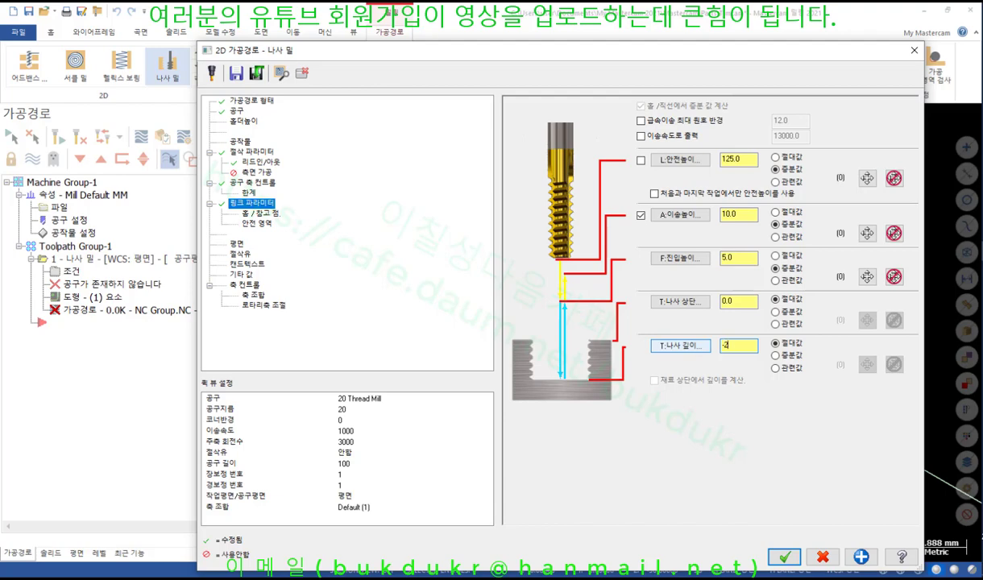
pyautogui.write('20.0')
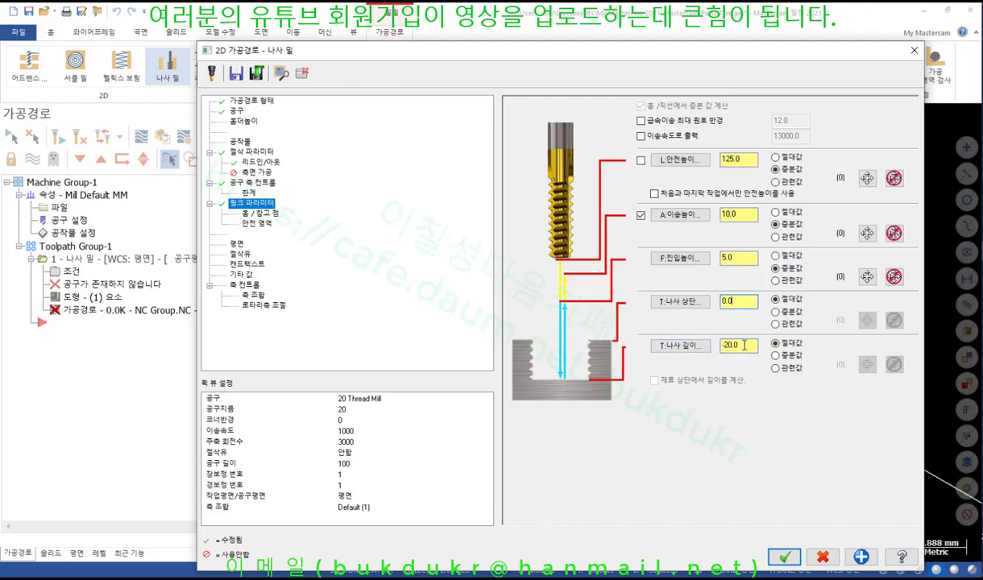
# - Review the retract and feed plane heights, set the clearance height (안전높이) to 50, and generate the thread mill toolpath
pyautogui.click(741, 258)
pyautogui.click(735, 214)
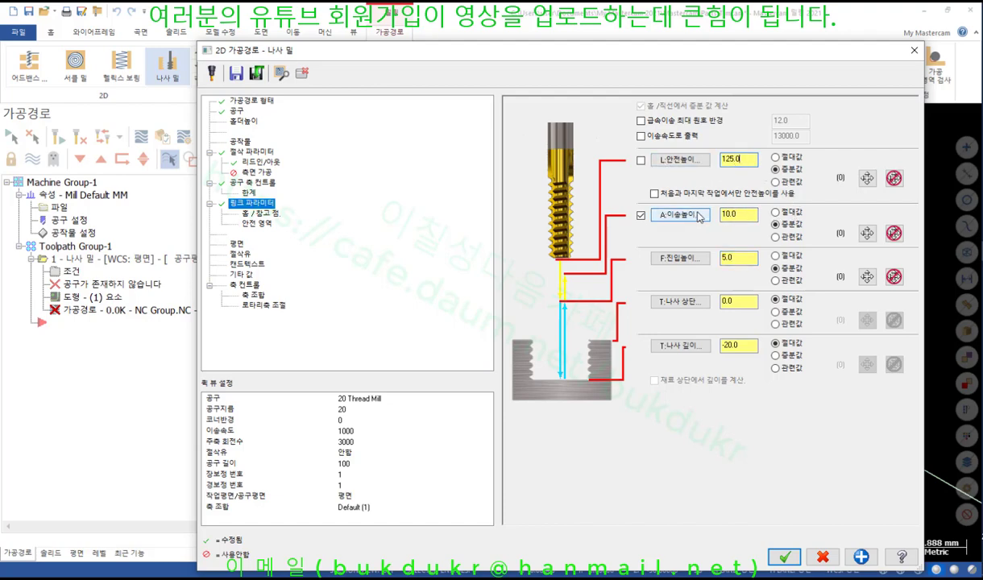
pyautogui.moveTo(740, 159); pyautogui.dragTo(701, 161)
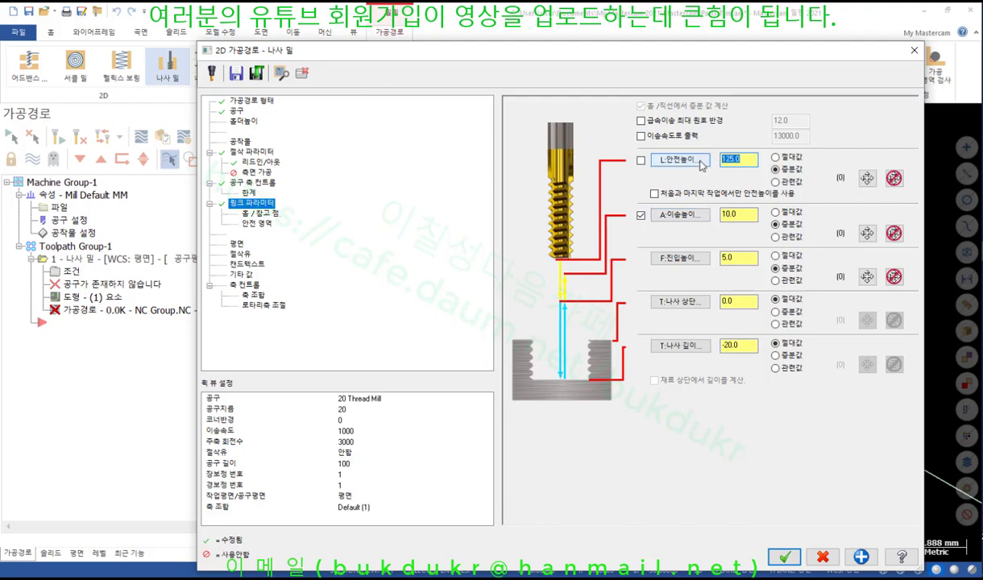
pyautogui.write('50')
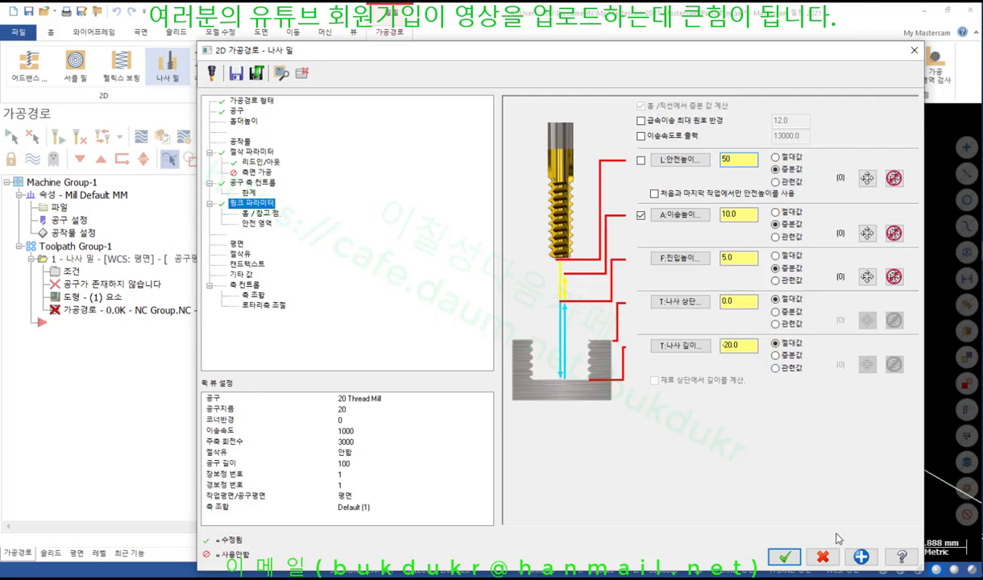
pyautogui.click(784, 557)
# - Inspect the generated helical toolpath around the boss, and backplot it step by step through the tool's descent
pyautogui.scroll(-2, 762, 230)
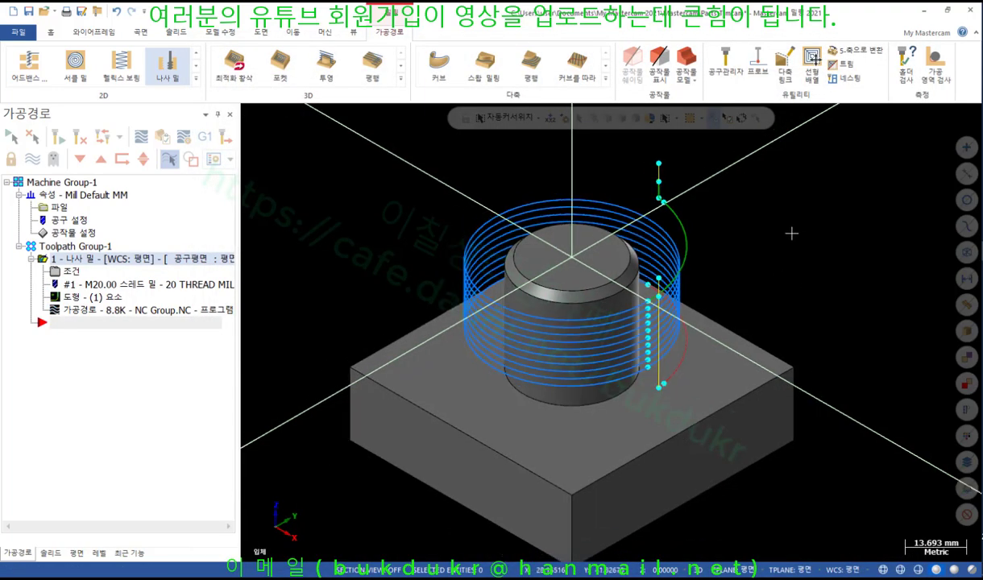
pyautogui.moveTo(771, 212); pyautogui.dragTo(800, 197, button='middle')
pyautogui.scroll(1, 838, 203)
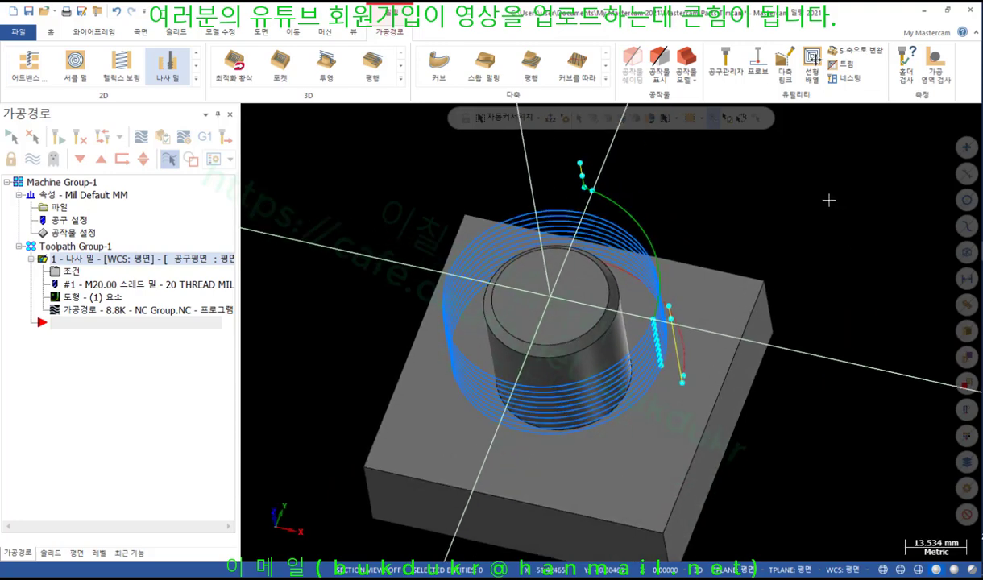
pyautogui.click(89, 310)
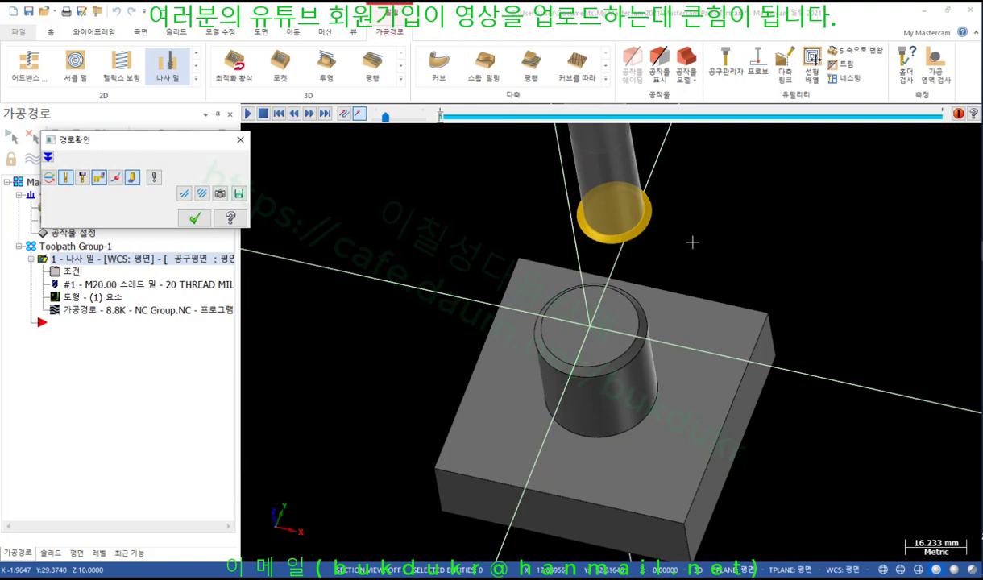
pyautogui.press('s')
pyautogui.press('s')
pyautogui.press('s')
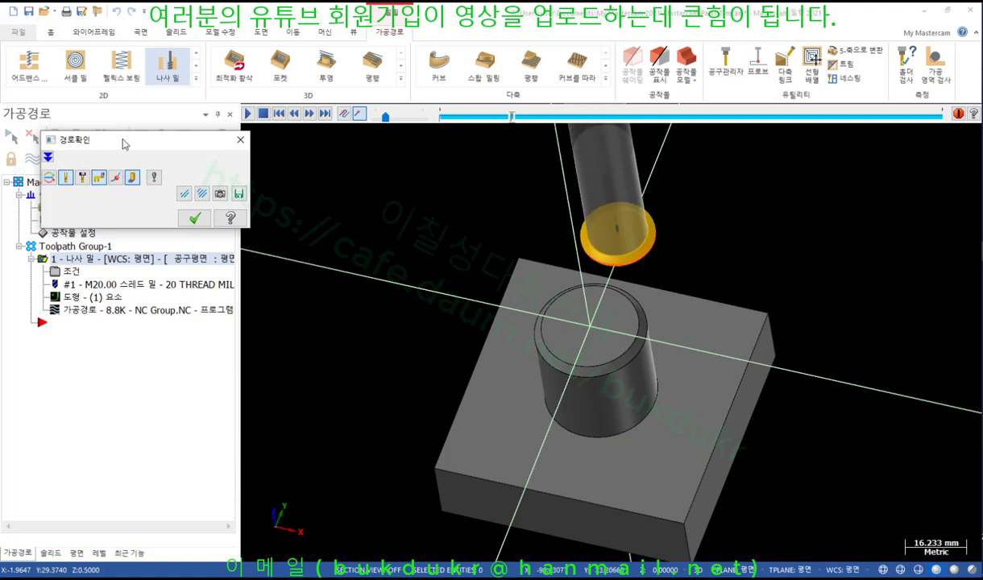
# - Show the backplot's move details and step across the straight entry move to compare its coordinates and cutter compensation state
pyautogui.click(47, 157)
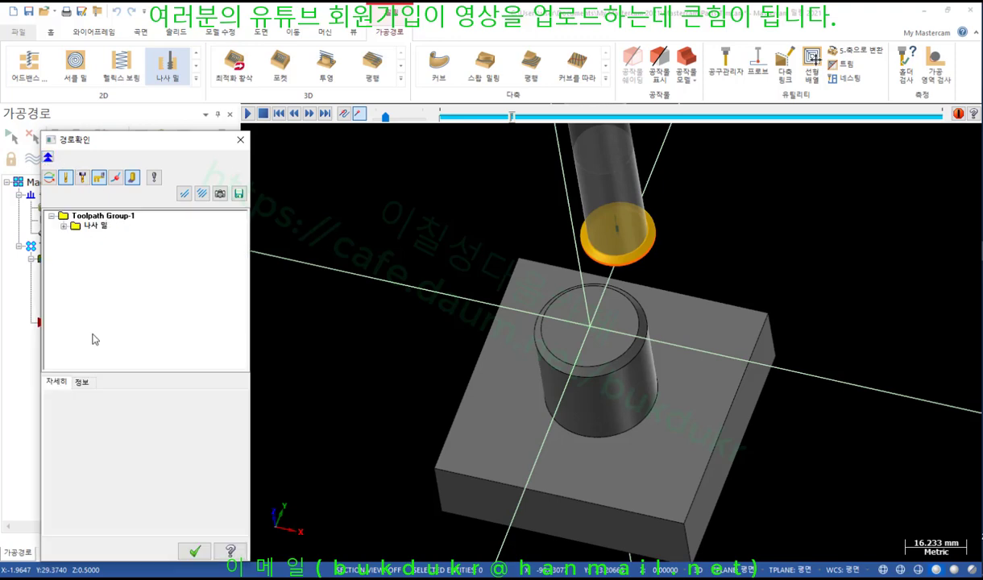
pyautogui.press('s')
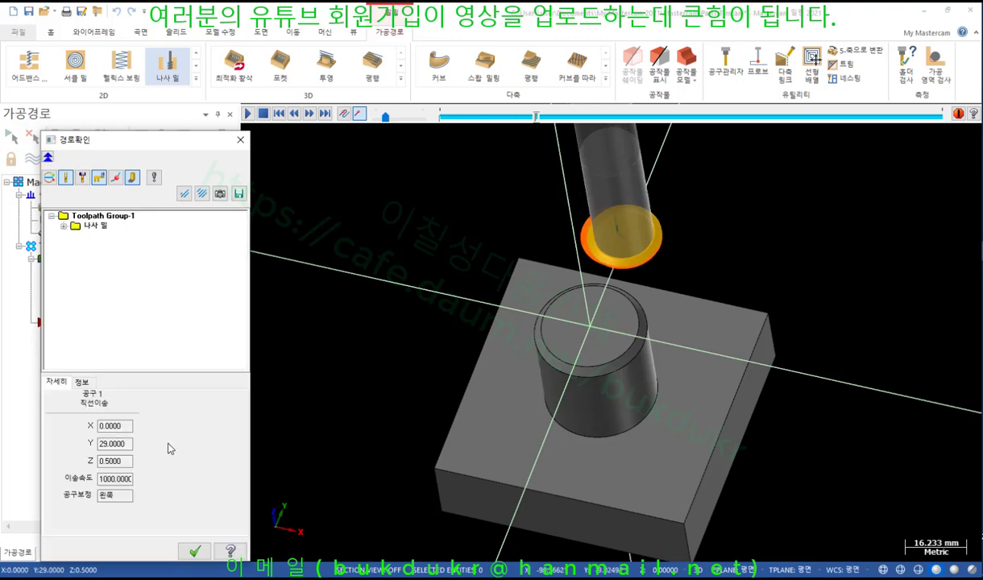
pyautogui.click(113, 443)
pyautogui.press('Tab')
pyautogui.click(409, 250)
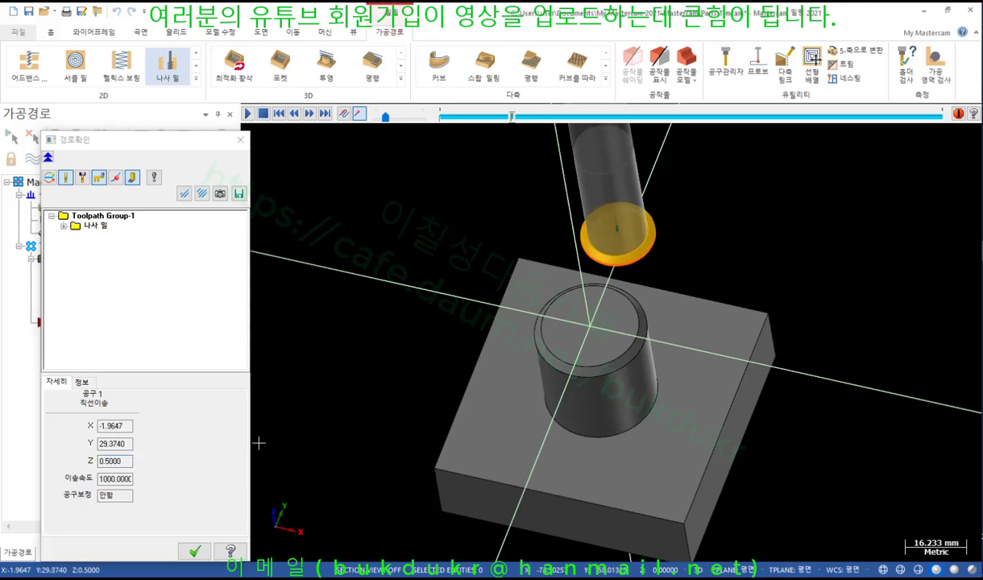
pyautogui.click(242, 400)
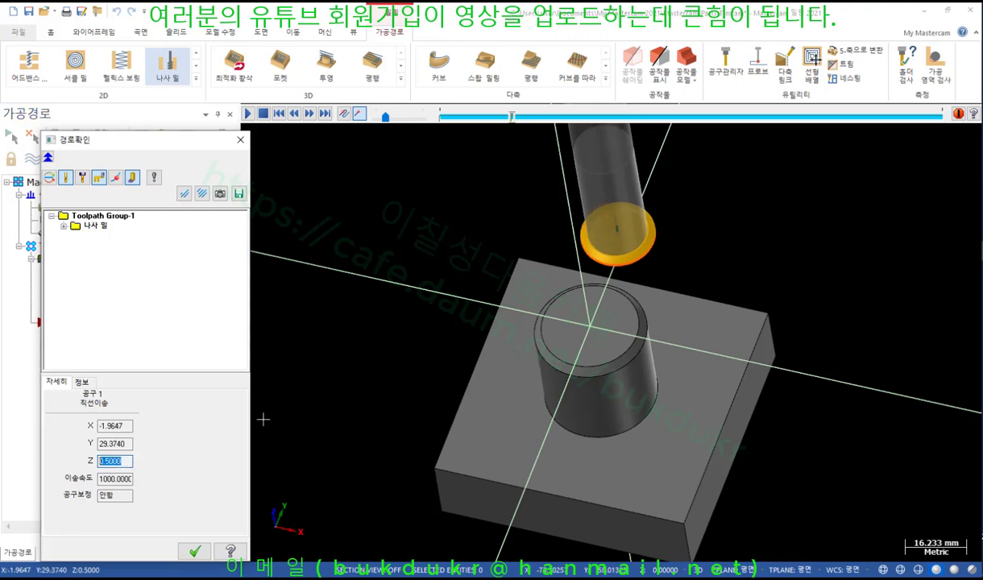
pyautogui.click(453, 232)
pyautogui.press('Right')
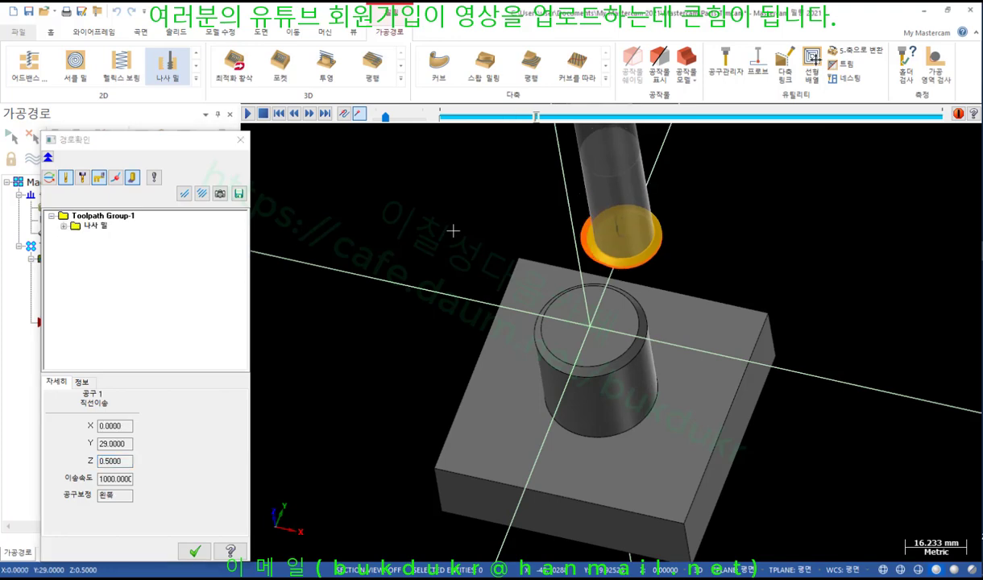
# - Examine the tool's shift along the entry line up close, step through the lead-in arc, and check the entry from the top view
pyautogui.scroll(3, 553, 230)
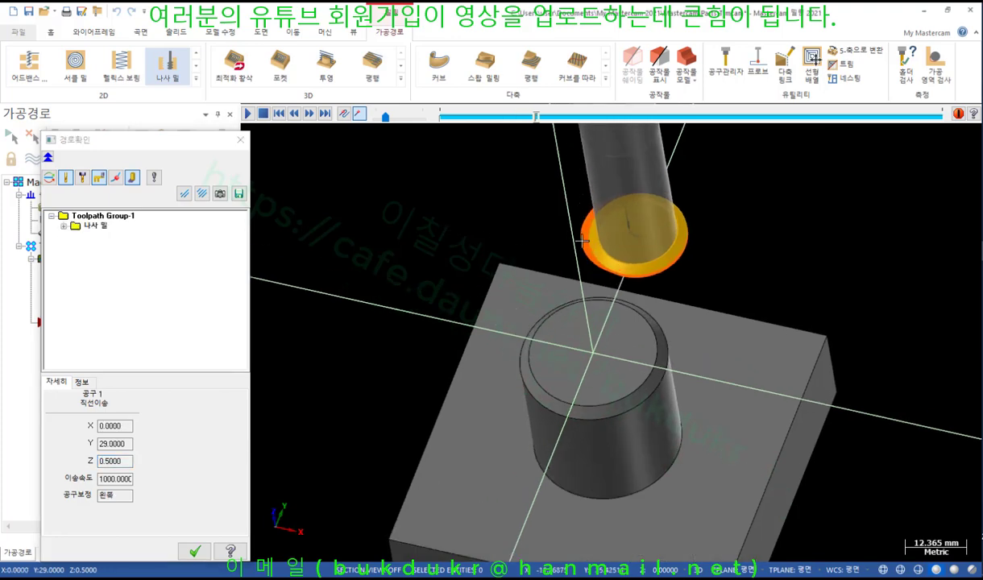
pyautogui.scroll(15, 688, 216)
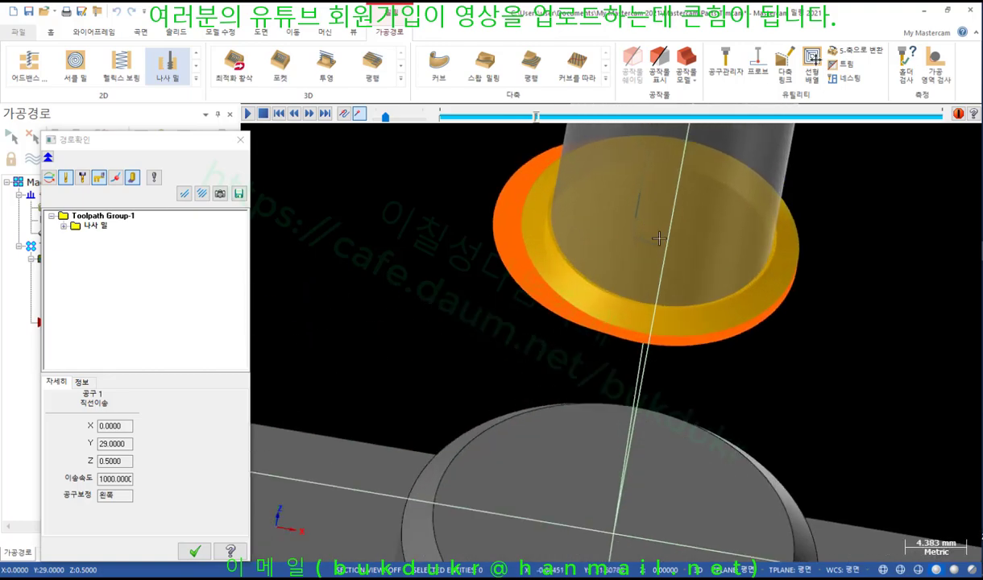
pyautogui.scroll(-10, 626, 238)
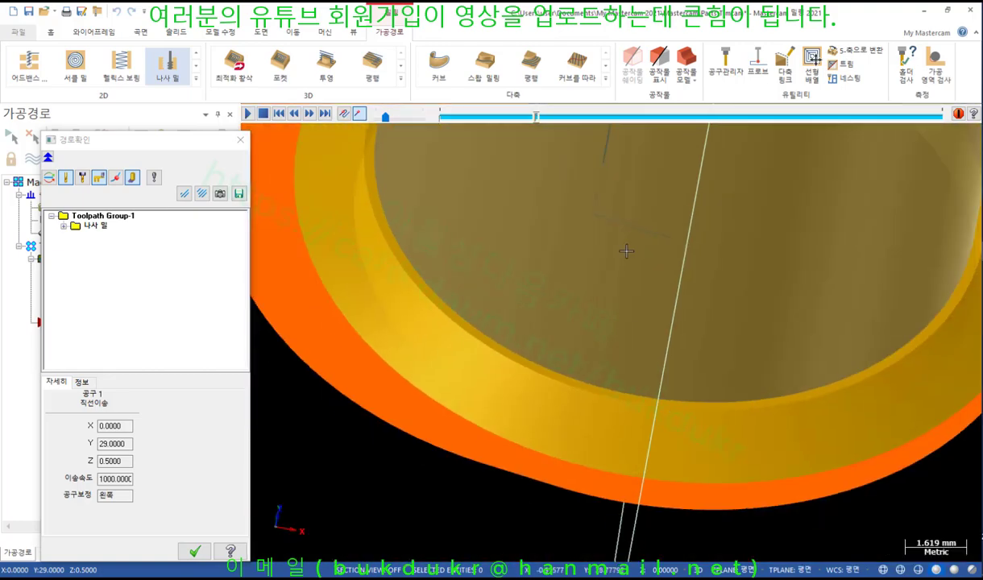
pyautogui.scroll(-2, 627, 243)
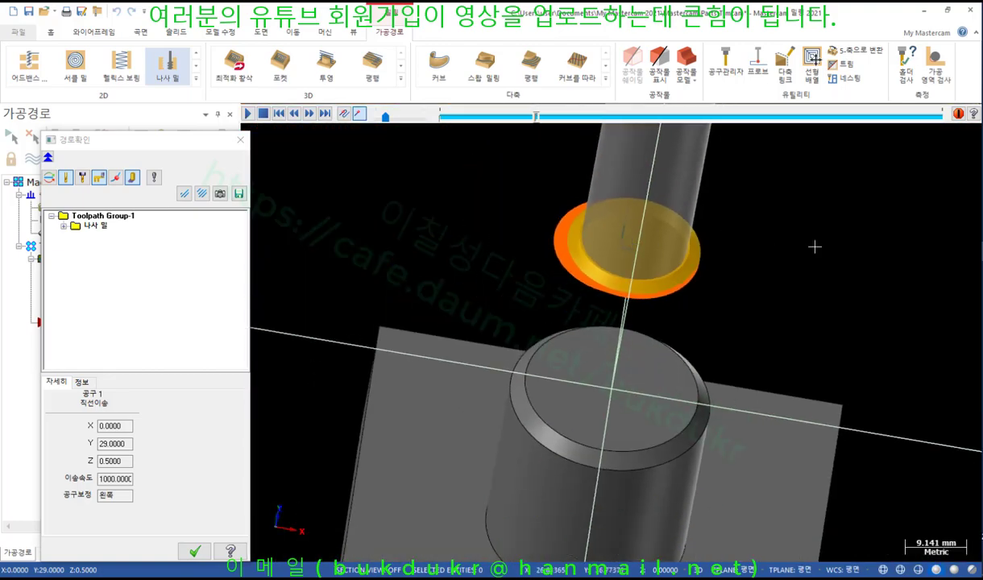
pyautogui.press('Right')
pyautogui.scroll(-2, 709, 228)
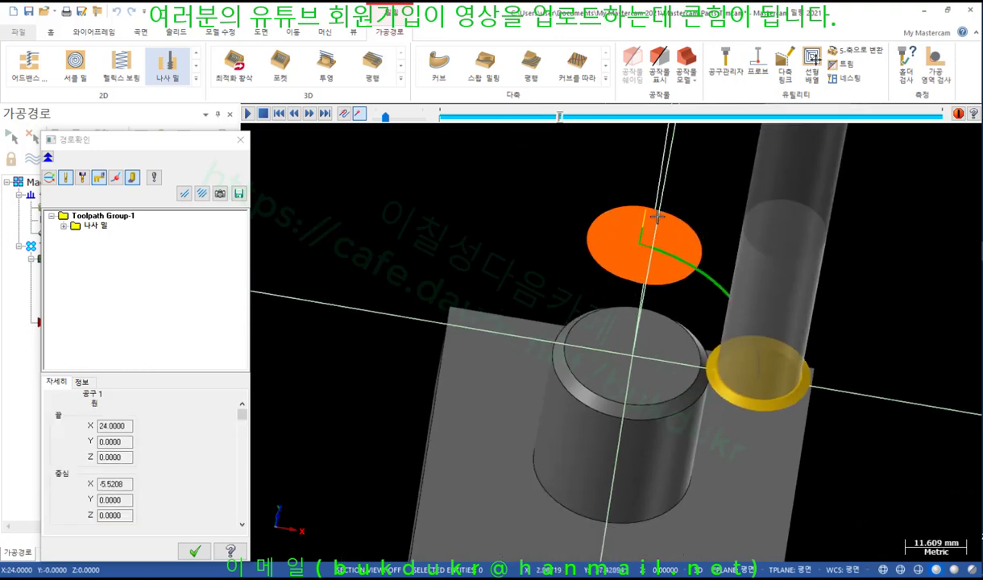
pyautogui.rightClick(433, 169)
pyautogui.click(472, 238)
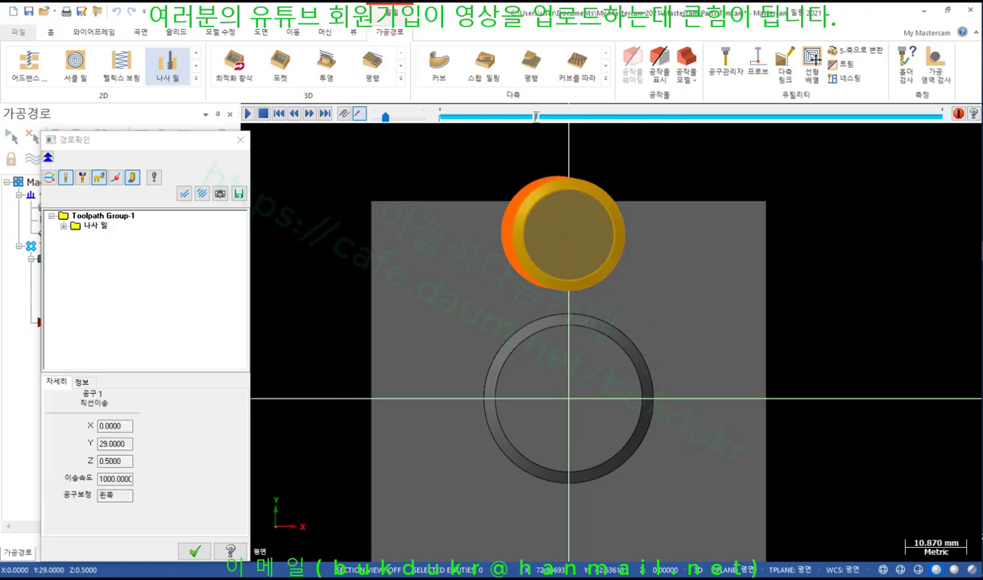
# - Examine the gap between the tool and the boss at the entry point, and play the backplot partway through the lead-in arc
pyautogui.moveTo(568, 292)
pyautogui.mouseDown()
pyautogui.moveTo(605, 291)
pyautogui.moveTo(588, 313)
pyautogui.mouseUp()
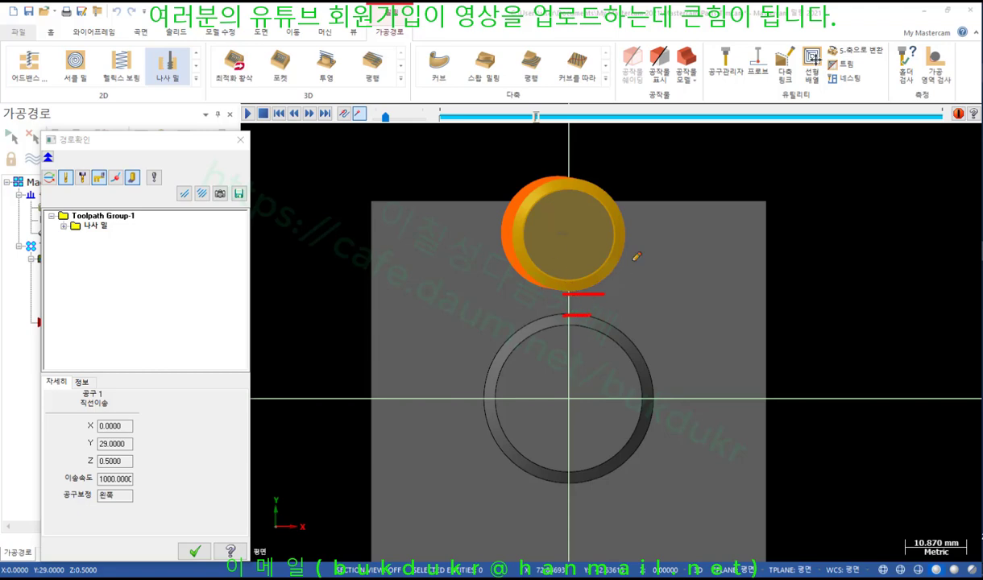
pyautogui.rightClick(671, 160)
pyautogui.click(706, 300)
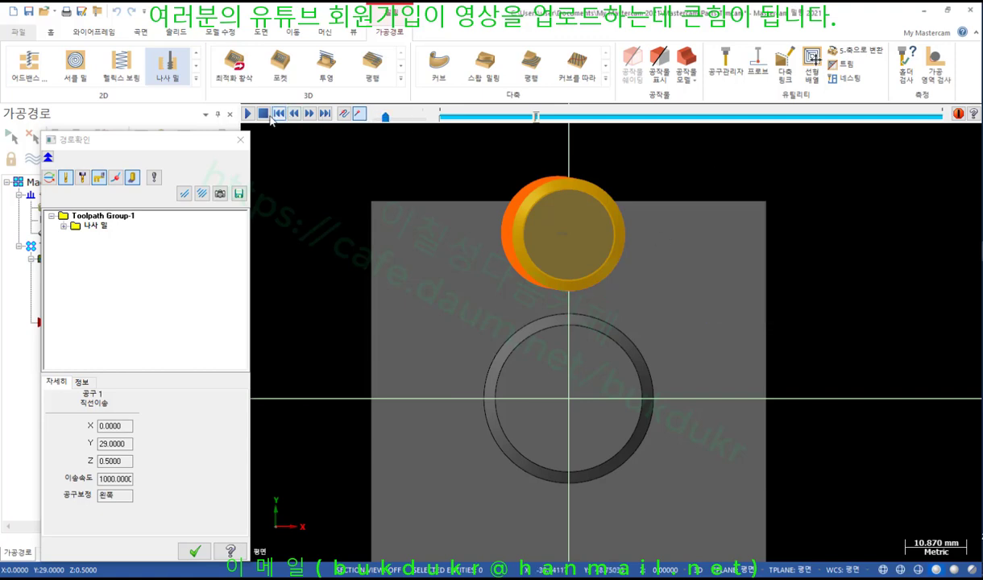
pyautogui.click(247, 114)
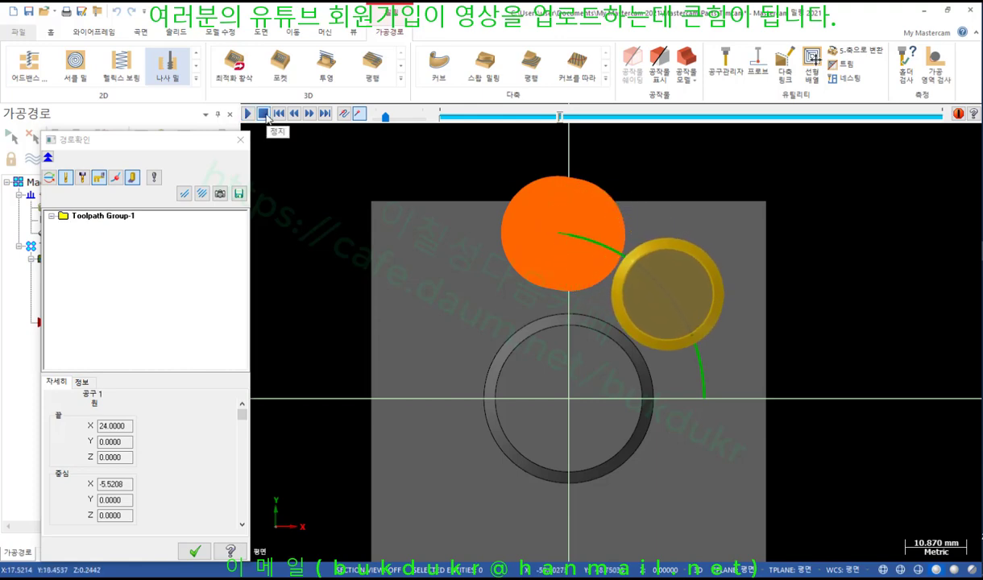
pyautogui.click(263, 113)
# - Examine the tool's contact with the boss during the lead-in arc up close, marking the chamfer width as C2
pyautogui.scroll(3, 637, 407)
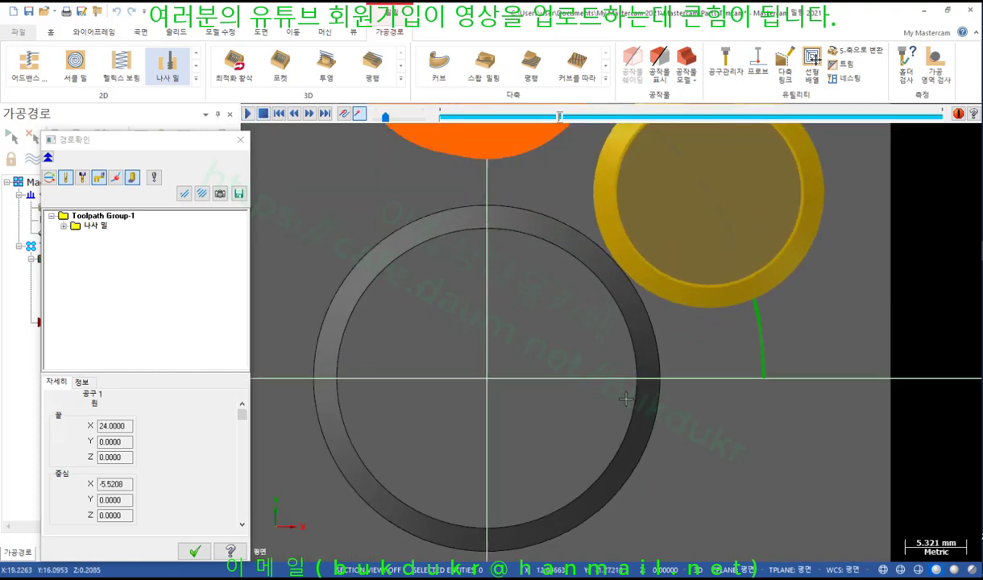
pyautogui.scroll(1, 626, 399)
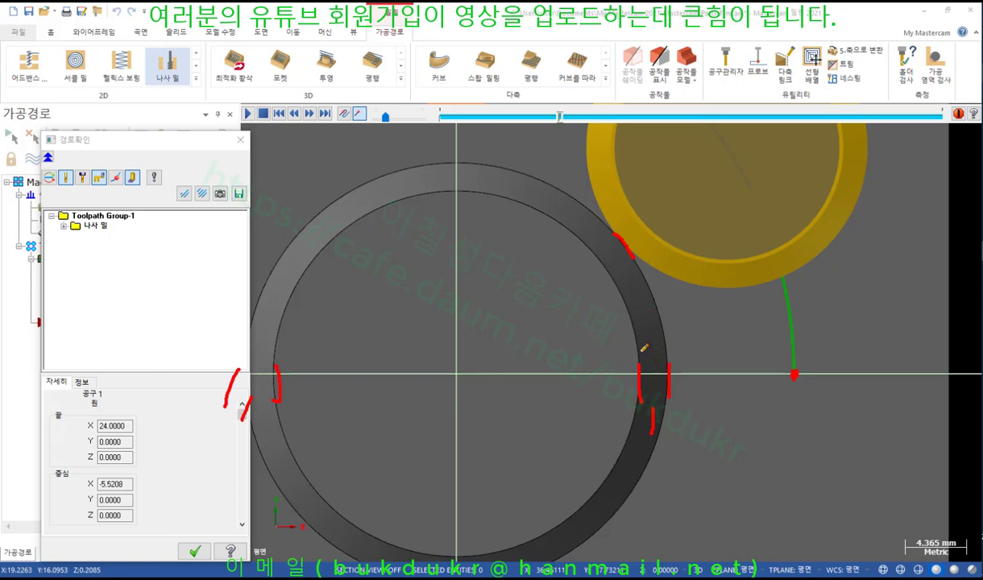
pyautogui.moveTo(692, 335); pyautogui.dragTo(698, 346)
pyautogui.moveTo(713, 331)
pyautogui.mouseDown()
pyautogui.moveTo(718, 338)
pyautogui.moveTo(669, 324)
pyautogui.moveTo(721, 362)
pyautogui.mouseUp()
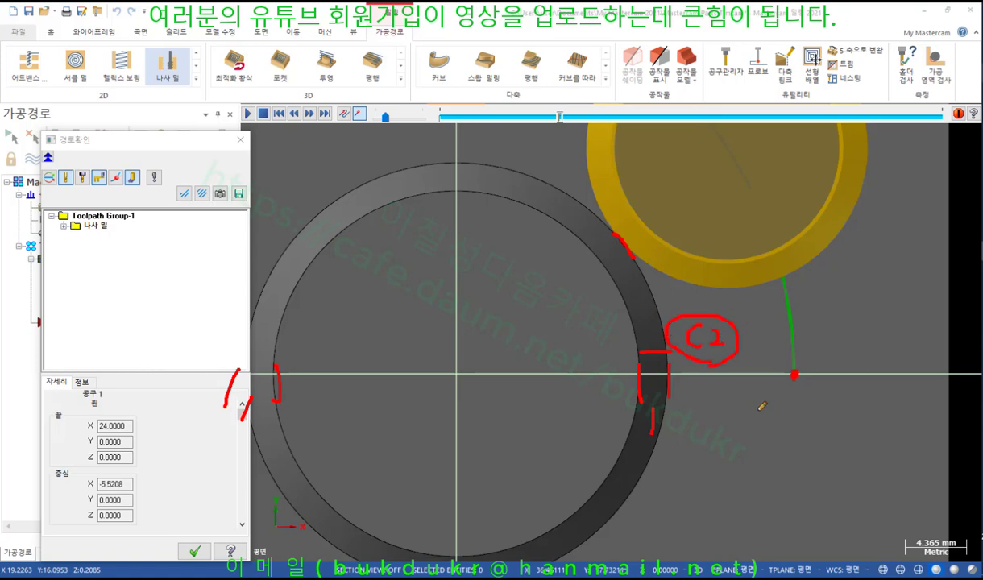
pyautogui.moveTo(652, 368); pyautogui.dragTo(653, 382)
pyautogui.rightClick(789, 482)
pyautogui.click(806, 457)
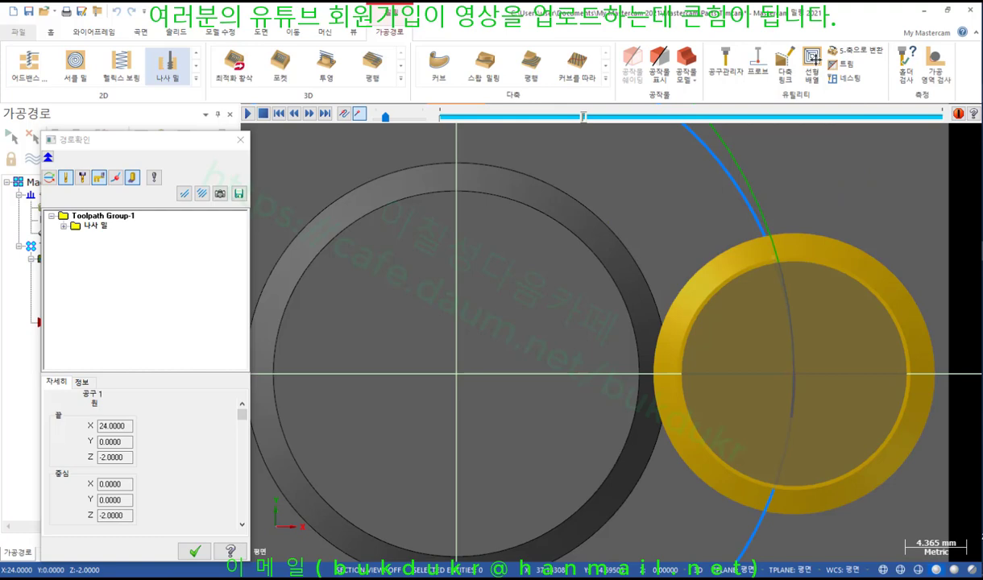
# - Compare the cutter's edge with the chamfer's inner and outer edges at the end of the first thread turn, marking the overlap
pyautogui.click(652, 373)
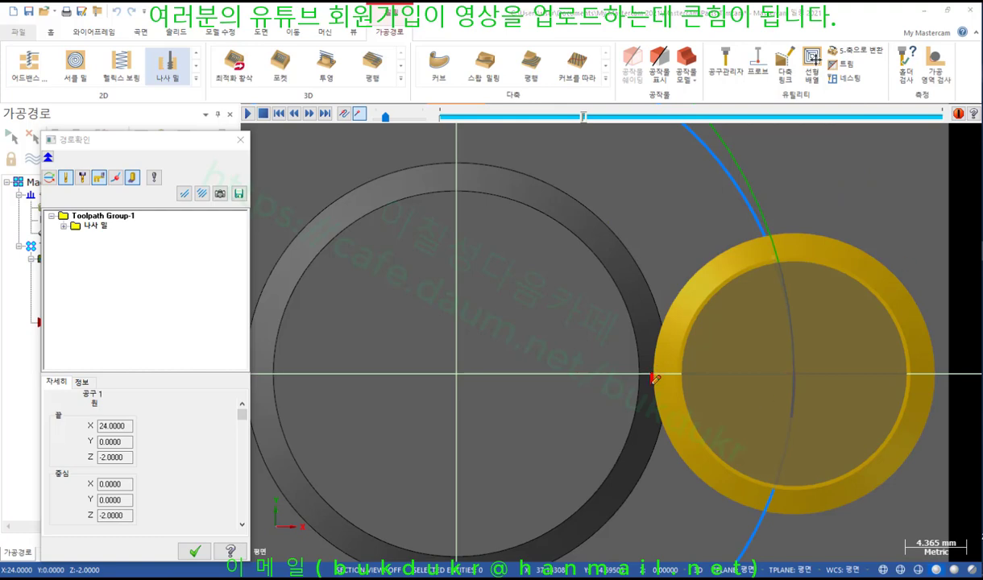
pyautogui.moveTo(640, 374); pyautogui.dragTo(635, 484)
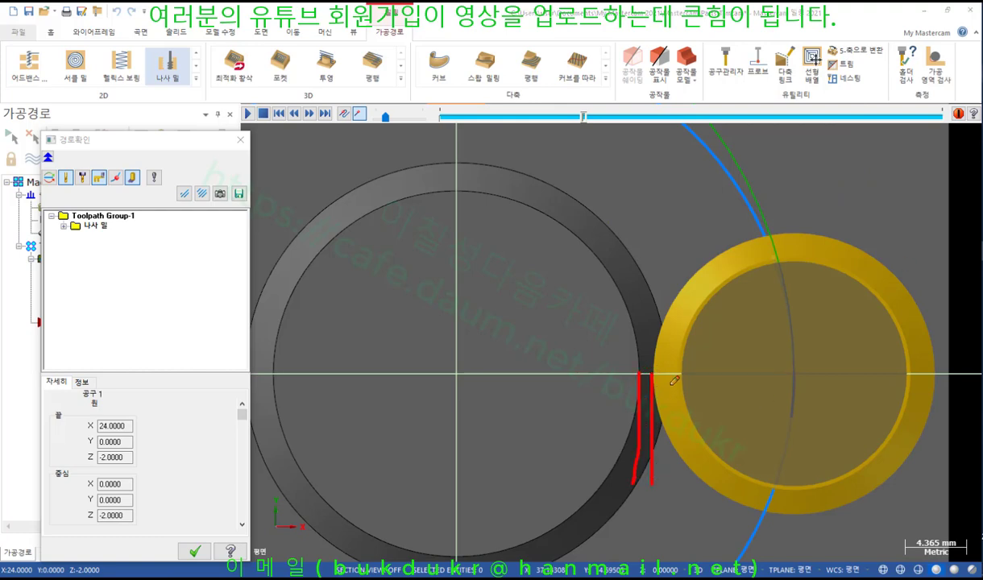
pyautogui.moveTo(669, 373); pyautogui.dragTo(666, 507)
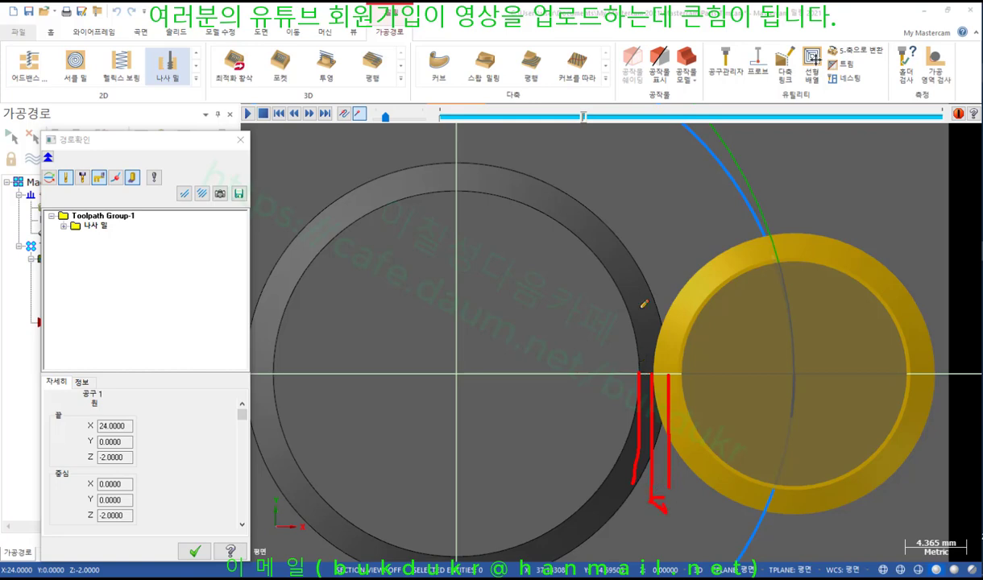
pyautogui.moveTo(649, 230); pyautogui.dragTo(635, 257)
pyautogui.moveTo(647, 198); pyautogui.dragTo(684, 218)
pyautogui.moveTo(665, 354); pyautogui.dragTo(663, 360)
pyautogui.moveTo(655, 359)
pyautogui.mouseDown()
pyautogui.moveTo(654, 373)
pyautogui.moveTo(665, 361)
pyautogui.mouseUp()
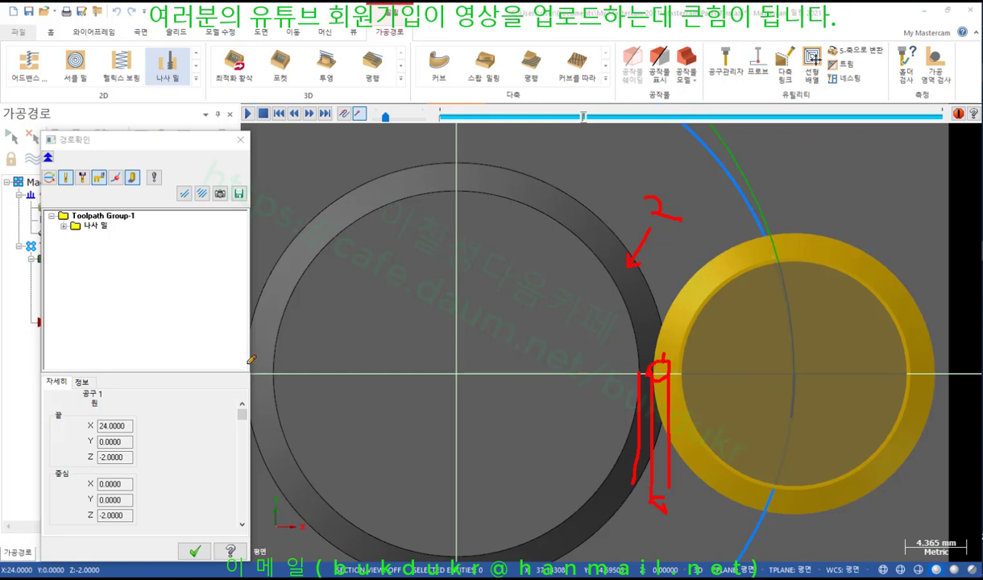
pyautogui.moveTo(251, 360); pyautogui.dragTo(246, 362)
pyautogui.moveTo(439, 329)
pyautogui.mouseDown()
pyautogui.moveTo(448, 342)
pyautogui.moveTo(486, 347)
pyautogui.mouseUp()
pyautogui.moveTo(403, 270)
pyautogui.mouseDown()
pyautogui.moveTo(393, 277)
pyautogui.moveTo(393, 307)
pyautogui.moveTo(429, 280)
pyautogui.moveTo(433, 295)
pyautogui.mouseUp()
pyautogui.moveTo(456, 250)
pyautogui.mouseDown()
pyautogui.moveTo(470, 283)
pyautogui.moveTo(480, 276)
pyautogui.moveTo(482, 299)
pyautogui.mouseUp()
pyautogui.moveTo(387, 295); pyautogui.dragTo(471, 297)
pyautogui.rightClick(571, 326)
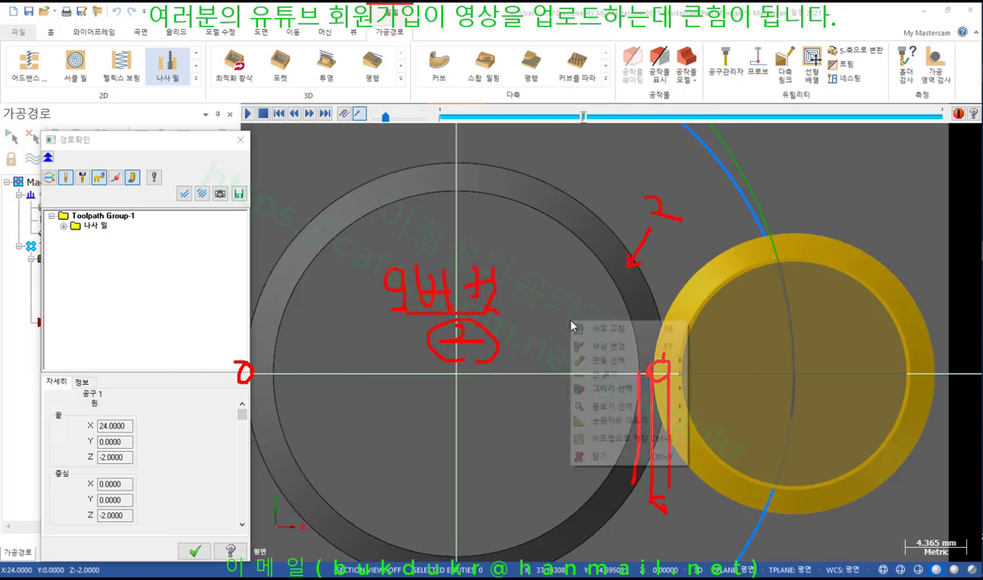
pyautogui.press('Escape')
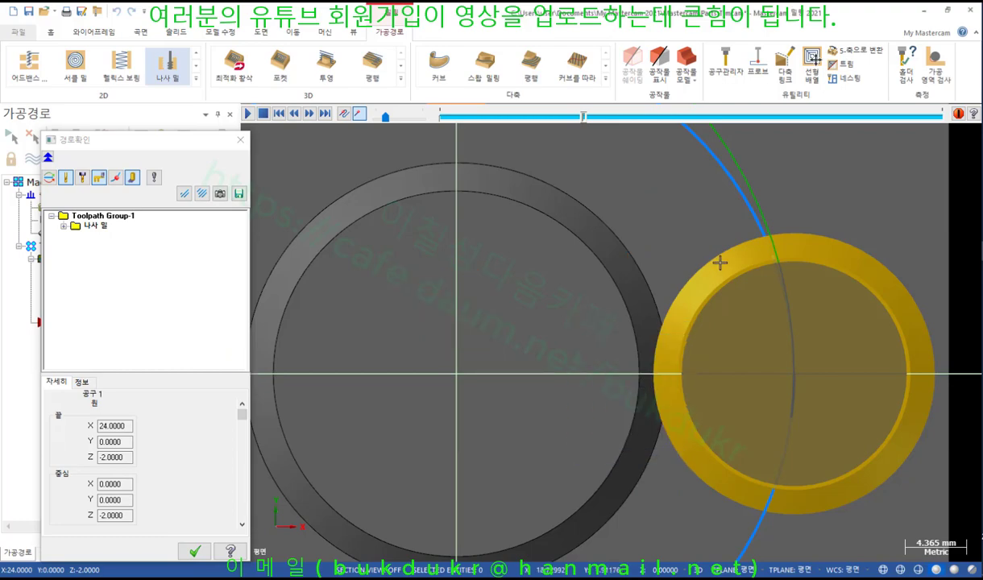
# - Continue the backplot down the helix, check the cutter against the boss from the front view (정면), and step to the next turn
pyautogui.scroll(-5, 720, 262)
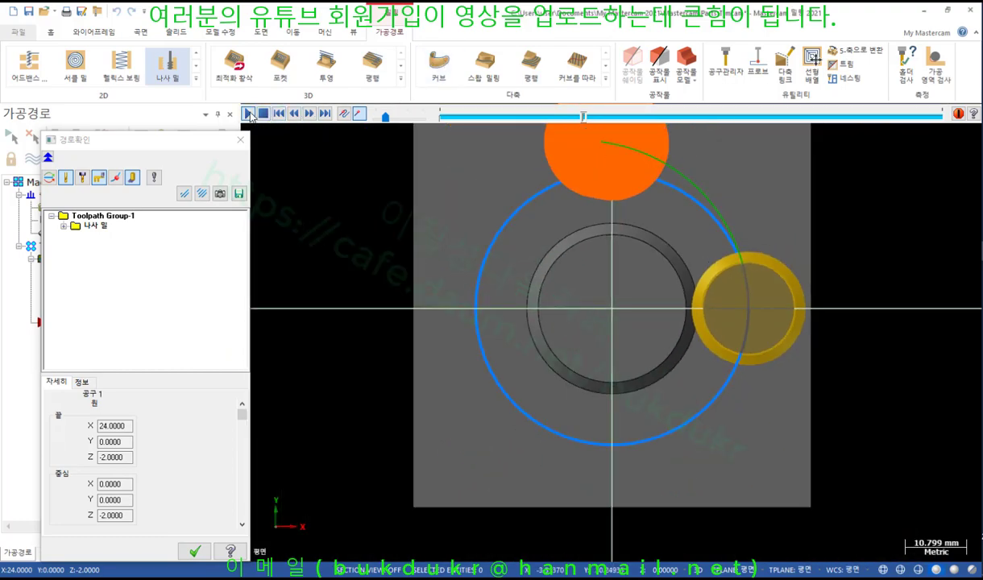
pyautogui.click(250, 115)
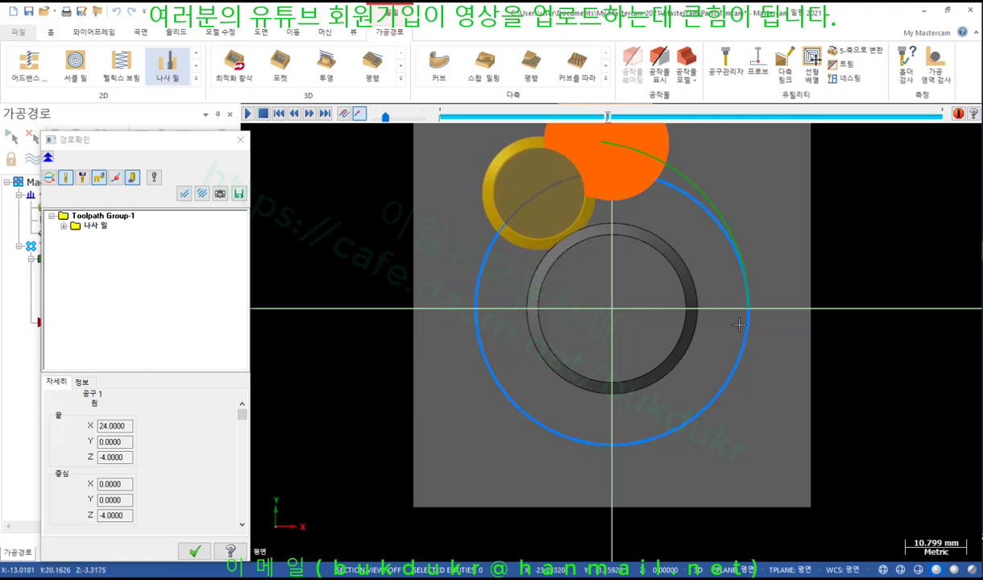
pyautogui.moveTo(739, 324); pyautogui.dragTo(522, 266, button='middle')
pyautogui.rightClick(413, 237)
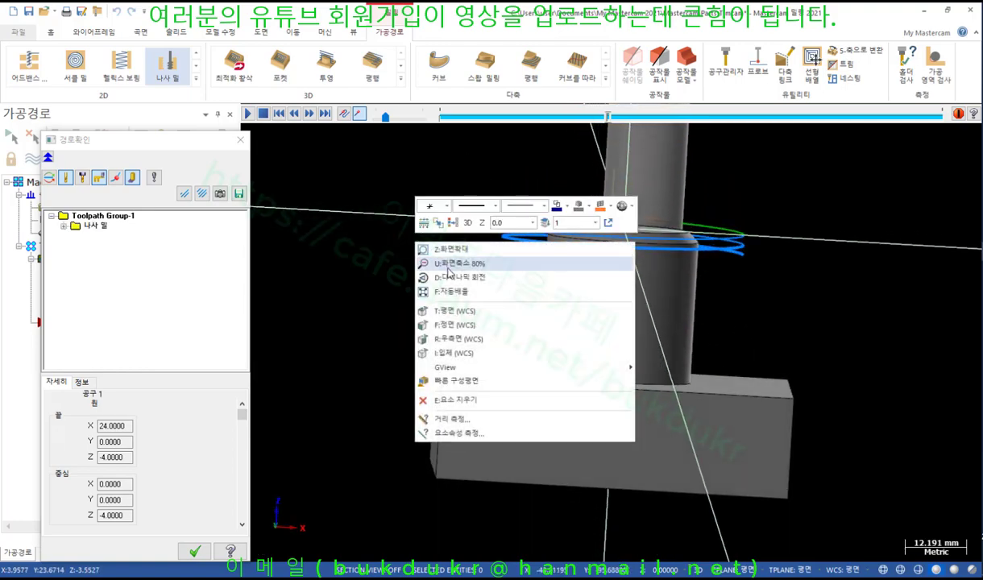
pyautogui.click(451, 325)
pyautogui.scroll(3, 620, 495)
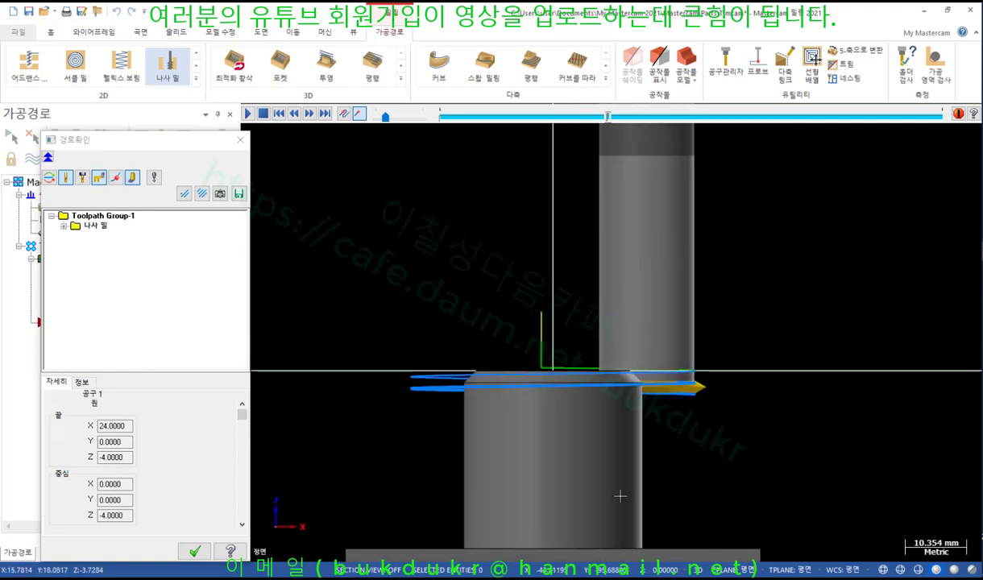
pyautogui.scroll(2, 619, 496)
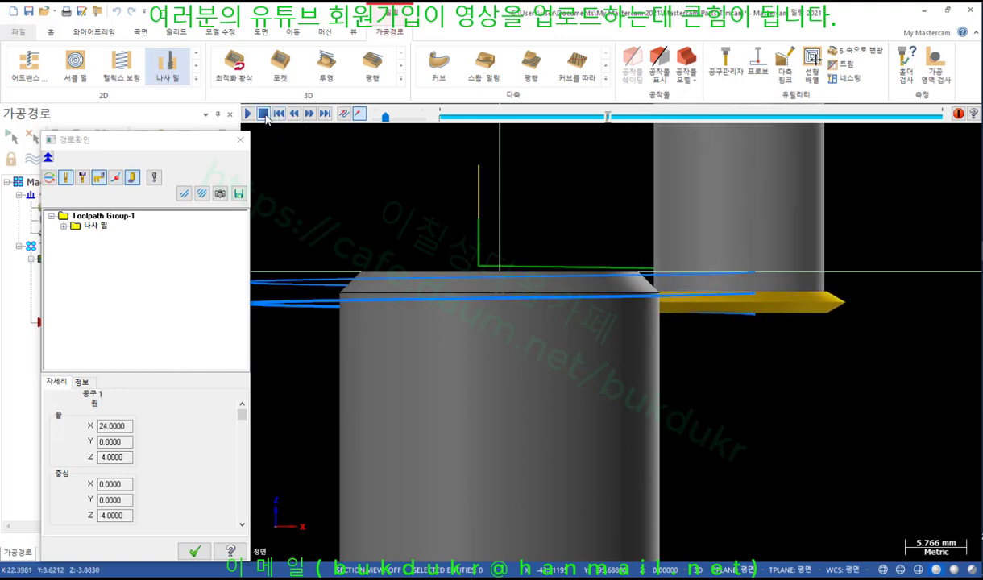
pyautogui.click(264, 114)
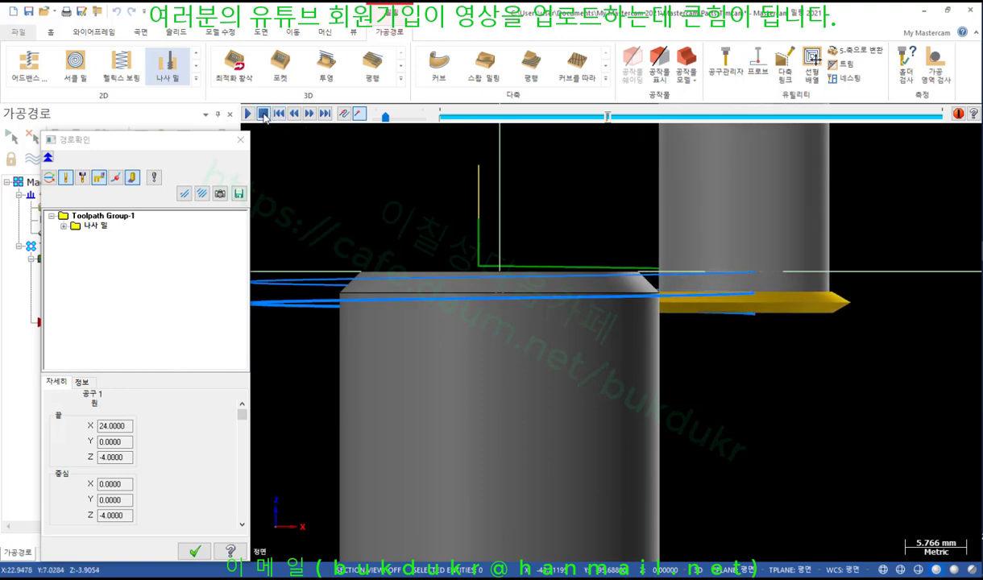
pyautogui.click(309, 113)
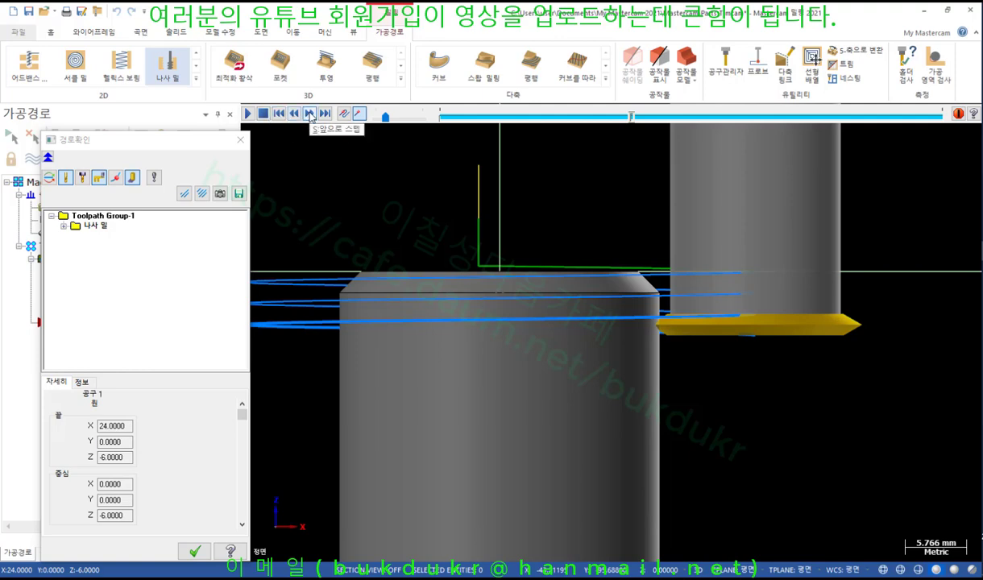
# - Step the thread mill backplot forward pass by pass down the boss to Z-19.5
pyautogui.click(309, 114)
pyautogui.click(309, 113)
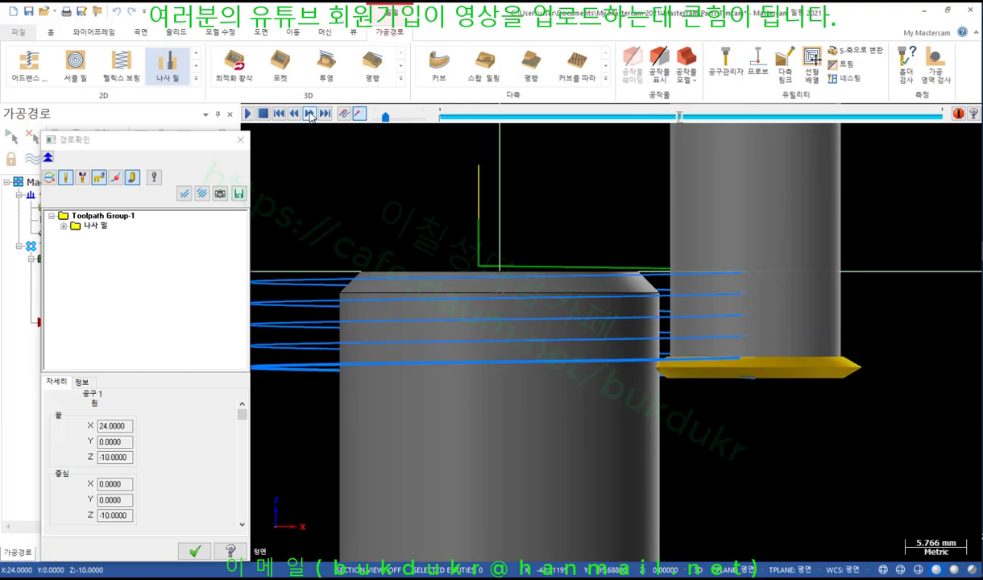
pyautogui.click(309, 114)
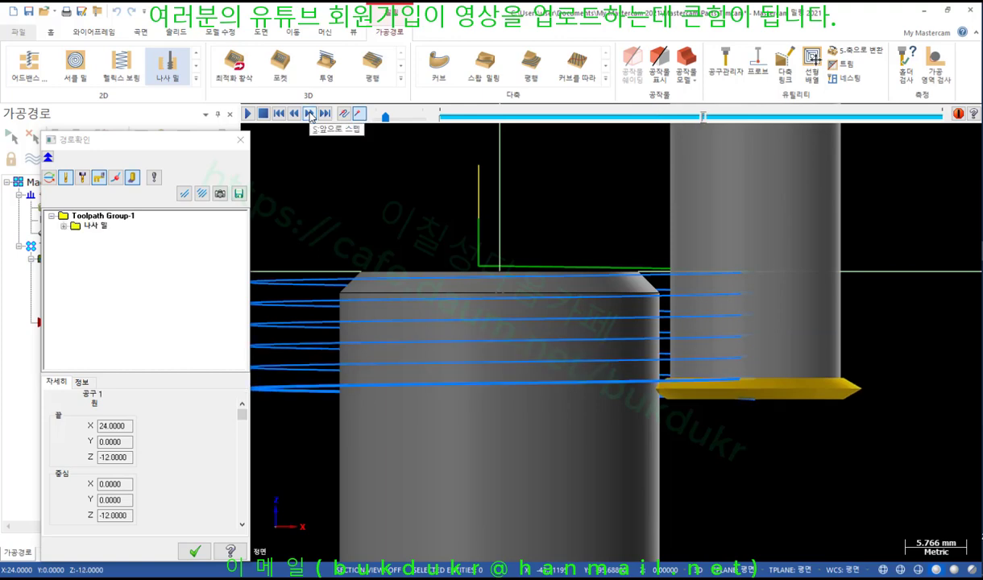
pyautogui.click(309, 113)
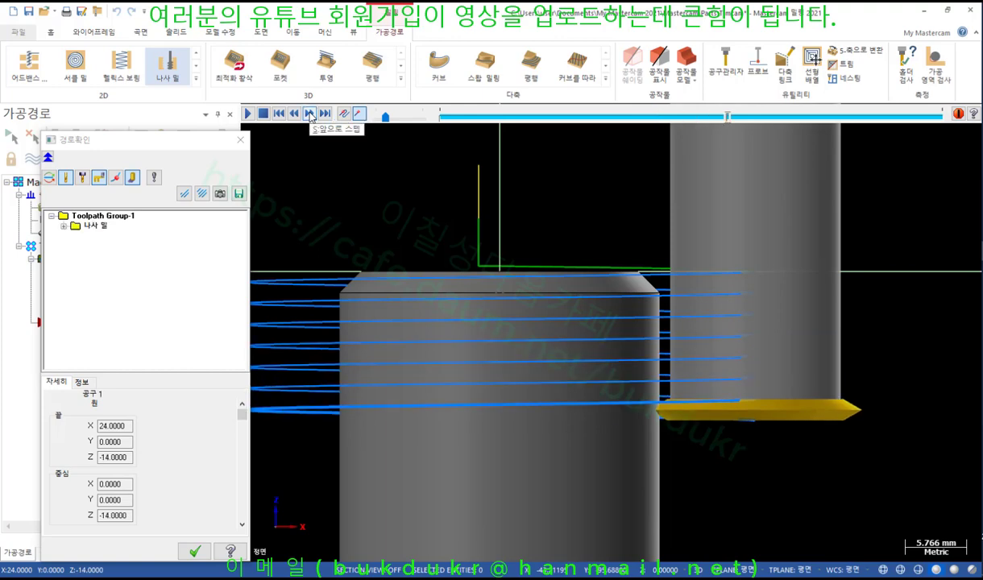
pyautogui.click(309, 113)
pyautogui.click(310, 114)
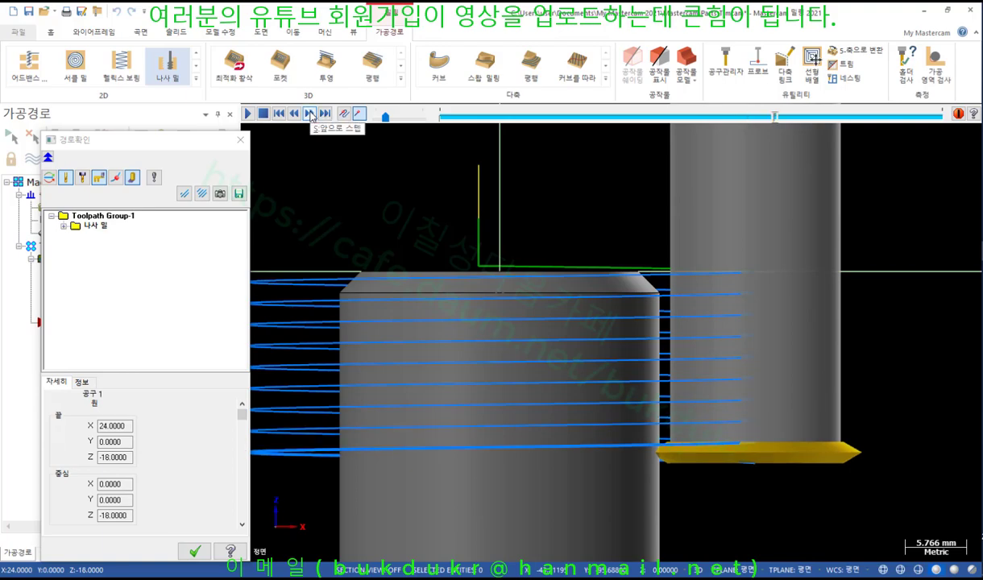
pyautogui.click(310, 114)
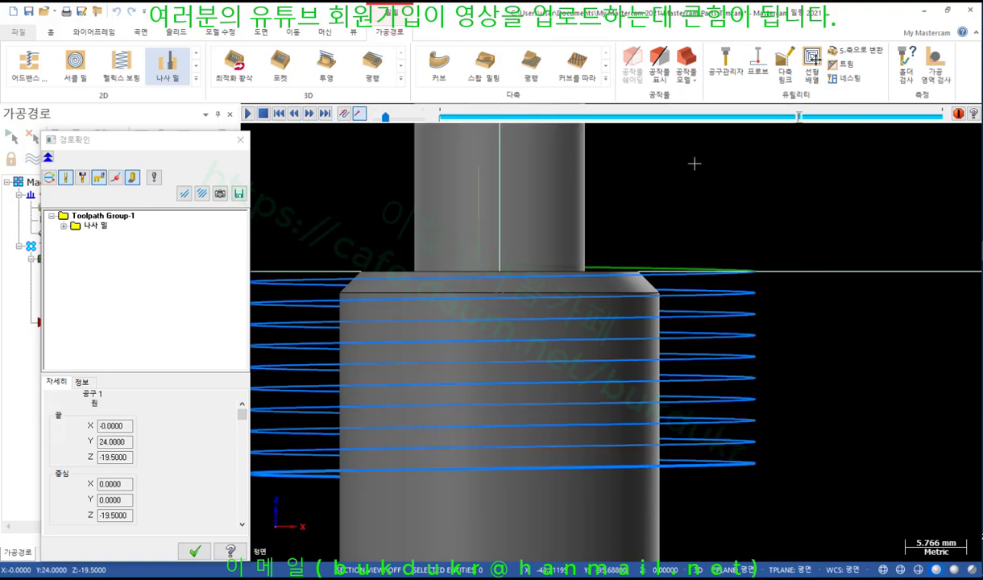
# - Examine the cutter's position at the end of the helical path from an orbited view, the front view and the top view
pyautogui.scroll(-1, 700, 236)
pyautogui.scroll(-1, 701, 235)
pyautogui.moveTo(769, 232); pyautogui.dragTo(781, 267, button='middle')
pyautogui.scroll(1, 782, 282)
pyautogui.moveTo(783, 307); pyautogui.dragTo(620, 278, button='middle')
pyautogui.scroll(1, 621, 278)
pyautogui.rightClick(596, 228)
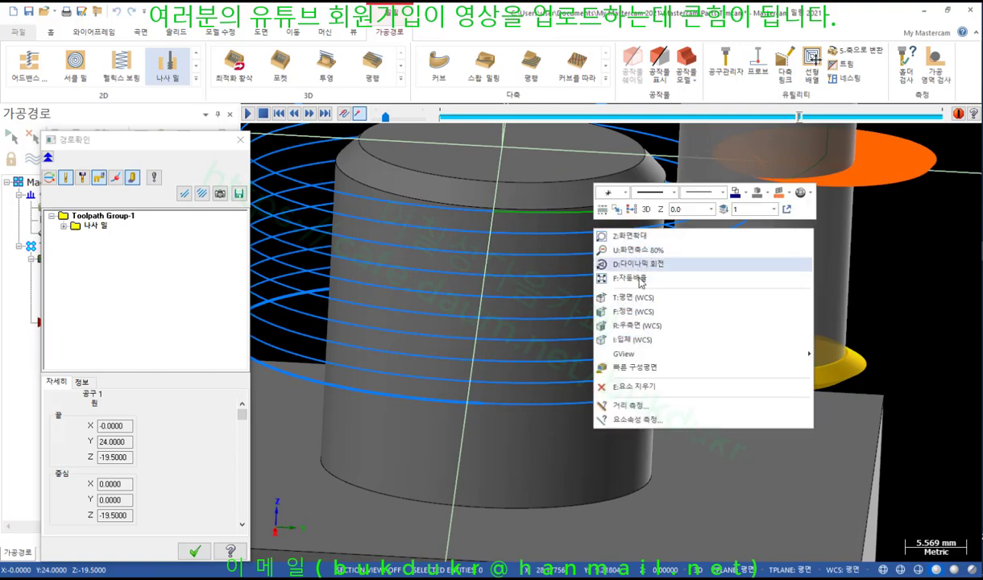
pyautogui.click(636, 314)
pyautogui.rightClick(611, 292)
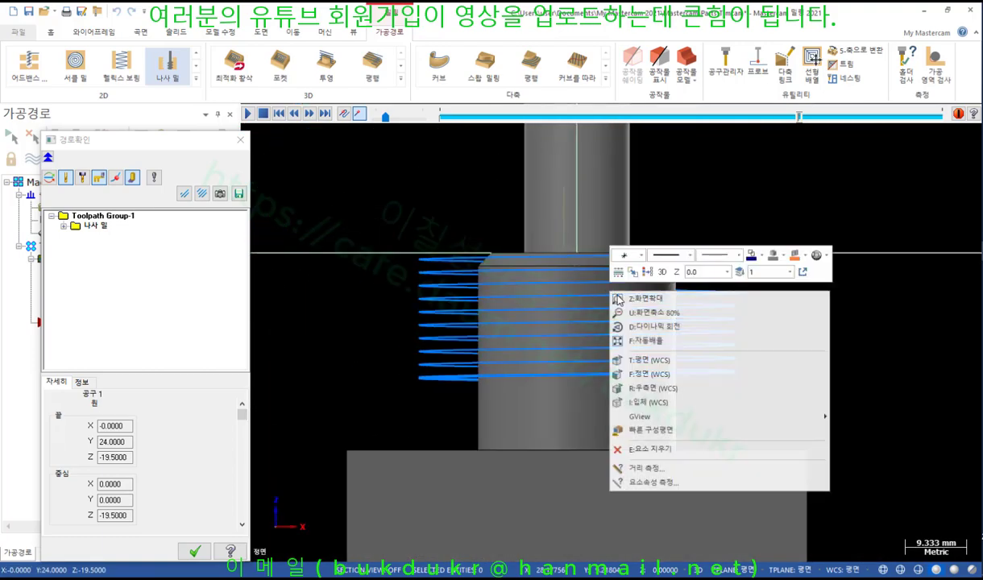
pyautogui.click(639, 361)
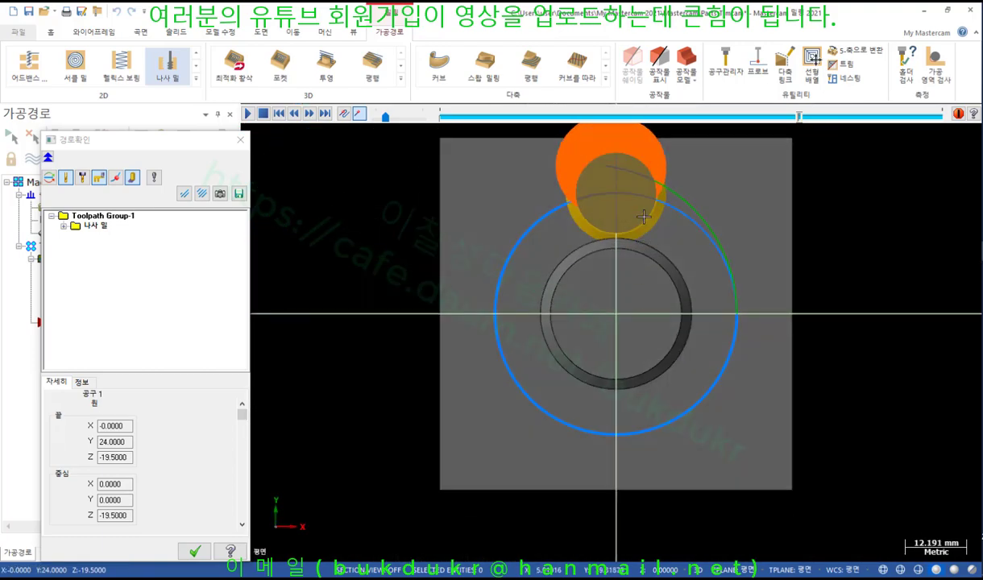
pyautogui.scroll(3, 616, 256)
pyautogui.scroll(-3, 594, 268)
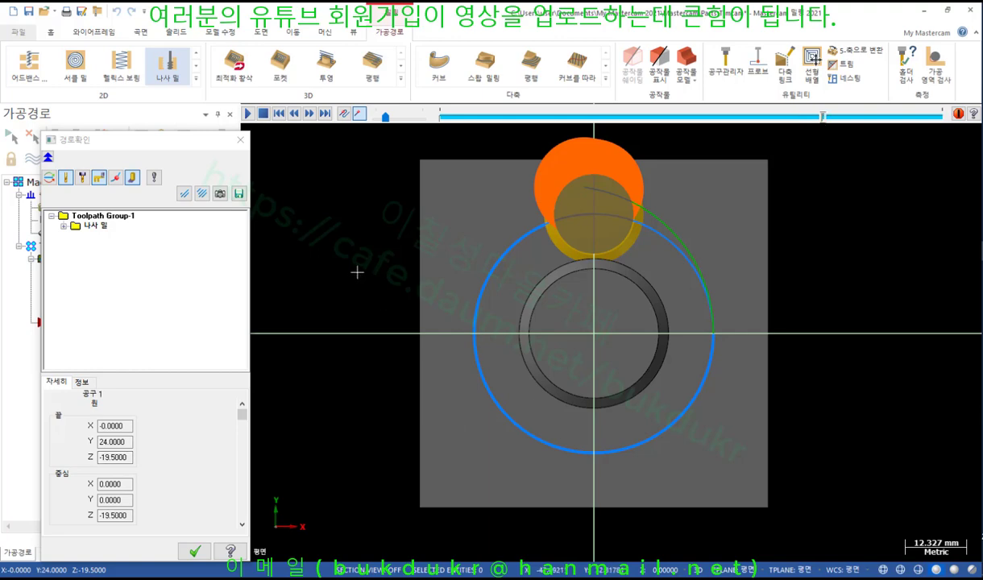
# - Advance the backplot to the exit move and mark its arc and centre Z value in red, then clear the marks
pyautogui.press('s')
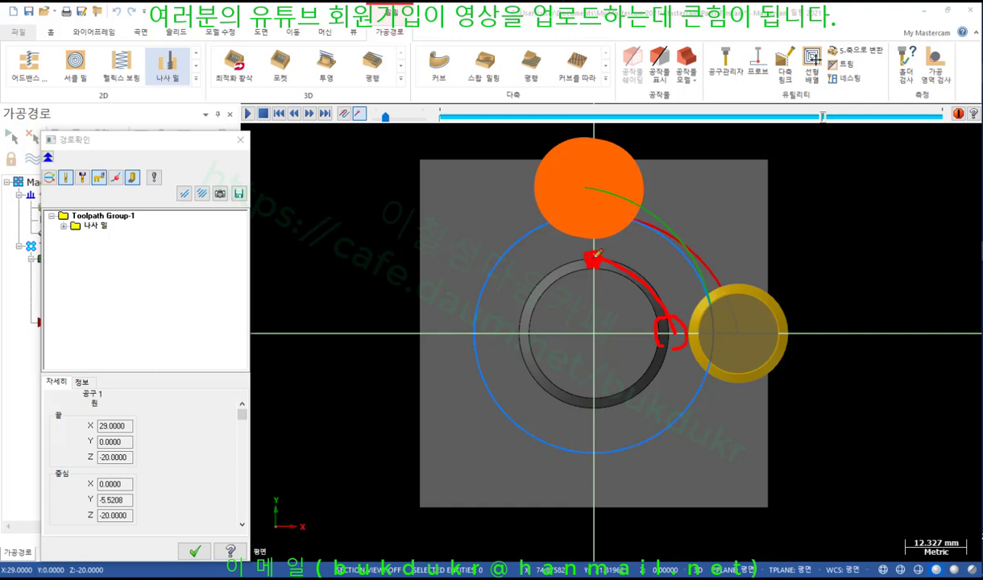
pyautogui.moveTo(639, 281)
pyautogui.mouseDown()
pyautogui.moveTo(666, 317)
pyautogui.moveTo(667, 301)
pyautogui.moveTo(598, 255)
pyautogui.moveTo(647, 280)
pyautogui.moveTo(668, 327)
pyautogui.mouseUp()
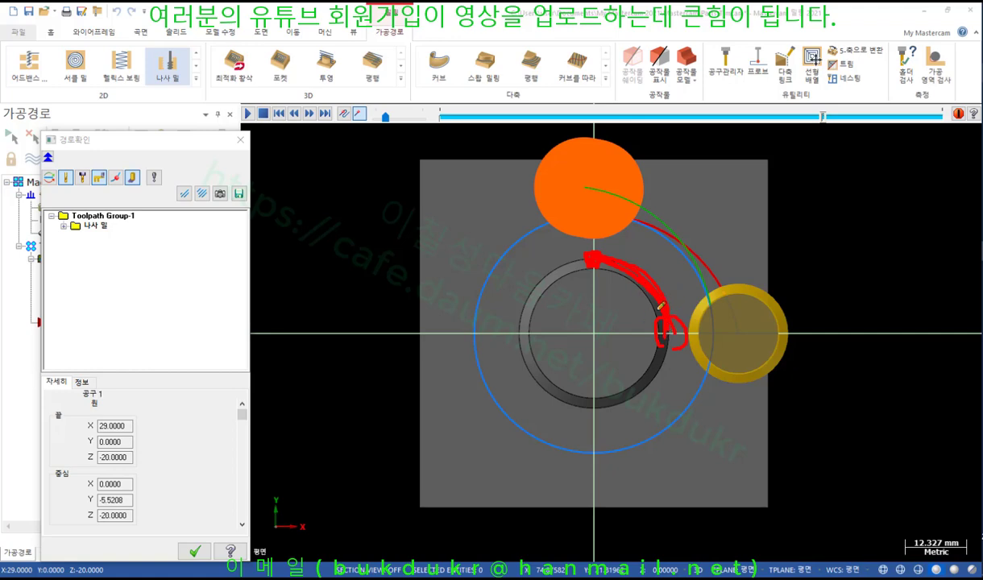
pyautogui.moveTo(153, 506)
pyautogui.mouseDown()
pyautogui.moveTo(109, 506)
pyautogui.moveTo(66, 528)
pyautogui.moveTo(158, 531)
pyautogui.moveTo(158, 507)
pyautogui.mouseUp()
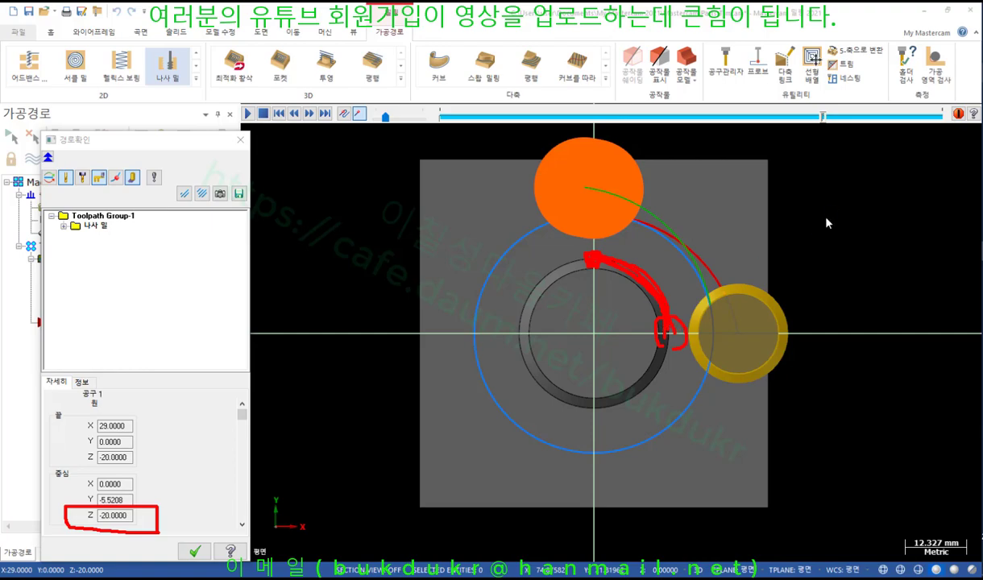
pyautogui.rightClick(787, 208)
pyautogui.click(838, 339)
# - In the front view, mark the lower edge and tip level of the cutter and label the depth Z-20
pyautogui.rightClick(830, 225)
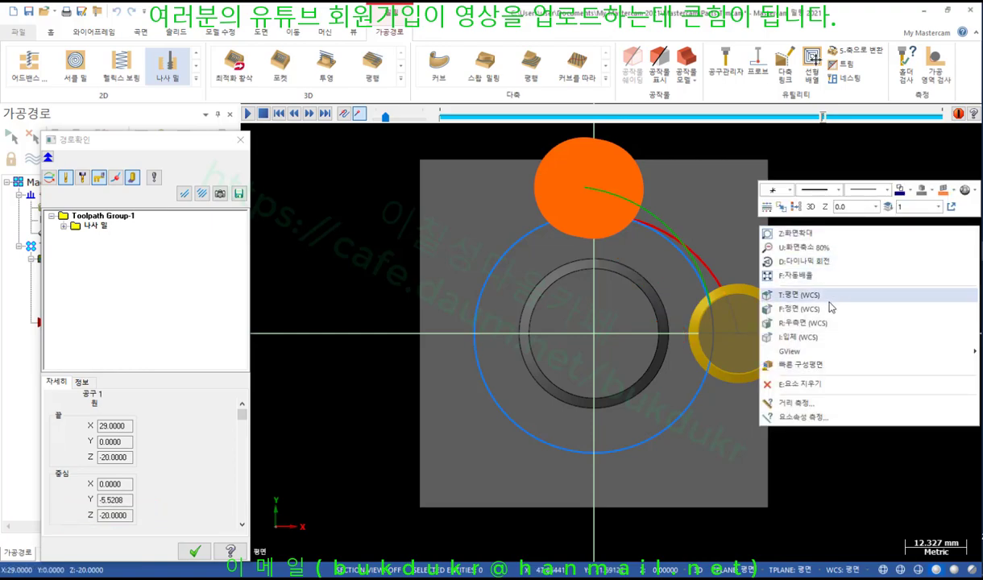
pyautogui.click(802, 309)
pyautogui.scroll(5, 723, 309)
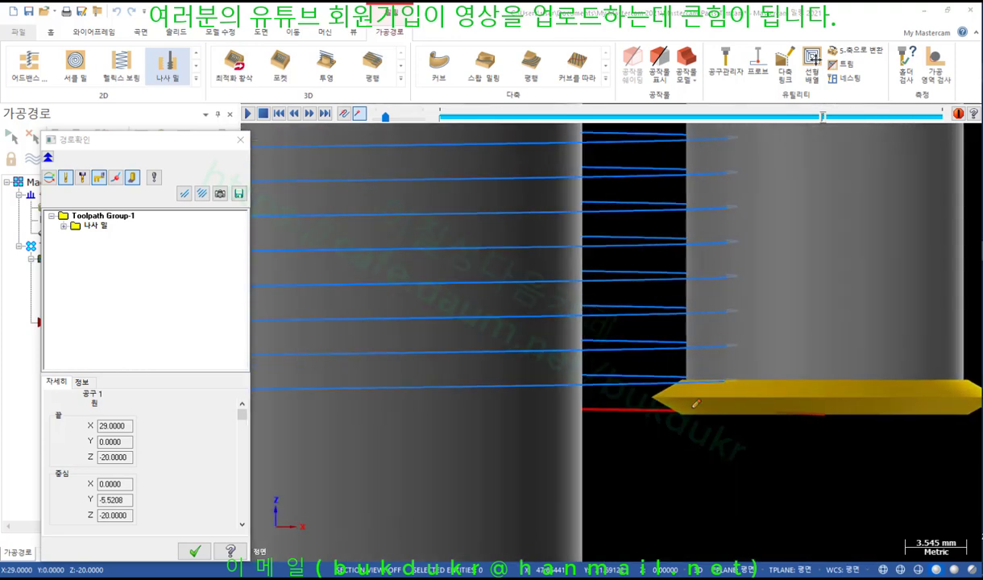
pyautogui.moveTo(689, 415); pyautogui.dragTo(630, 416)
pyautogui.moveTo(661, 406); pyautogui.dragTo(599, 410)
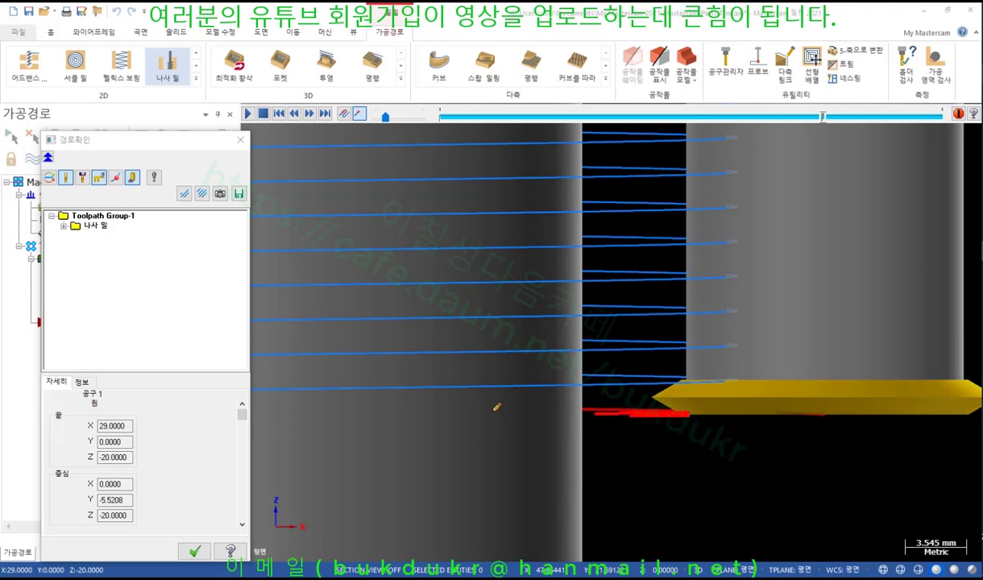
pyautogui.moveTo(498, 407)
pyautogui.mouseDown()
pyautogui.moveTo(480, 417)
pyautogui.moveTo(506, 435)
pyautogui.moveTo(549, 423)
pyautogui.mouseUp()
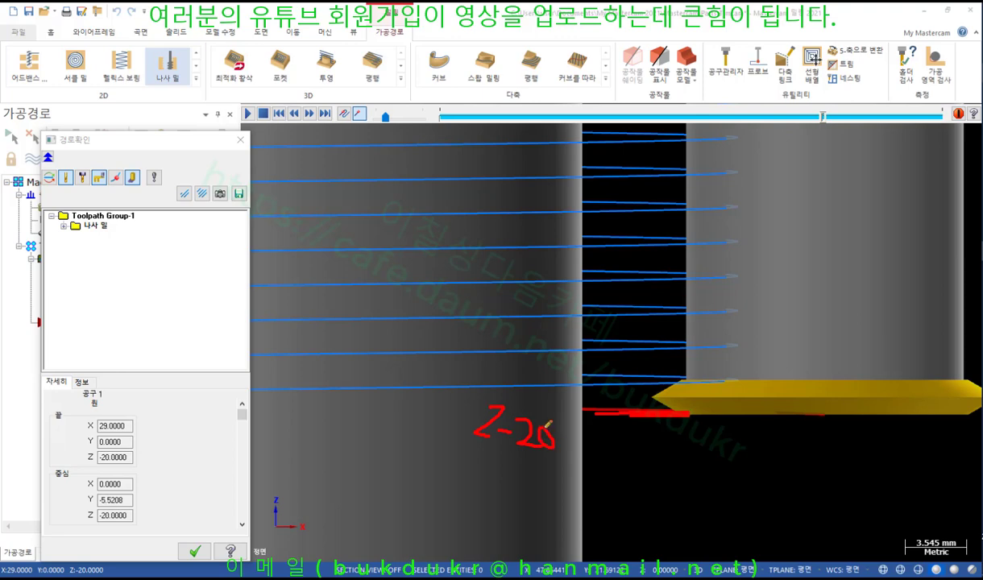
pyautogui.moveTo(669, 392); pyautogui.dragTo(578, 397)
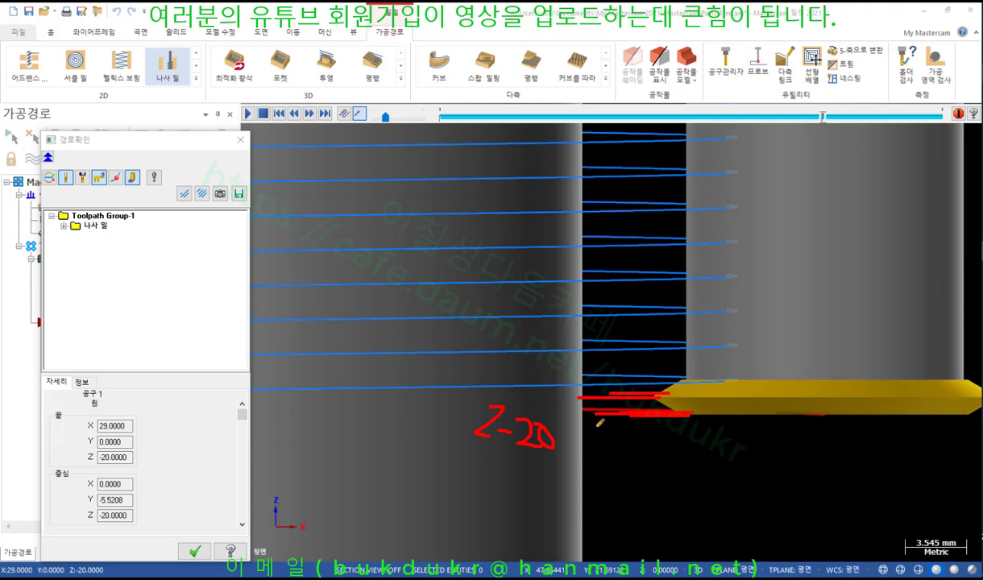
# - Sketch a hatched floor line beneath the cutter and circle the end point's Z value, then clear the marks
pyautogui.moveTo(581, 429); pyautogui.dragTo(911, 429)
pyautogui.moveTo(600, 438); pyautogui.dragTo(587, 457)
pyautogui.moveTo(672, 435); pyautogui.dragTo(626, 477)
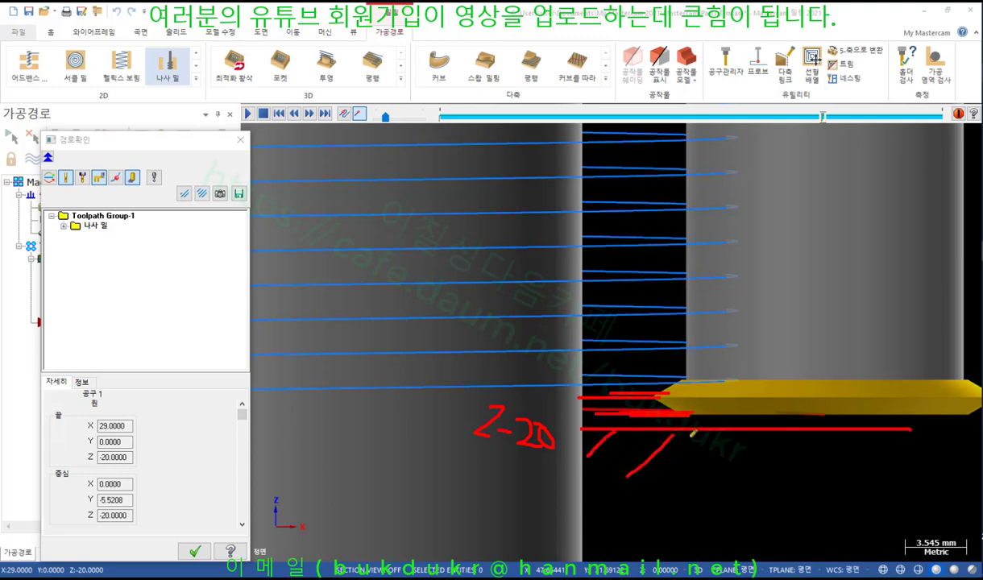
pyautogui.moveTo(755, 432); pyautogui.dragTo(669, 501)
pyautogui.moveTo(829, 442); pyautogui.dragTo(769, 516)
pyautogui.moveTo(902, 443); pyautogui.dragTo(867, 524)
pyautogui.moveTo(705, 403); pyautogui.dragTo(847, 407)
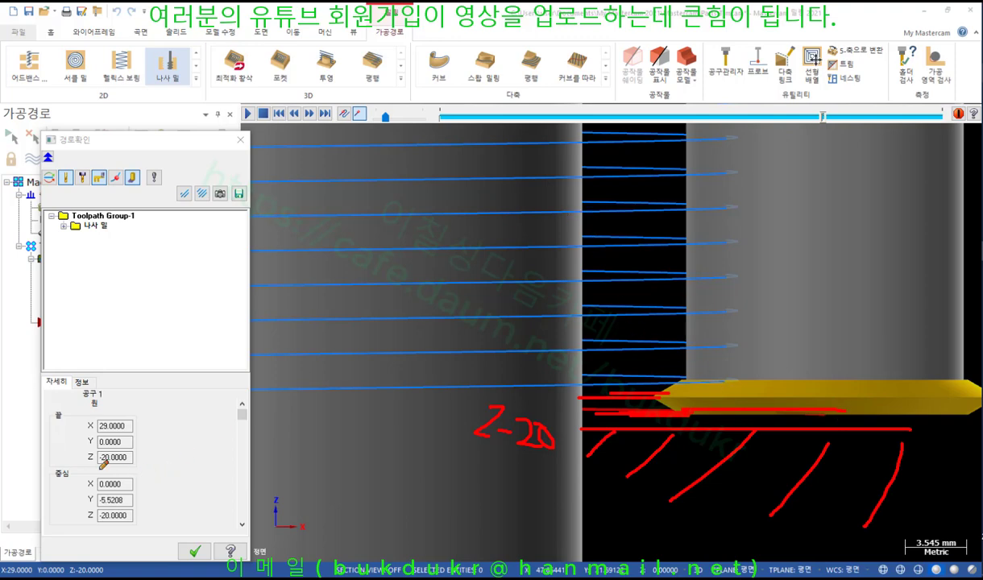
pyautogui.moveTo(103, 462)
pyautogui.mouseDown()
pyautogui.moveTo(133, 466)
pyautogui.moveTo(137, 453)
pyautogui.moveTo(79, 460)
pyautogui.mouseUp()
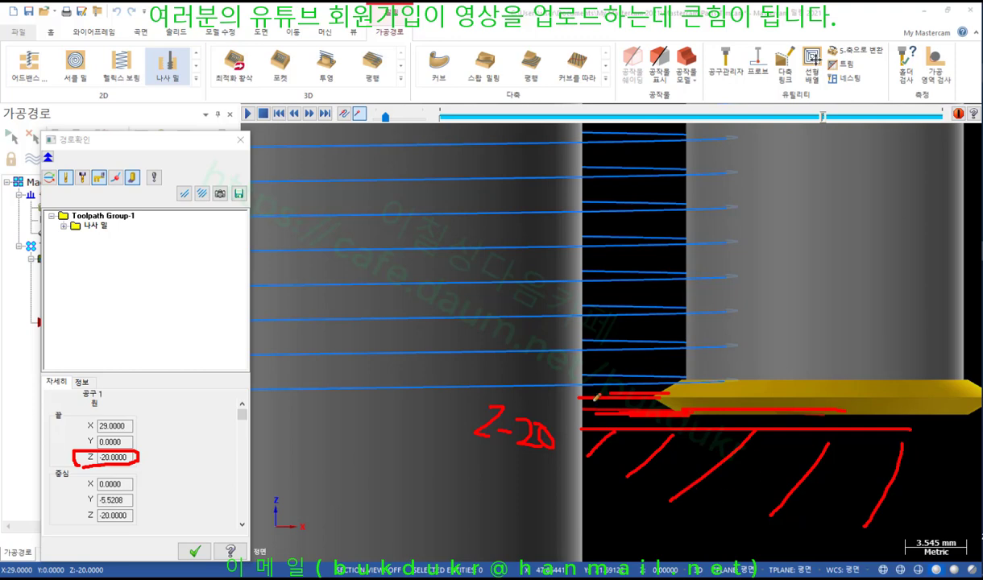
pyautogui.rightClick(669, 269)
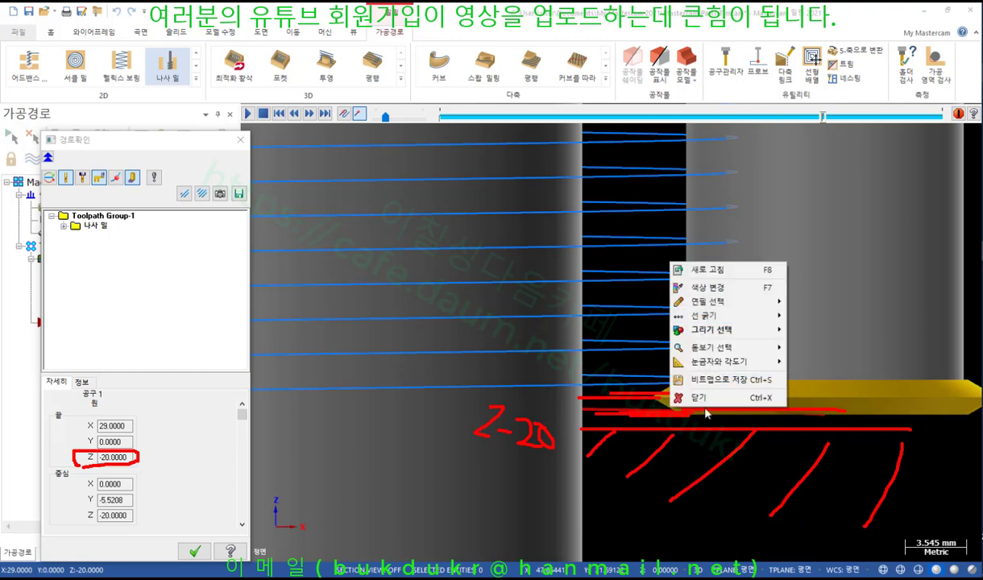
pyautogui.click(700, 399)
# - Mark the gap from the cutter tip to the boss wall with a red arrow, then clear the marks
pyautogui.scroll(-2, 784, 406)
pyautogui.scroll(-1, 784, 406)
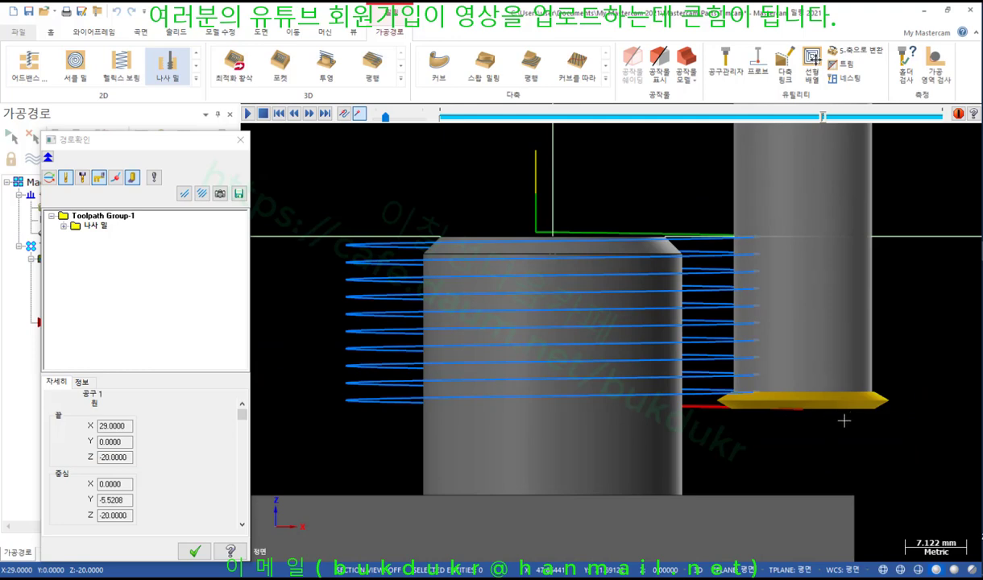
pyautogui.scroll(2, 898, 417)
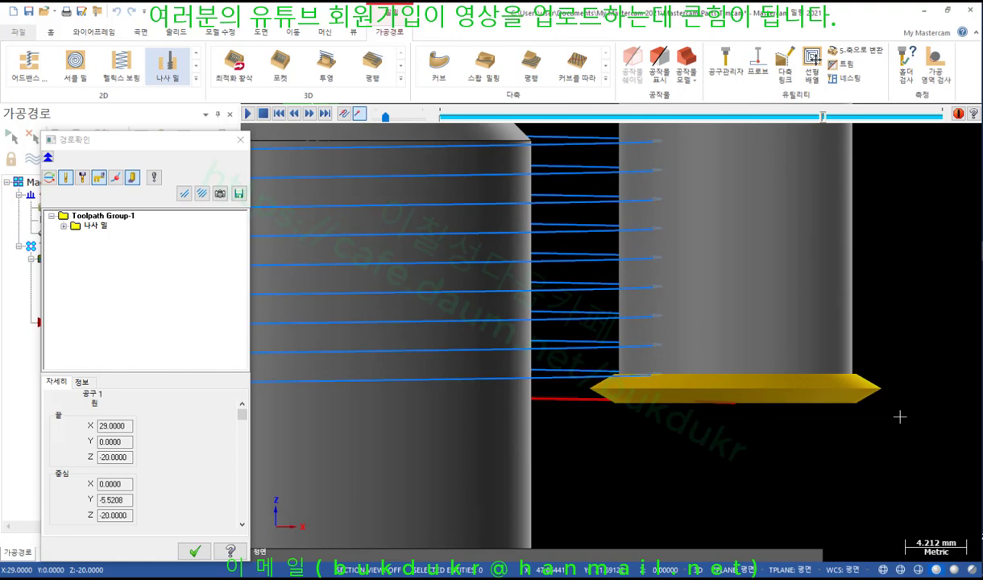
pyautogui.scroll(1, 899, 416)
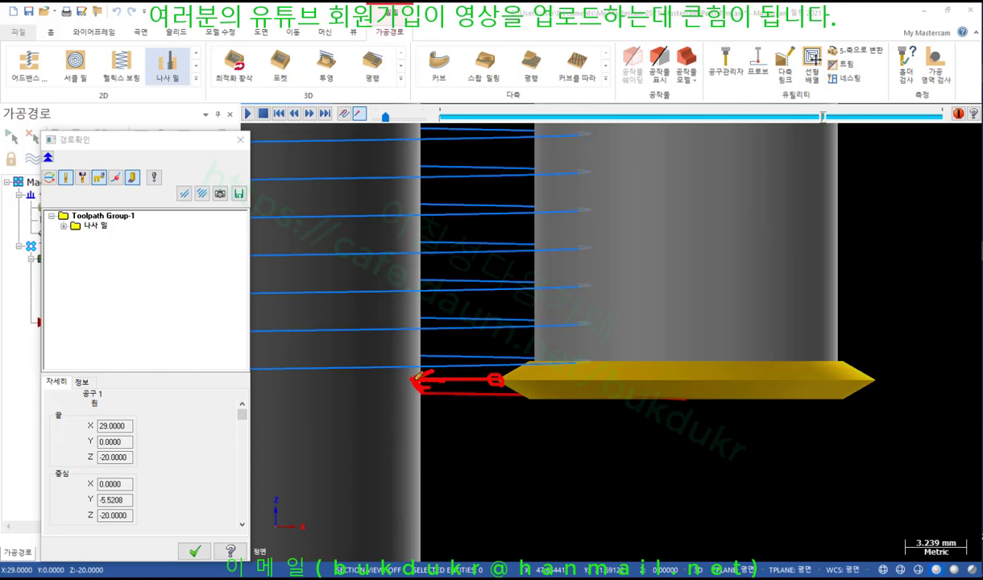
pyautogui.moveTo(419, 375)
pyautogui.mouseDown()
pyautogui.moveTo(395, 377)
pyautogui.moveTo(582, 377)
pyautogui.moveTo(538, 382)
pyautogui.moveTo(555, 394)
pyautogui.moveTo(575, 390)
pyautogui.moveTo(548, 373)
pyautogui.mouseUp()
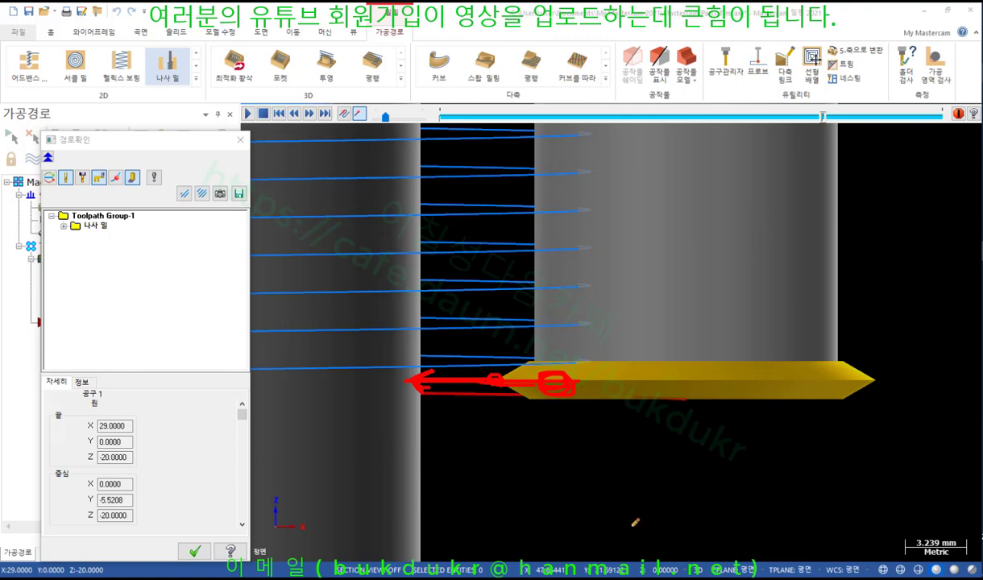
pyautogui.rightClick(608, 487)
pyautogui.click(653, 481)
# - Show the whole thread toolpath in the isometric view and close the backplot
pyautogui.scroll(-2, 725, 468)
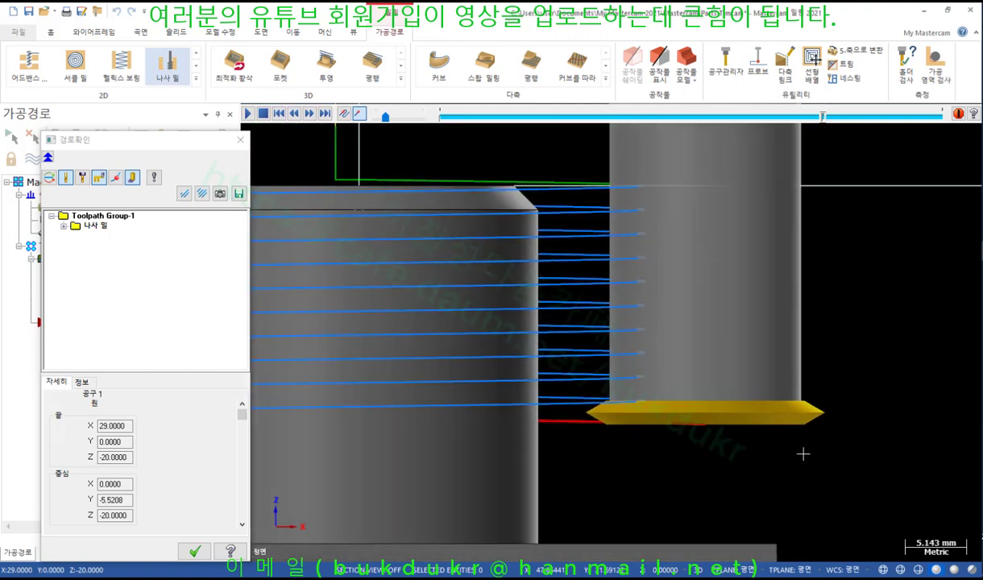
pyautogui.scroll(-2, 774, 371)
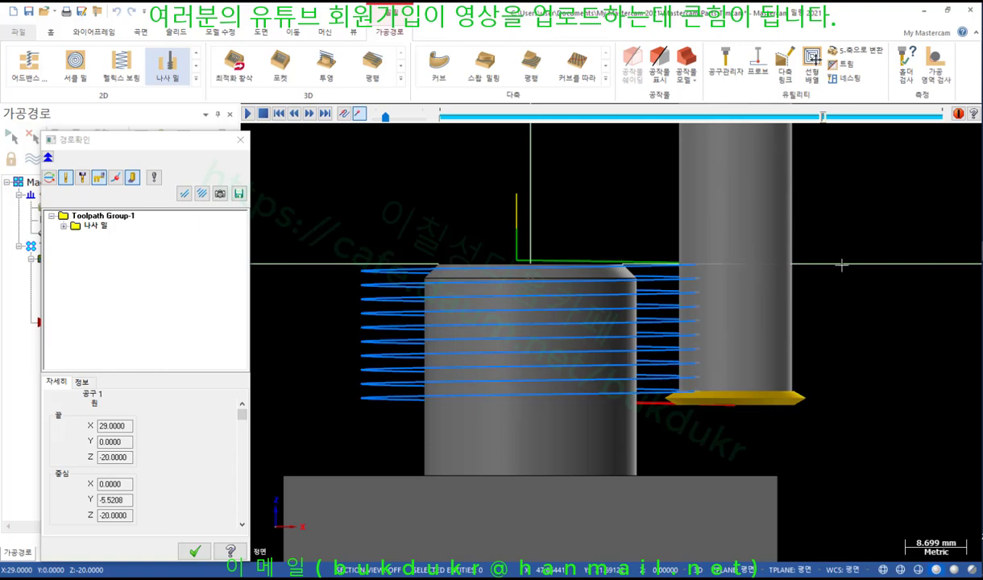
pyautogui.hotkey('alt', '7')
pyautogui.scroll(-1, 830, 302)
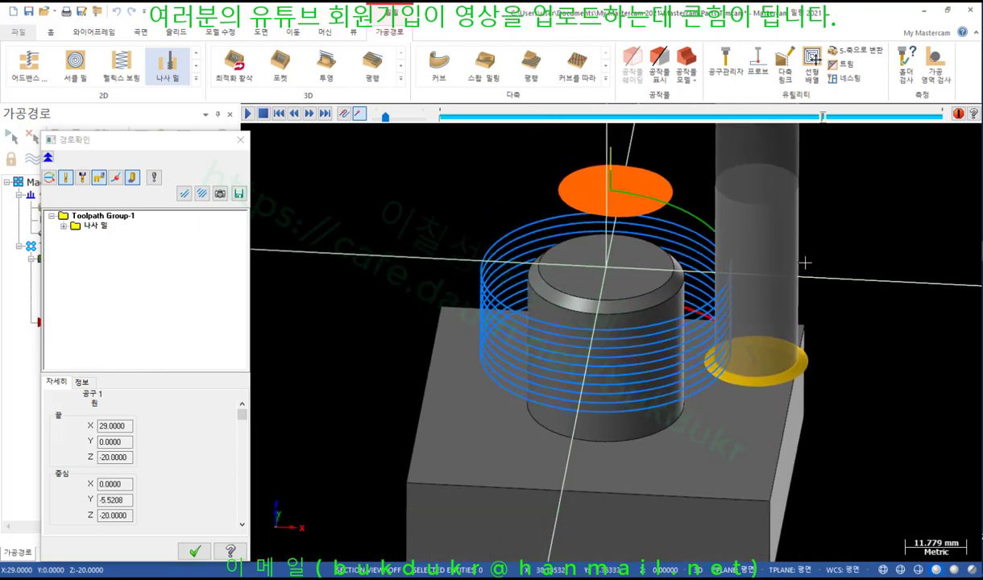
pyautogui.click(196, 552)
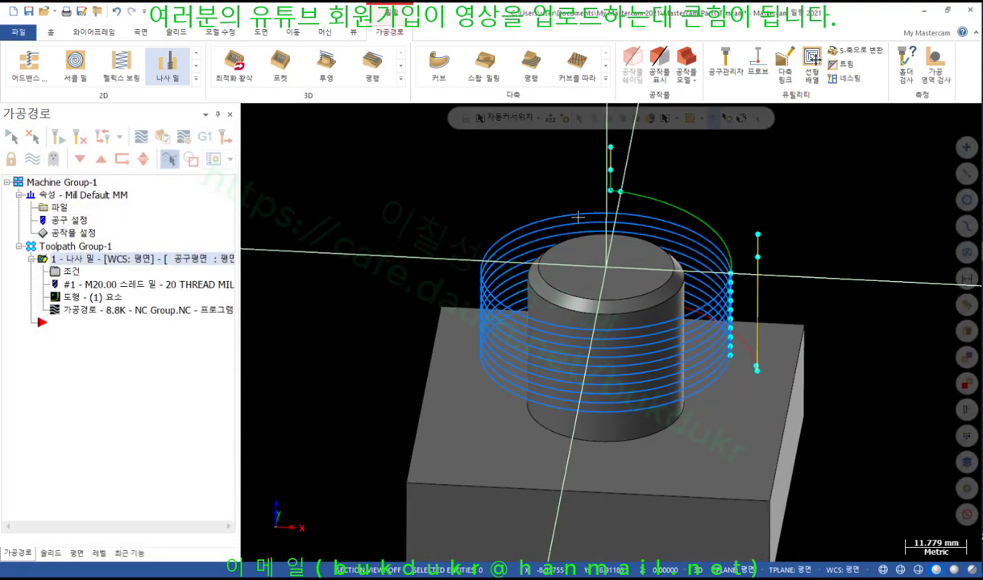
# - Open the thread mill operation in the machining simulator and advance it to the third move, viewing the boss from several angles
pyautogui.scroll(-2, 532, 258)
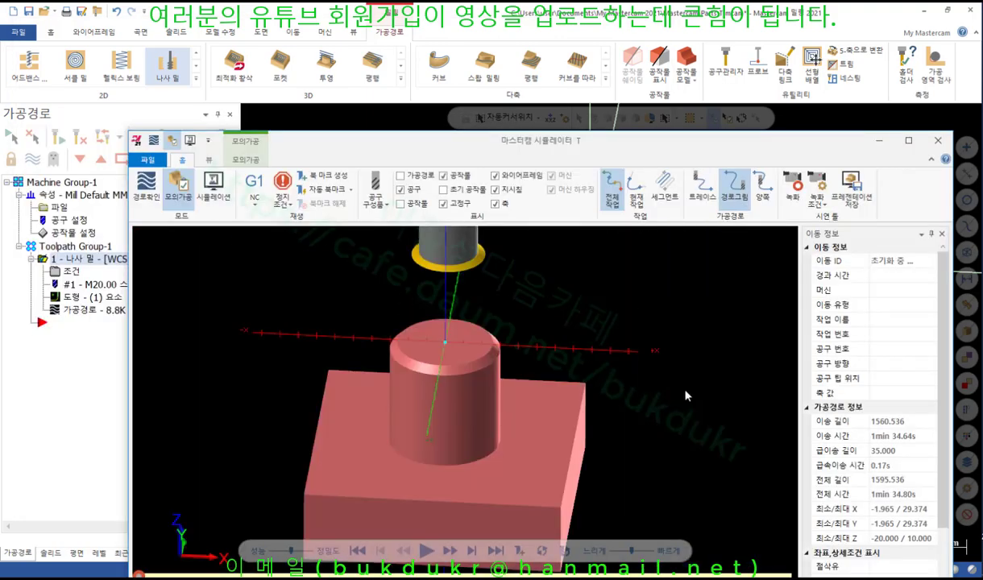
pyautogui.scroll(4, 474, 392)
pyautogui.scroll(-1, 474, 392)
pyautogui.moveTo(474, 393); pyautogui.dragTo(474, 353, button='middle')
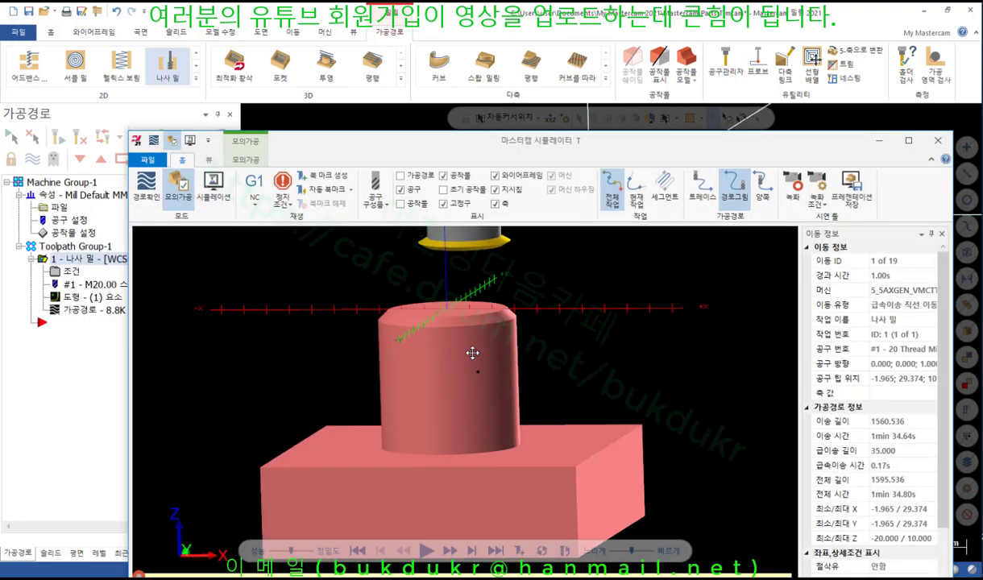
pyautogui.scroll(-2, 467, 436)
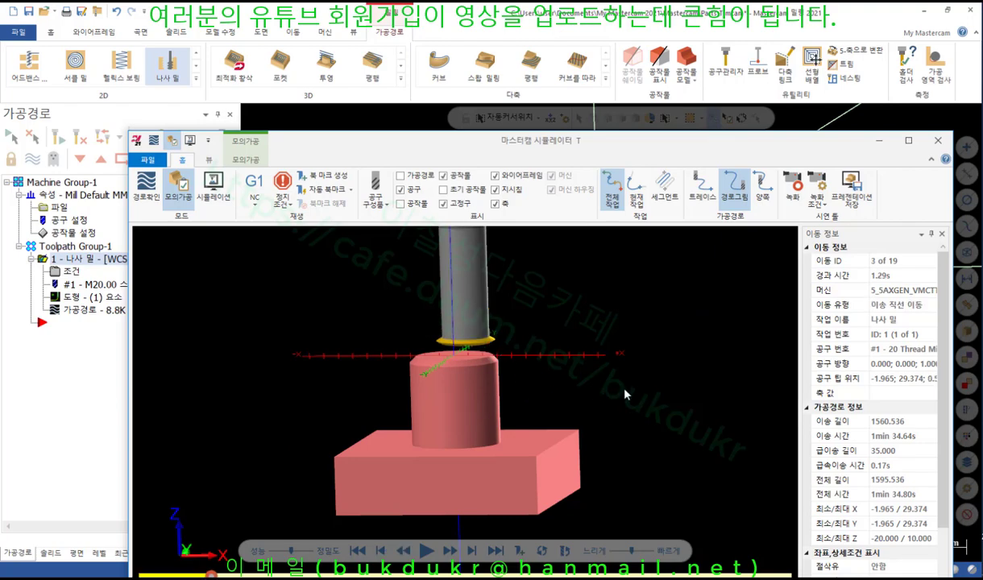
pyautogui.moveTo(624, 394); pyautogui.dragTo(504, 377, button='middle')
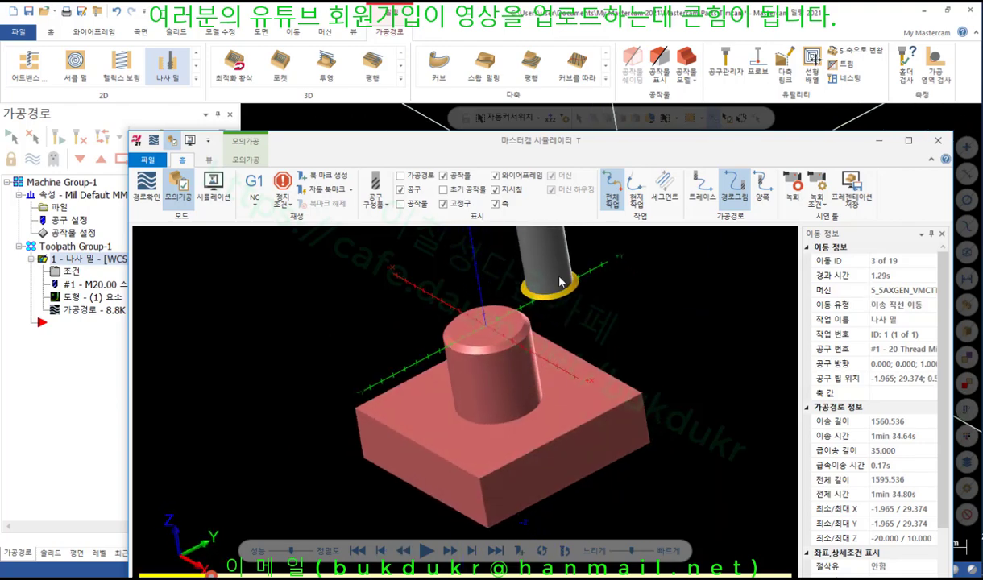
# - Advance the simulation to the fifth move and examine the cutter beside the boss's chamfered edge in the front view
pyautogui.scroll(3, 612, 283)
pyautogui.moveTo(677, 312); pyautogui.dragTo(563, 351, button='middle')
pyautogui.scroll(3, 530, 354)
pyautogui.rightClick(492, 292)
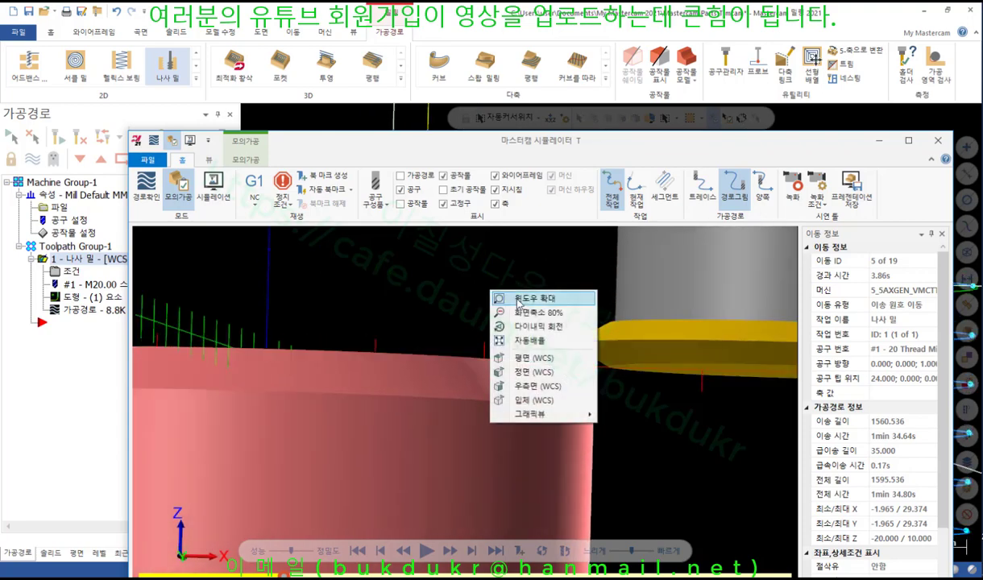
pyautogui.click(532, 373)
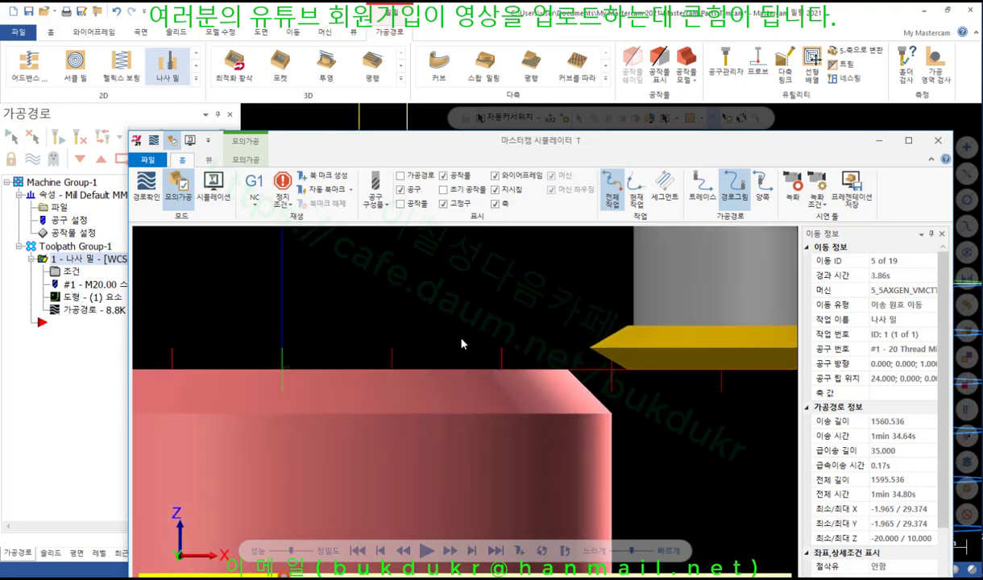
# - Advance the machining simulation to the sixth move and examine the cutter tip against the boss's chamfered edge up close
pyautogui.scroll(-3, 528, 386)
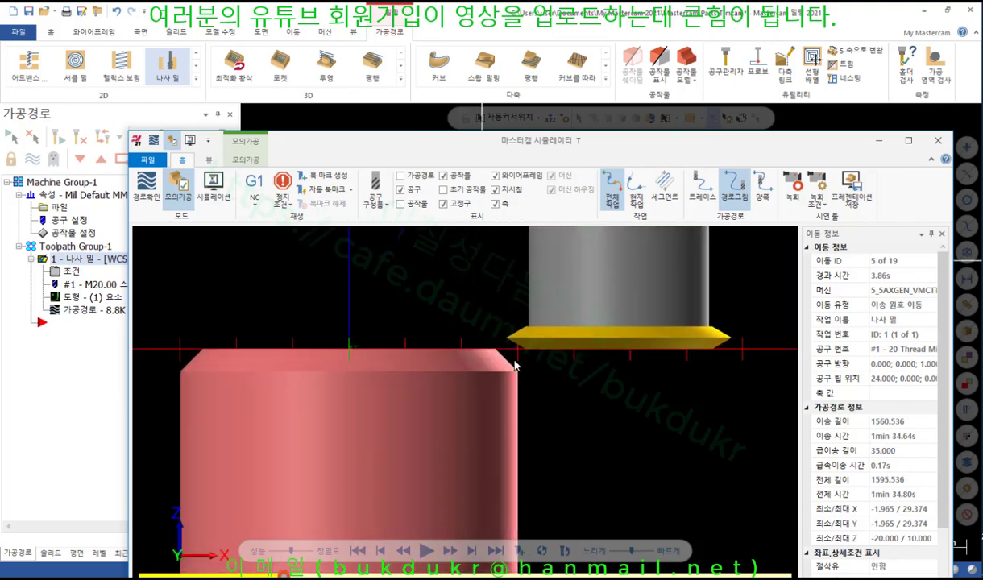
pyautogui.scroll(2, 516, 351)
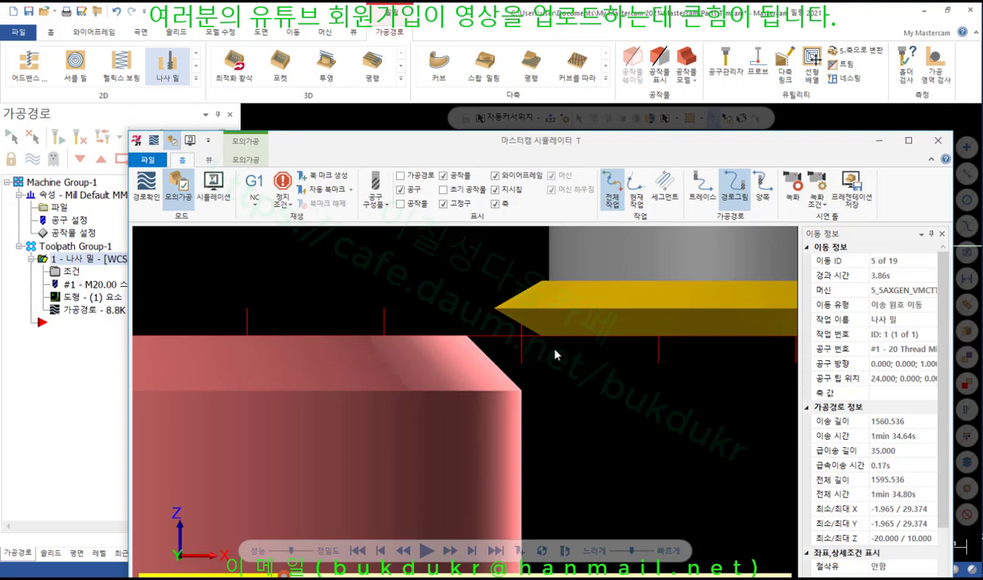
pyautogui.scroll(-5, 494, 350)
pyautogui.press('s')
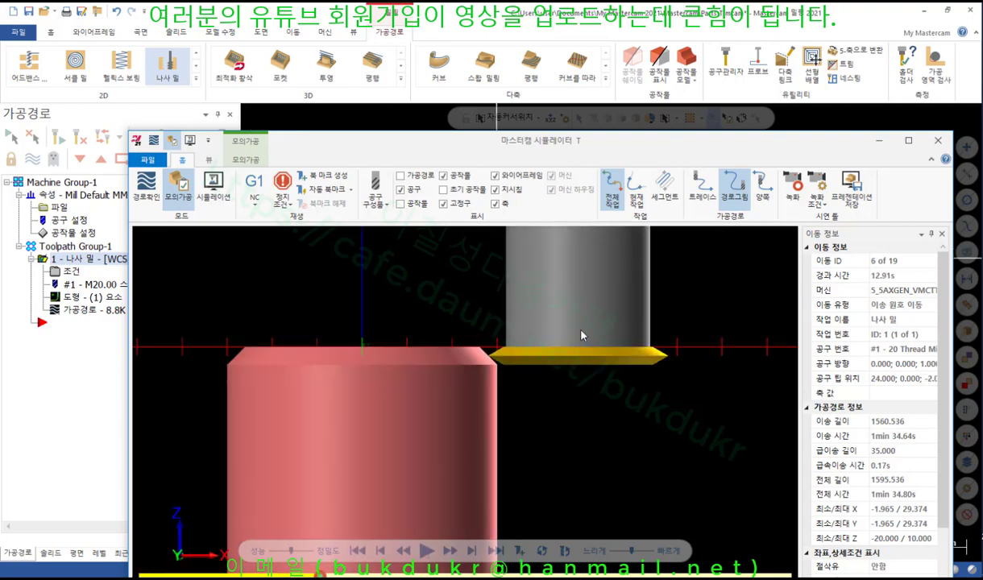
pyautogui.scroll(5, 524, 339)
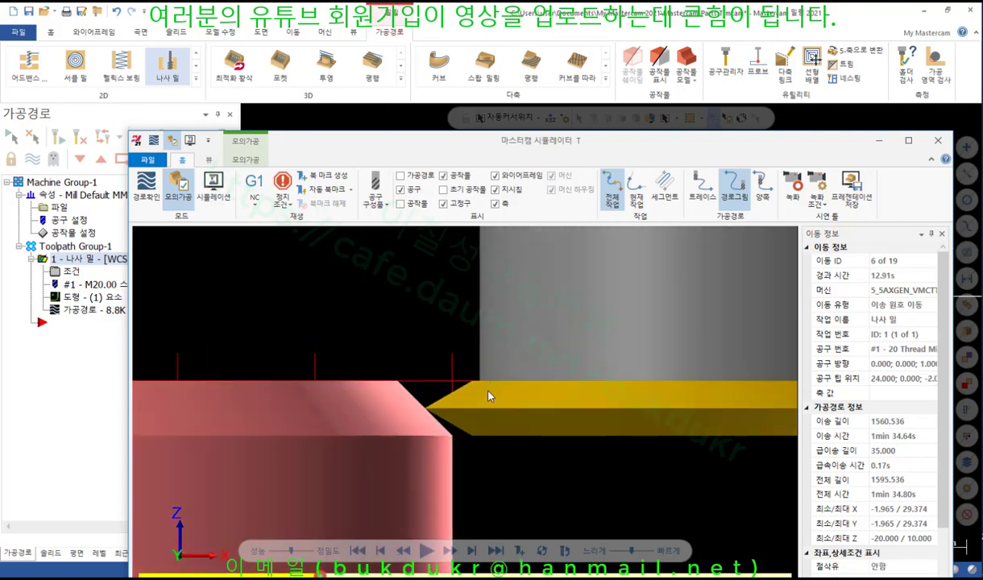
pyautogui.scroll(2, 426, 417)
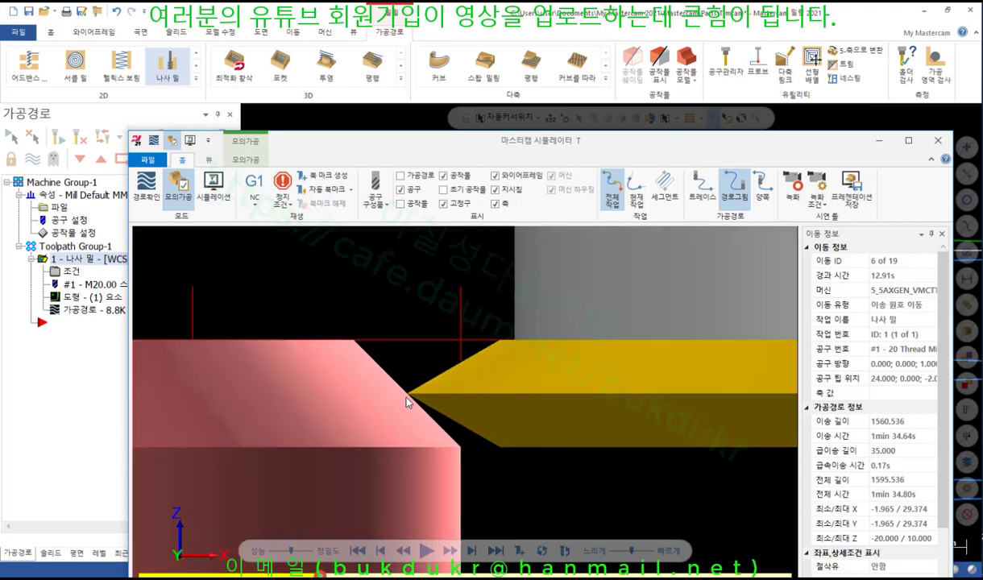
pyautogui.scroll(-4, 484, 338)
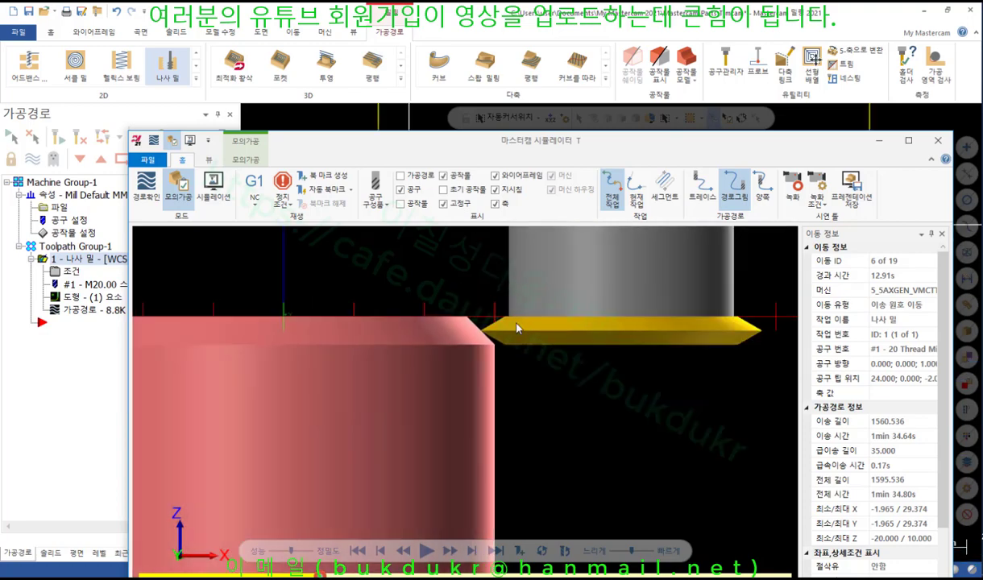
# - Advance the simulation to the eleventh move, viewing the thread grooves on the boss from several angles
pyautogui.scroll(-2, 517, 328)
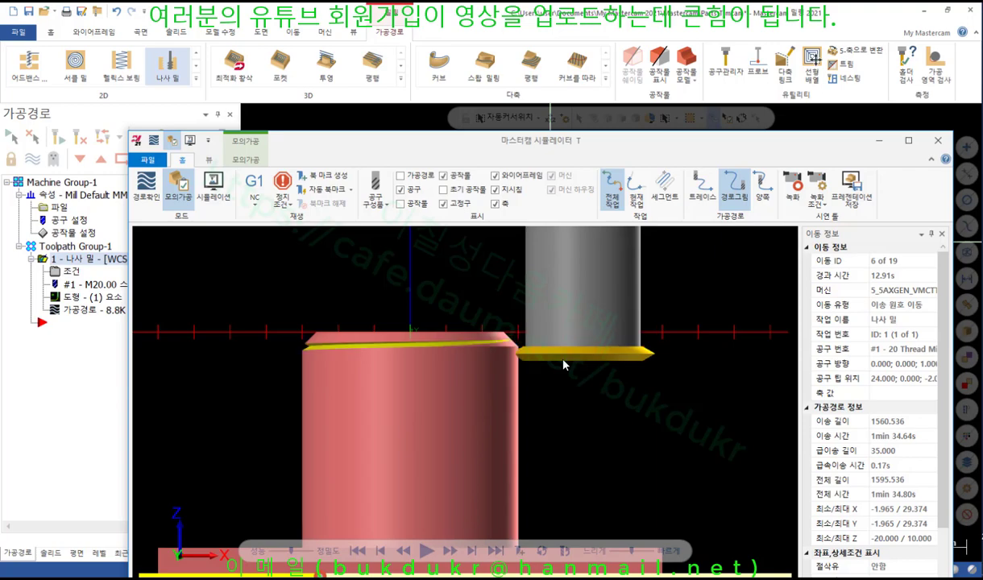
pyautogui.moveTo(560, 358); pyautogui.dragTo(572, 380, button='middle')
pyautogui.scroll(5, 532, 367)
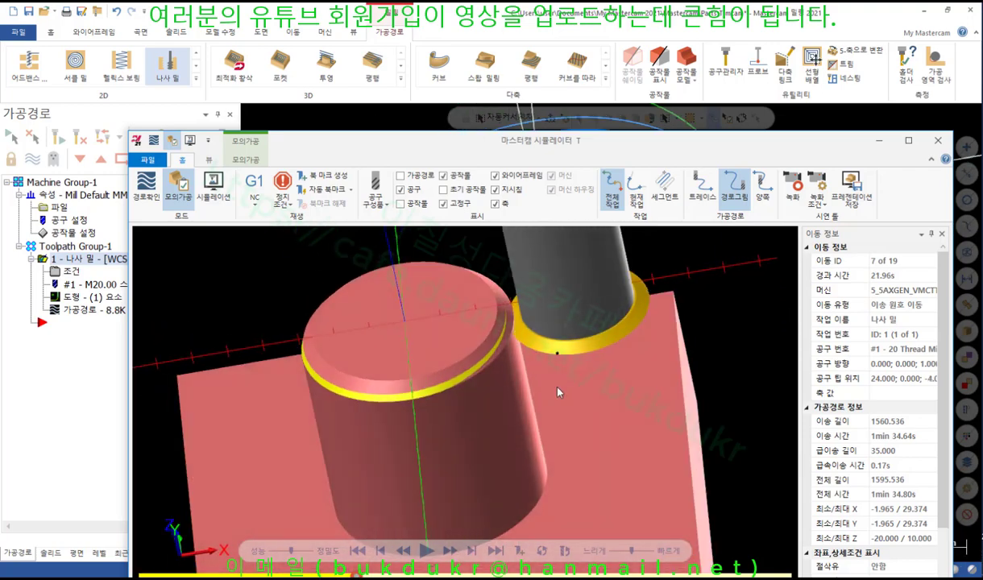
pyautogui.scroll(-5, 449, 252)
pyautogui.moveTo(455, 339)
pyautogui.mouseDown(button='middle')
pyautogui.moveTo(548, 327)
pyautogui.moveTo(626, 350)
pyautogui.moveTo(457, 329)
pyautogui.mouseUp(button='middle')
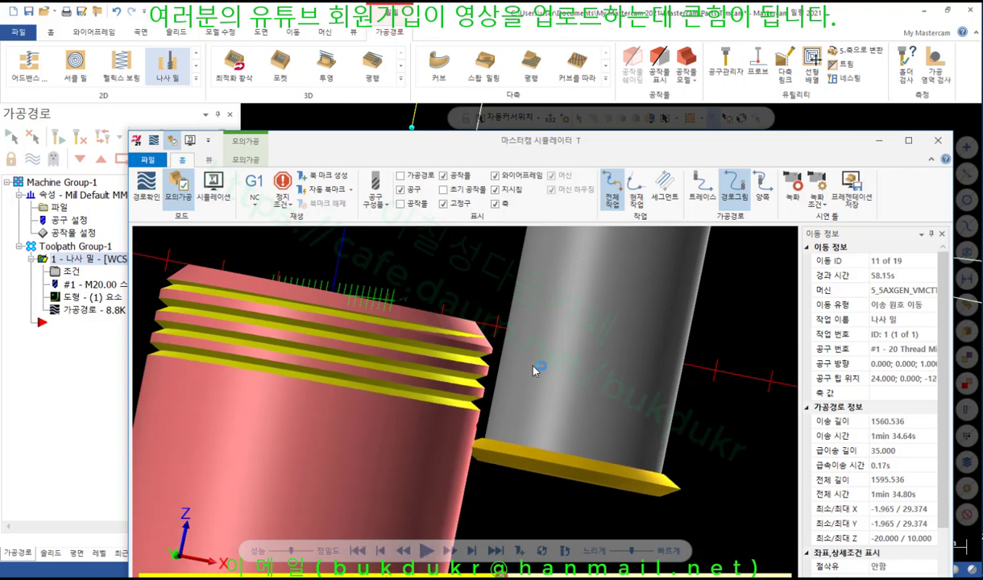
# - Advance the simulation to the thirteenth move and examine the thread profile beside the cutter from the side
pyautogui.moveTo(474, 370); pyautogui.dragTo(474, 348, button='middle')
pyautogui.scroll(3, 454, 336)
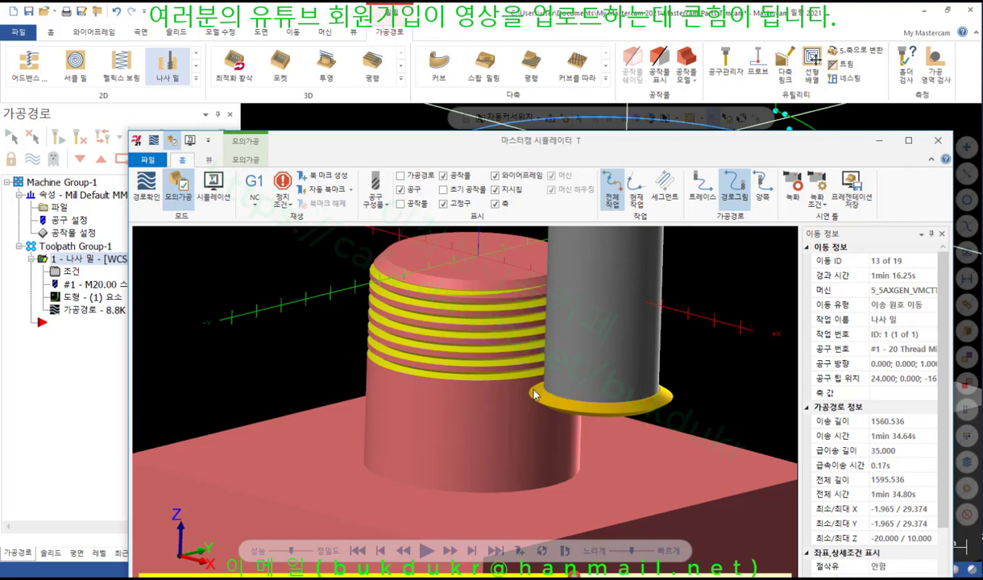
pyautogui.moveTo(550, 397)
pyautogui.mouseDown(button='middle')
pyautogui.moveTo(518, 386)
pyautogui.moveTo(539, 370)
pyautogui.moveTo(539, 385)
pyautogui.mouseUp(button='middle')
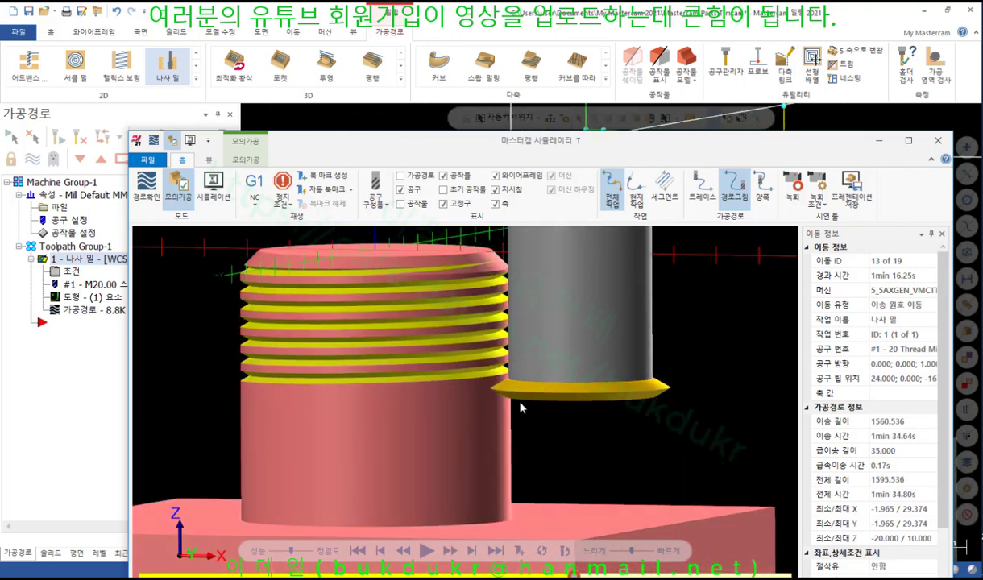
pyautogui.scroll(3, 433, 389)
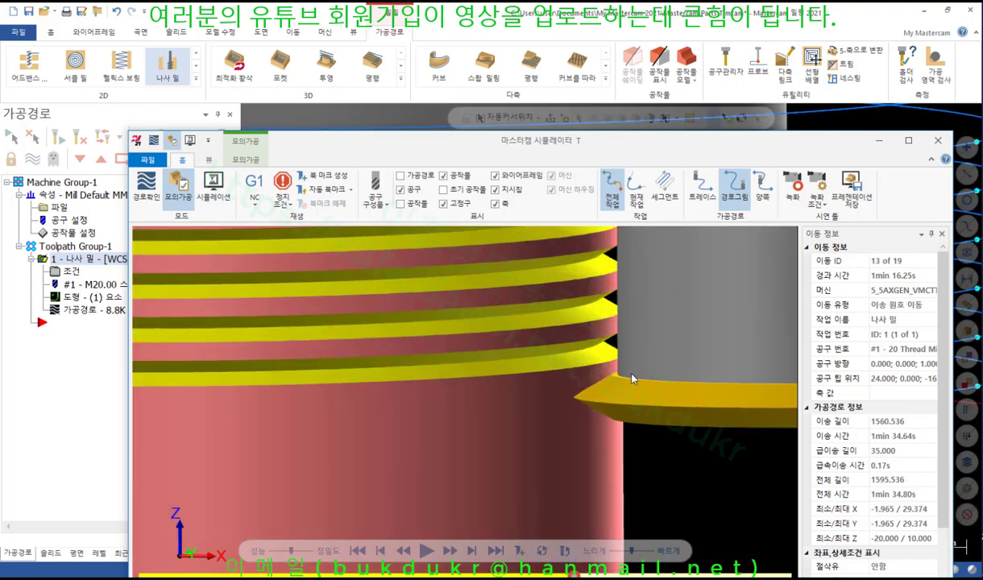
pyautogui.scroll(3, 589, 298)
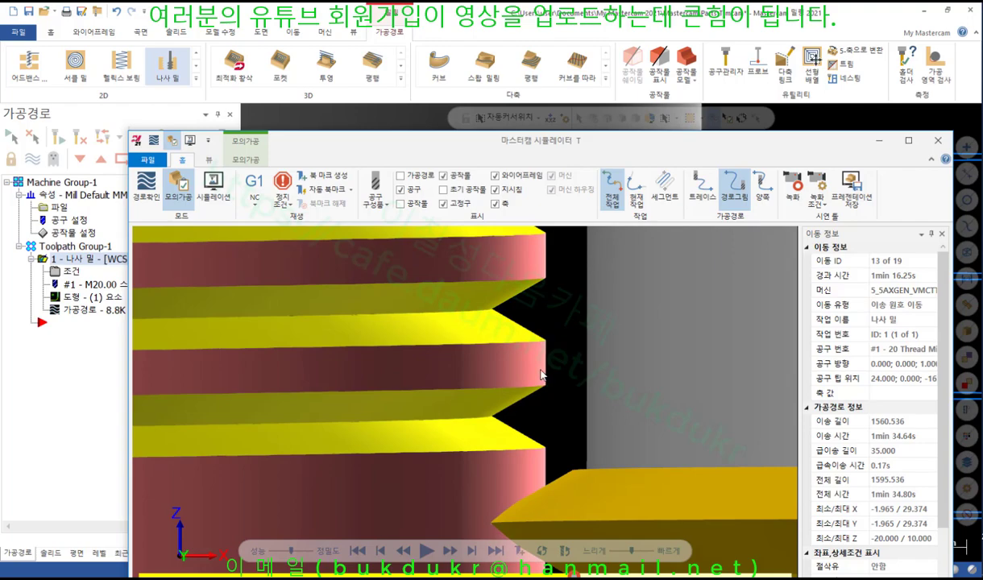
# - Close the simulator, increase the overcut allowance in the thread mill operation's cut parameters and accept the settings
pyautogui.click(937, 143)
pyautogui.click(166, 276)
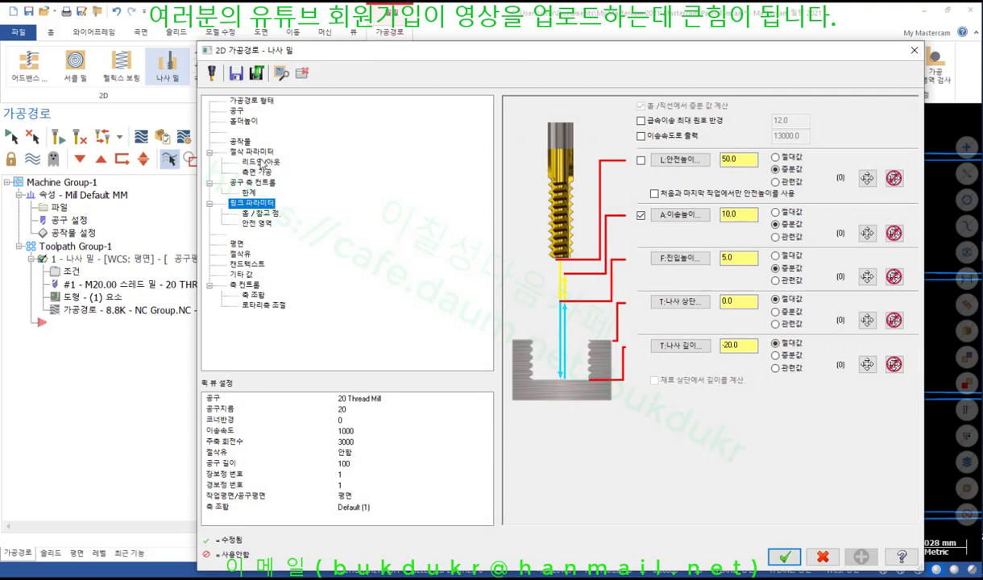
pyautogui.click(252, 150)
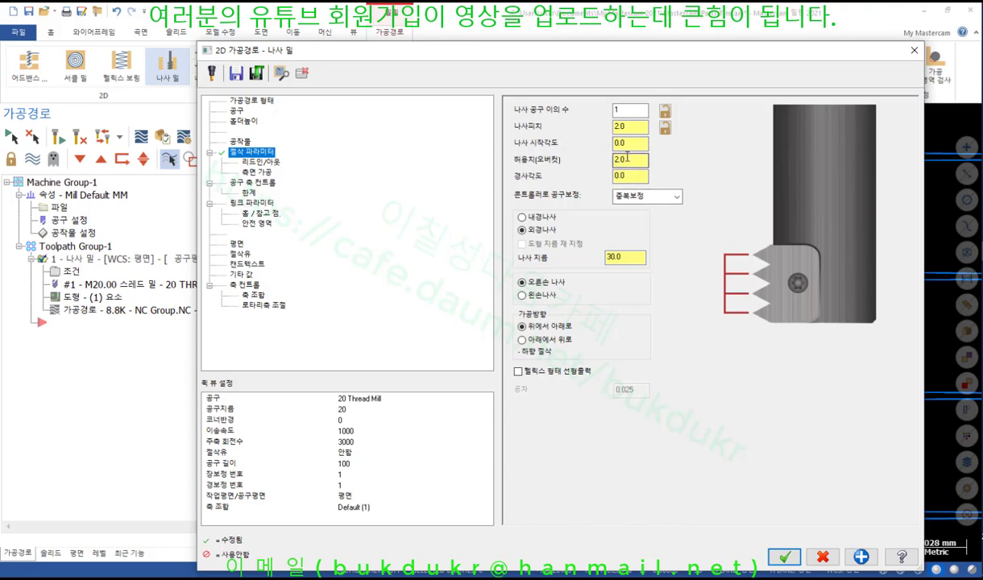
pyautogui.click(633, 158)
pyautogui.moveTo(633, 158); pyautogui.dragTo(598, 165)
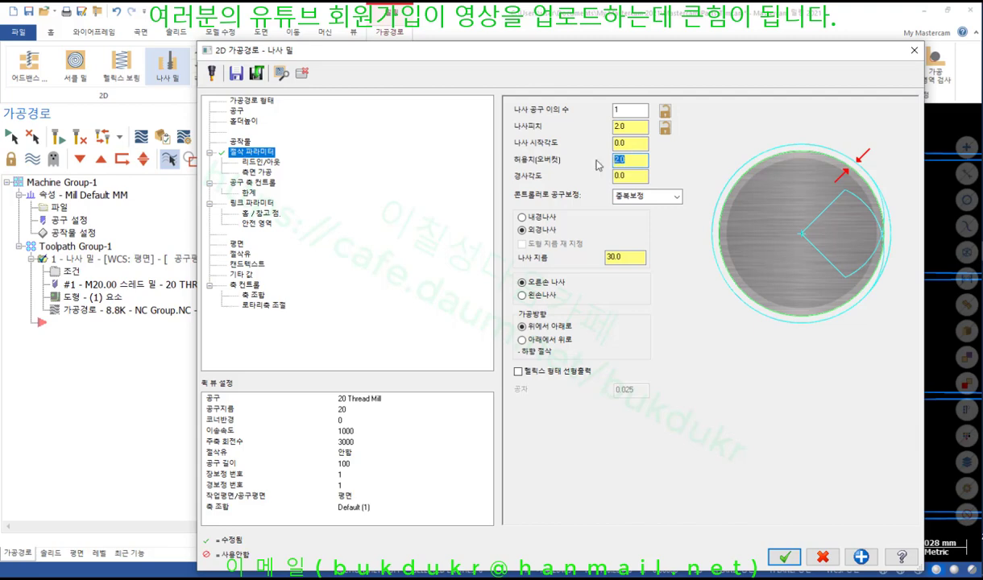
pyautogui.write('1')
pyautogui.write('*2')
pyautogui.press('Return')
pyautogui.click(784, 557)
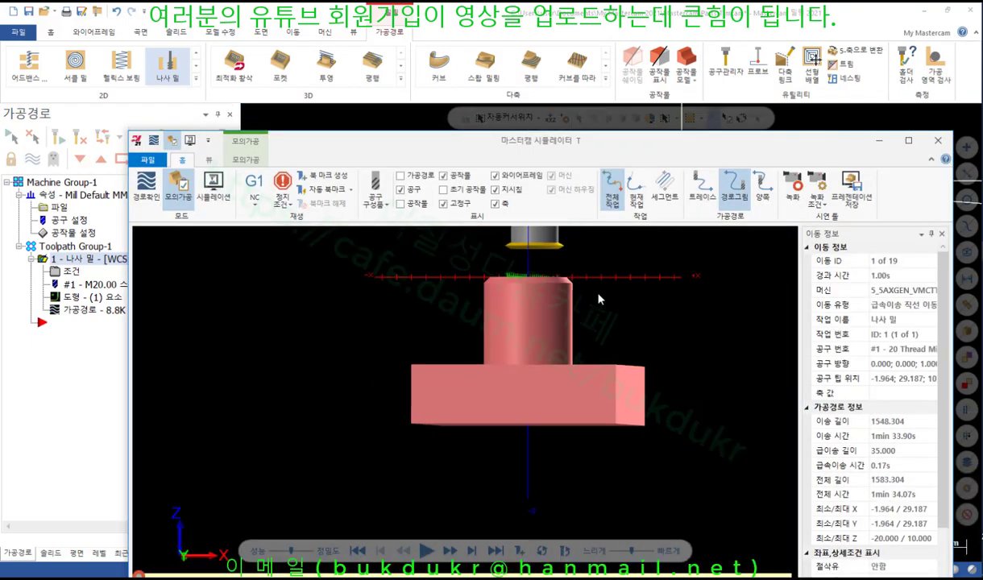
# - Run the machining simulation of the updated thread mill operation to the end, examine the thread profile up close, and leave the simulator
pyautogui.click(449, 548)
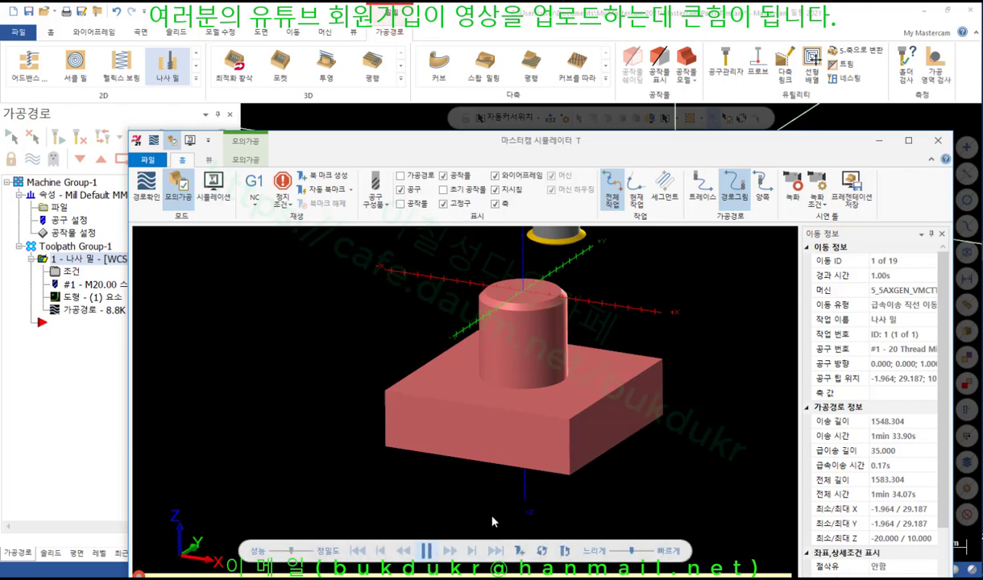
pyautogui.scroll(8, 635, 336)
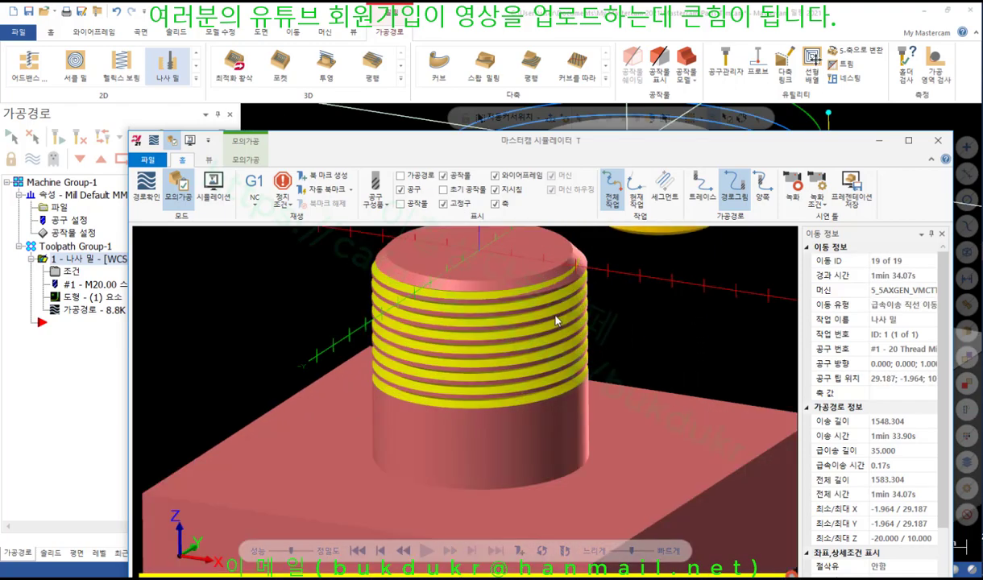
pyautogui.scroll(4, 607, 280)
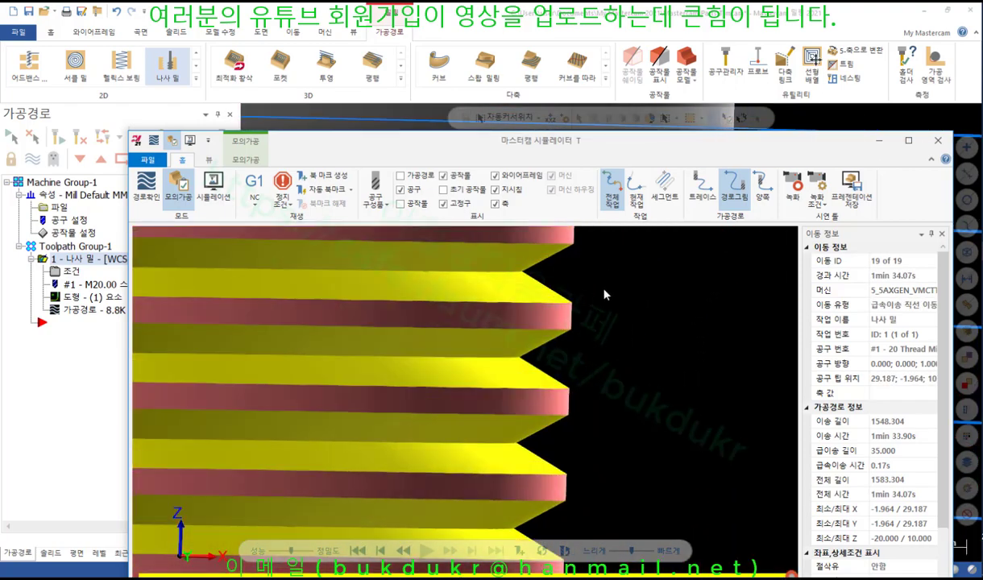
pyautogui.scroll(-8, 582, 315)
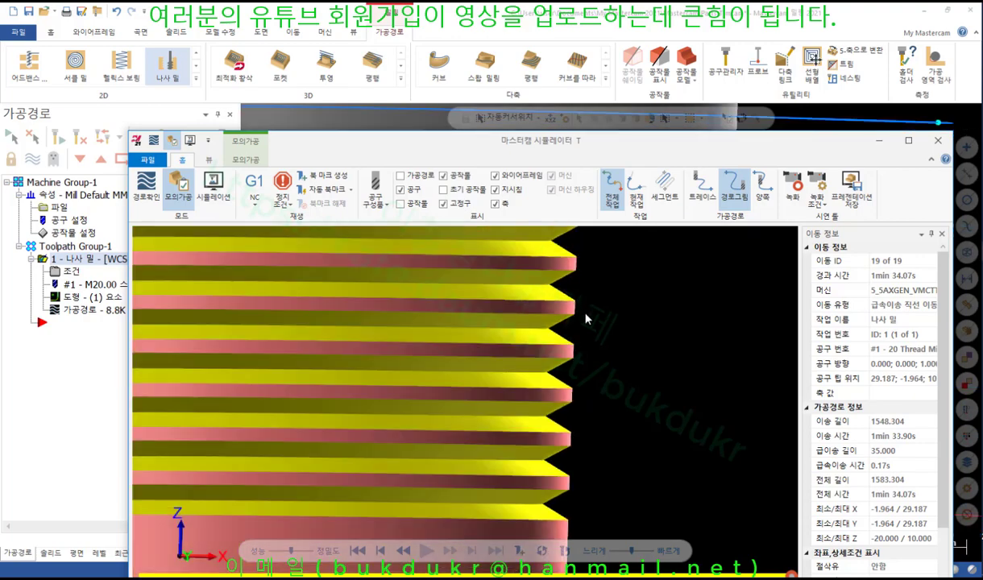
pyautogui.scroll(5, 586, 318)
pyautogui.scroll(-3, 556, 322)
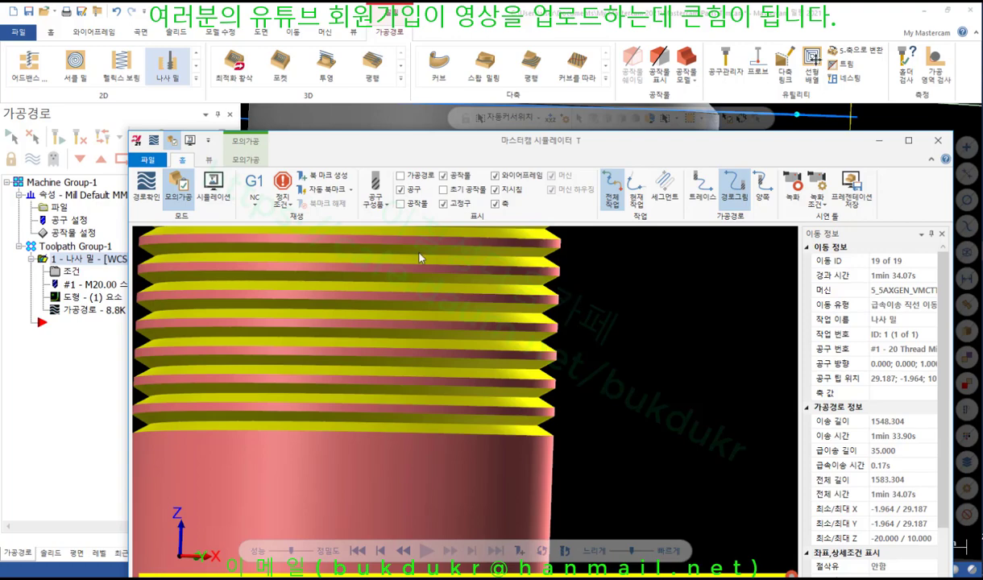
pyautogui.scroll(-4, 532, 297)
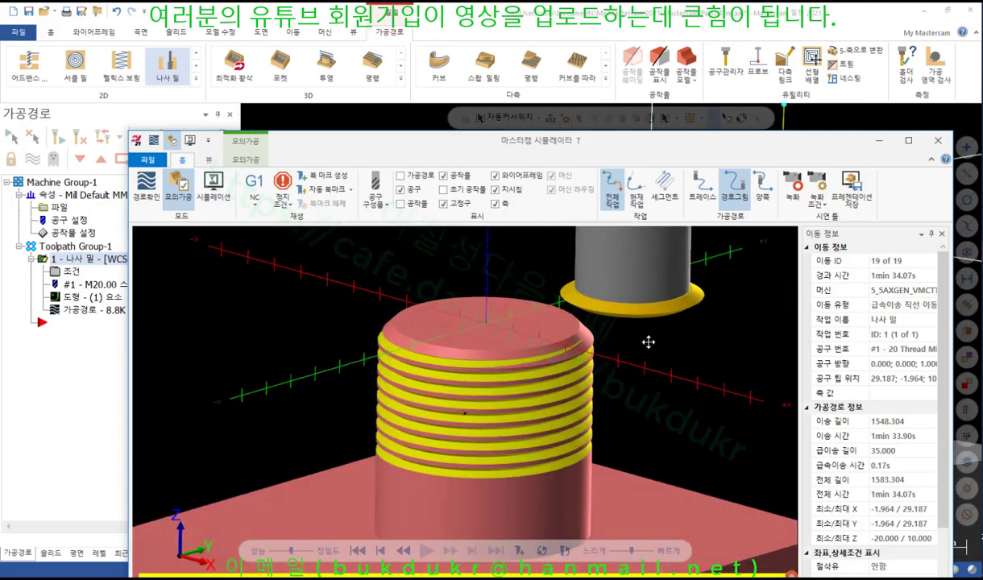
pyautogui.scroll(2, 618, 324)
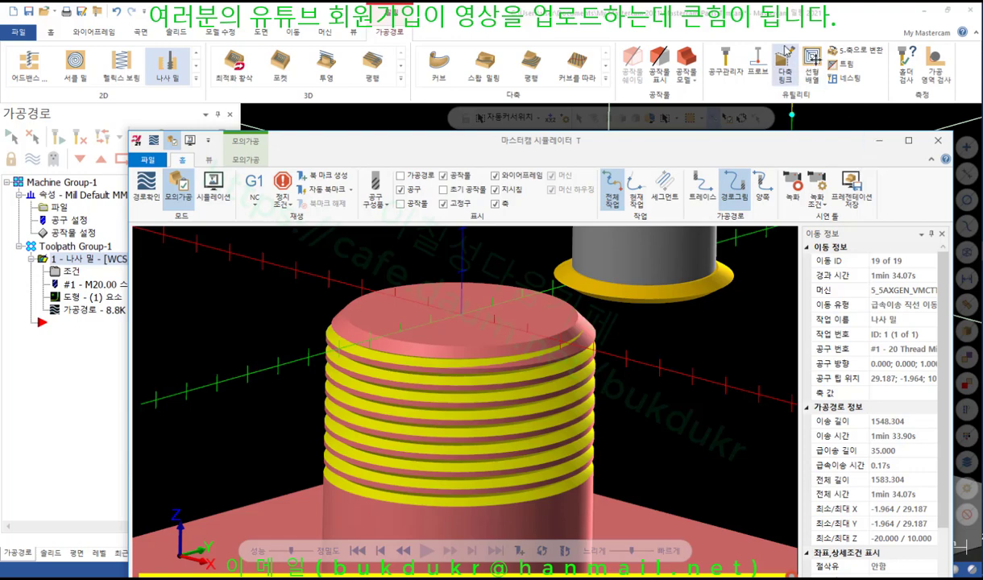
pyautogui.click(793, 12)
# - Post-process the thread mill operation to an NC file and open the code in the NC editor
pyautogui.scroll(-3, 542, 327)
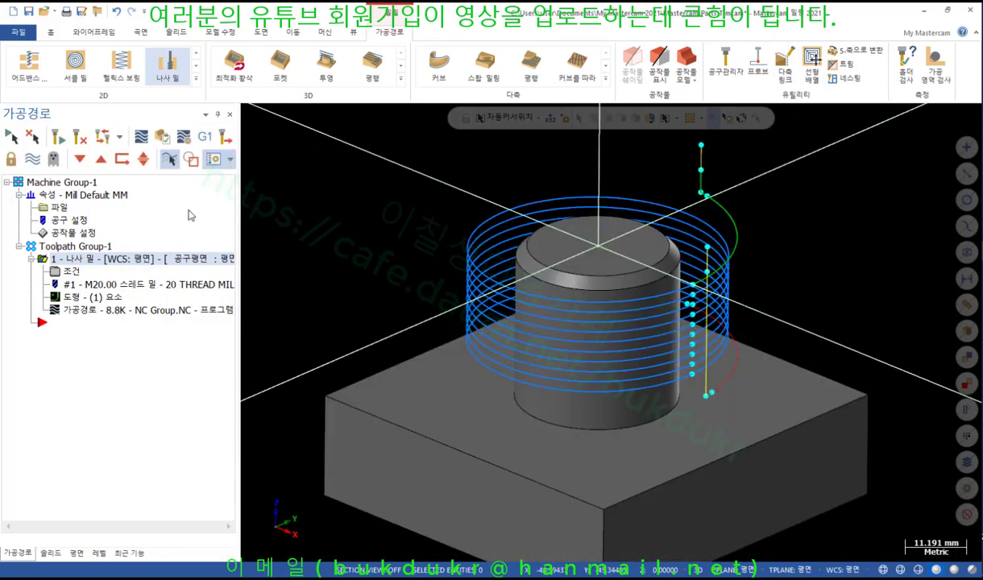
pyautogui.click(206, 142)
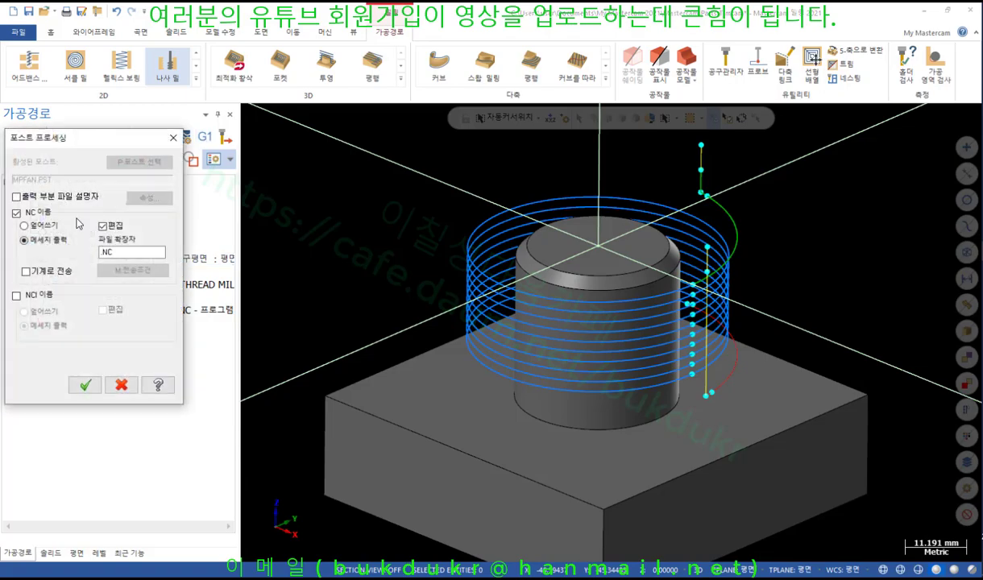
pyautogui.click(83, 373)
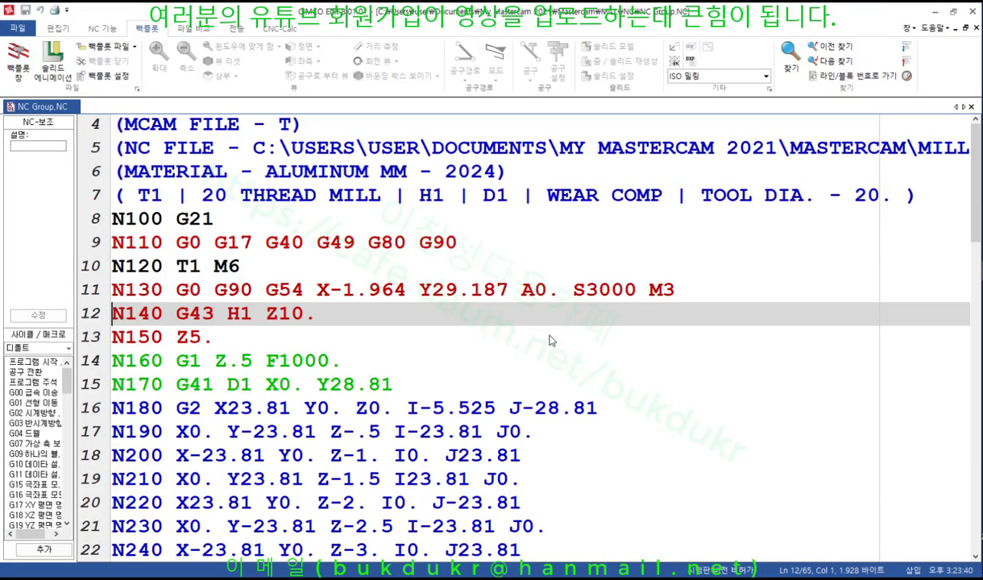
# - Backplot the NC code, rotate the plotted thread path, and show the tool position for line N200
pyautogui.click(23, 54)
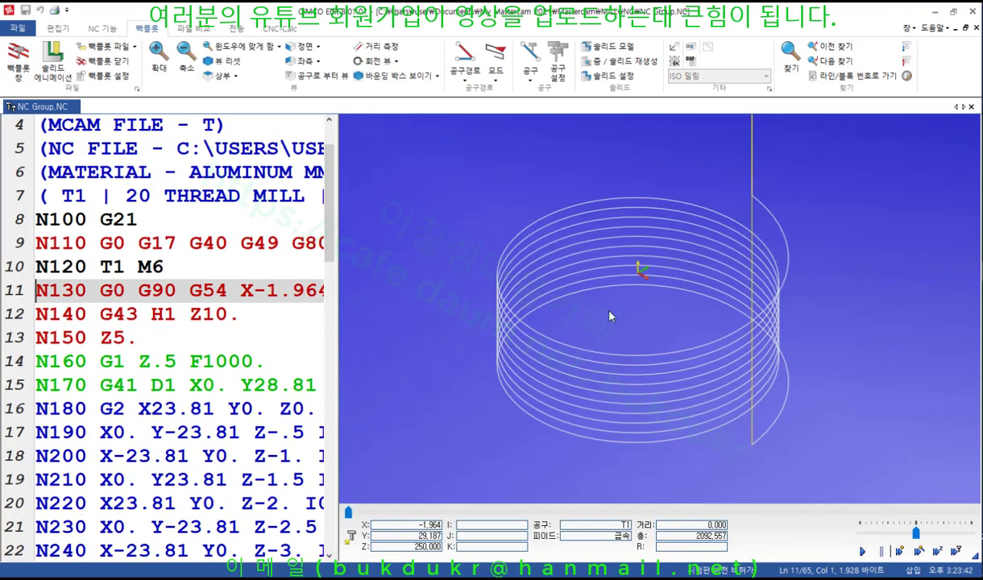
pyautogui.moveTo(594, 297)
pyautogui.mouseDown(button='middle')
pyautogui.moveTo(647, 297)
pyautogui.moveTo(534, 279)
pyautogui.moveTo(544, 266)
pyautogui.moveTo(455, 263)
pyautogui.moveTo(452, 252)
pyautogui.moveTo(527, 275)
pyautogui.moveTo(516, 288)
pyautogui.mouseUp(button='middle')
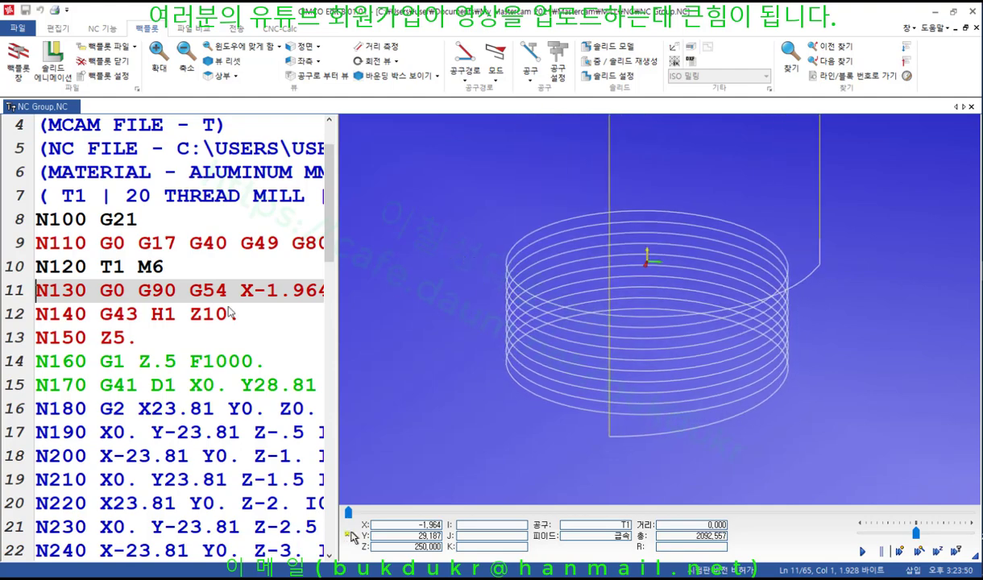
pyautogui.click(171, 385)
pyautogui.click(167, 455)
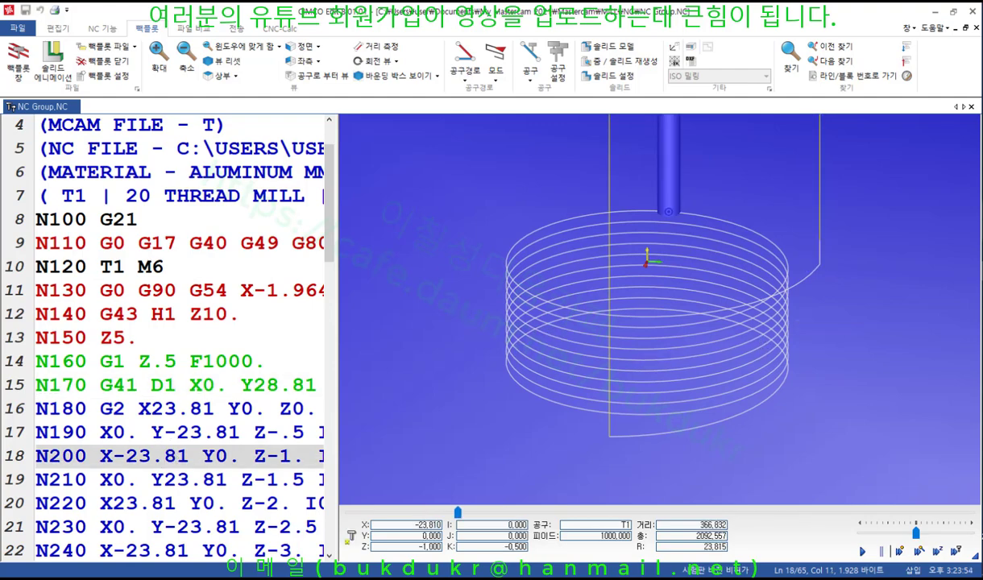
# - Switch back to Mastercam and examine the helical toolpath around the boss from a higher angle
pyautogui.moveTo(880, 289)
pyautogui.click(911, 201)
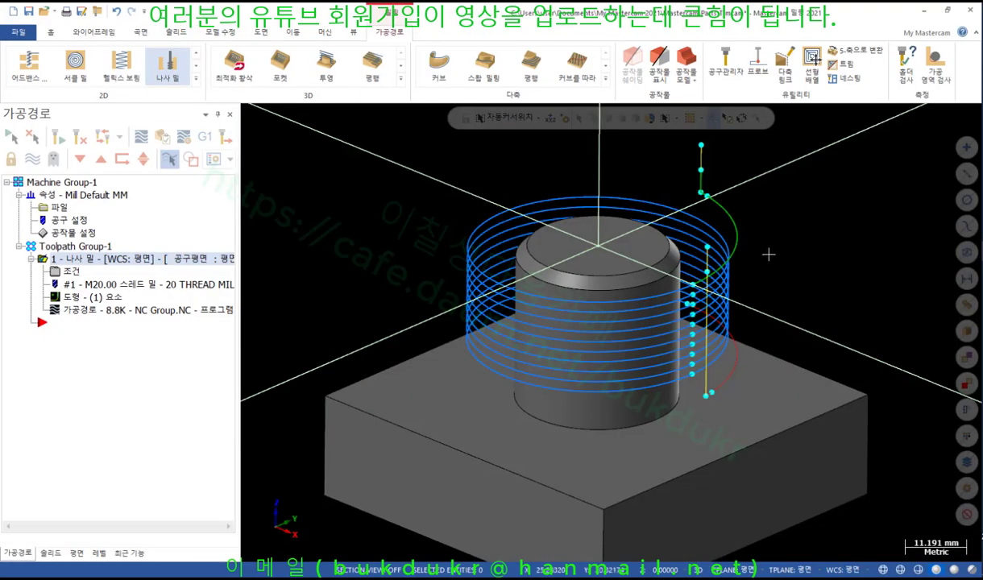
pyautogui.scroll(3, 651, 286)
pyautogui.moveTo(651, 286); pyautogui.dragTo(608, 316, button='middle')
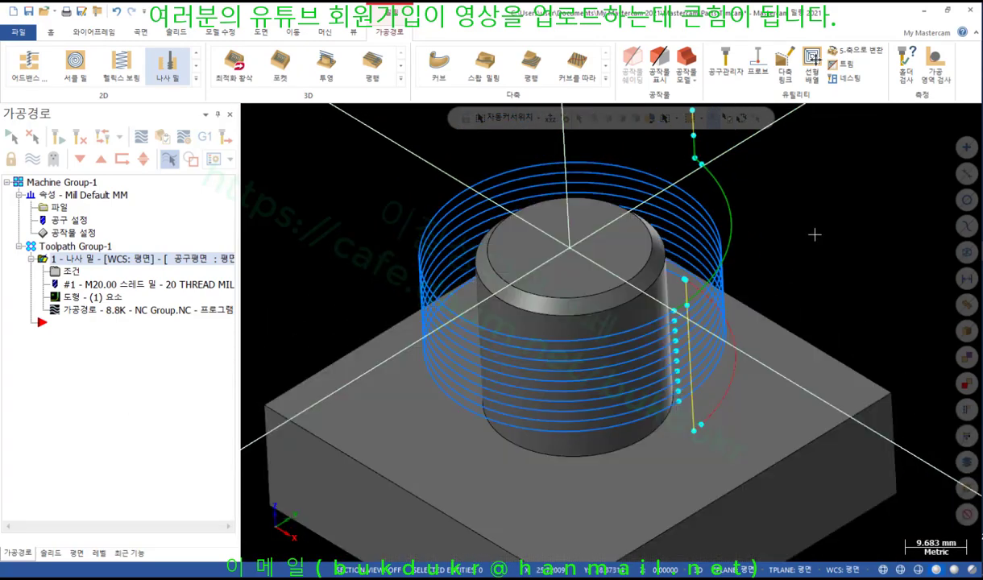
pyautogui.scroll(2, 718, 234)
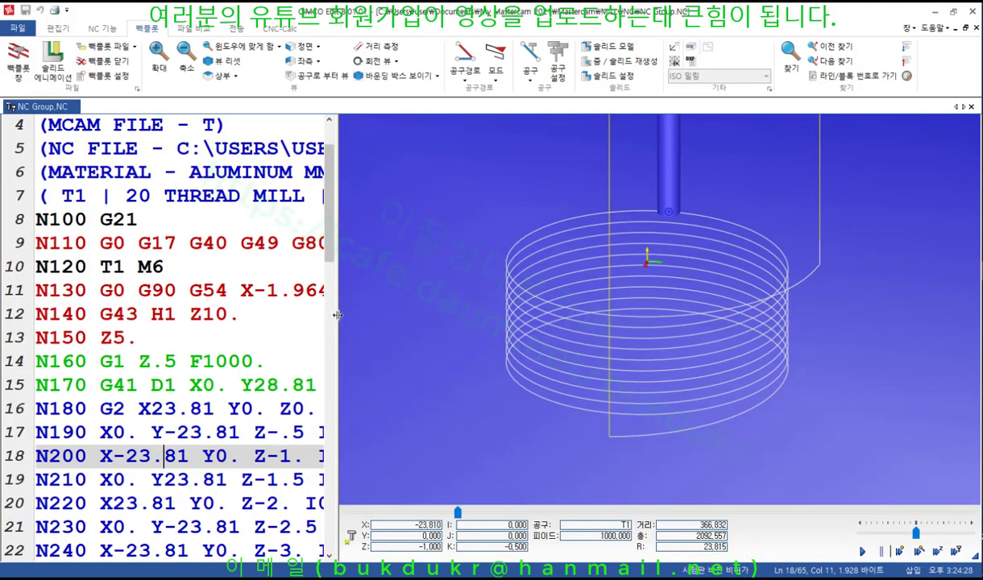
# - Return to the NC editor, widen the code area beside the backplot, and select the A0. word in line N130
pyautogui.moveTo(330, 314); pyautogui.dragTo(530, 311)
pyautogui.scroll(-3, 681, 308)
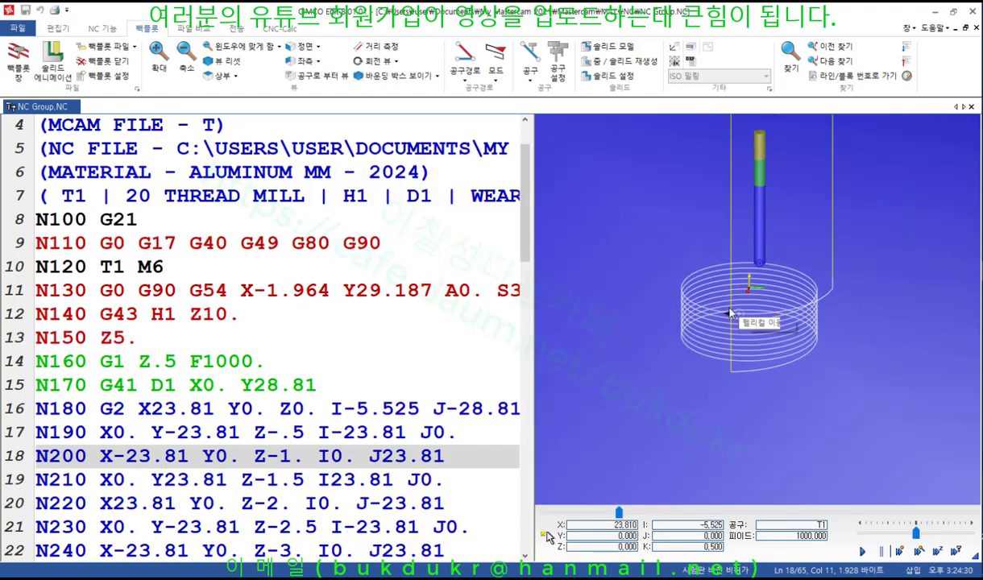
pyautogui.scroll(-2, 325, 286)
pyautogui.scroll(3, 378, 314)
pyautogui.doubleClick(458, 361)
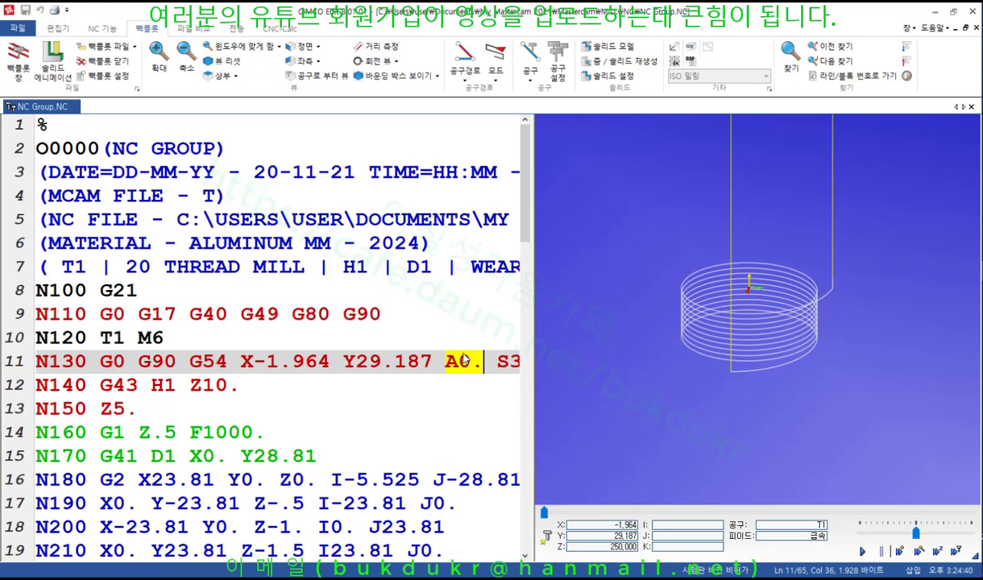
# - Examine the helical blocks from line N190 on and enlarge the backplot around the tool position for line N200
pyautogui.scroll(-2, 417, 393)
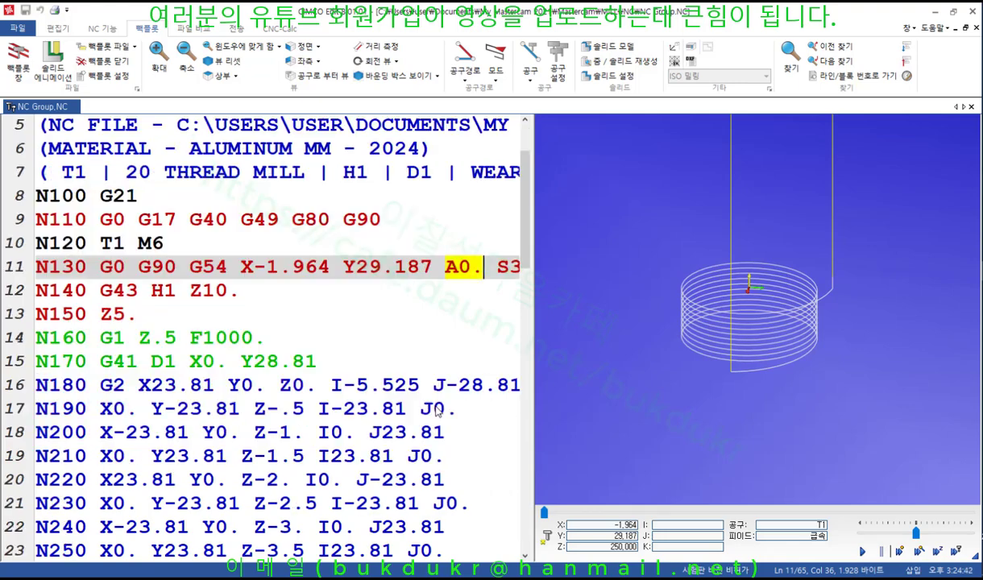
pyautogui.moveTo(330, 295); pyautogui.dragTo(474, 298)
pyautogui.click(319, 338)
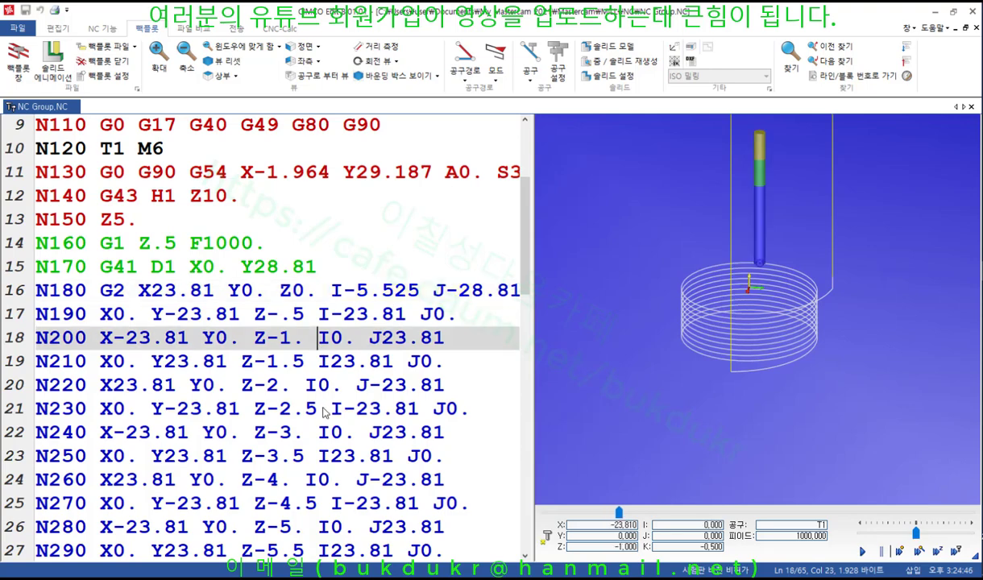
pyautogui.click(317, 479)
pyautogui.click(370, 339)
pyautogui.scroll(3, 749, 313)
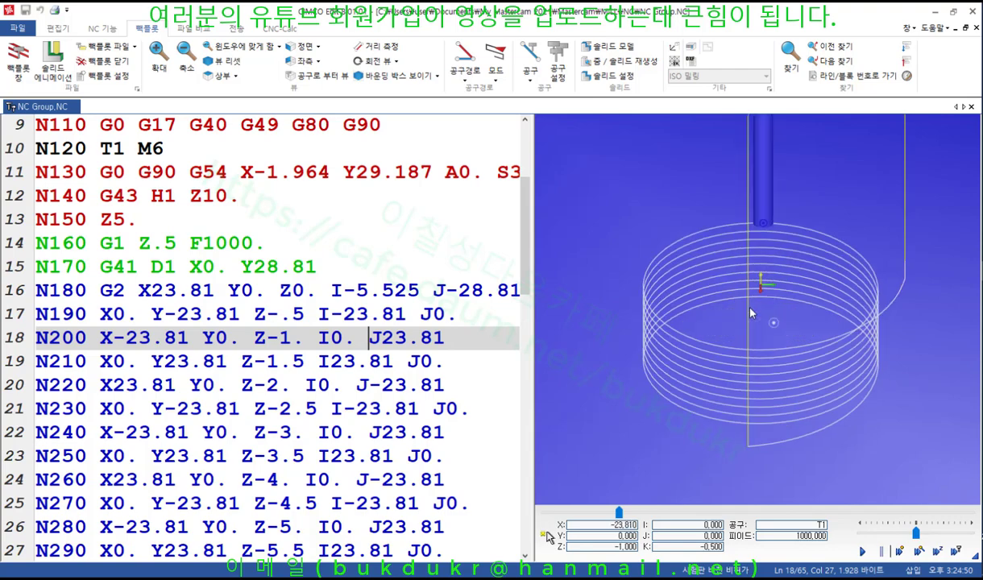
# - Step the backplot tool through lines N180 to N210 and select those four lines of code
pyautogui.click(411, 292)
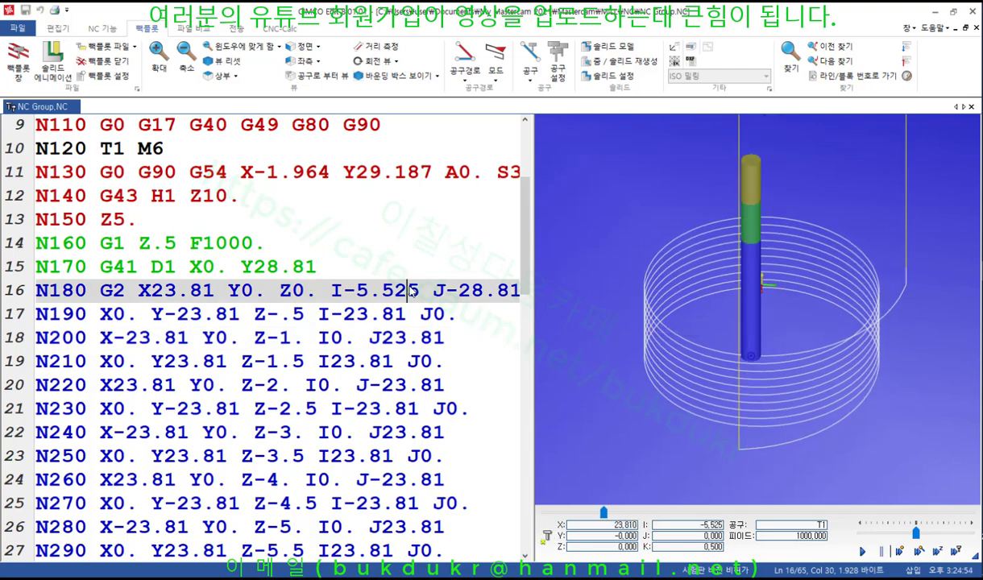
pyautogui.press('Down')
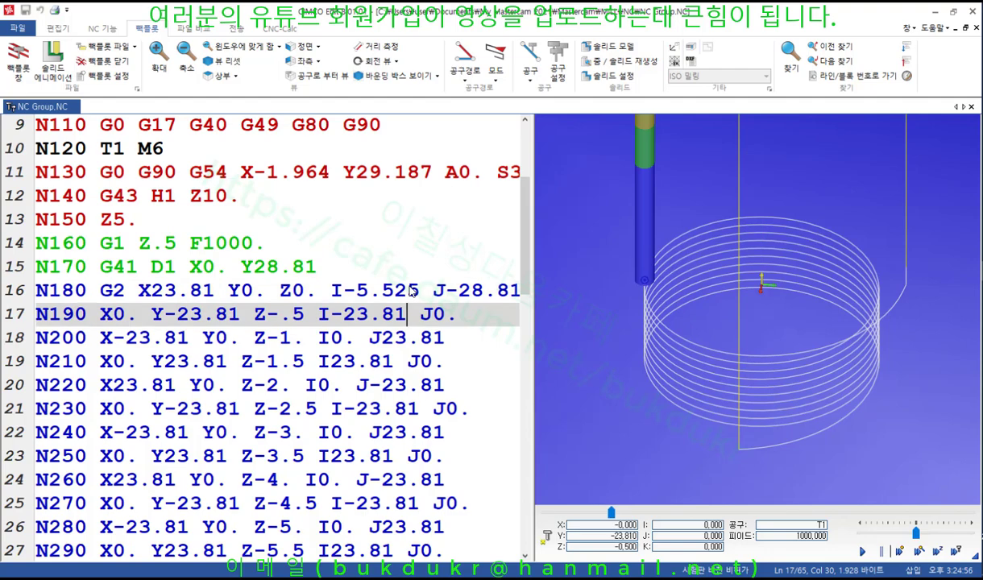
pyautogui.press('Down')
pyautogui.press('Down')
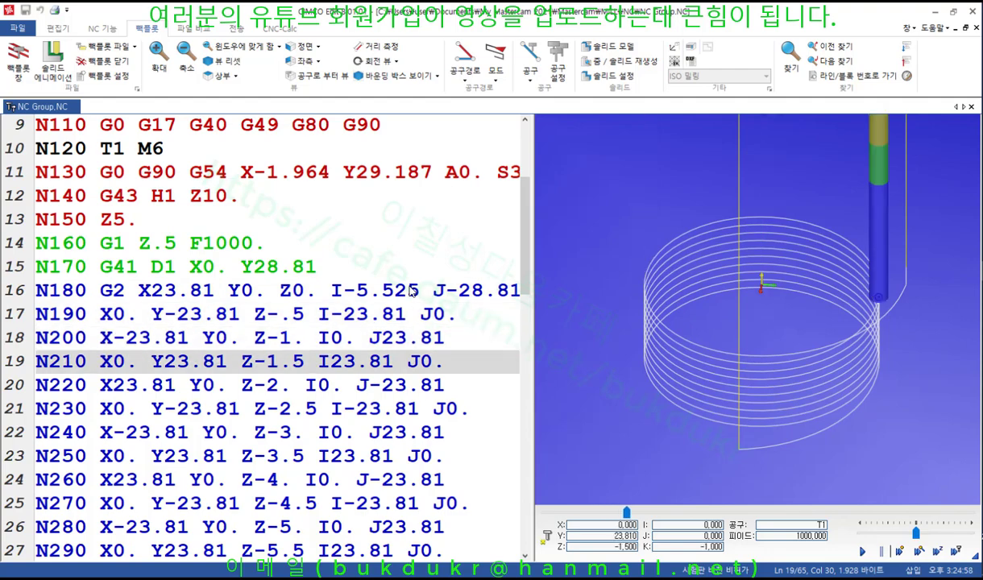
pyautogui.moveTo(448, 361); pyautogui.dragTo(22, 298)
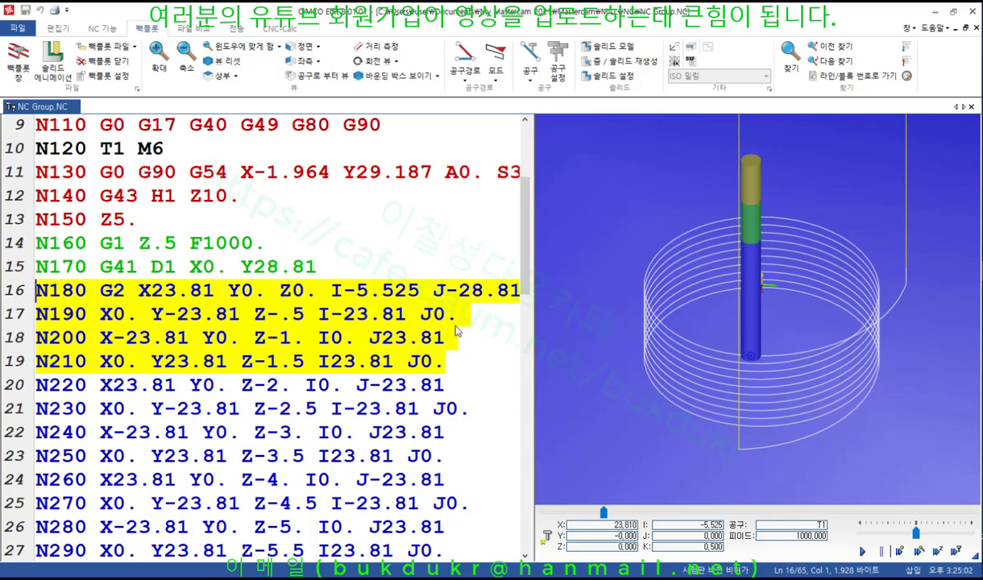
# - Switch back to Mastercam and open the control definition from the machine group's machine definition
pyautogui.click(935, 13)
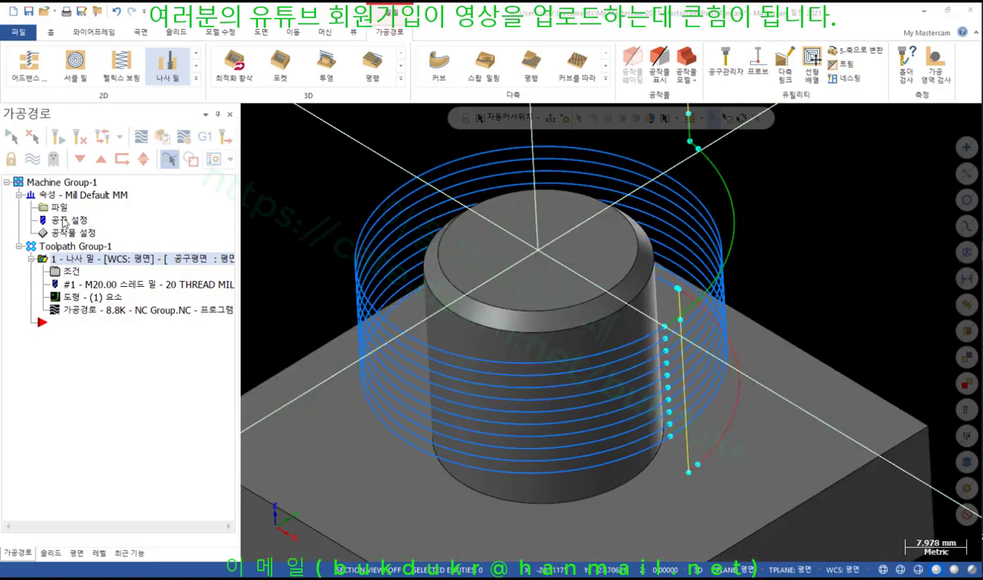
pyautogui.click(59, 208)
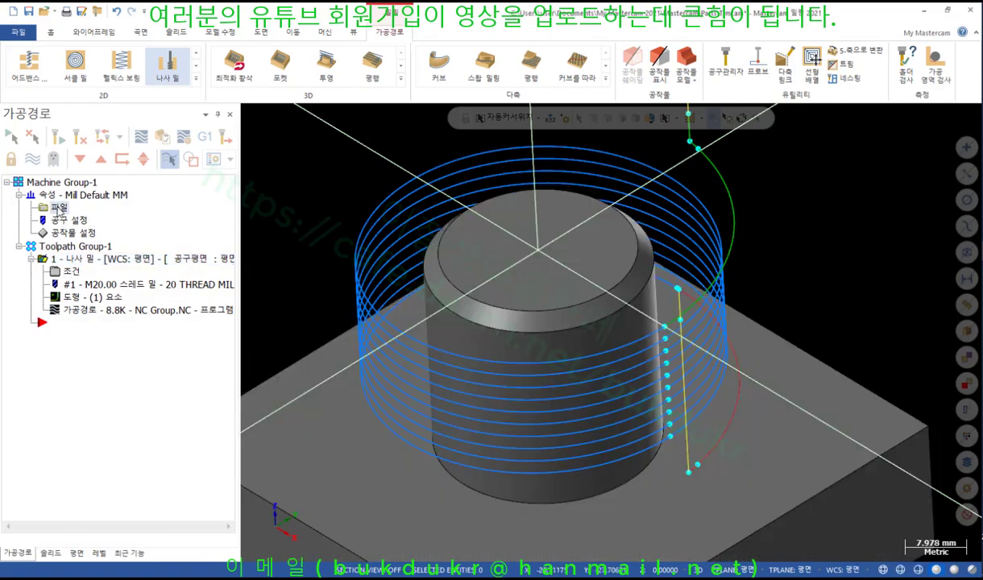
pyautogui.doubleClick(60, 208)
pyautogui.click(92, 169)
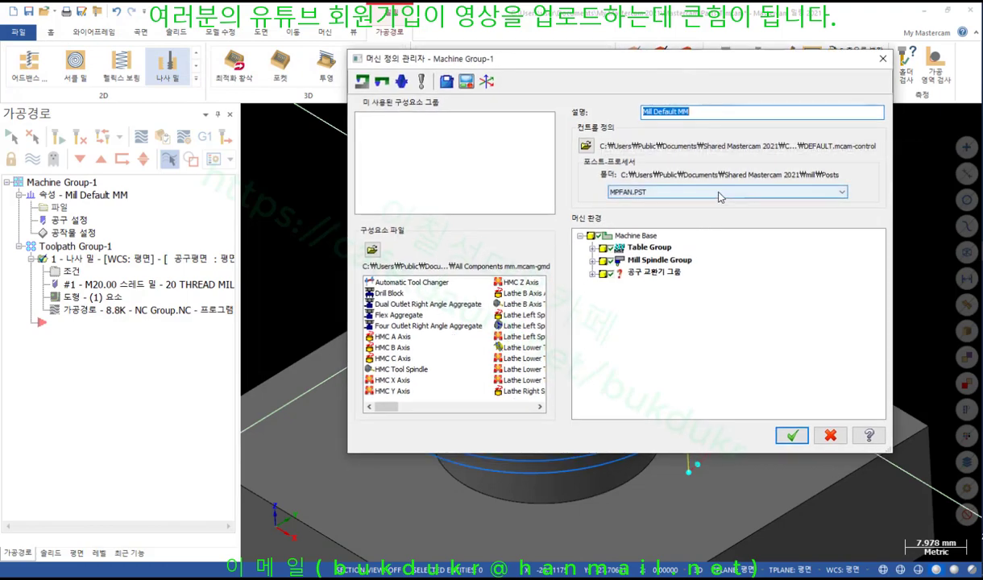
pyautogui.click(466, 80)
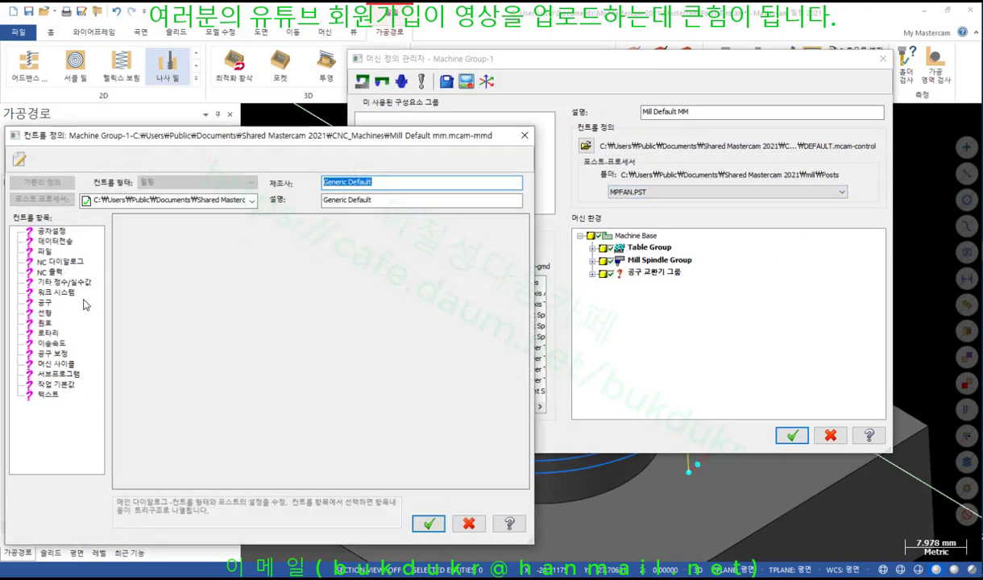
# - Allow 360-degree arcs in the XY, XZ and YZ planes of the milling arc settings and accept the machine group changes
pyautogui.click(47, 324)
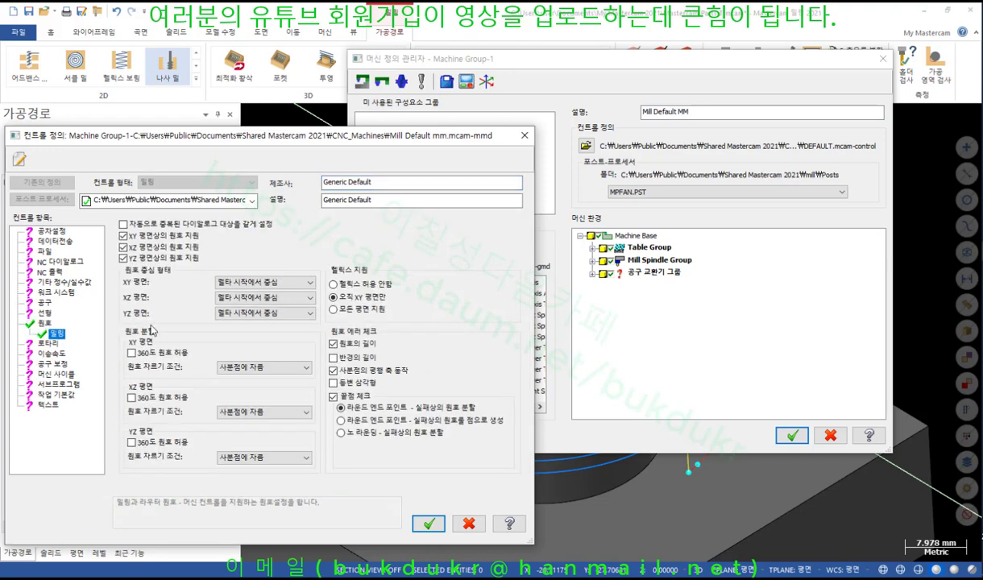
pyautogui.click(298, 284)
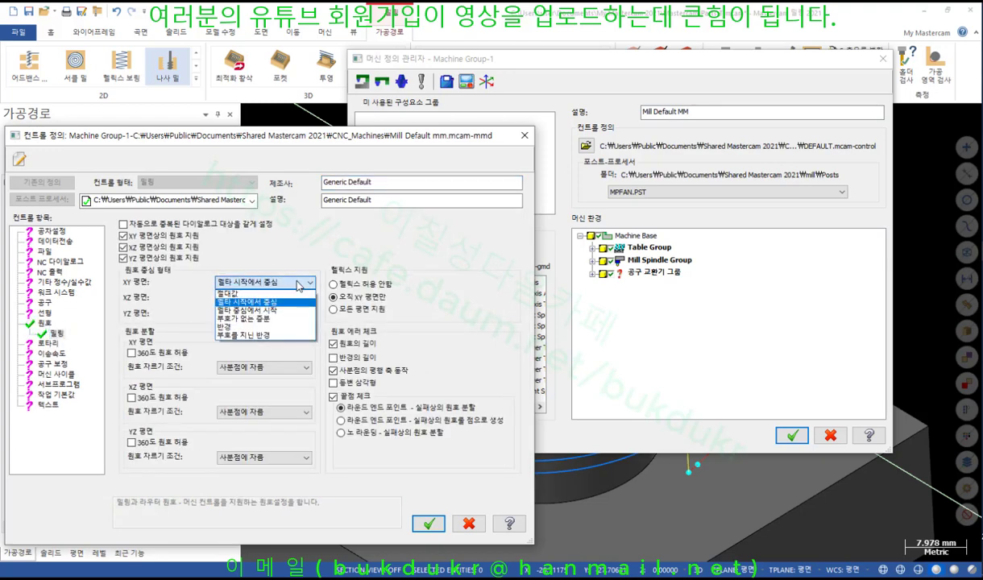
pyautogui.click(298, 284)
pyautogui.click(132, 353)
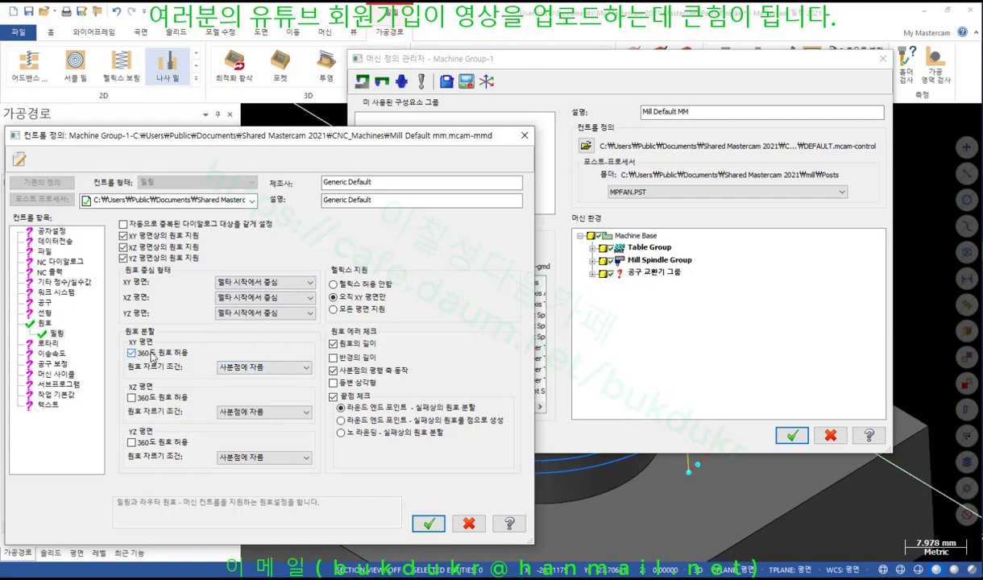
pyautogui.click(148, 396)
pyautogui.click(143, 440)
pyautogui.click(429, 524)
pyautogui.click(318, 363)
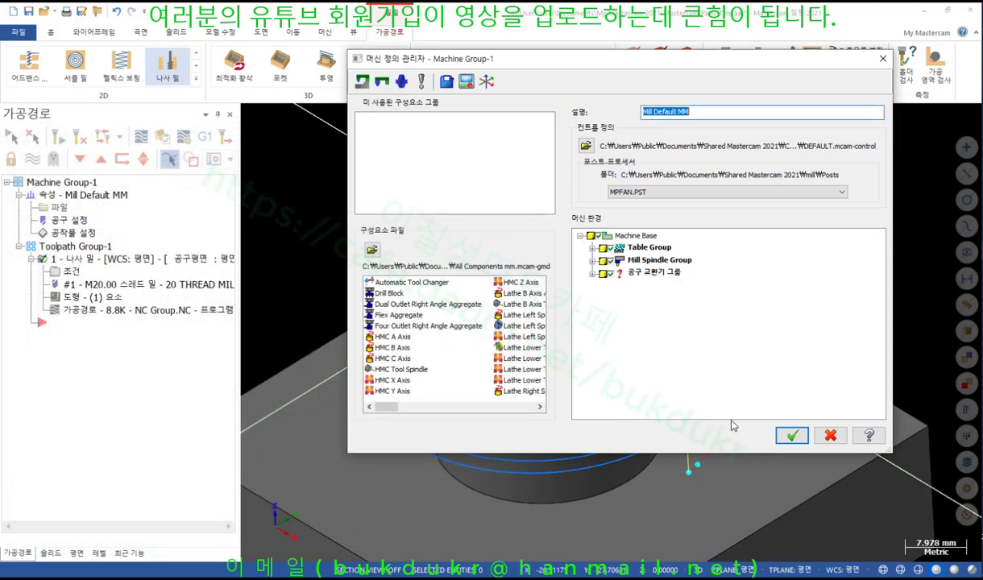
pyautogui.click(793, 435)
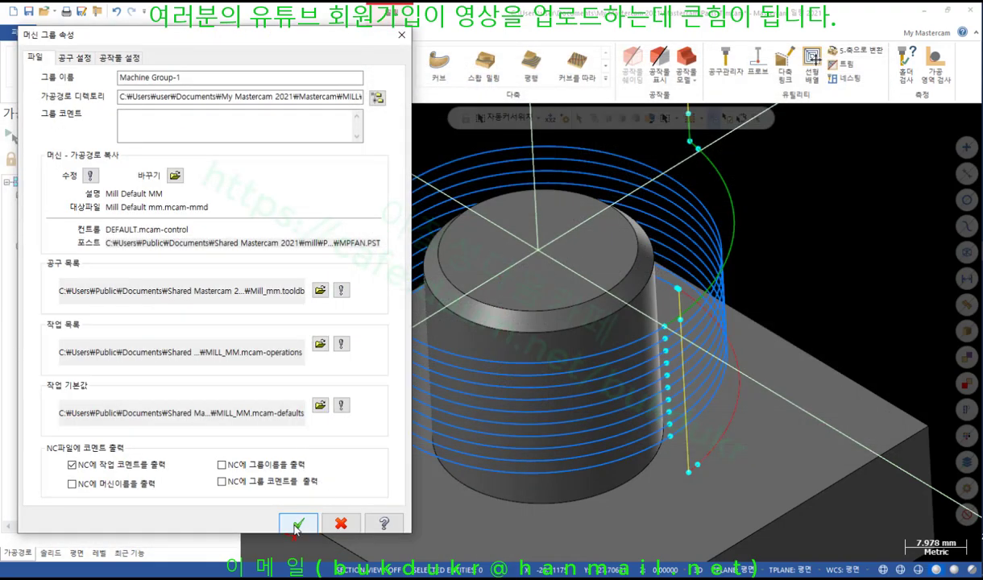
pyautogui.click(297, 524)
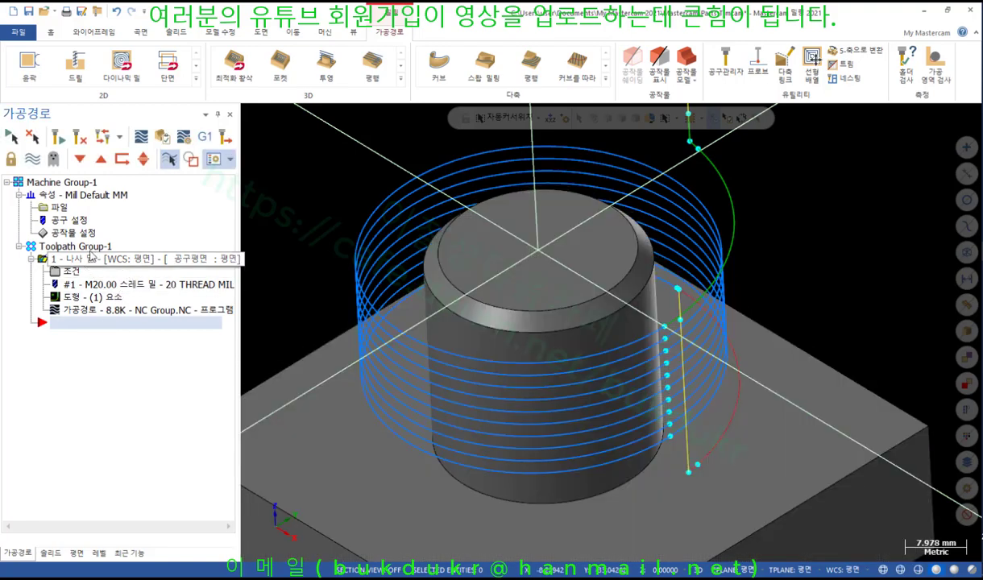
# - Post-process the thread mill operation again and reload the NC file in the editor
pyautogui.click(204, 139)
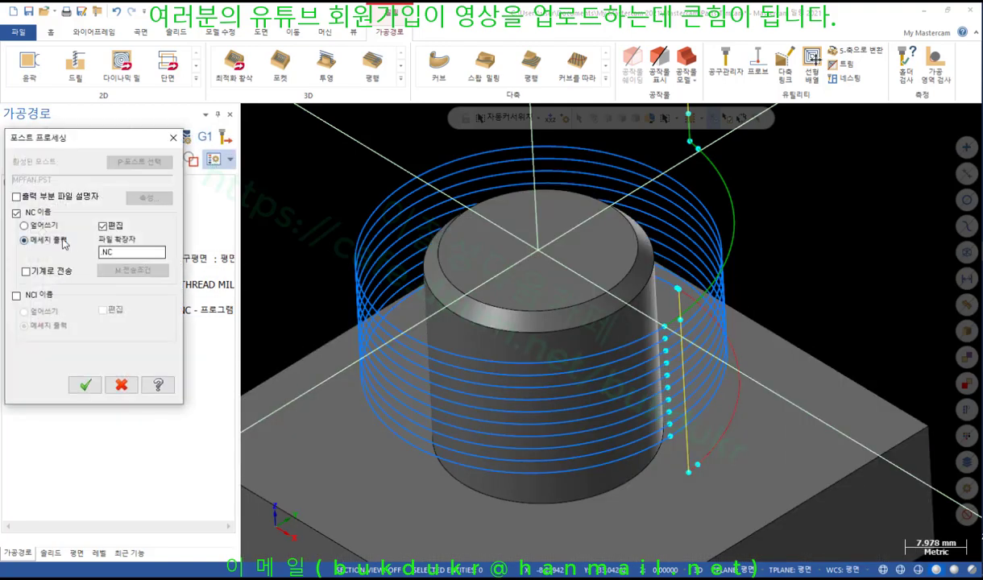
pyautogui.click(85, 385)
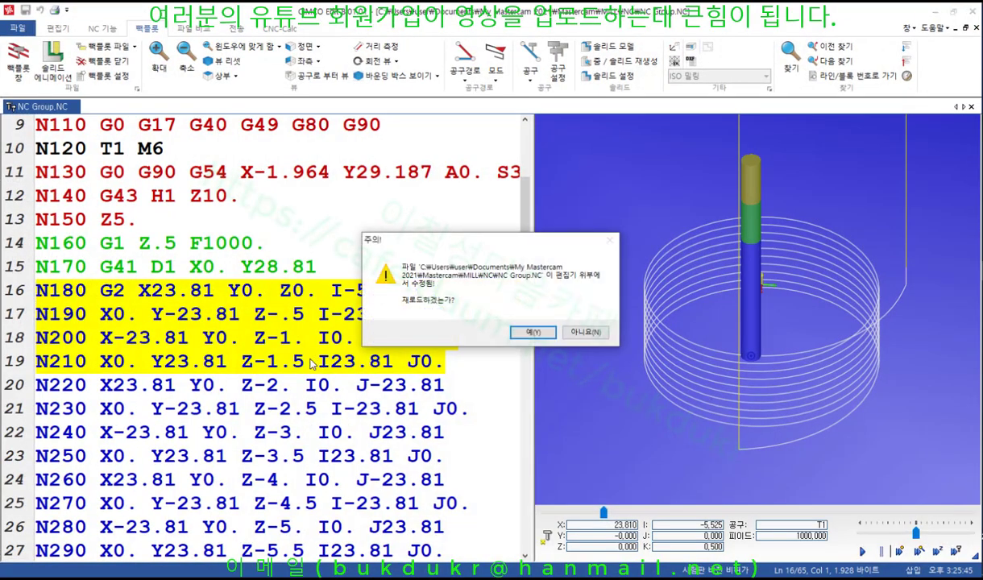
pyautogui.click(527, 331)
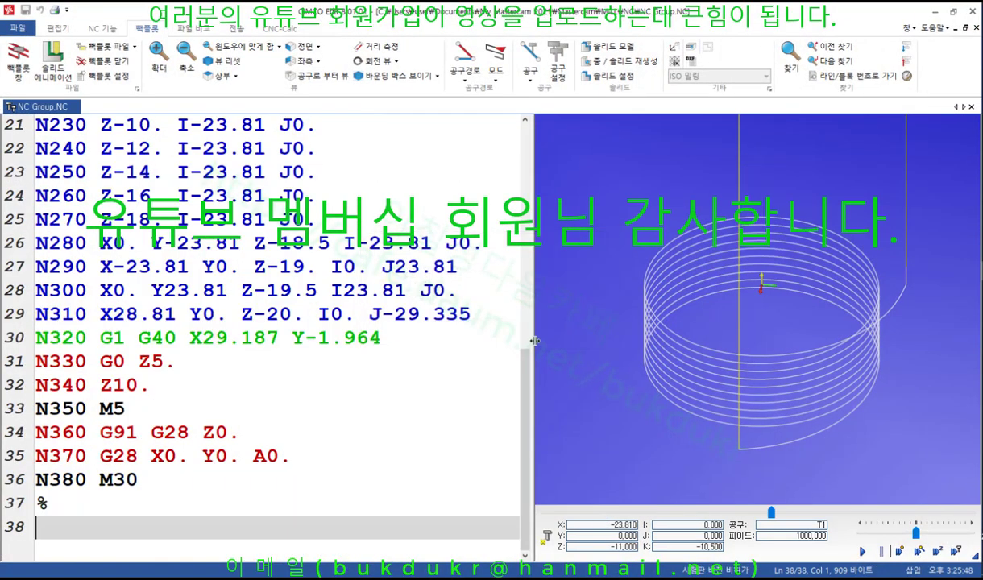
# - Check the new full-circle helical blocks by showing the tool positions for lines N190 to N220
pyautogui.scroll(4, 427, 442)
pyautogui.click(382, 322)
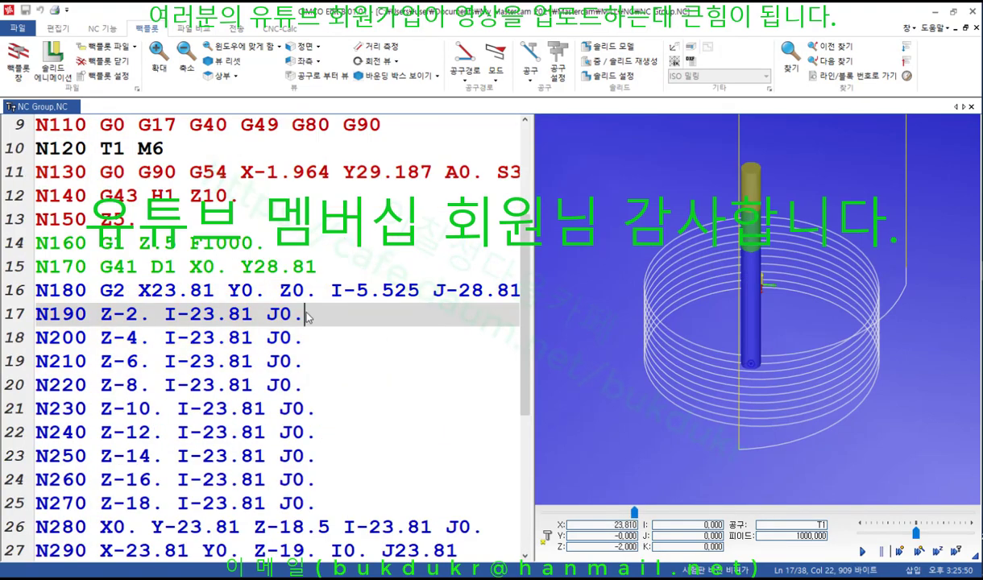
pyautogui.click(304, 291)
pyautogui.click(153, 313)
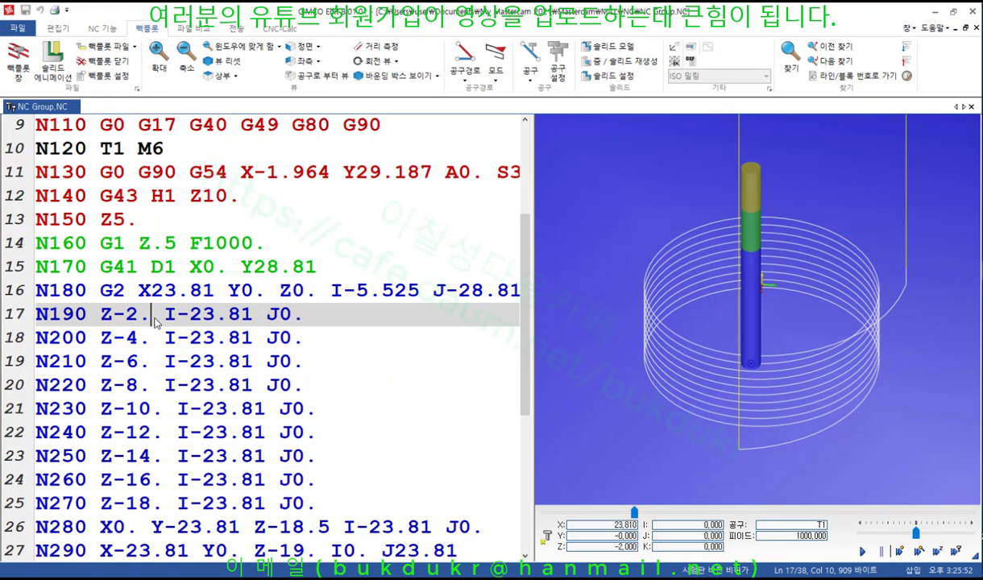
pyautogui.click(153, 340)
pyautogui.click(151, 363)
pyautogui.click(151, 383)
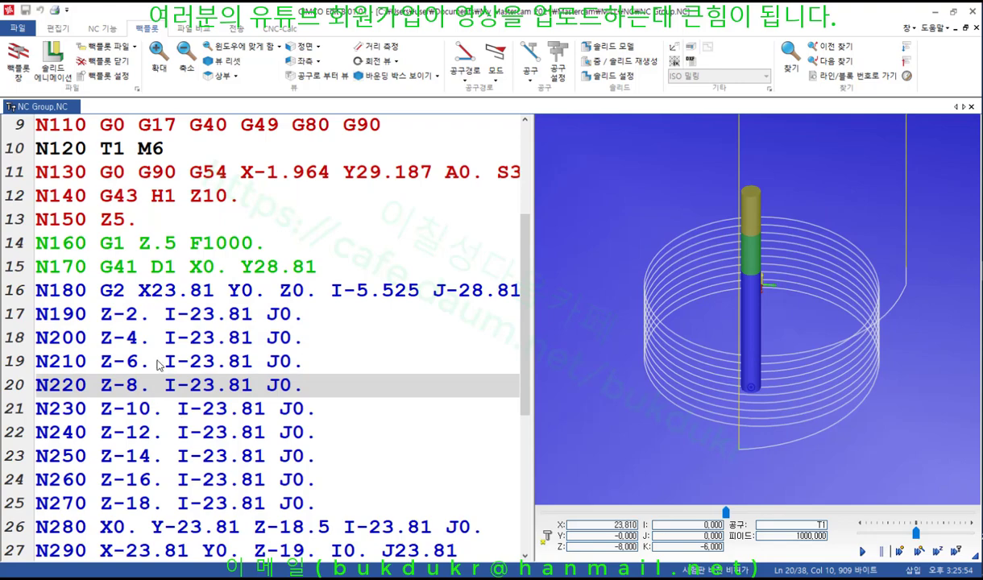
# - Step the backplot tool through the Z depths of lines N190 to N270 and review the blocks that follow
pyautogui.click(153, 315)
pyautogui.click(153, 339)
pyautogui.click(153, 361)
pyautogui.click(152, 385)
pyautogui.click(155, 411)
pyautogui.click(155, 434)
pyautogui.click(155, 457)
pyautogui.click(153, 481)
pyautogui.click(154, 504)
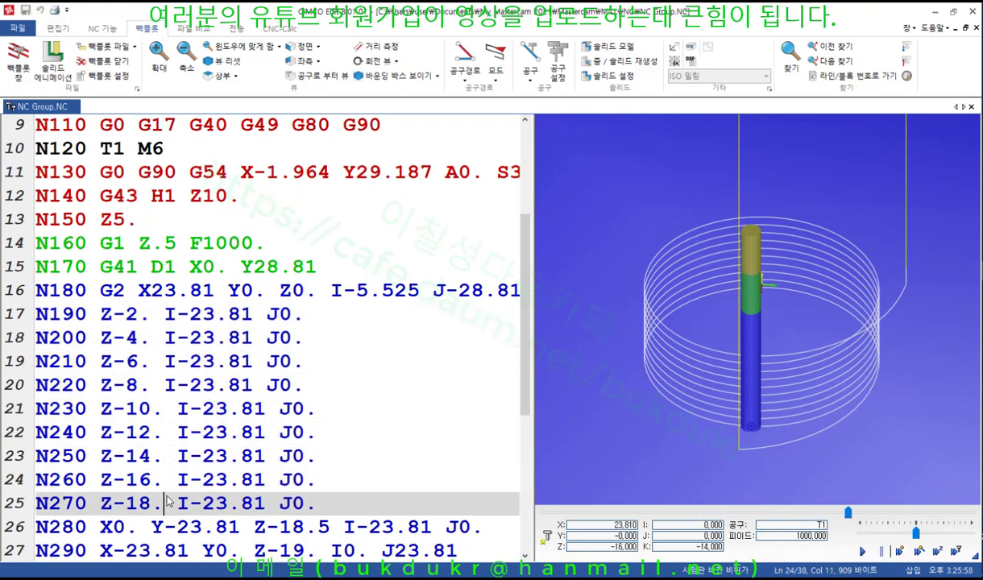
pyautogui.scroll(-2, 371, 277)
pyautogui.scroll(1, 306, 296)
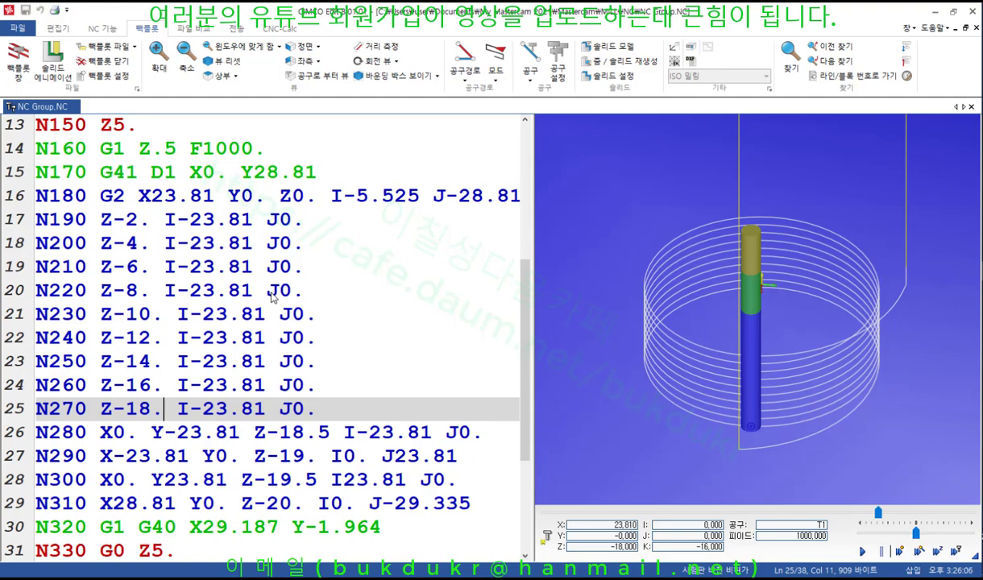
# - Compare the Z depths in lines N190 to N220 with the X23.81 Y0. start point in line N180
pyautogui.click(137, 220)
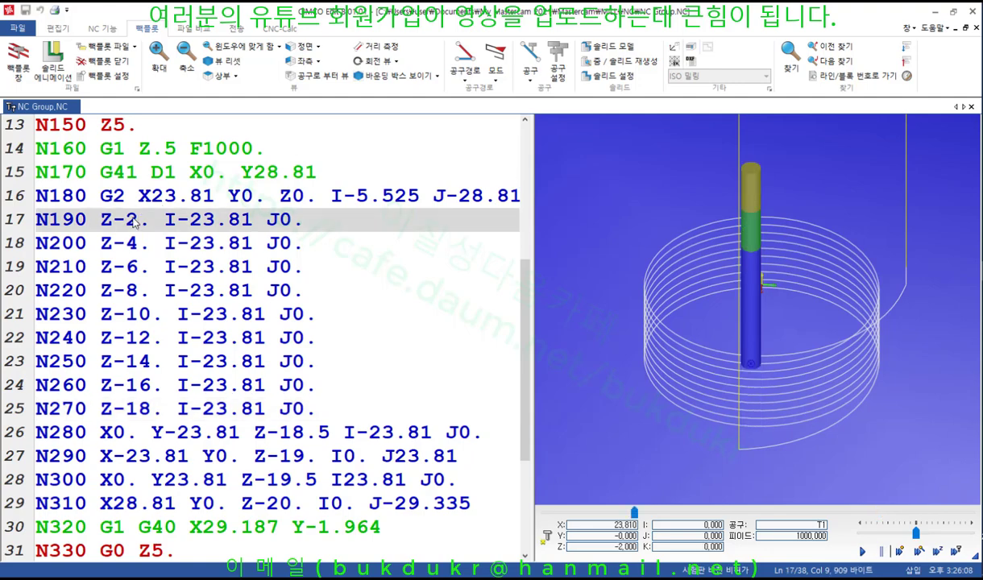
pyautogui.click(143, 258)
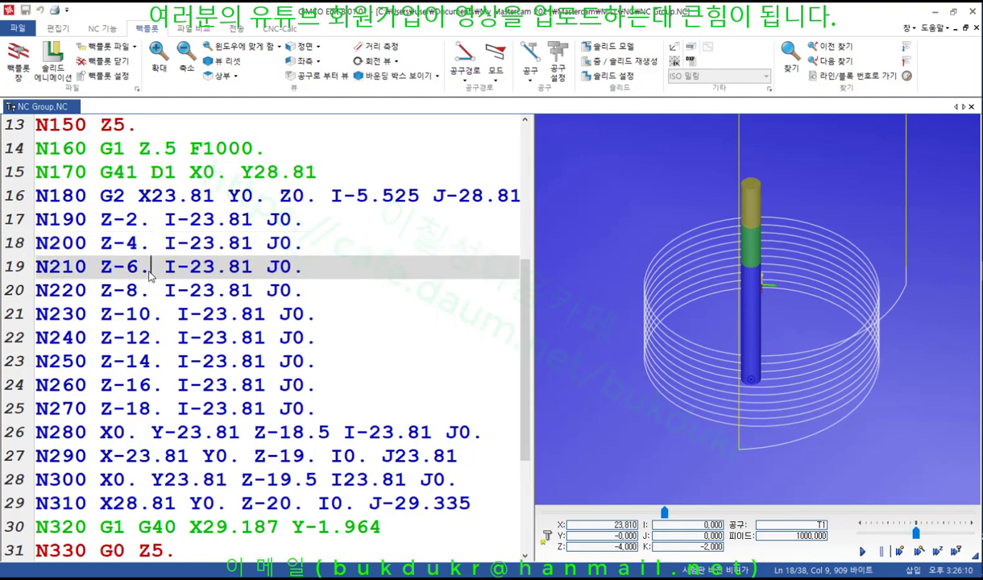
pyautogui.click(148, 283)
pyautogui.doubleClick(166, 198)
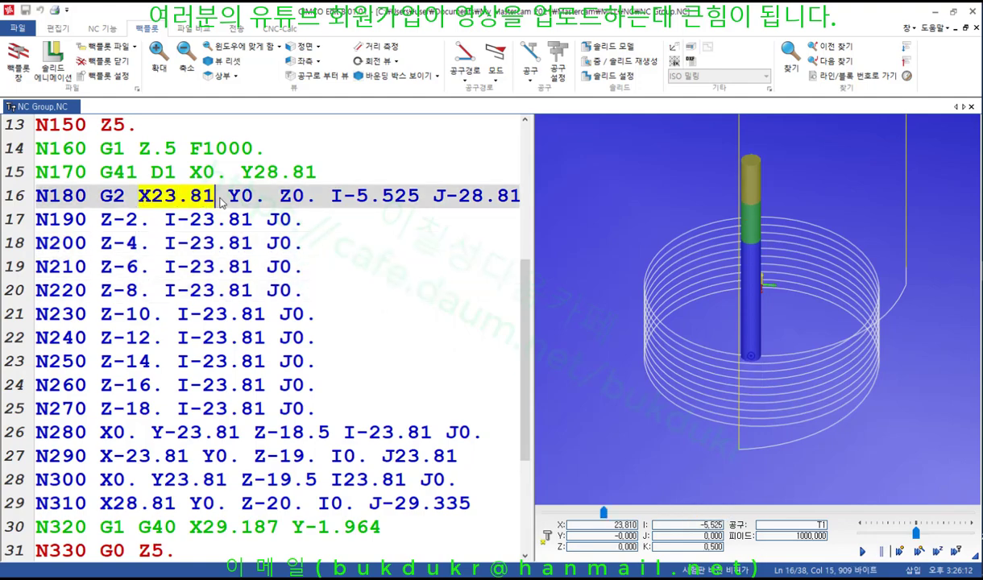
pyautogui.hotkey('shift', 'Right')
pyautogui.hotkey('shift', 'Right')
pyautogui.hotkey('shift', 'Right')
pyautogui.hotkey('shift', 'Right')
pyautogui.click(135, 213)
pyautogui.click(136, 233)
pyautogui.click(138, 258)
# - Check the arc center values in lines N190 to N280 against the backplotted tool positions
pyautogui.click(231, 217)
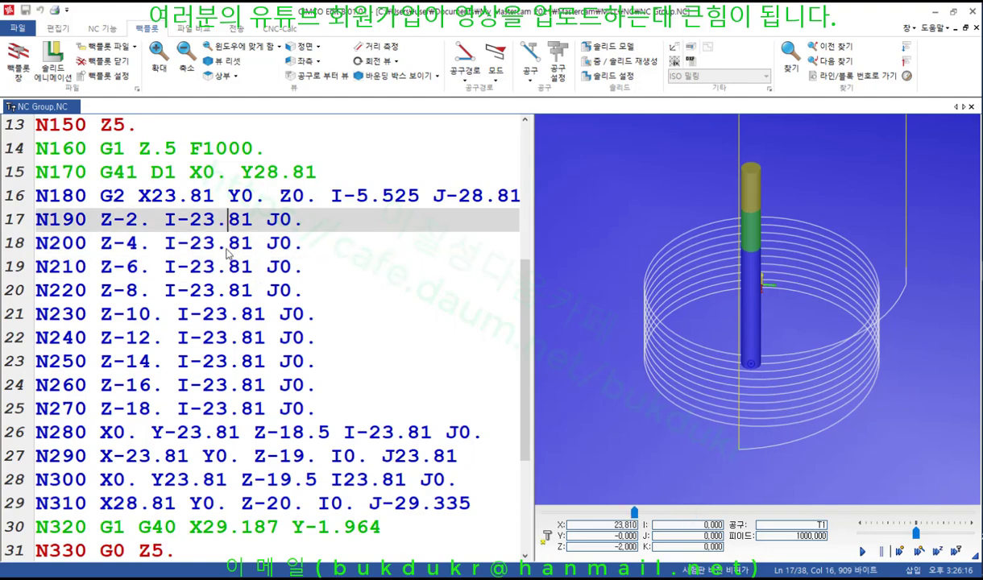
pyautogui.click(228, 243)
pyautogui.click(227, 265)
pyautogui.click(230, 289)
pyautogui.click(231, 314)
pyautogui.click(231, 341)
pyautogui.click(233, 385)
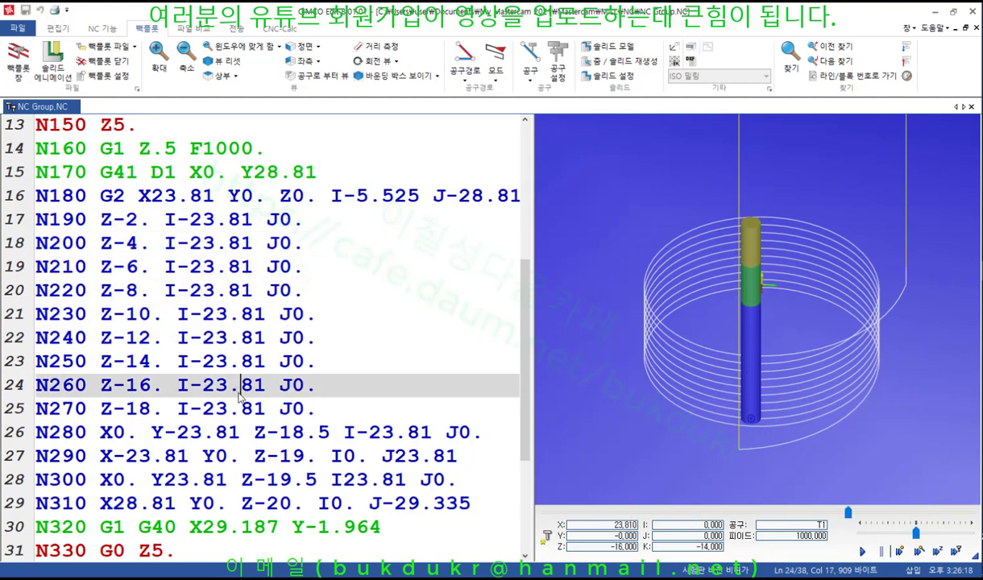
pyautogui.click(234, 409)
pyautogui.click(235, 433)
# - Examine the exit move up close in the backplot and select the G40 block in line N320, then the G41 D1 block in line N170
pyautogui.scroll(-3, 294, 448)
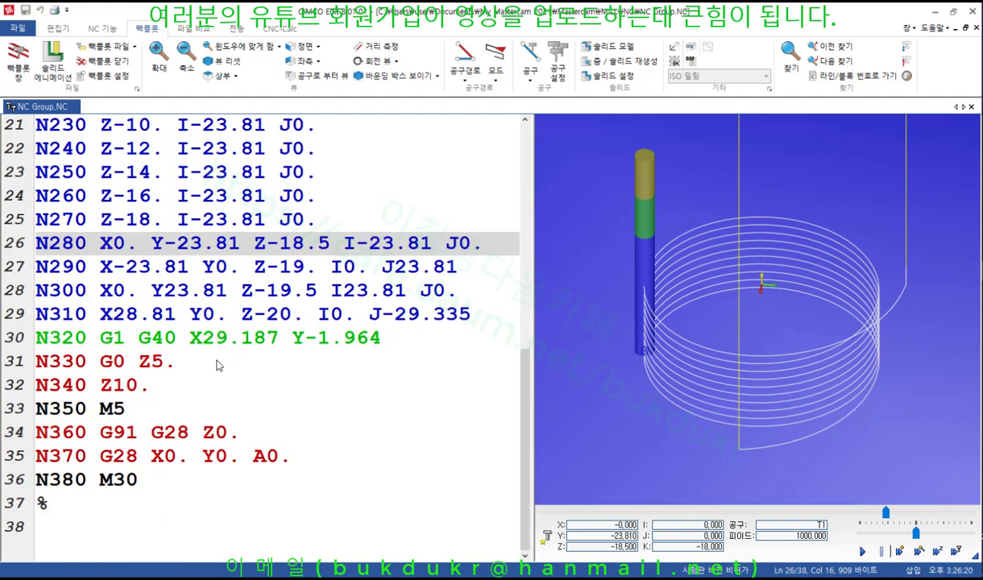
pyautogui.click(176, 339)
pyautogui.scroll(5, 762, 459)
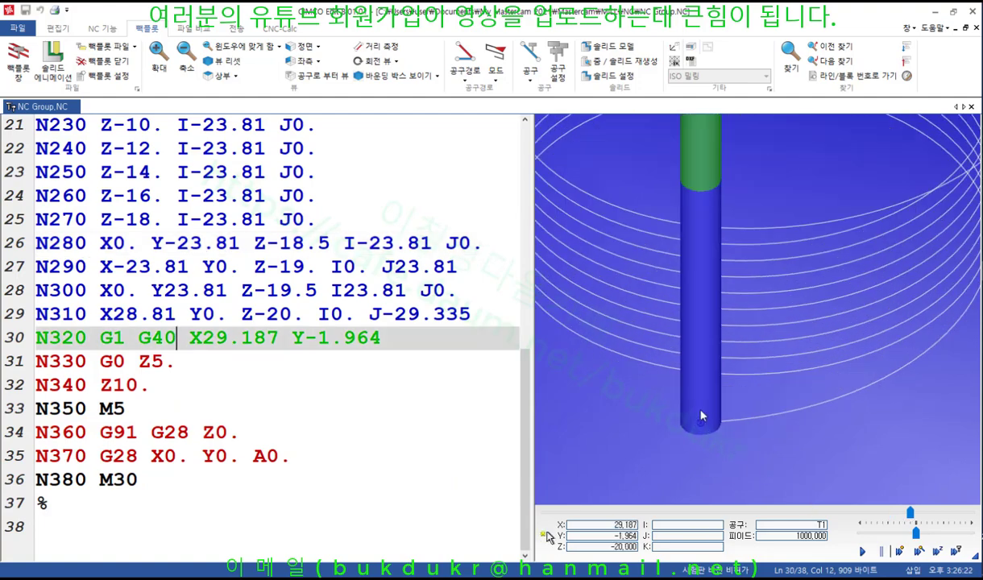
pyautogui.moveTo(100, 339); pyautogui.dragTo(380, 338)
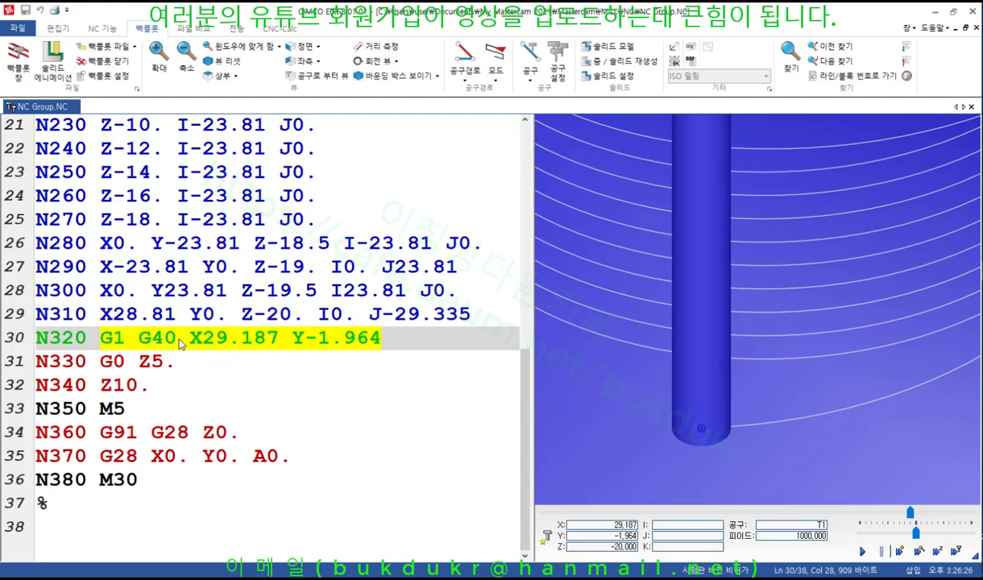
pyautogui.scroll(4, 169, 337)
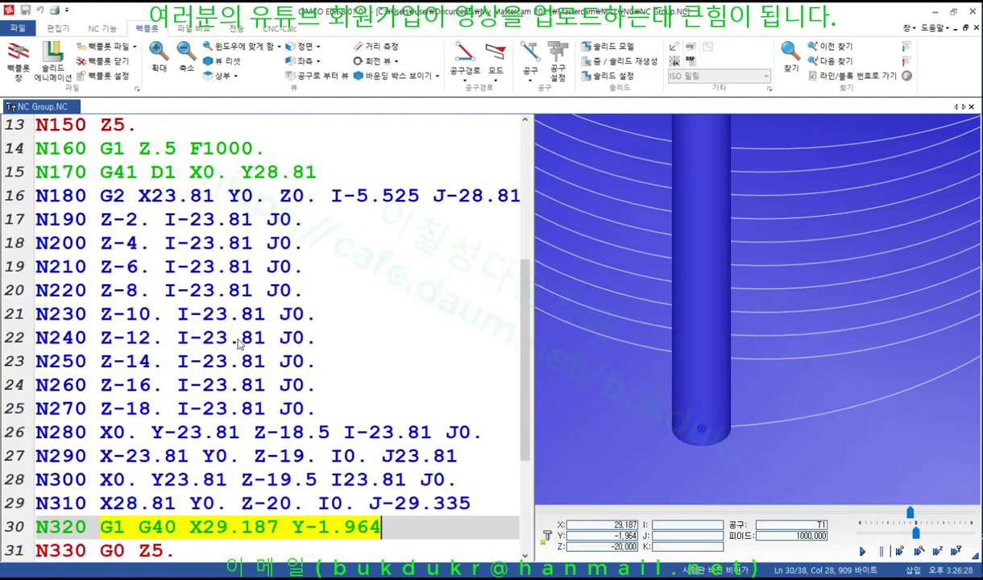
pyautogui.moveTo(102, 272); pyautogui.dragTo(315, 278)
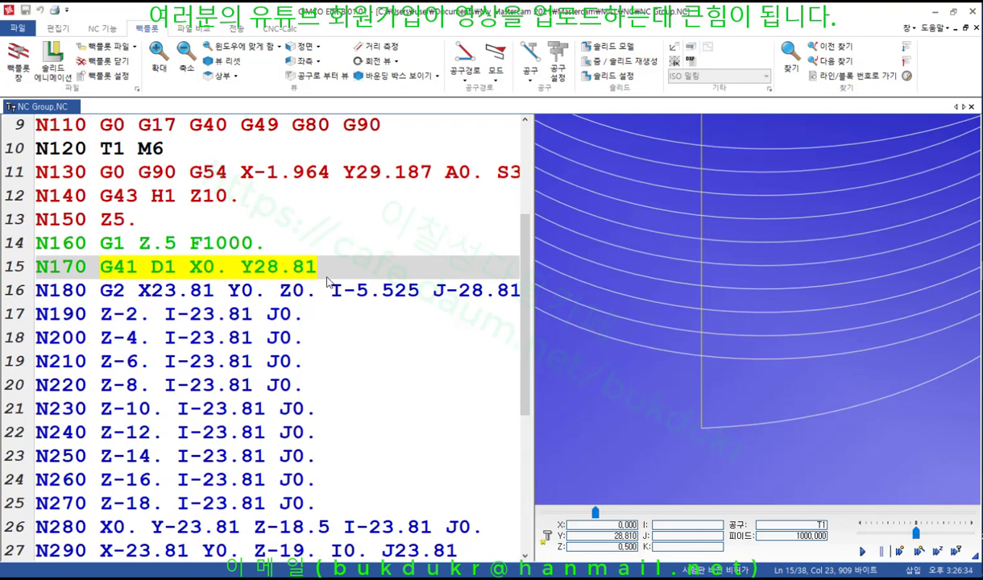
# - Review the G2 block in line N180, the G41 D1 code in line N170 and the program's closing blocks, and return to Mastercam
pyautogui.click(103, 289)
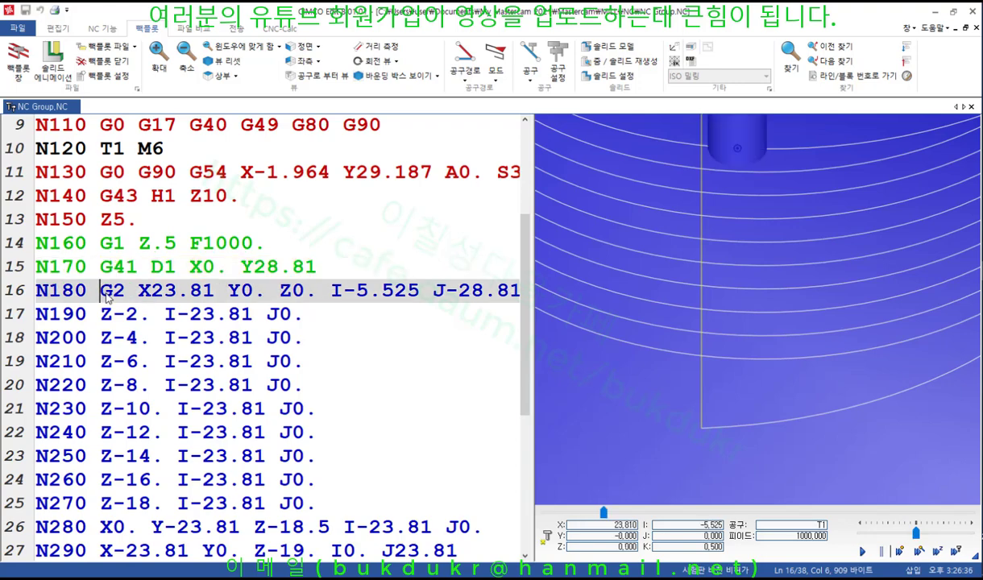
pyautogui.moveTo(100, 267); pyautogui.dragTo(178, 272)
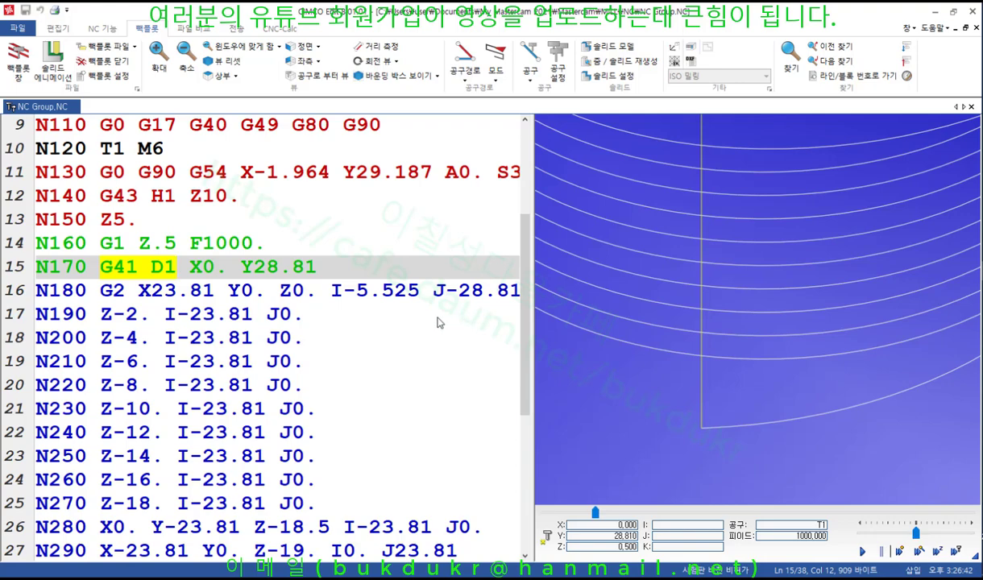
pyautogui.scroll(-4, 438, 322)
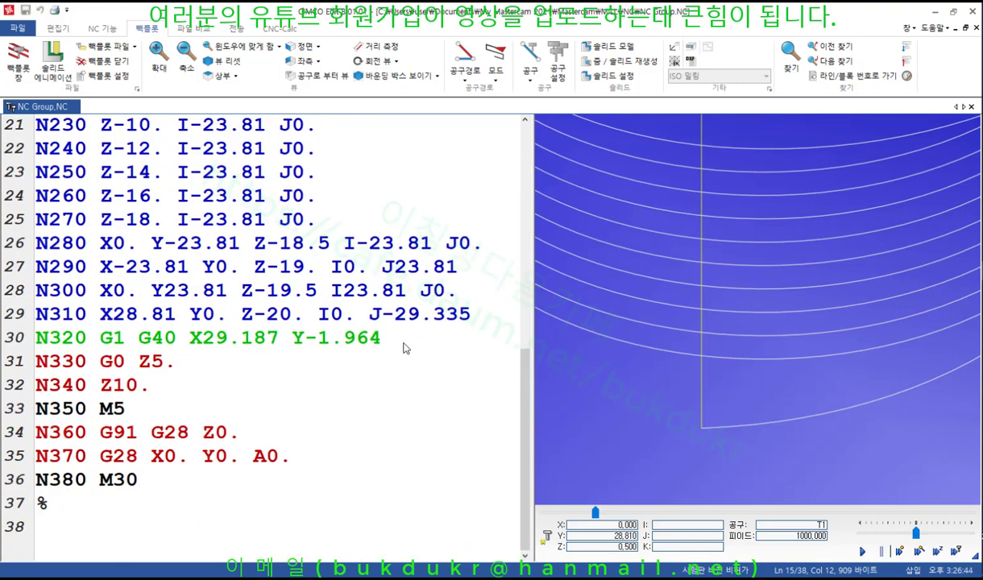
pyautogui.click(320, 432)
pyautogui.click(246, 487)
pyautogui.scroll(-5, 720, 436)
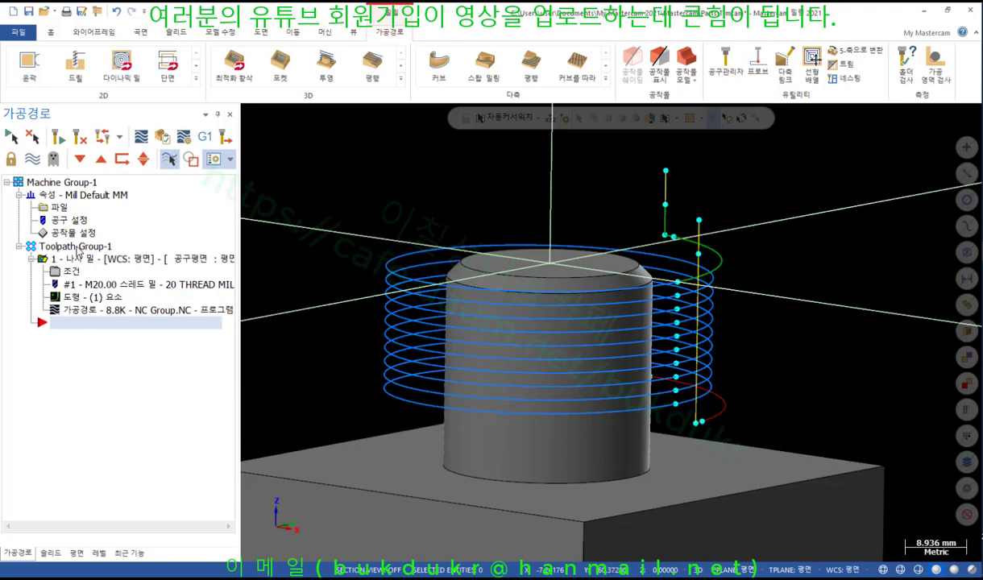
# - Examine the thread mill toolpath around the boss, and hide it to inspect the bare solid from several angles
pyautogui.moveTo(556, 274); pyautogui.dragTo(570, 326, button='middle')
pyautogui.scroll(2, 574, 232)
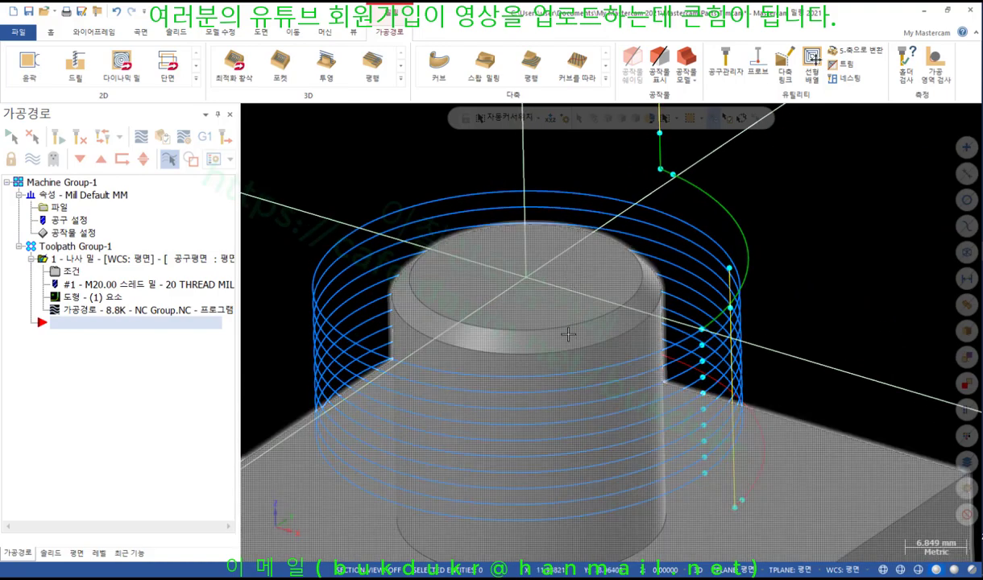
pyautogui.scroll(-1, 557, 266)
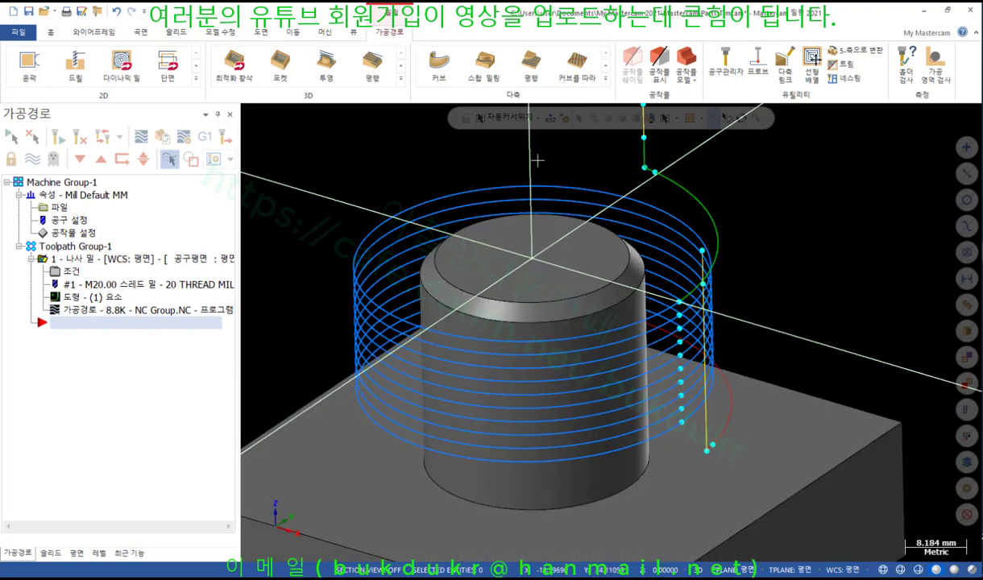
pyautogui.click(32, 159)
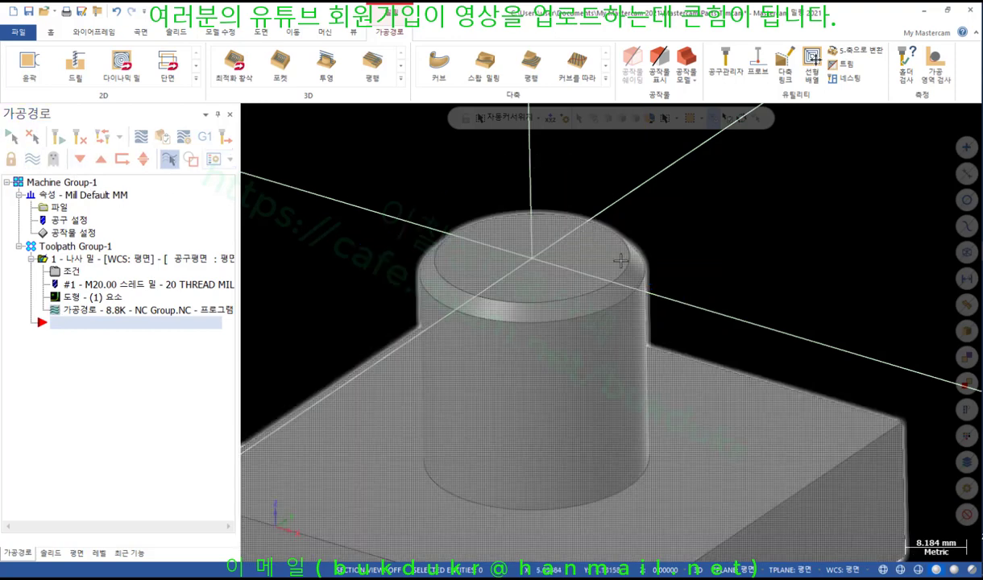
pyautogui.moveTo(556, 266); pyautogui.dragTo(611, 332, button='middle')
pyautogui.moveTo(607, 212)
pyautogui.mouseDown(button='middle')
pyautogui.moveTo(610, 191)
pyautogui.moveTo(634, 196)
pyautogui.moveTo(568, 194)
pyautogui.moveTo(548, 209)
pyautogui.moveTo(562, 207)
pyautogui.moveTo(532, 348)
pyautogui.moveTo(651, 360)
pyautogui.mouseUp(button='middle')
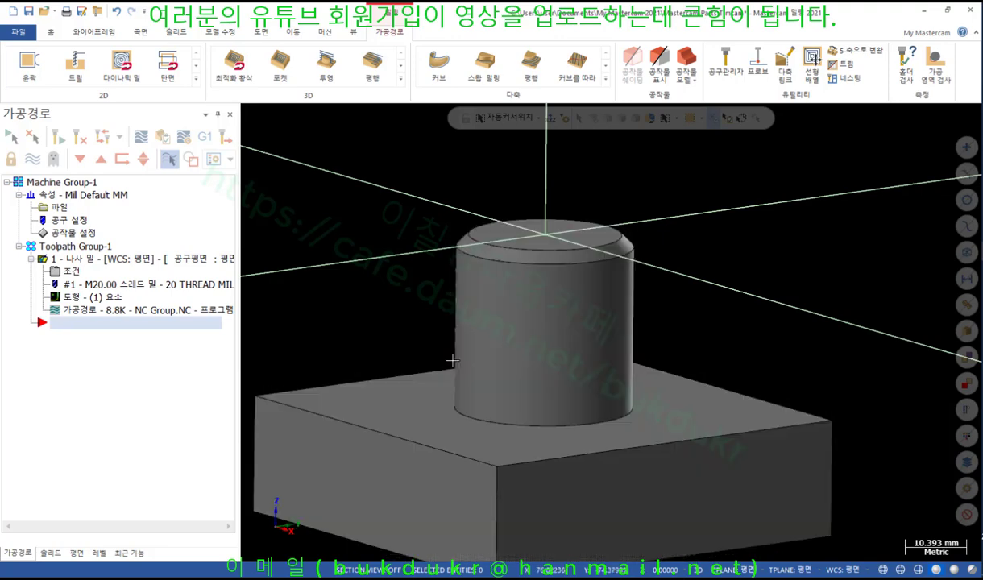
pyautogui.moveTo(771, 237)
pyautogui.mouseDown(button='middle')
pyautogui.moveTo(787, 228)
pyautogui.moveTo(725, 204)
pyautogui.mouseUp(button='middle')
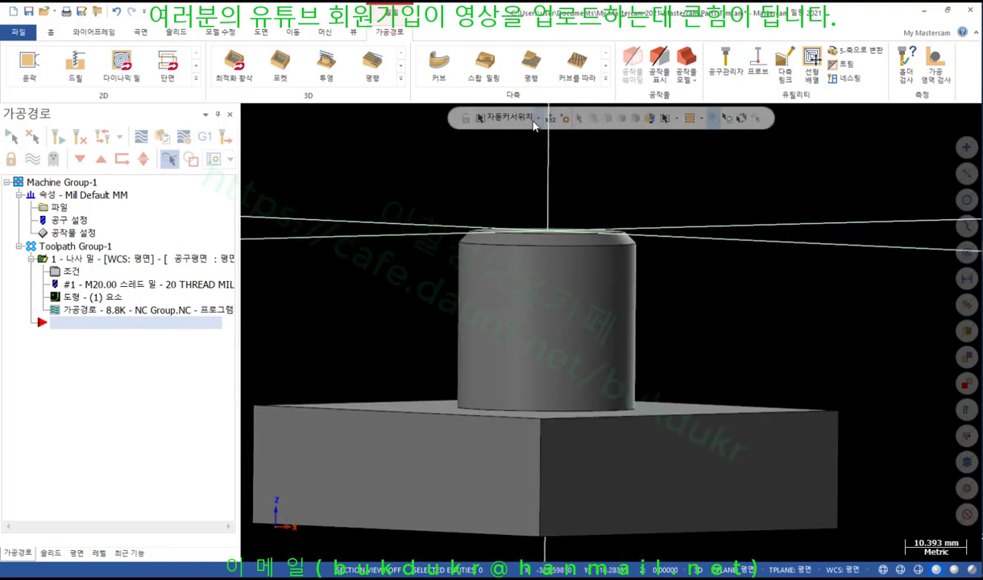
pyautogui.moveTo(611, 185); pyautogui.dragTo(637, 212, button='middle')
pyautogui.scroll(-2, 597, 185)
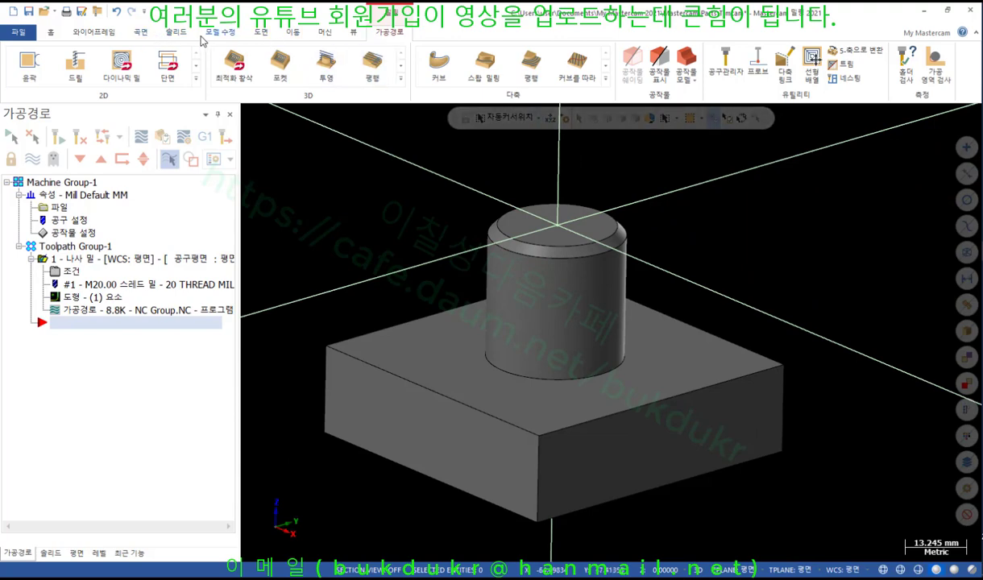
# - Start a Trim to Plane on the solid body with the boss and choose a dynamic plane as the cutting plane
pyautogui.click(177, 33)
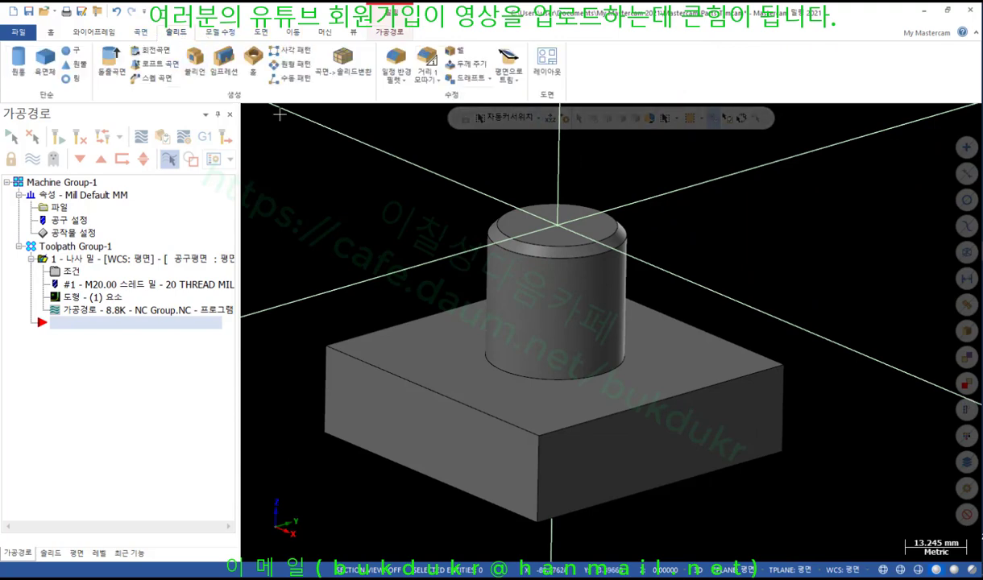
pyautogui.click(508, 63)
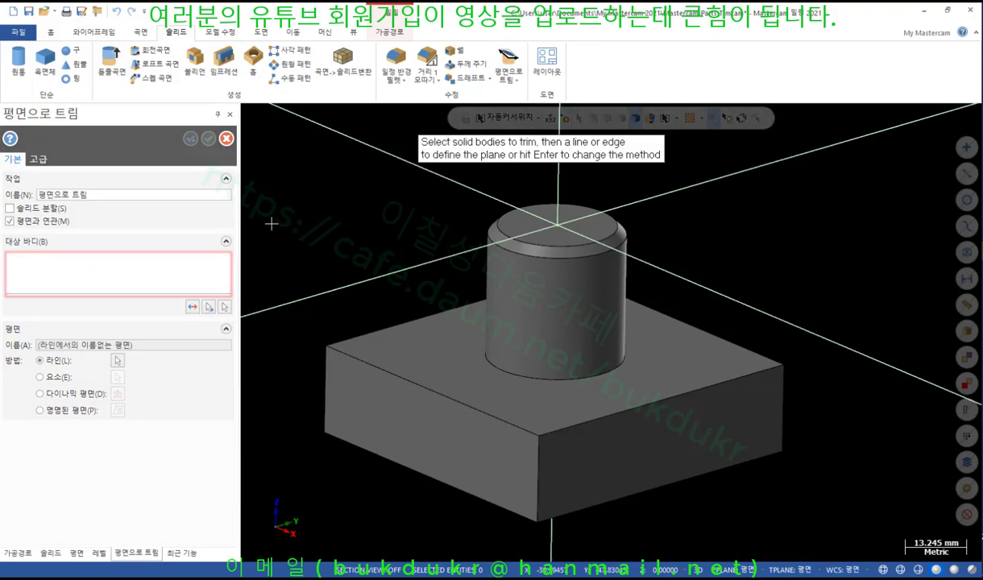
pyautogui.click(500, 306)
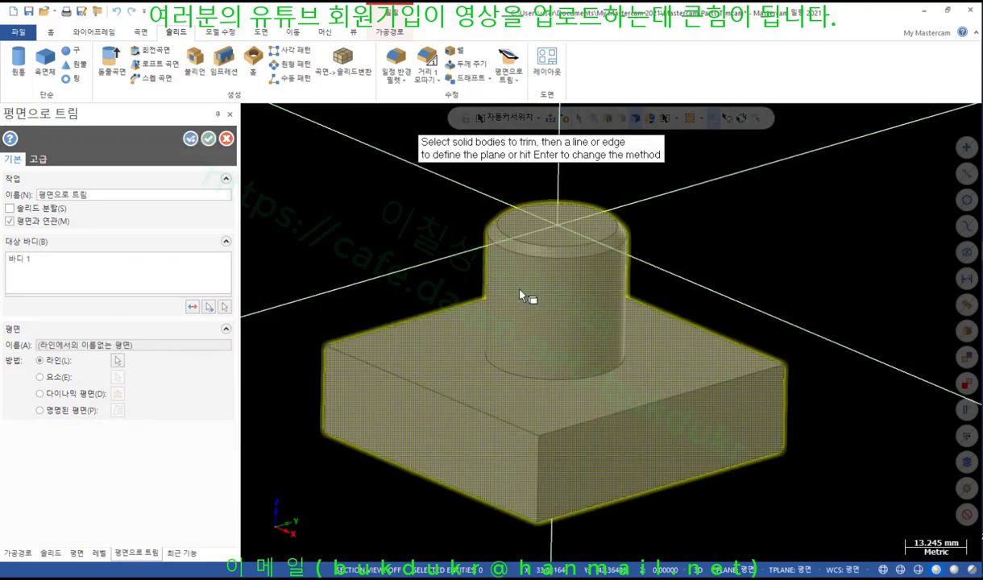
pyautogui.press('Return')
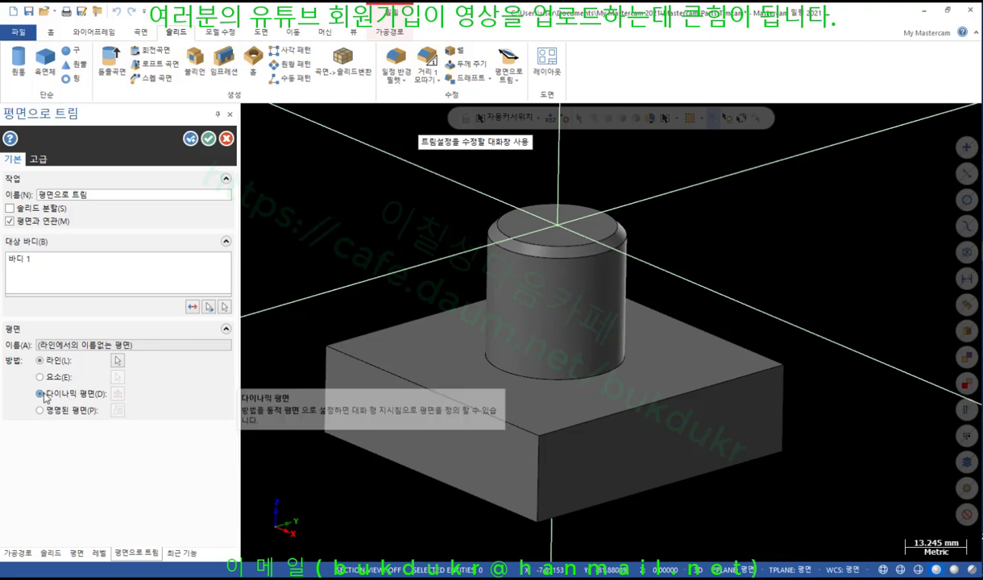
pyautogui.click(117, 393)
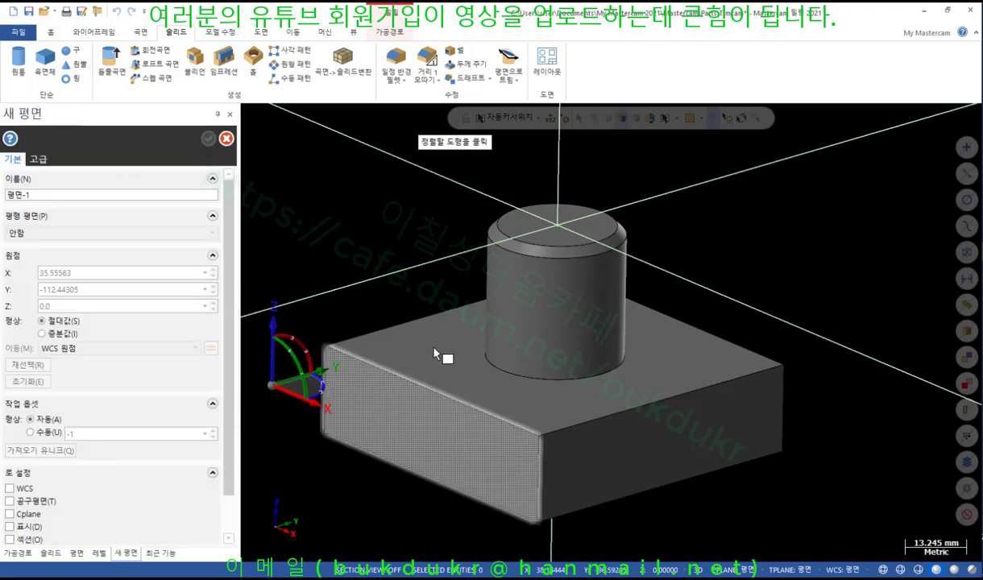
# - Place the cutting plane on the boss's top center, move it along Z to -20, and accept it
pyautogui.click(560, 242)
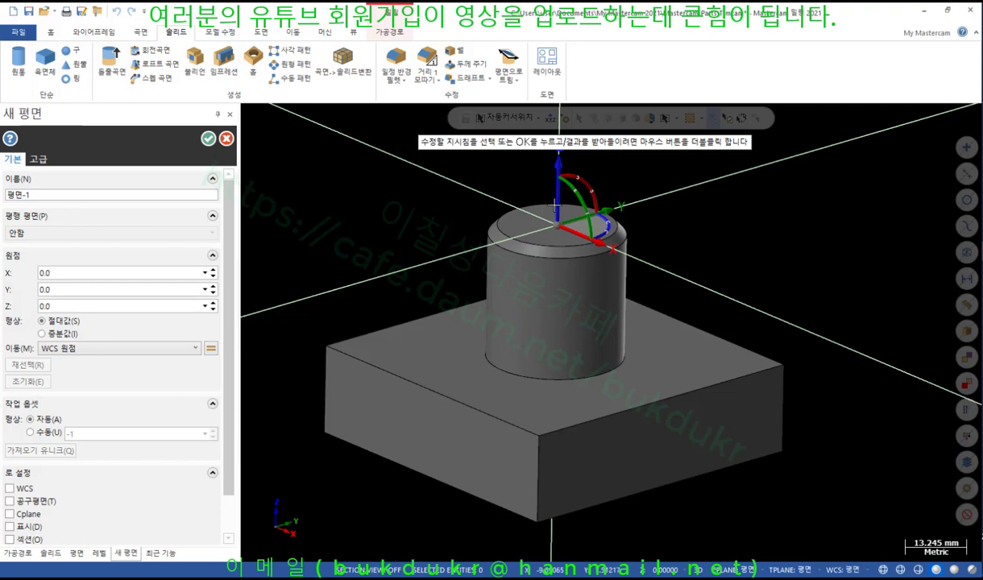
pyautogui.click(557, 197)
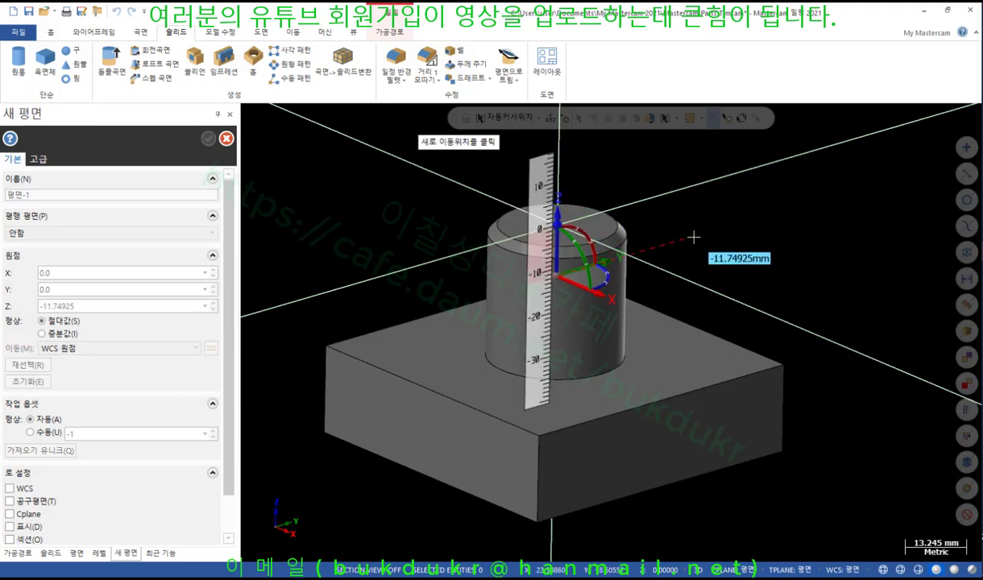
pyautogui.write('-20')
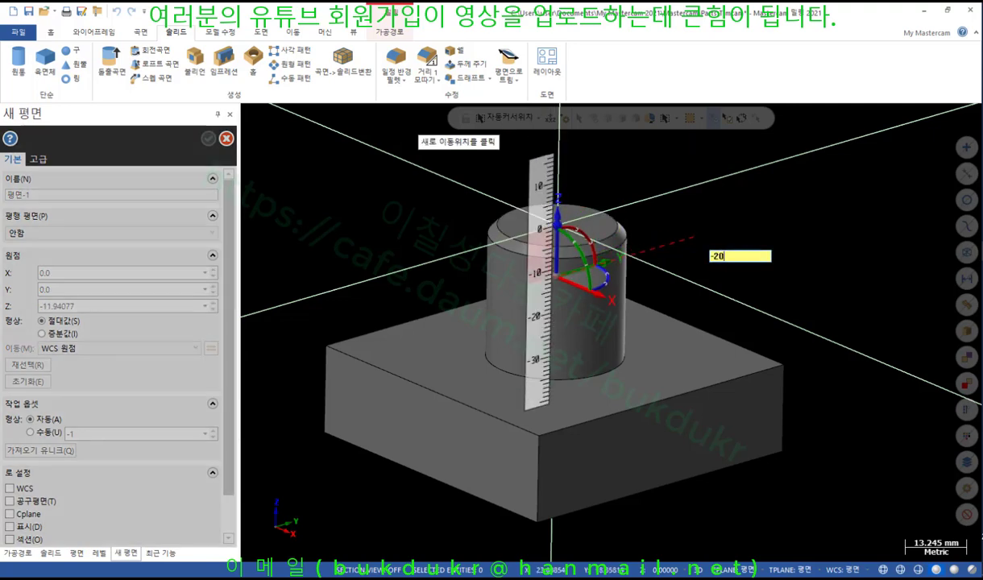
pyautogui.press('Return')
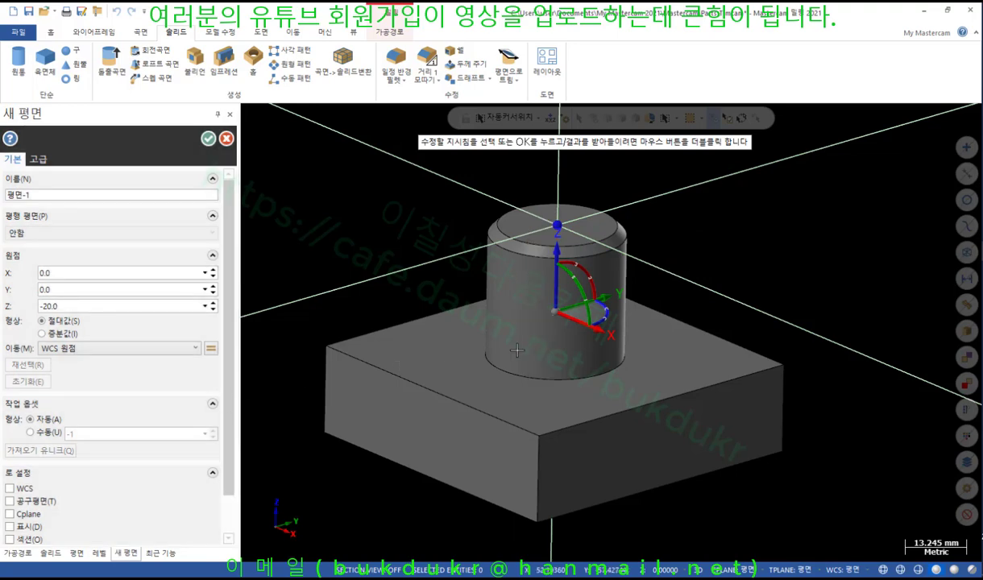
pyautogui.click(566, 315)
pyautogui.moveTo(230, 436); pyautogui.dragTo(231, 382)
pyautogui.click(208, 140)
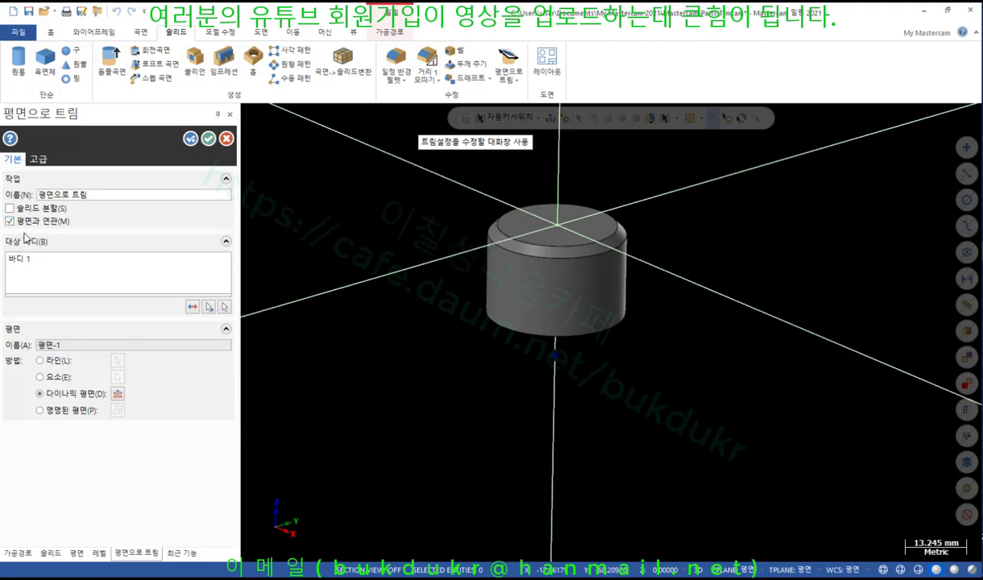
# - Split the solid at the plane, keeping both bodies, and isolate the upper boss body in the view
pyautogui.click(10, 208)
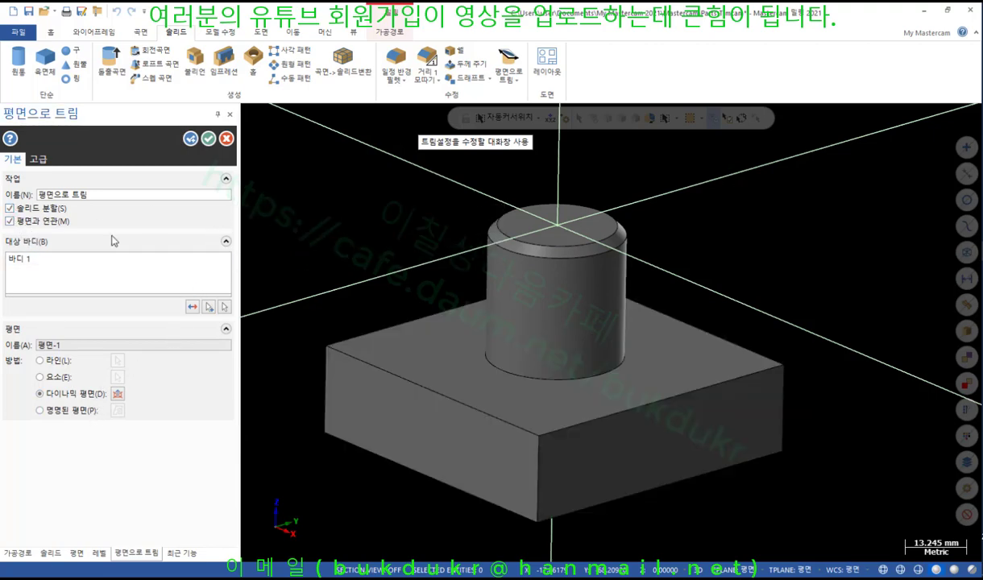
pyautogui.click(208, 139)
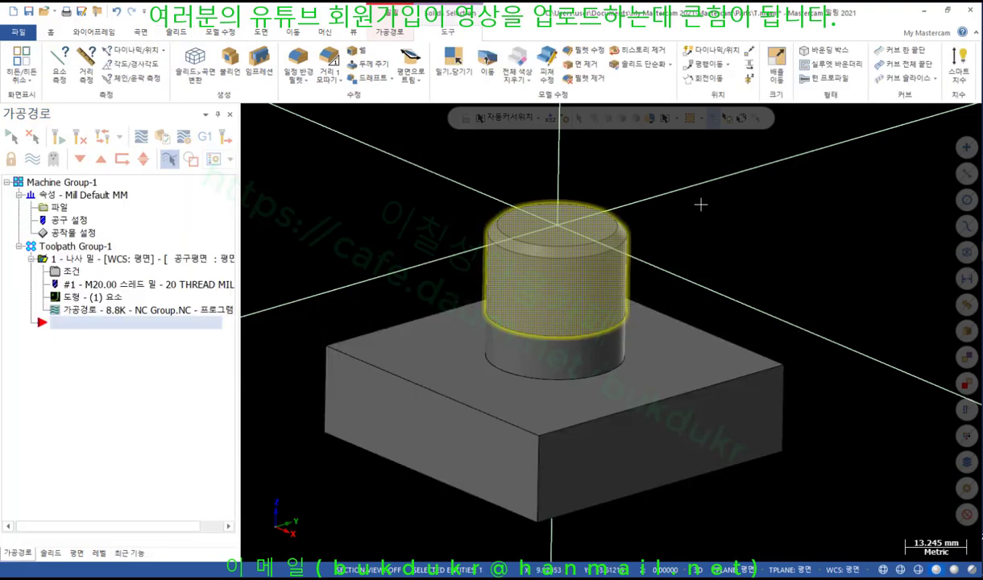
pyautogui.scroll(1, 725, 225)
pyautogui.moveTo(748, 239); pyautogui.dragTo(746, 219, button='middle')
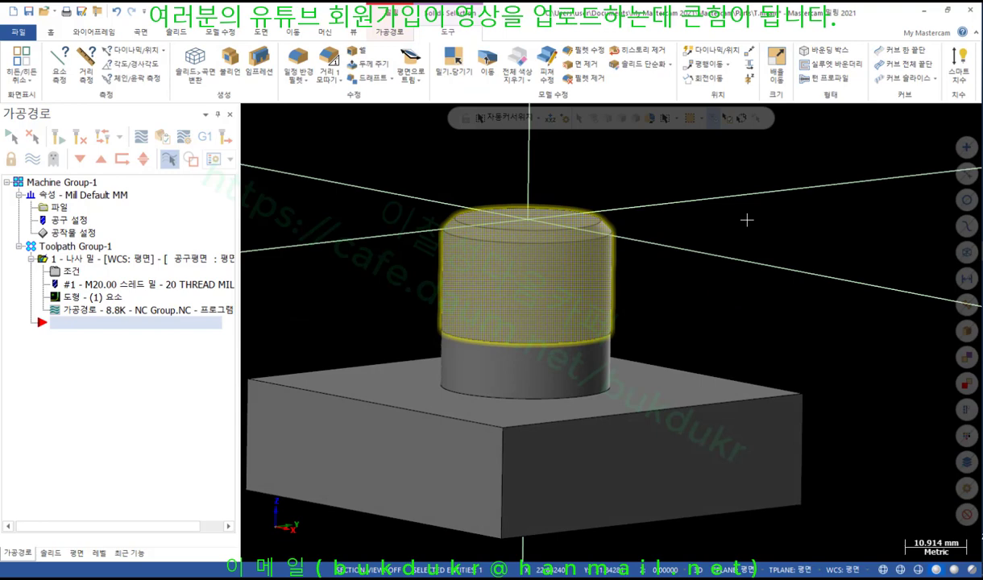
pyautogui.scroll(-1, 595, 278)
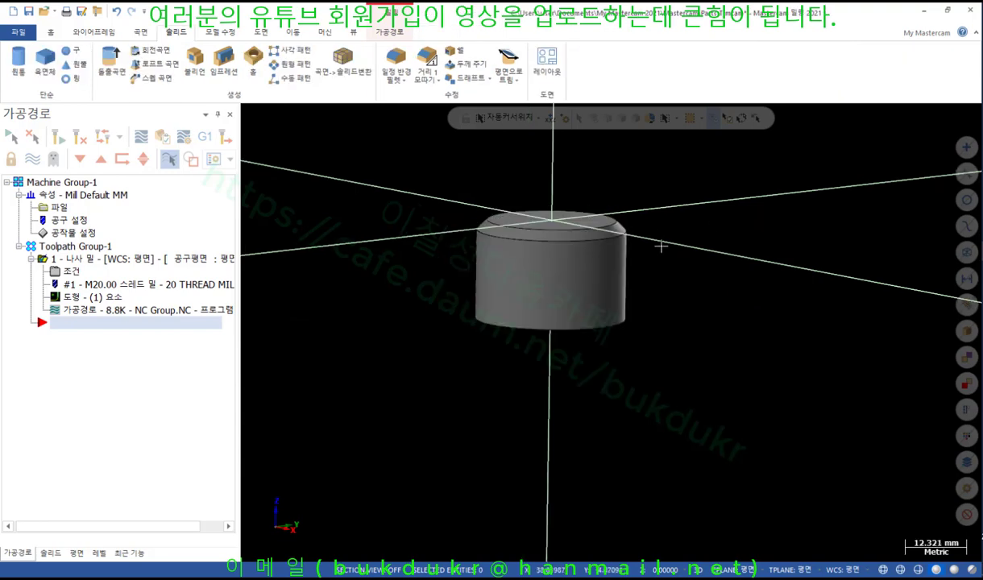
pyautogui.moveTo(659, 246)
pyautogui.mouseDown(button='middle')
pyautogui.moveTo(532, 319)
pyautogui.moveTo(511, 280)
pyautogui.moveTo(511, 235)
pyautogui.moveTo(511, 276)
pyautogui.moveTo(658, 236)
pyautogui.mouseUp(button='middle')
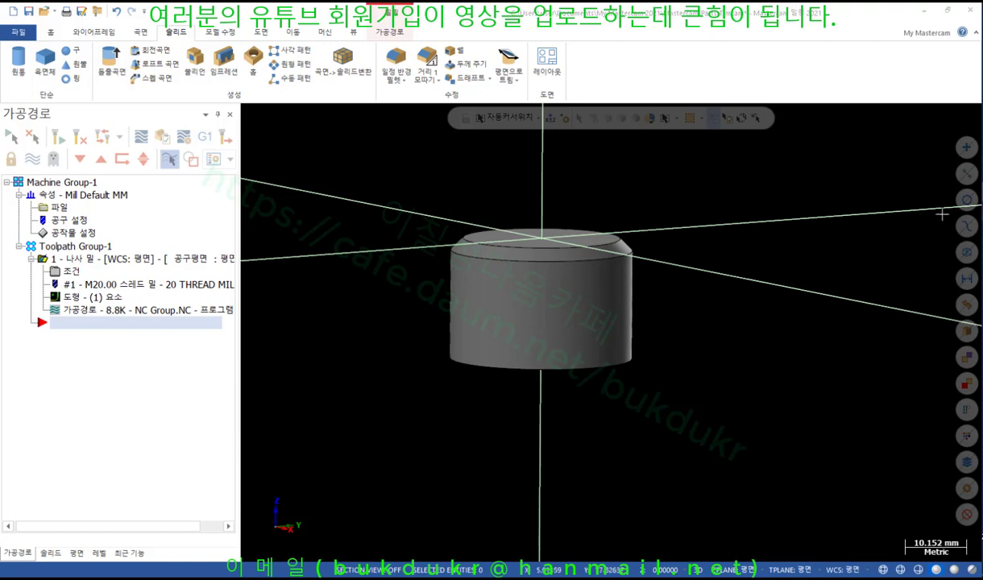
# - Calculate 1 ÷ 16 in the Windows calculator
pyautogui.click(223, 449)
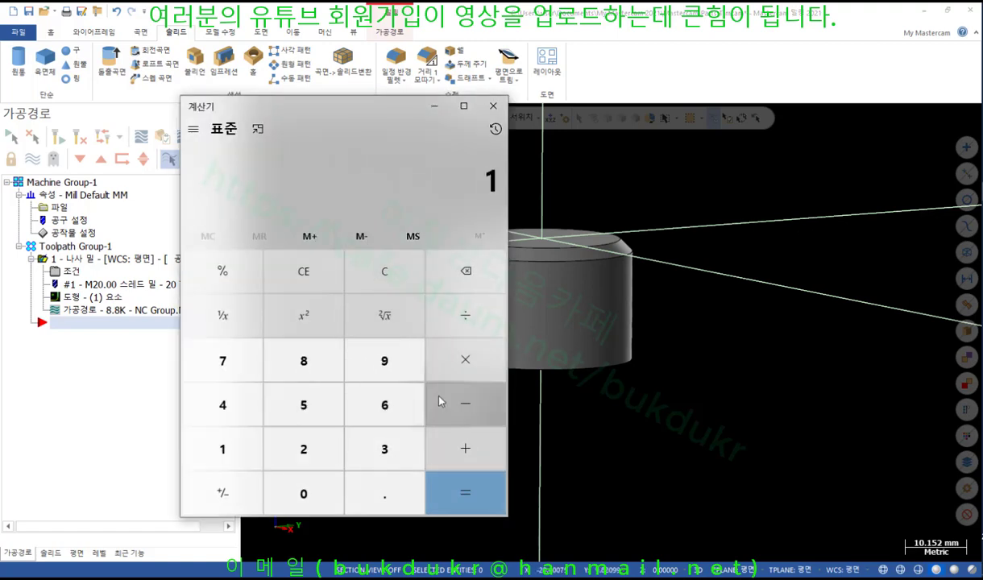
pyautogui.click(455, 324)
pyautogui.click(242, 448)
pyautogui.click(382, 403)
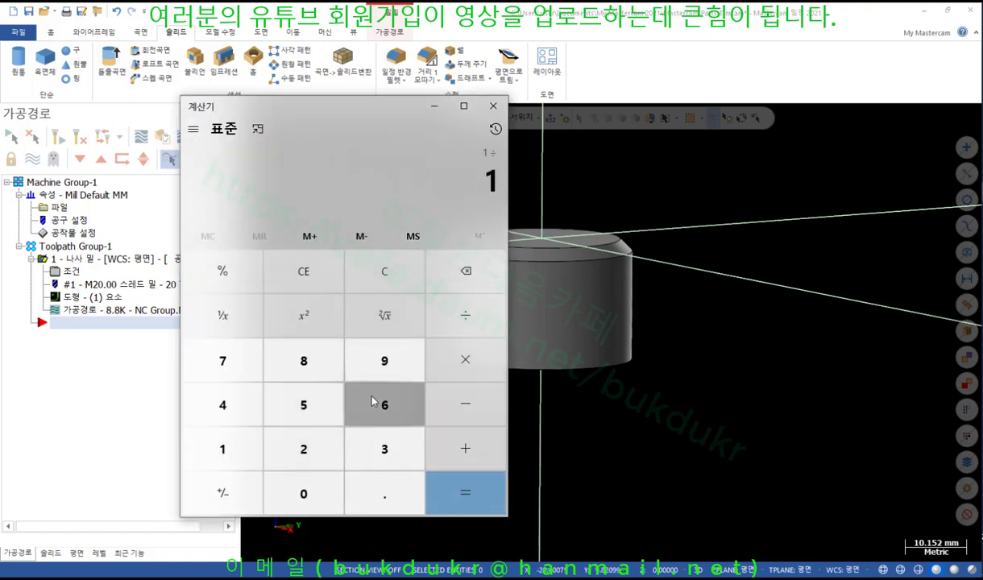
pyautogui.click(472, 494)
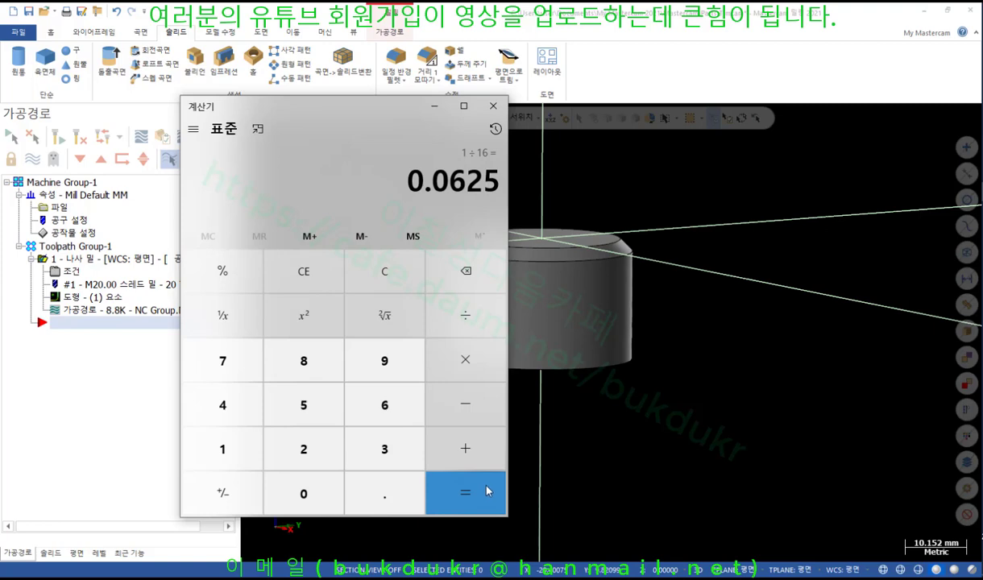
# - Calculate 1 ÷ 8 and close the calculator
pyautogui.click(391, 284)
pyautogui.click(235, 449)
pyautogui.click(456, 316)
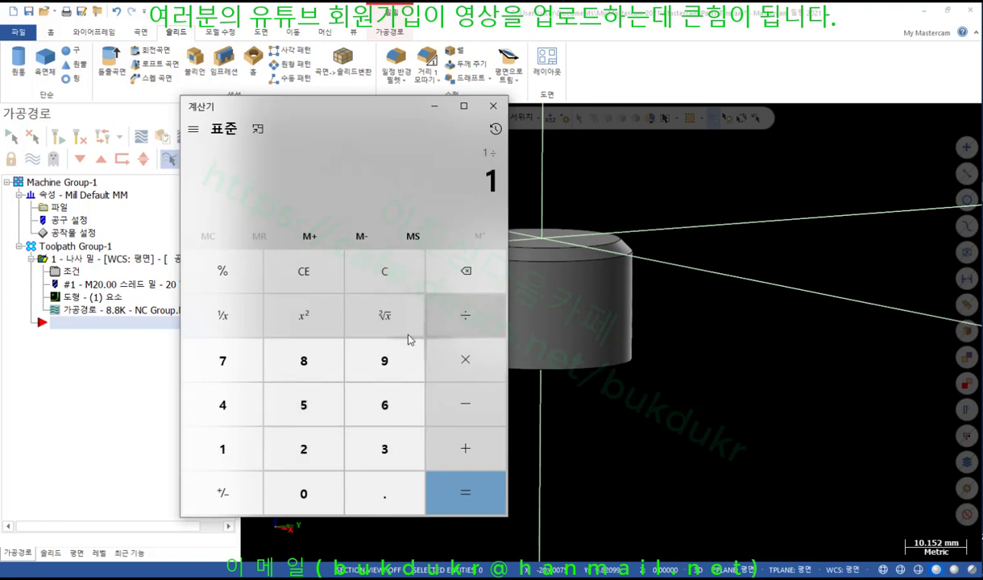
pyautogui.click(307, 360)
pyautogui.click(475, 495)
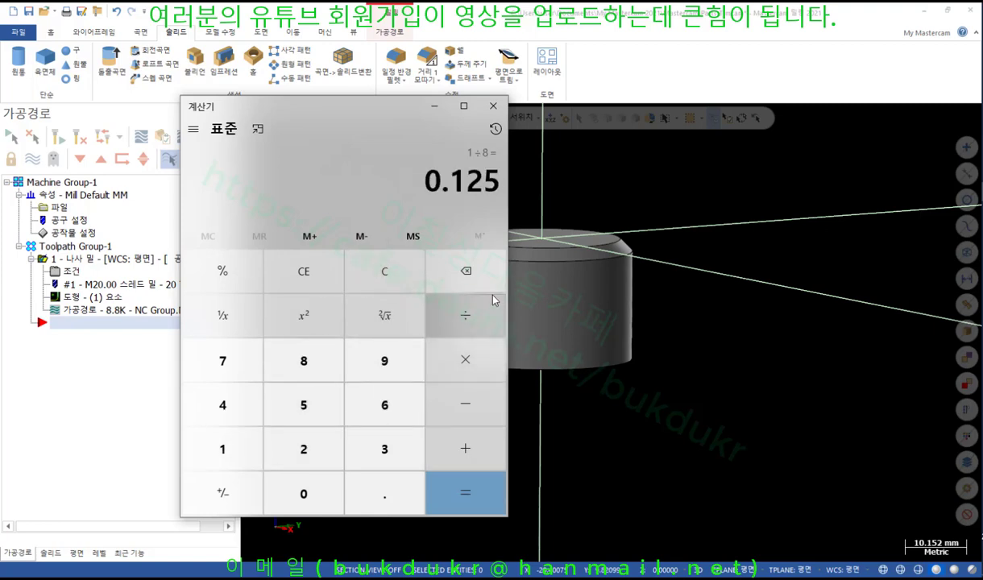
pyautogui.click(492, 106)
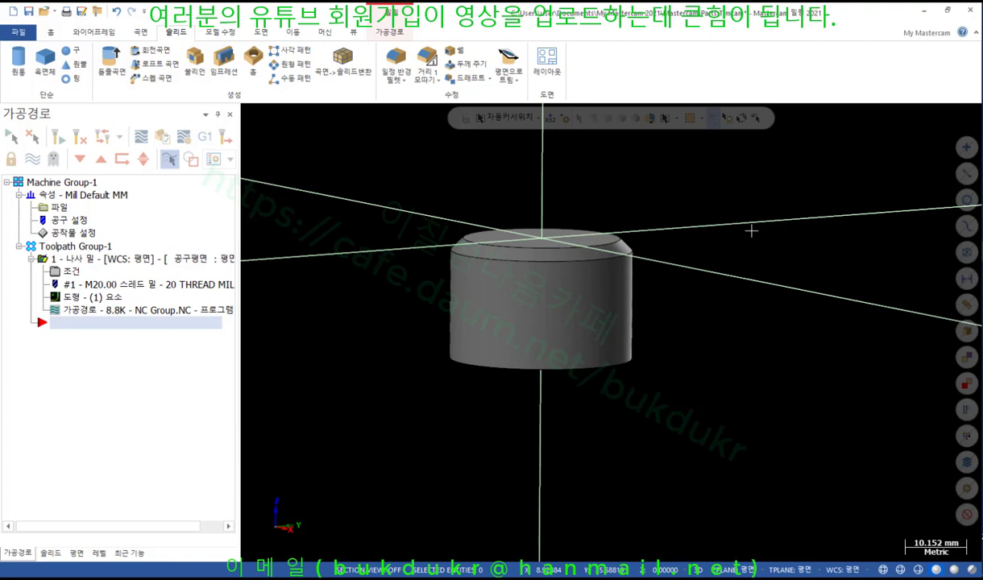
pyautogui.scroll(2, 636, 294)
pyautogui.moveTo(650, 294)
pyautogui.mouseDown(button='middle')
pyautogui.moveTo(726, 279)
pyautogui.moveTo(673, 292)
pyautogui.mouseUp(button='middle')
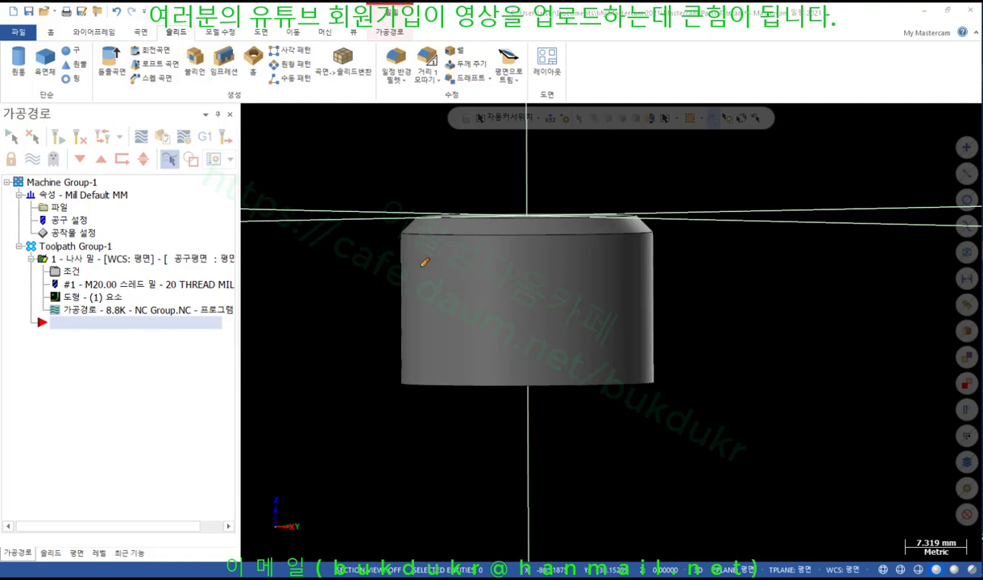
pyautogui.moveTo(452, 135)
pyautogui.mouseDown()
pyautogui.moveTo(322, 206)
pyautogui.moveTo(143, 343)
pyautogui.moveTo(492, 447)
pyautogui.mouseUp()
pyautogui.moveTo(143, 353)
pyautogui.mouseDown()
pyautogui.moveTo(384, 295)
pyautogui.moveTo(489, 302)
pyautogui.mouseUp()
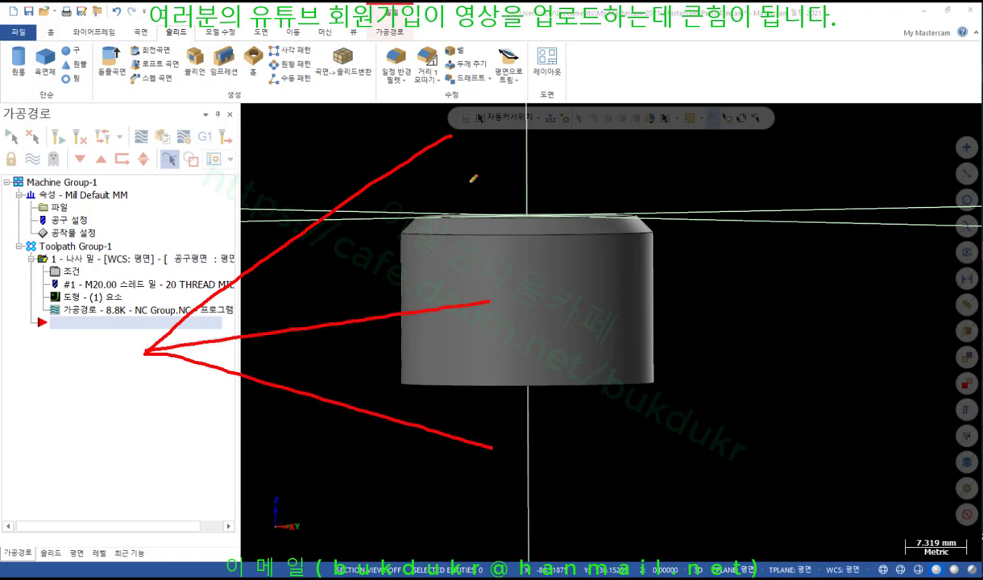
pyautogui.moveTo(461, 137); pyautogui.dragTo(494, 449)
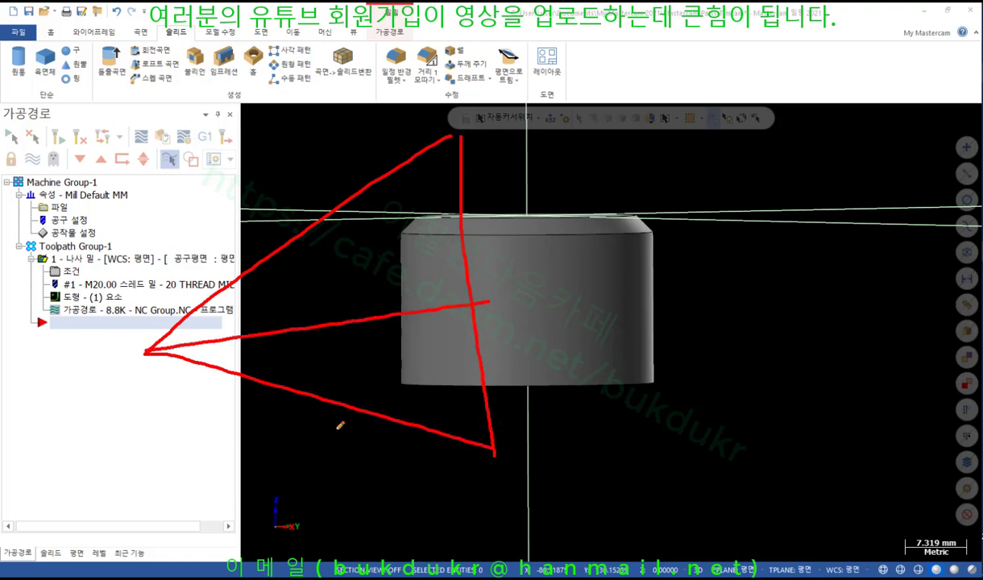
pyautogui.moveTo(323, 495); pyautogui.dragTo(312, 532)
pyautogui.moveTo(349, 484); pyautogui.dragTo(351, 518)
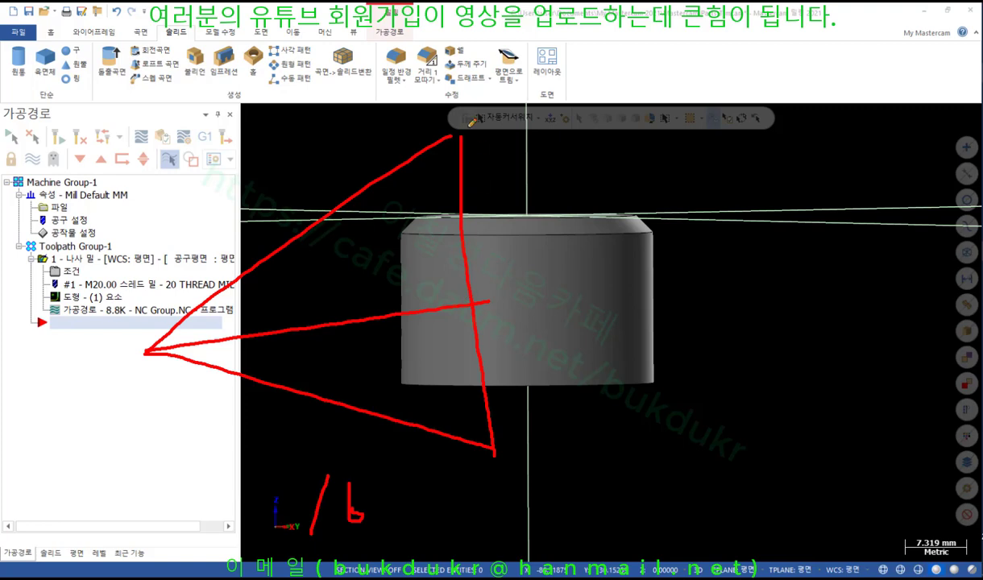
# - Annotate the hand-drawn taper triangle with arcs, a half height of 0.5, a length of 16 and the angle α
pyautogui.moveTo(465, 133)
pyautogui.mouseDown()
pyautogui.moveTo(528, 347)
pyautogui.moveTo(501, 458)
pyautogui.mouseUp()
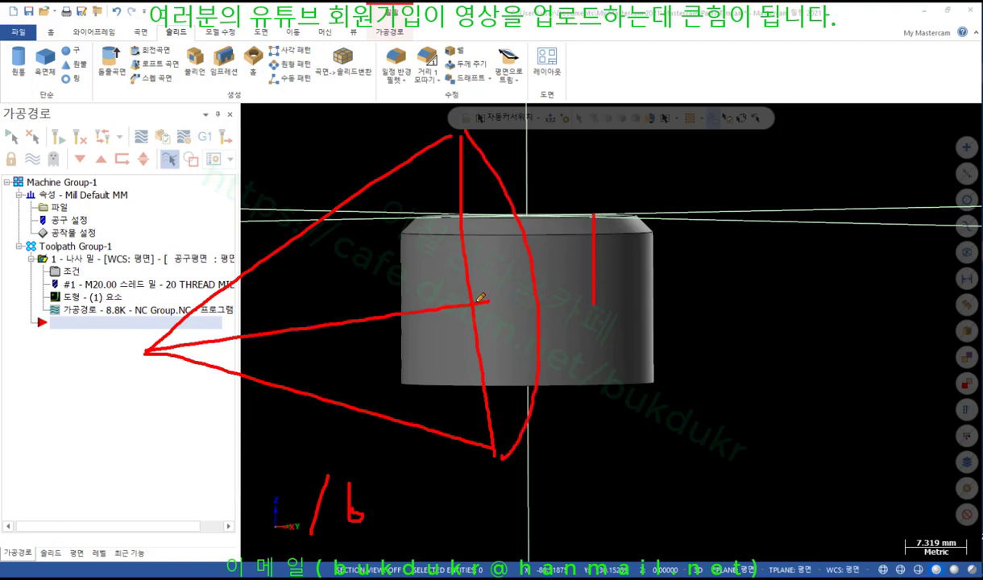
pyautogui.moveTo(486, 302)
pyautogui.mouseDown()
pyautogui.moveTo(528, 383)
pyautogui.moveTo(575, 407)
pyautogui.mouseUp()
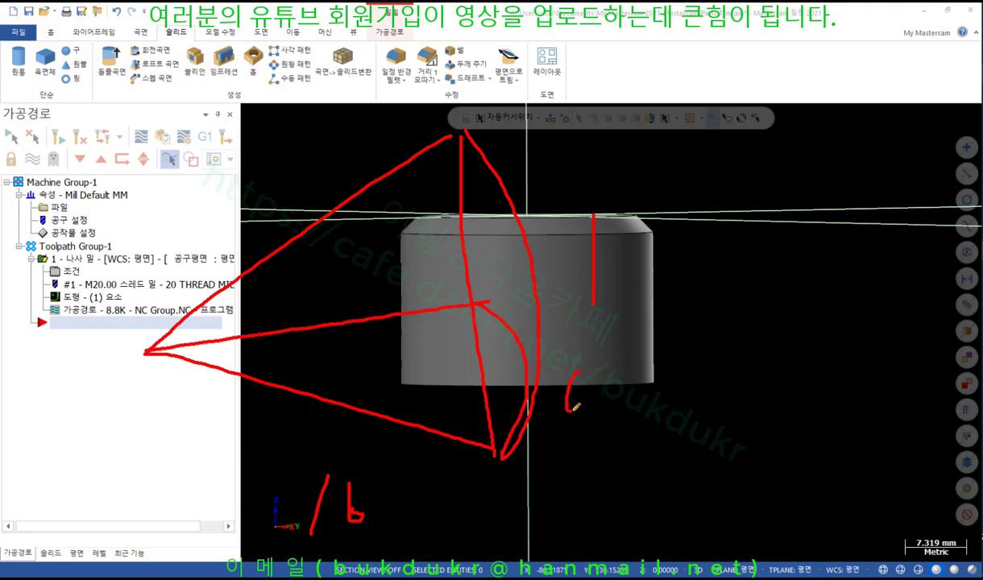
pyautogui.moveTo(628, 375); pyautogui.dragTo(629, 389)
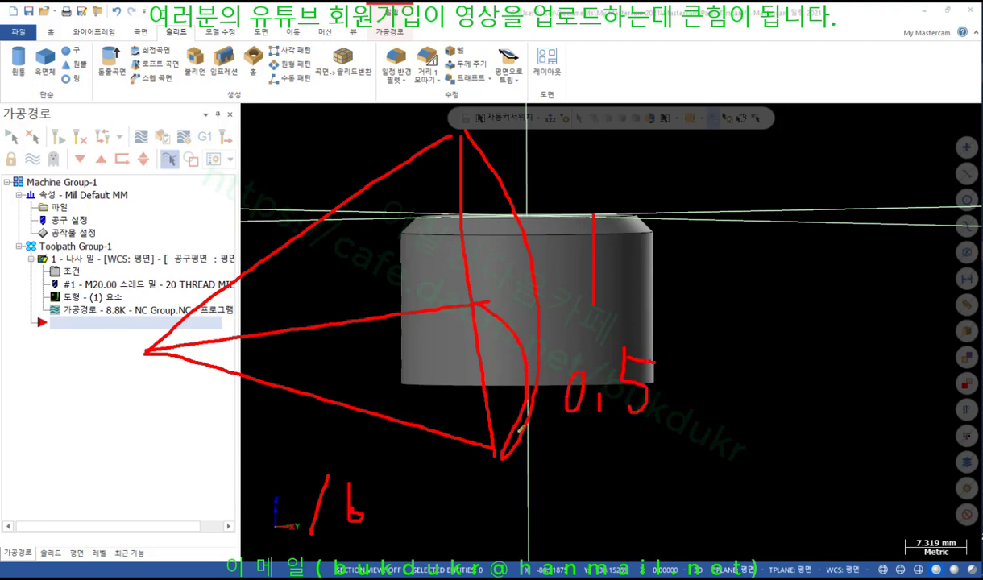
pyautogui.moveTo(361, 253); pyautogui.dragTo(365, 287)
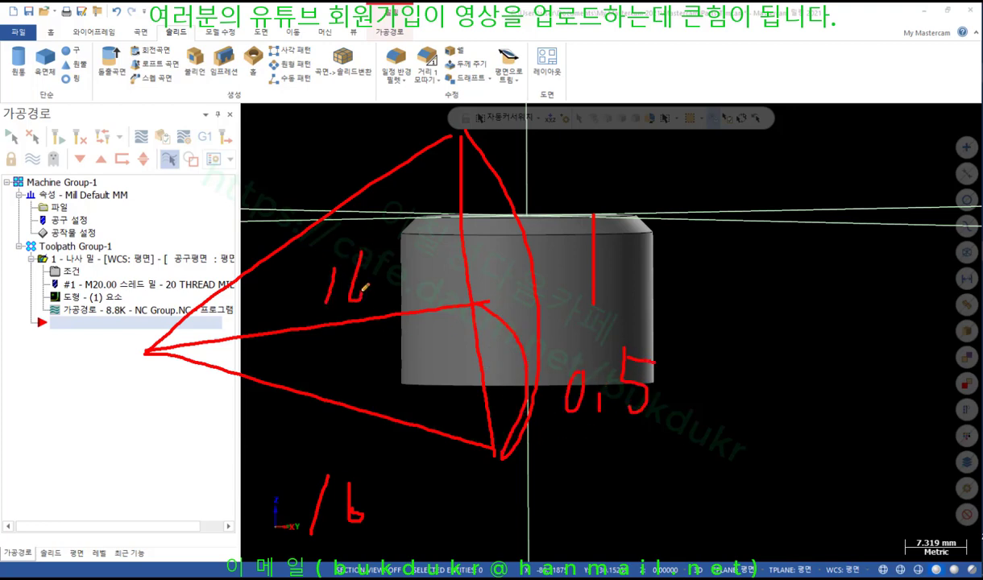
pyautogui.moveTo(554, 431); pyautogui.dragTo(670, 429)
pyautogui.moveTo(219, 341); pyautogui.dragTo(223, 368)
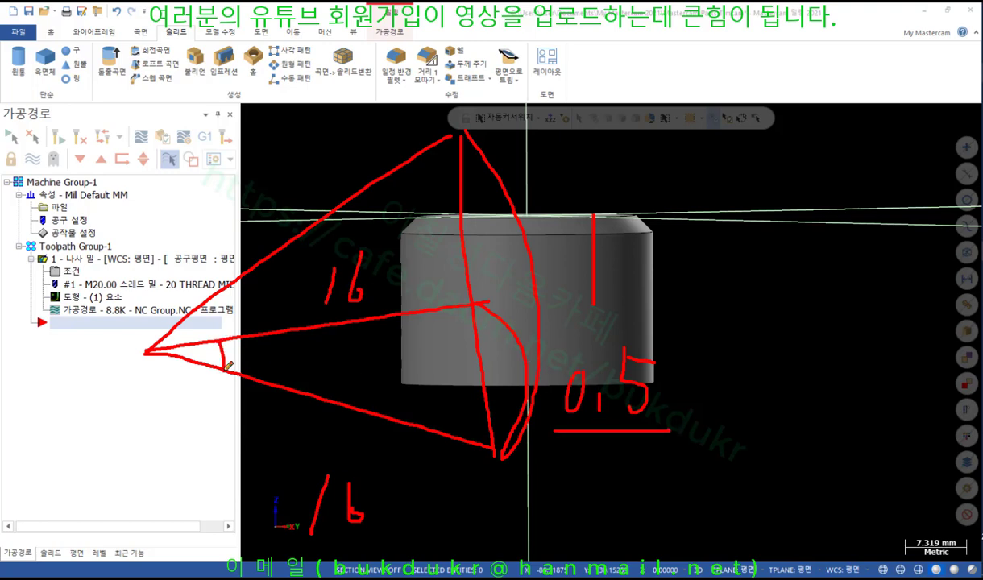
pyautogui.moveTo(286, 336); pyautogui.dragTo(274, 365)
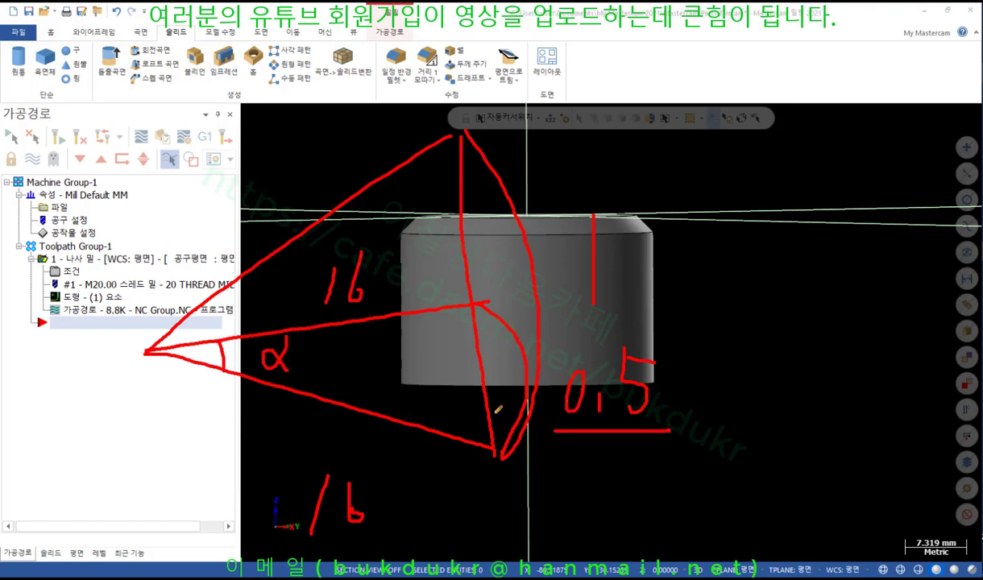
# - Write the relation tan α = 0.5/16 by hand beside the triangle, and clear the on-screen annotations
pyautogui.moveTo(586, 172)
pyautogui.mouseDown()
pyautogui.moveTo(642, 167)
pyautogui.moveTo(613, 207)
pyautogui.moveTo(682, 204)
pyautogui.mouseUp()
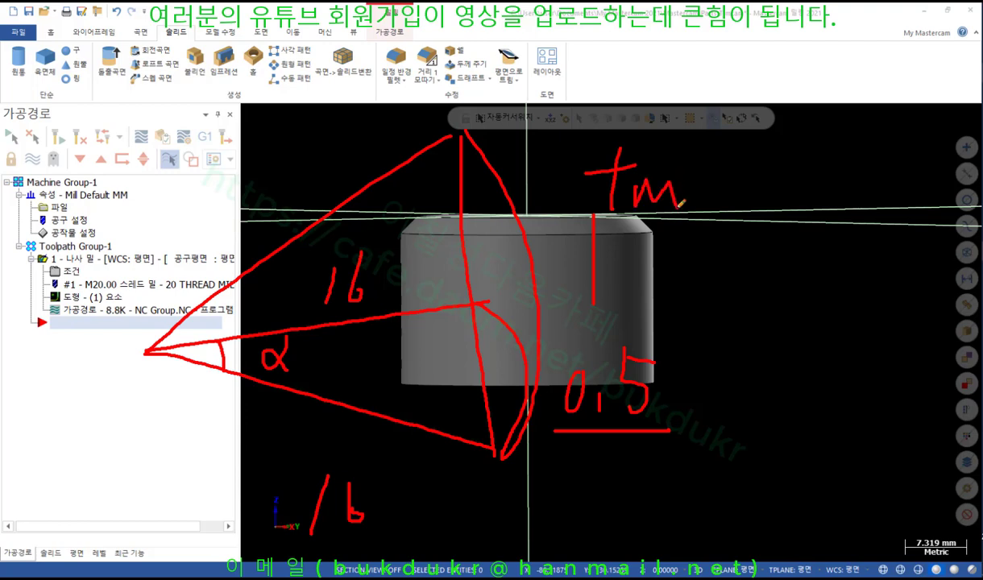
pyautogui.moveTo(730, 171)
pyautogui.mouseDown()
pyautogui.moveTo(699, 187)
pyautogui.moveTo(742, 181)
pyautogui.mouseUp()
pyautogui.moveTo(797, 215); pyautogui.dragTo(786, 273)
pyautogui.moveTo(839, 214)
pyautogui.mouseDown()
pyautogui.moveTo(820, 259)
pyautogui.moveTo(833, 256)
pyautogui.mouseUp()
pyautogui.moveTo(783, 203); pyautogui.dragTo(869, 197)
pyautogui.moveTo(815, 142); pyautogui.dragTo(820, 158)
pyautogui.moveTo(874, 117)
pyautogui.mouseDown()
pyautogui.moveTo(885, 172)
pyautogui.moveTo(933, 127)
pyautogui.mouseUp()
pyautogui.moveTo(663, 316); pyautogui.dragTo(717, 313)
pyautogui.moveTo(695, 280)
pyautogui.mouseDown()
pyautogui.moveTo(691, 367)
pyautogui.moveTo(781, 344)
pyautogui.mouseUp()
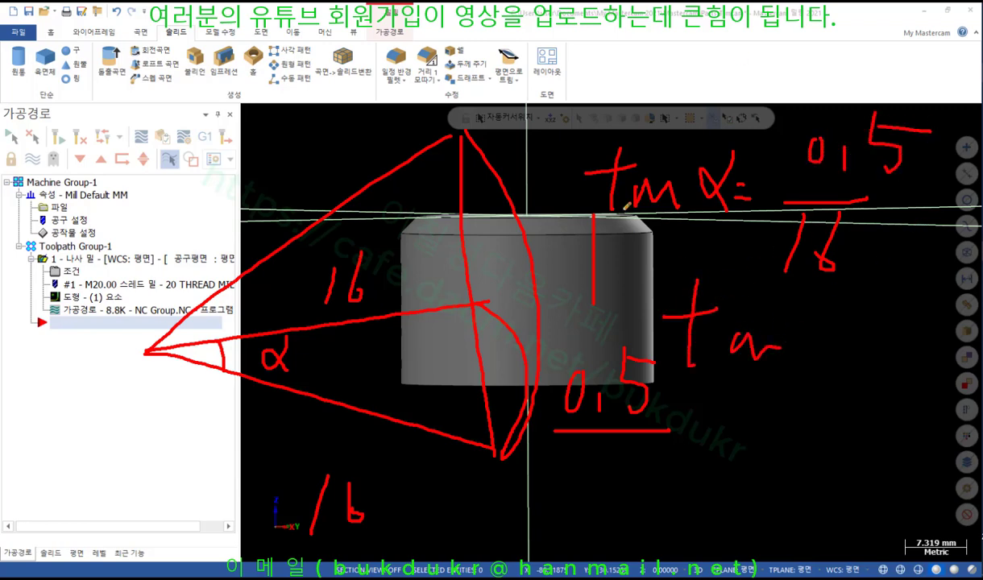
pyautogui.rightClick(669, 208)
pyautogui.click(701, 400)
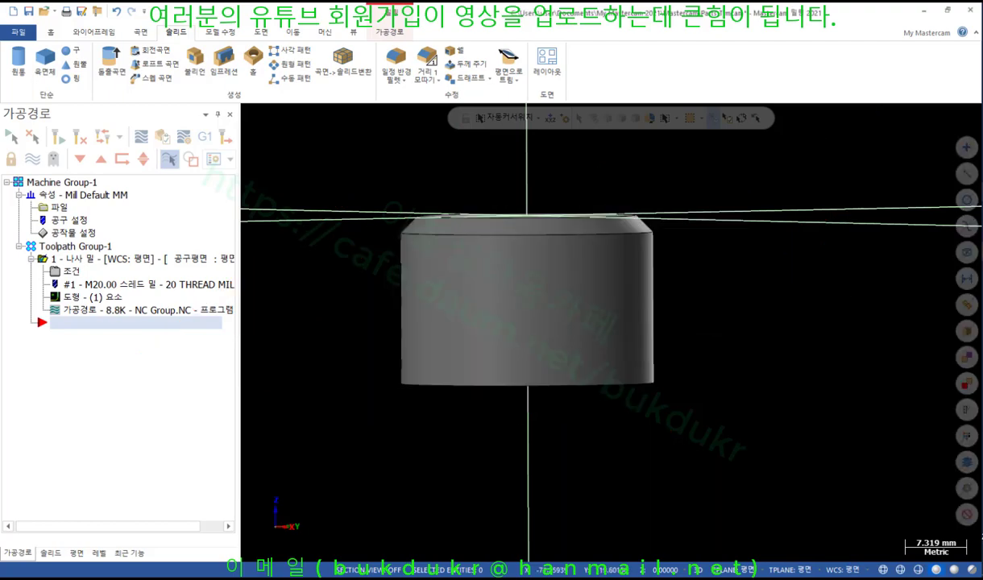
# - Open the Windows calculator in scientific mode and calculate 0.5 ÷ 16
pyautogui.press('XF86Calculator')
pyautogui.click(194, 131)
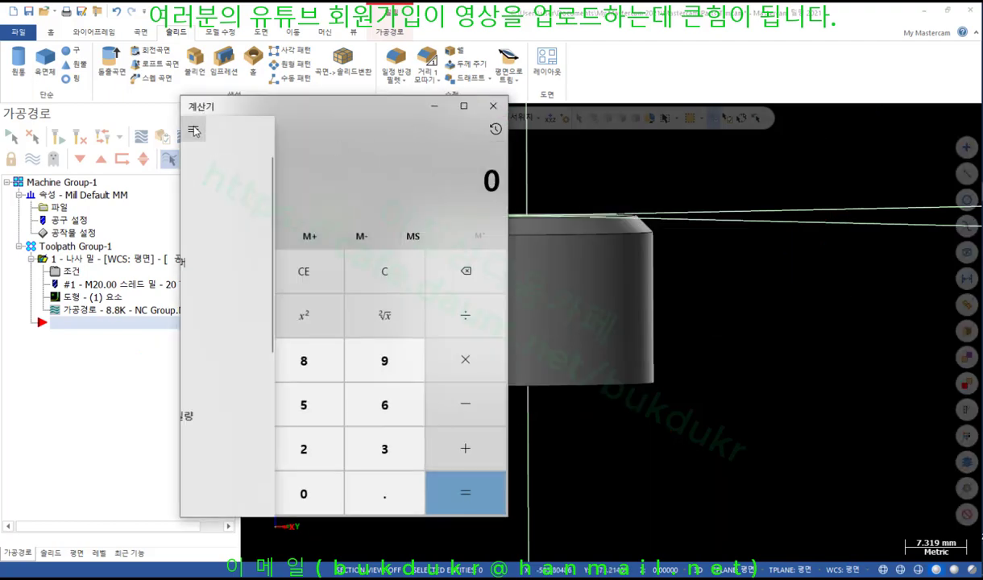
pyautogui.click(216, 211)
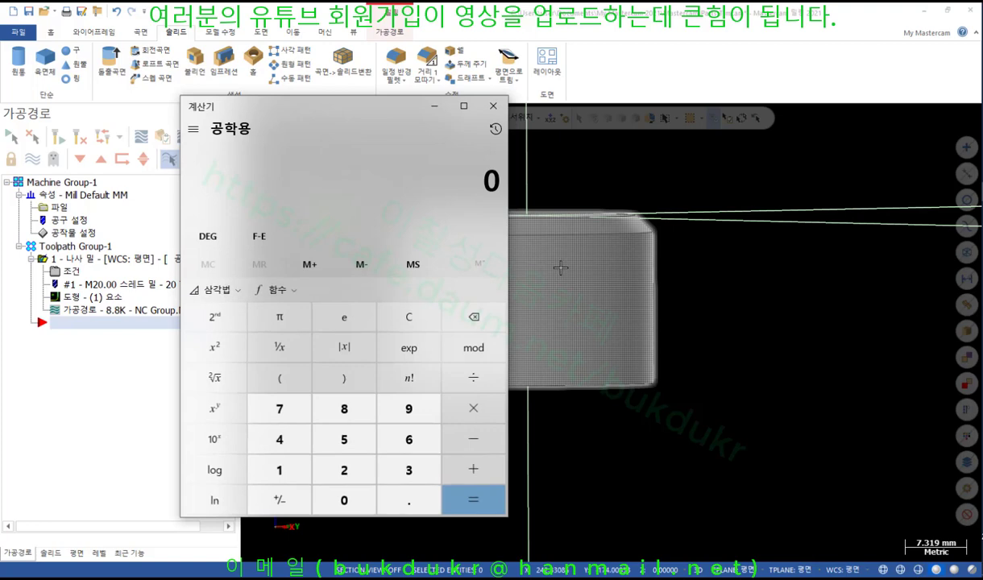
pyautogui.moveTo(384, 114); pyautogui.dragTo(532, 49)
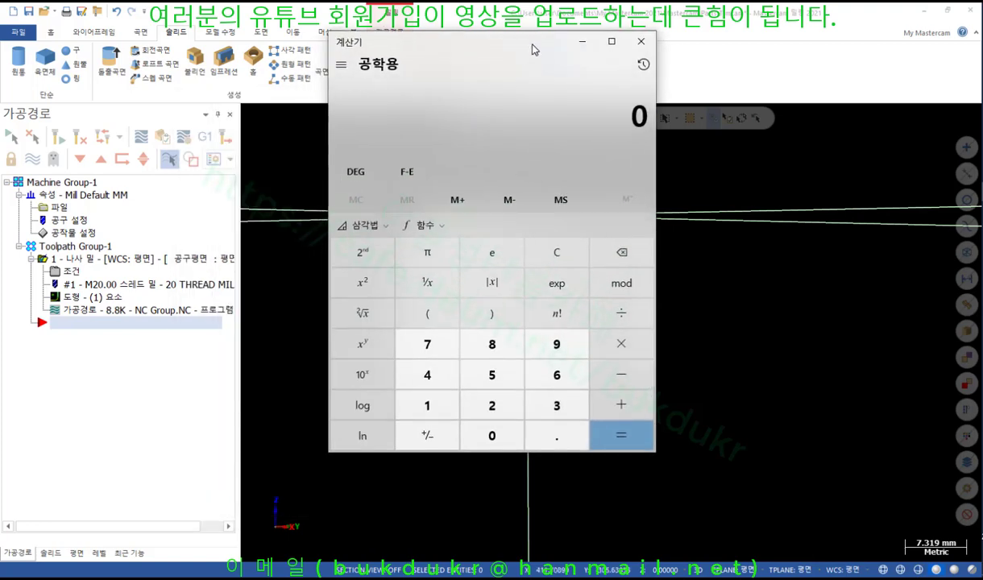
pyautogui.click(536, 434)
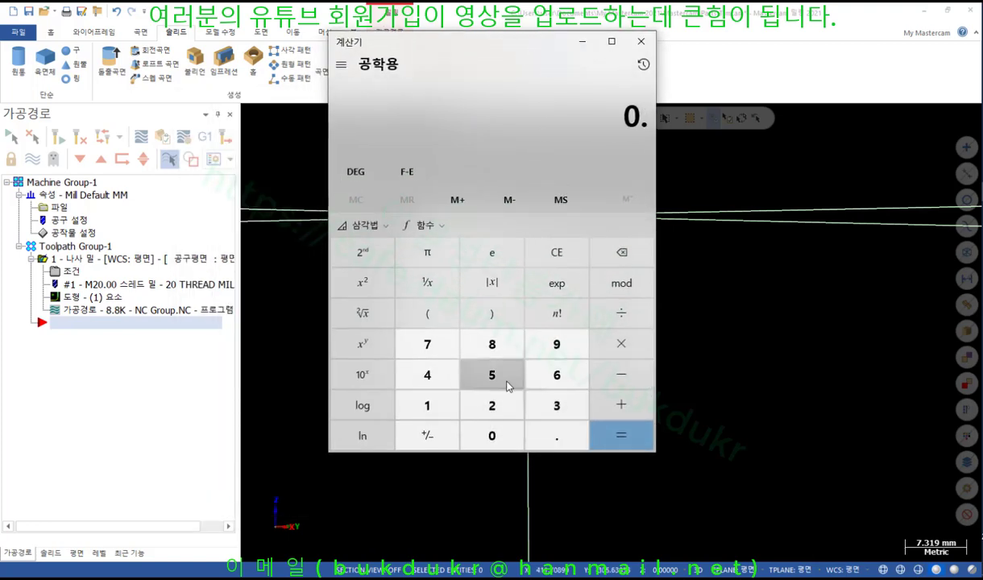
pyautogui.click(509, 383)
pyautogui.click(620, 314)
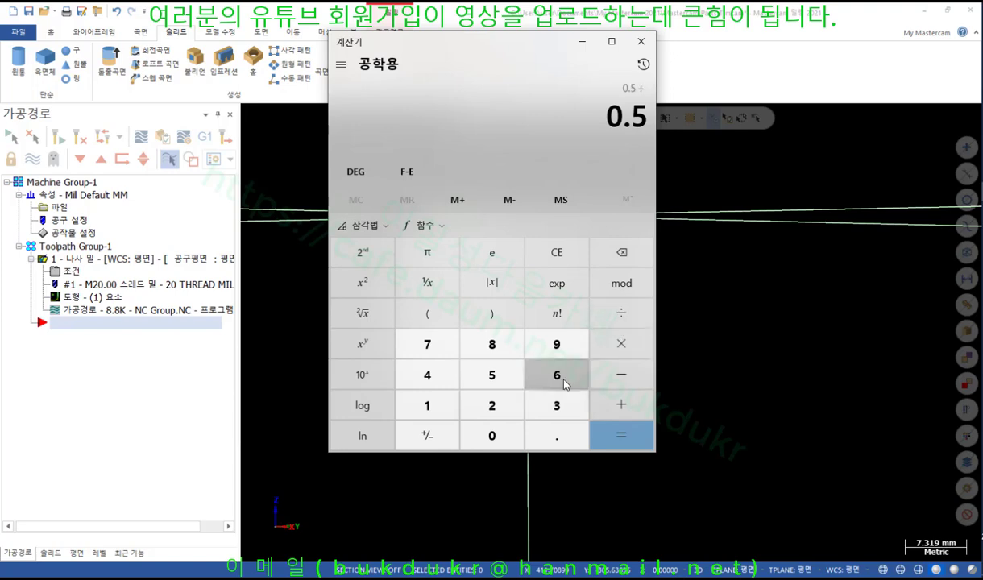
pyautogui.click(428, 406)
pyautogui.click(556, 376)
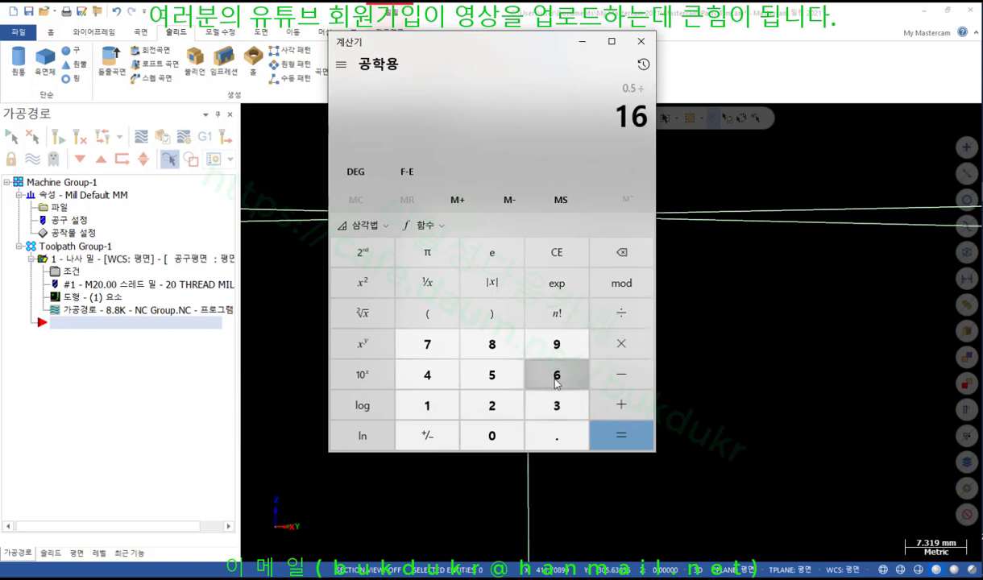
pyautogui.click(625, 434)
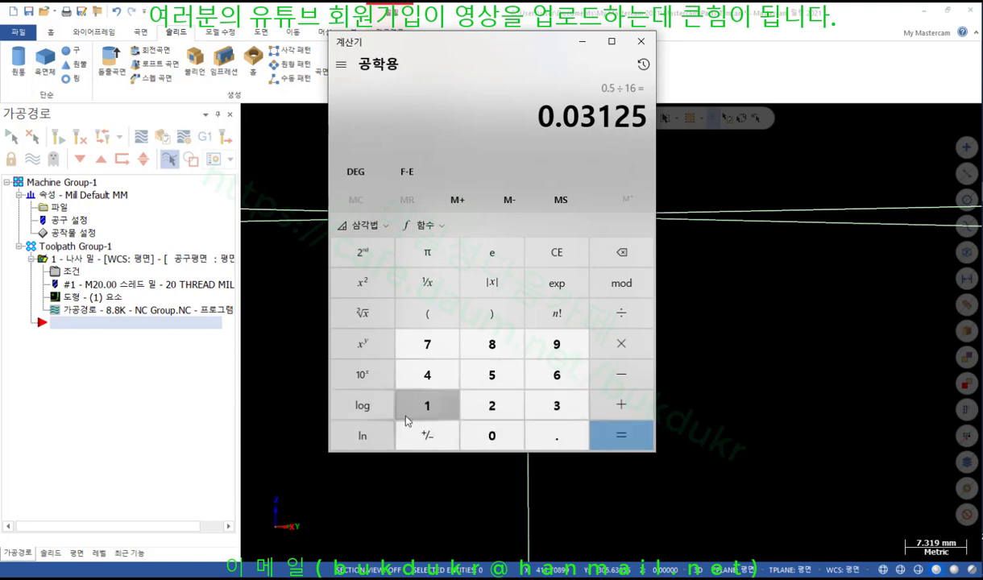
# - Take the cotangent of the quotient, divide it by 16, and close the calculator
pyautogui.click(388, 227)
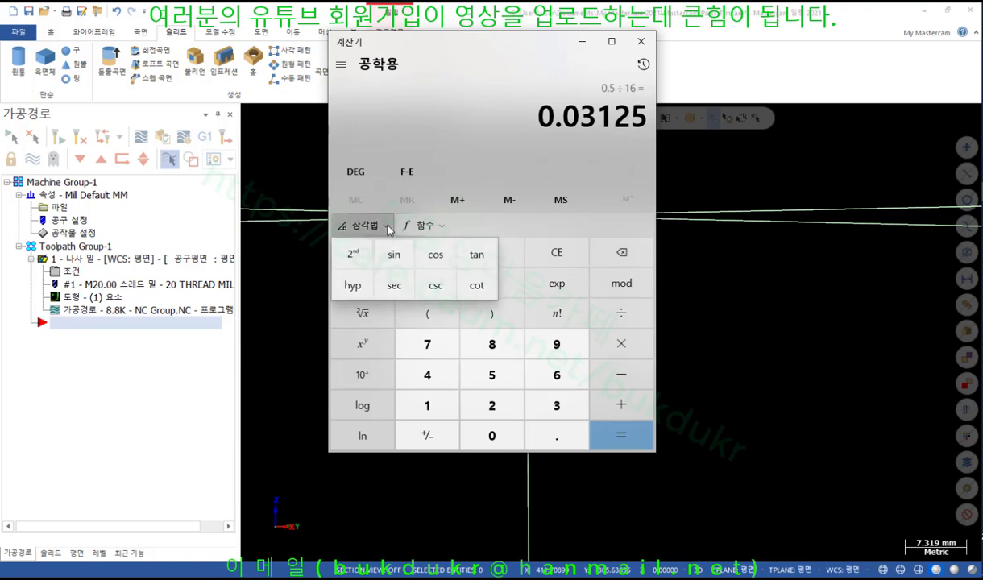
pyautogui.click(477, 287)
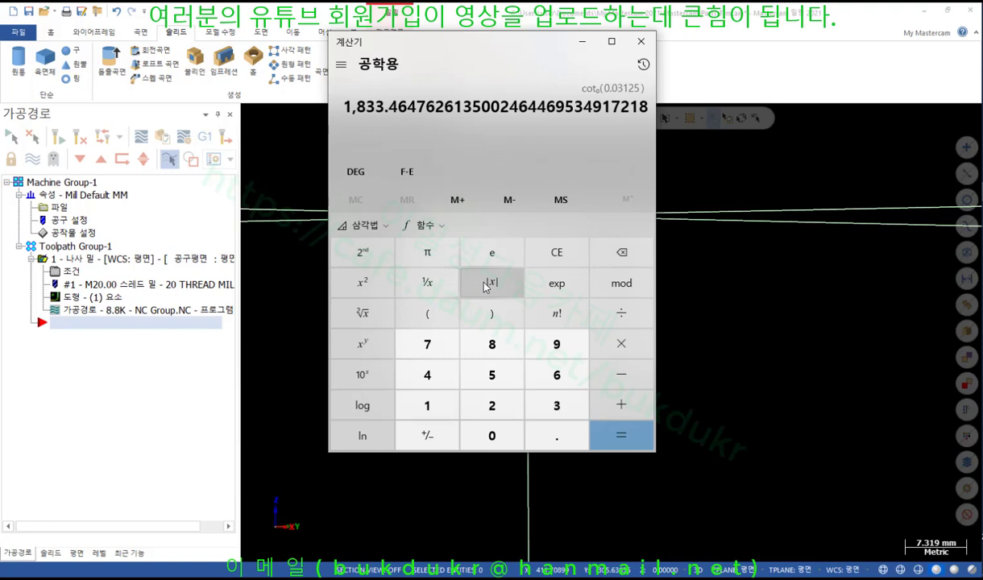
pyautogui.write('/16')
pyautogui.press('Return')
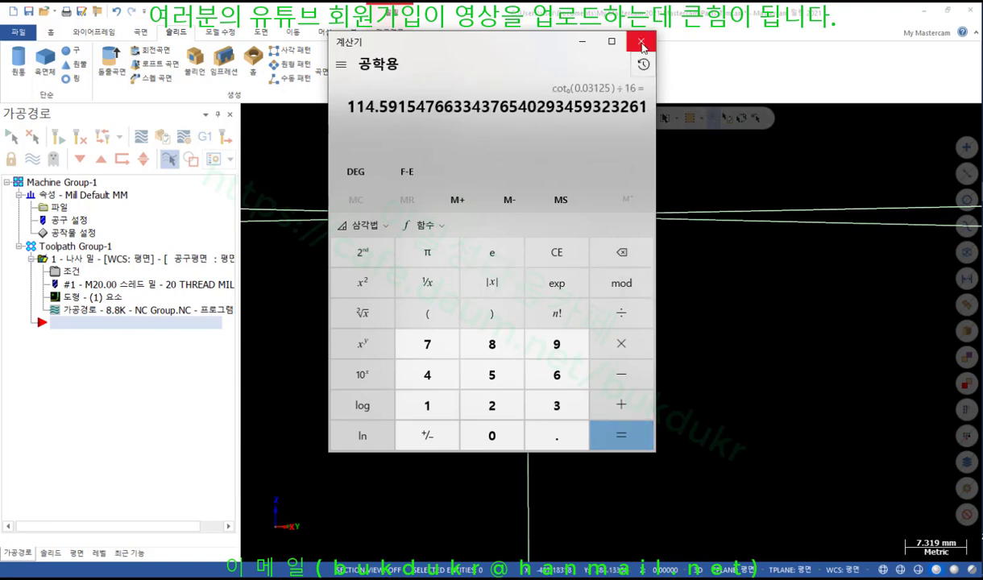
pyautogui.click(643, 42)
# - Switch to the top view and draw a horizontal two-point line about 44 mm long in the empty area beside the boss
pyautogui.rightClick(759, 226)
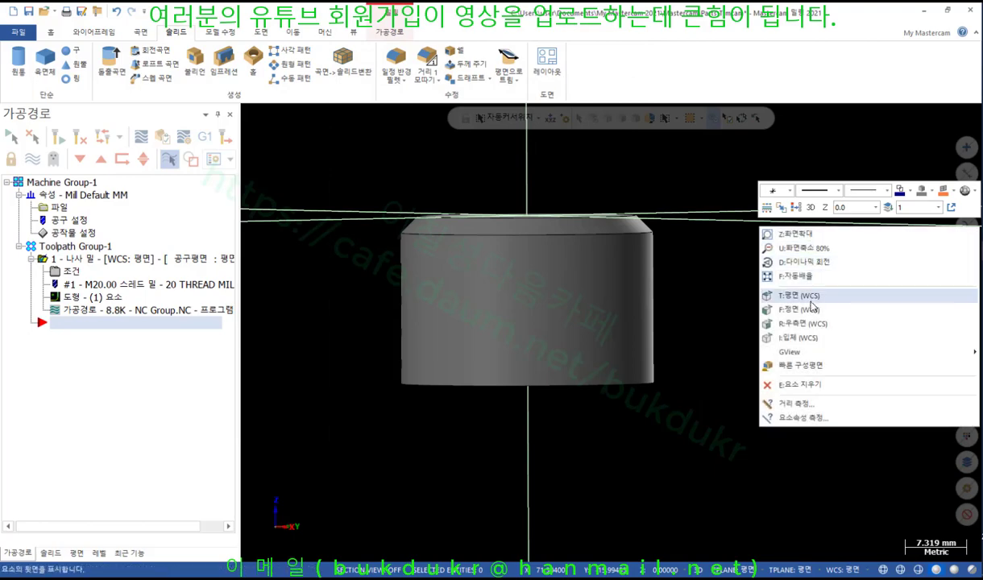
pyautogui.click(808, 297)
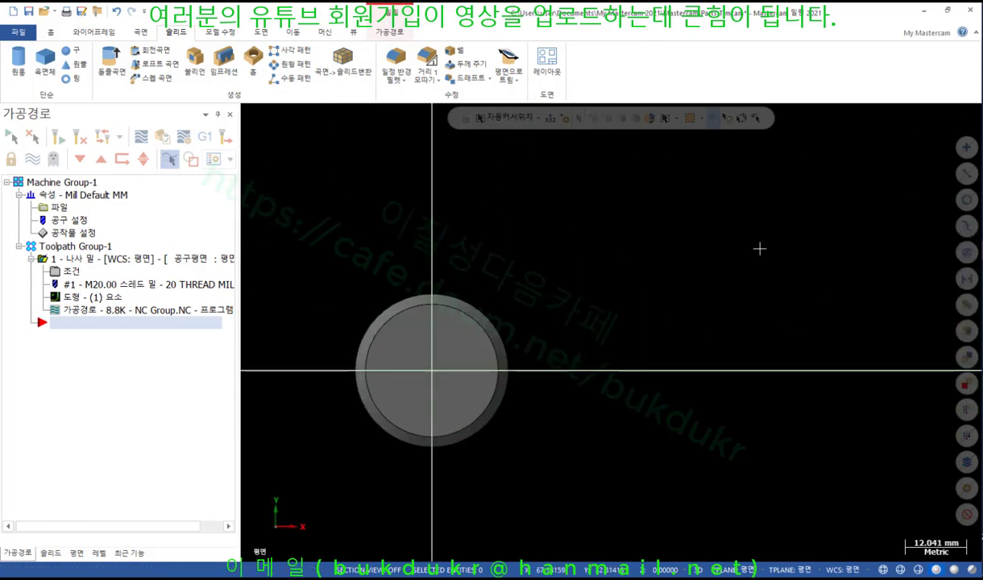
pyautogui.click(105, 34)
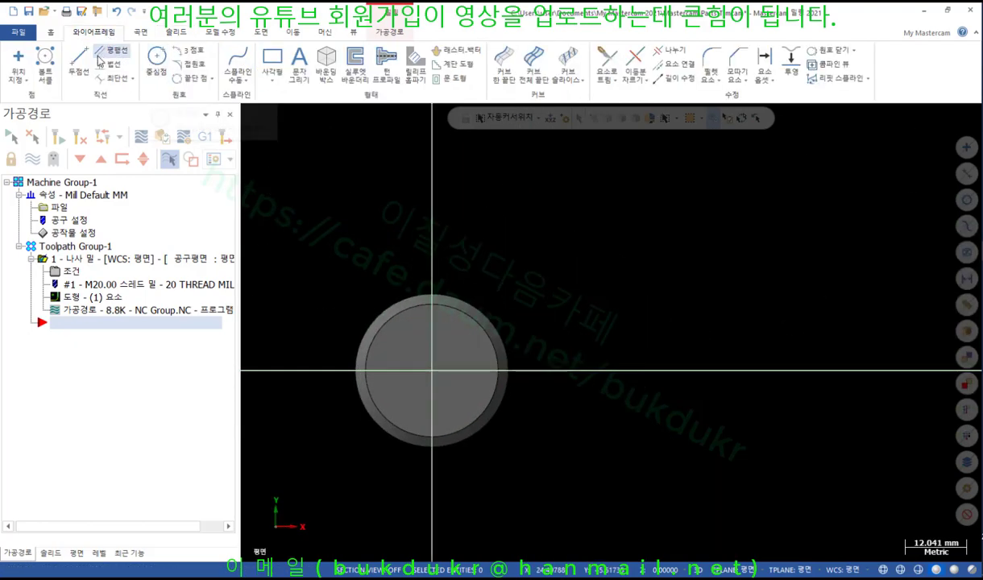
pyautogui.click(78, 62)
pyautogui.click(609, 257)
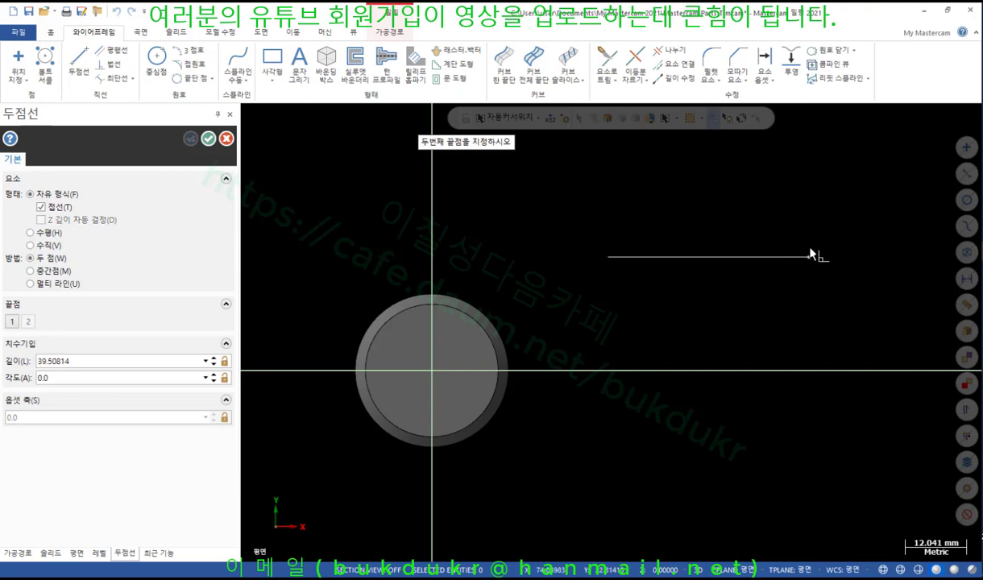
pyautogui.click(834, 257)
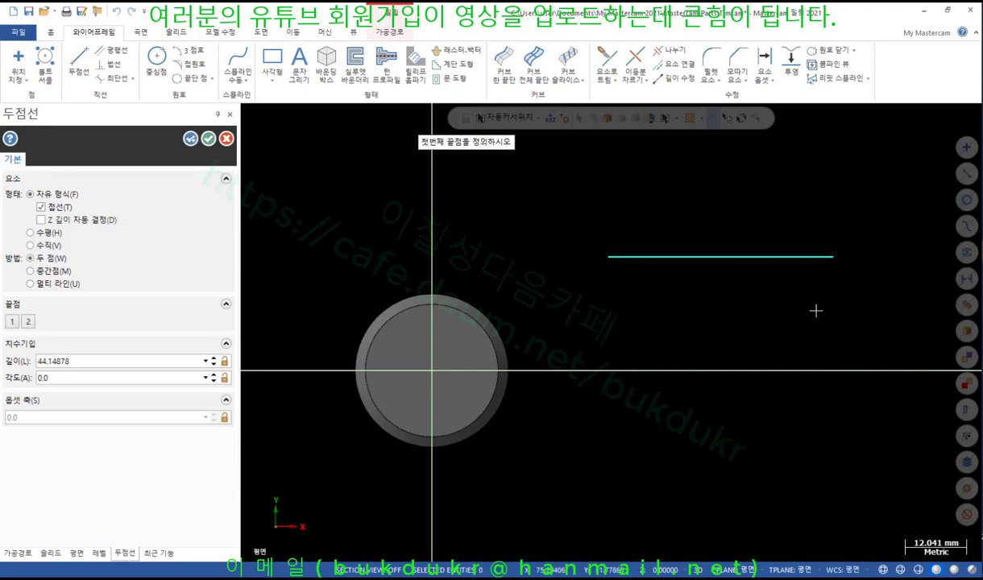
# - Draw a vertical line upward from the horizontal line's left endpoint and set its length to 0.5 mm
pyautogui.click(609, 257)
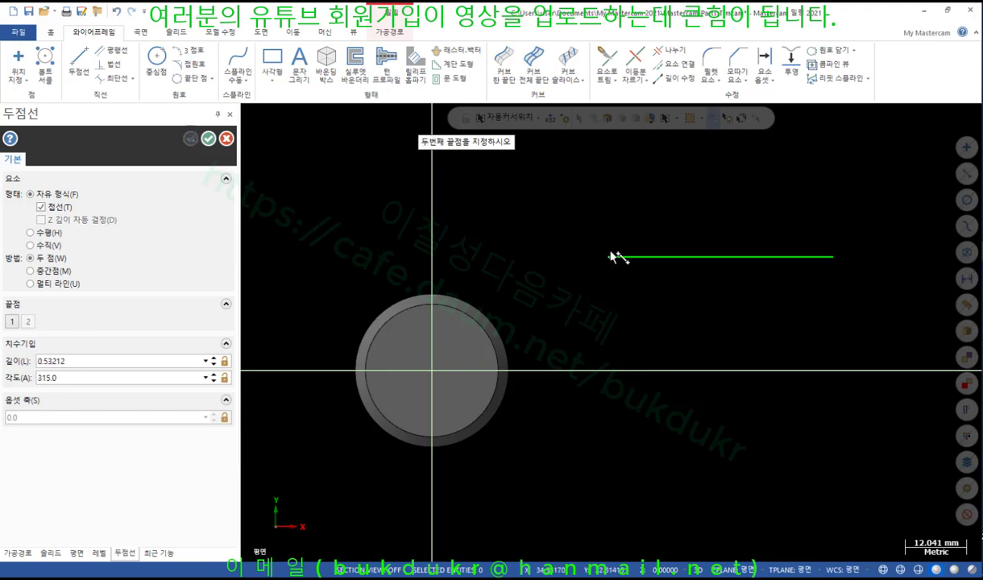
pyautogui.click(608, 187)
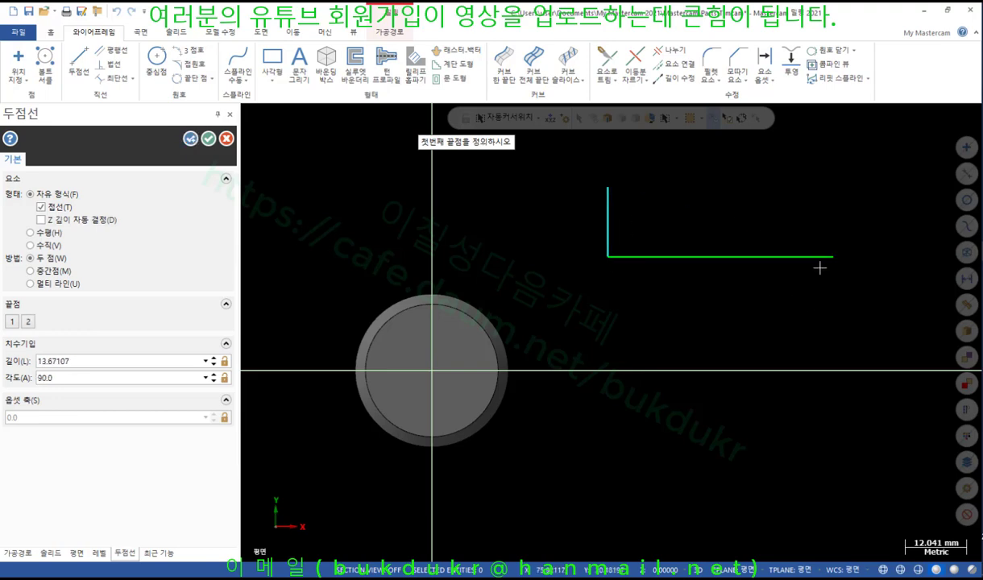
pyautogui.click(95, 362)
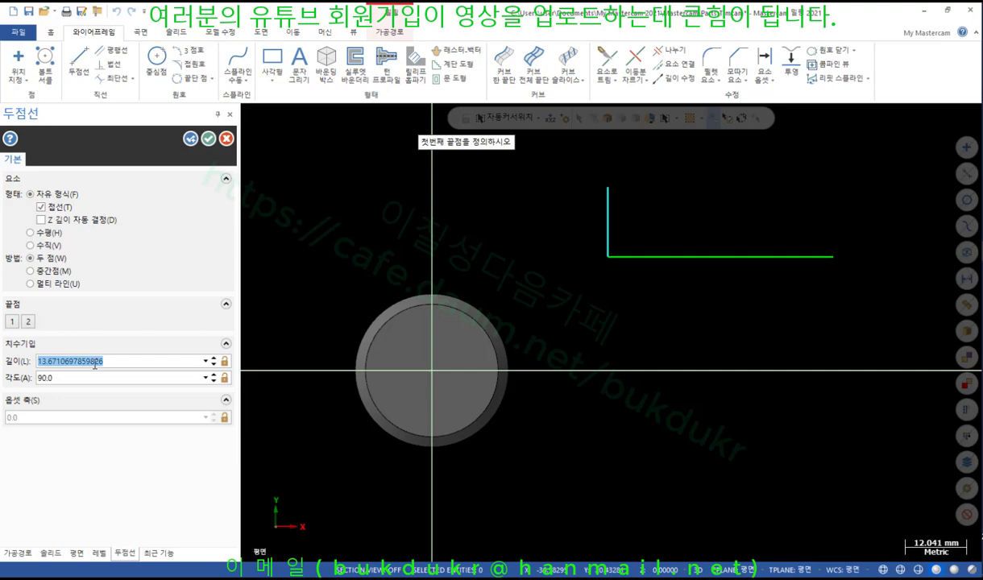
pyautogui.write('0.5')
pyautogui.press('Return')
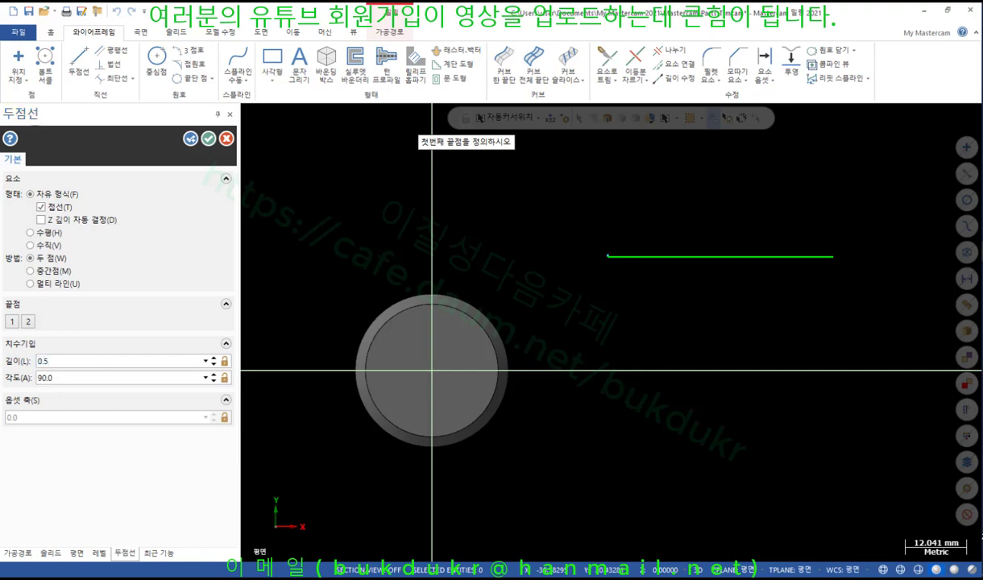
pyautogui.scroll(8, 588, 266)
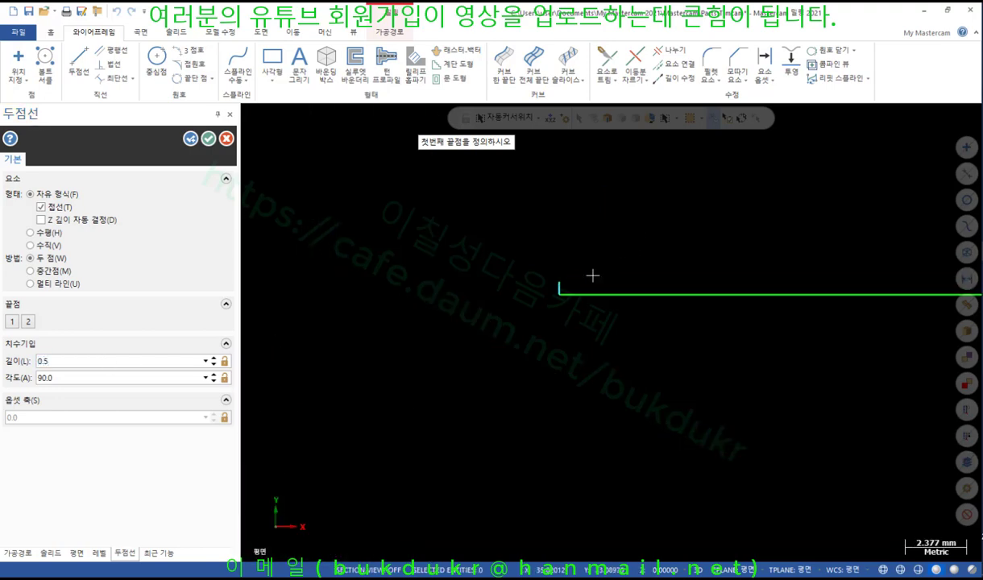
pyautogui.scroll(4, 568, 289)
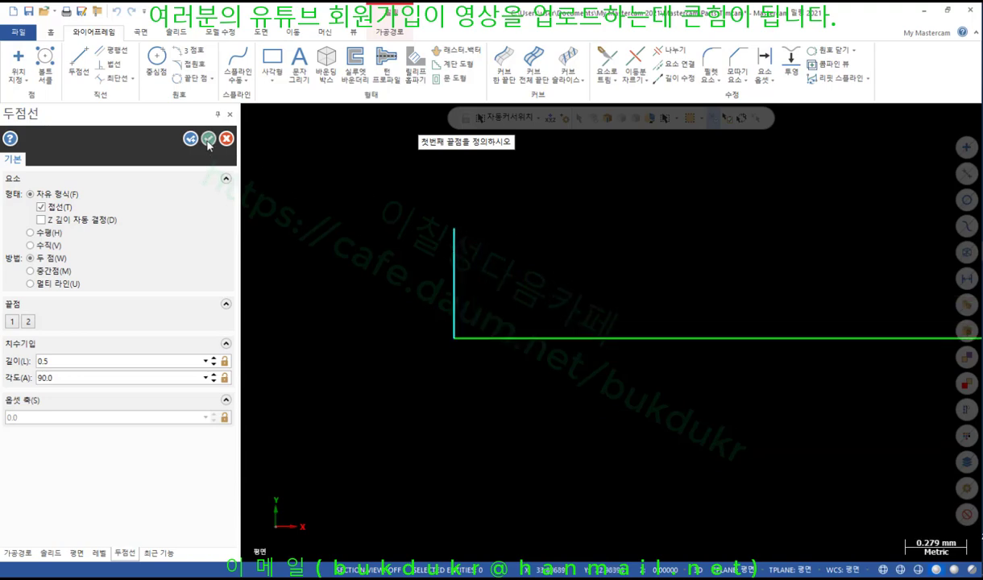
pyautogui.press('Escape')
# - Replace the horizontal line with a 16 mm one starting at the vertical line's lower endpoint
pyautogui.click(556, 337)
pyautogui.press('Delete')
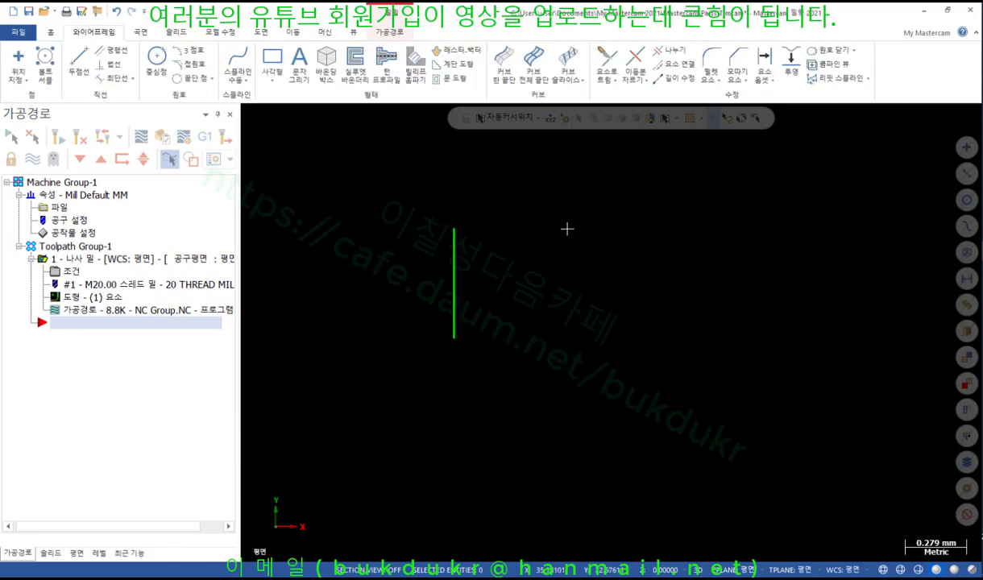
pyautogui.hotkey('alt', 'l')
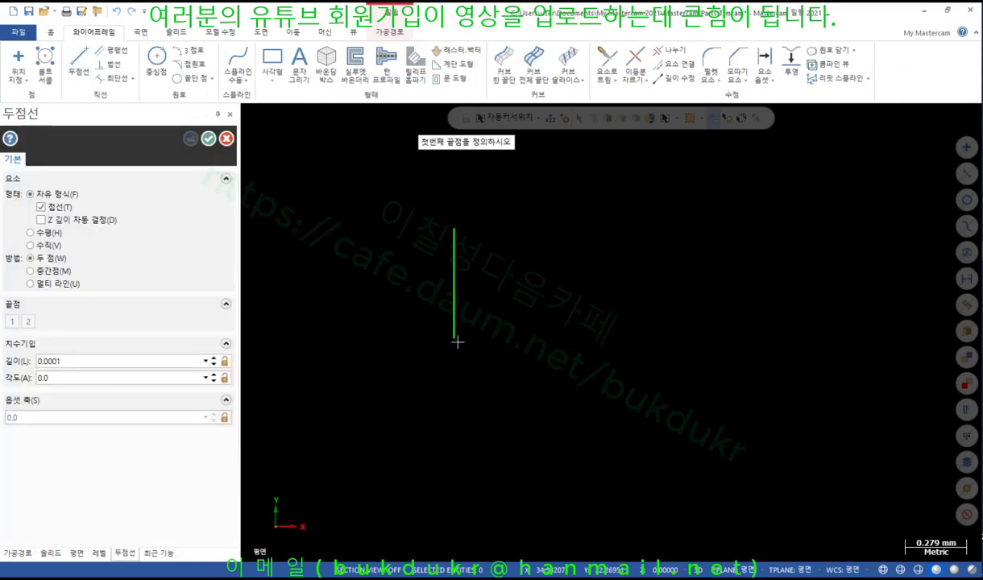
pyautogui.click(454, 338)
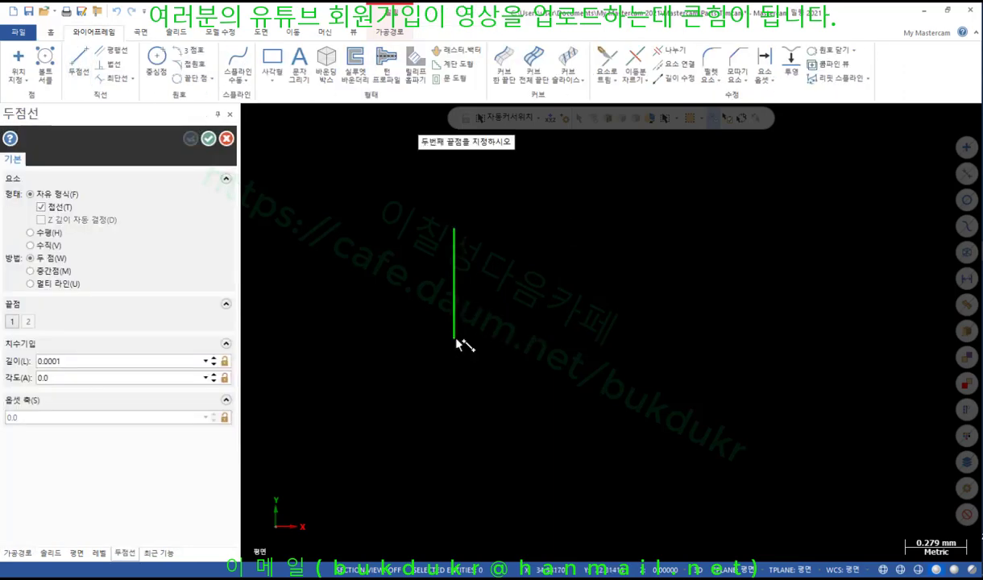
pyautogui.click(804, 337)
pyautogui.click(140, 362)
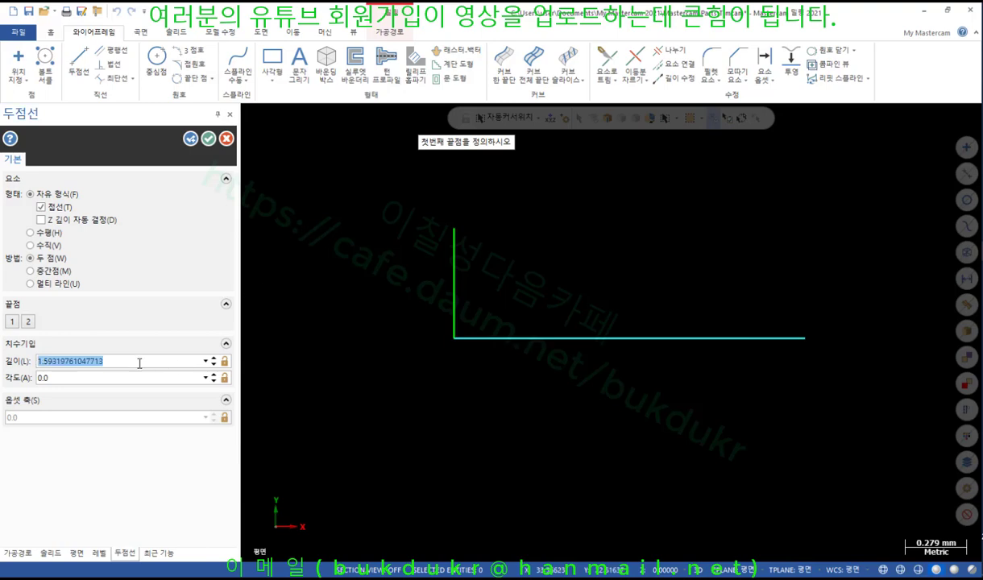
pyautogui.write('16')
pyautogui.press('Return')
pyautogui.scroll(-4, 391, 392)
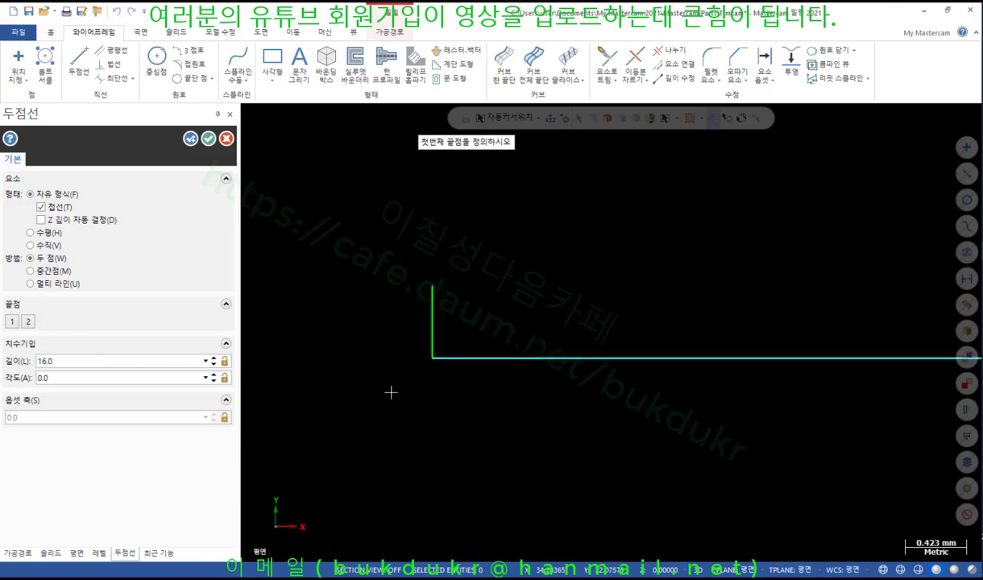
# - Complete the right triangle with a line from the vertical line's upper endpoint to the 16 mm line's far endpoint
pyautogui.scroll(-4, 414, 318)
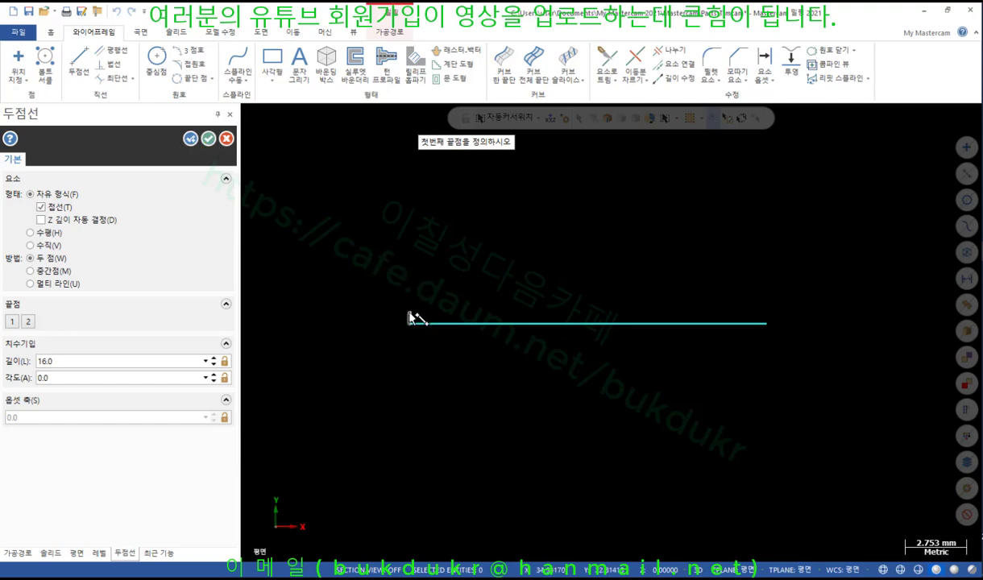
pyautogui.click(409, 314)
pyautogui.click(768, 324)
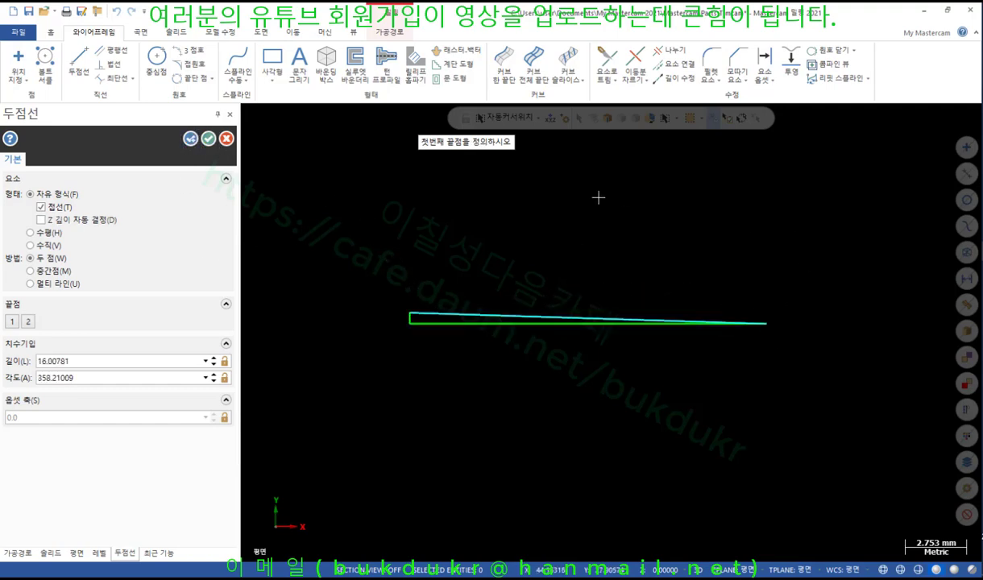
pyautogui.click(208, 139)
pyautogui.scroll(3, 581, 314)
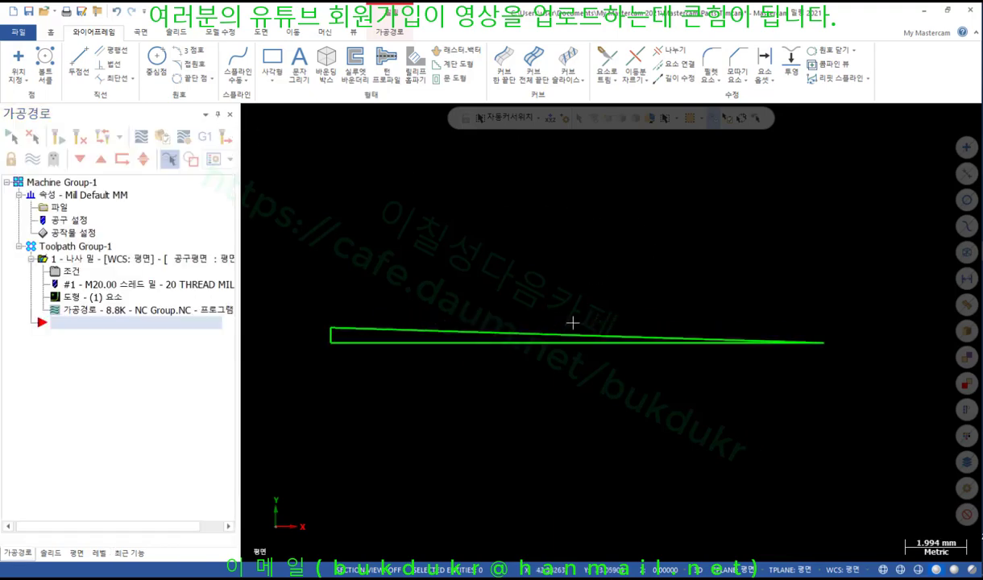
pyautogui.scroll(-2, 568, 348)
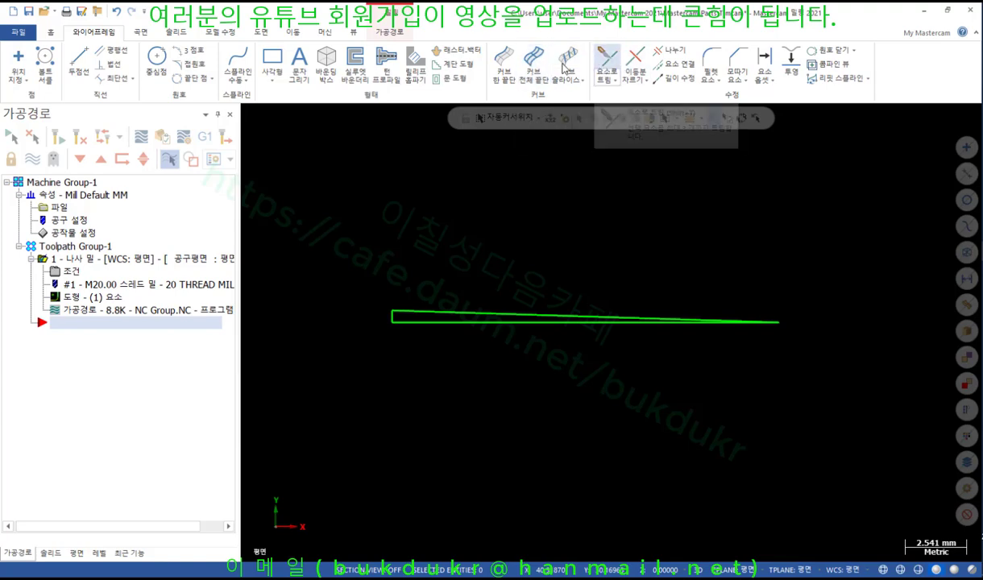
# - Add a smart angle dimension for the acute angle between the triangle's hypotenuse and its 16 mm base
pyautogui.click(263, 34)
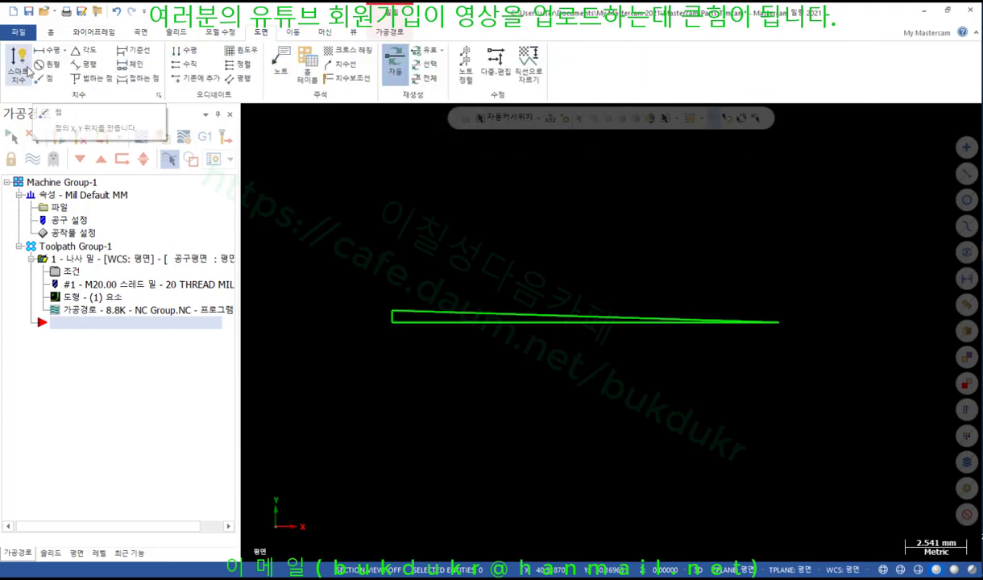
pyautogui.click(17, 66)
pyautogui.click(461, 317)
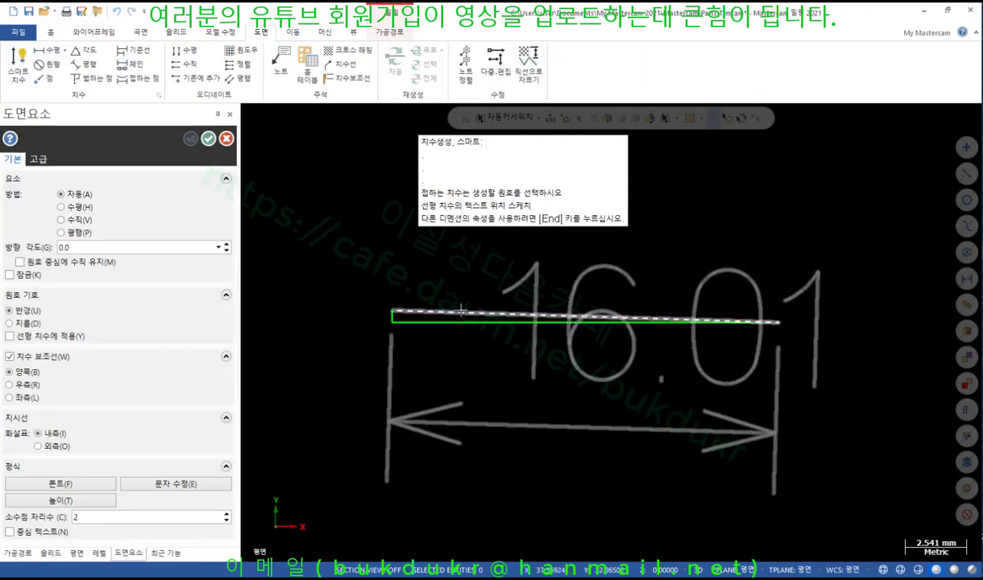
pyautogui.scroll(-3, 666, 329)
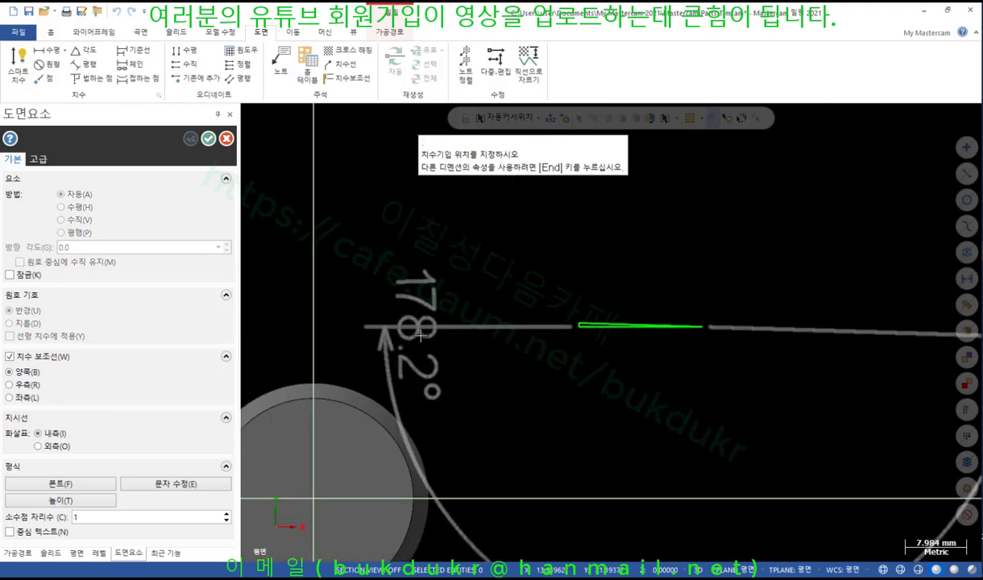
pyautogui.click(373, 324)
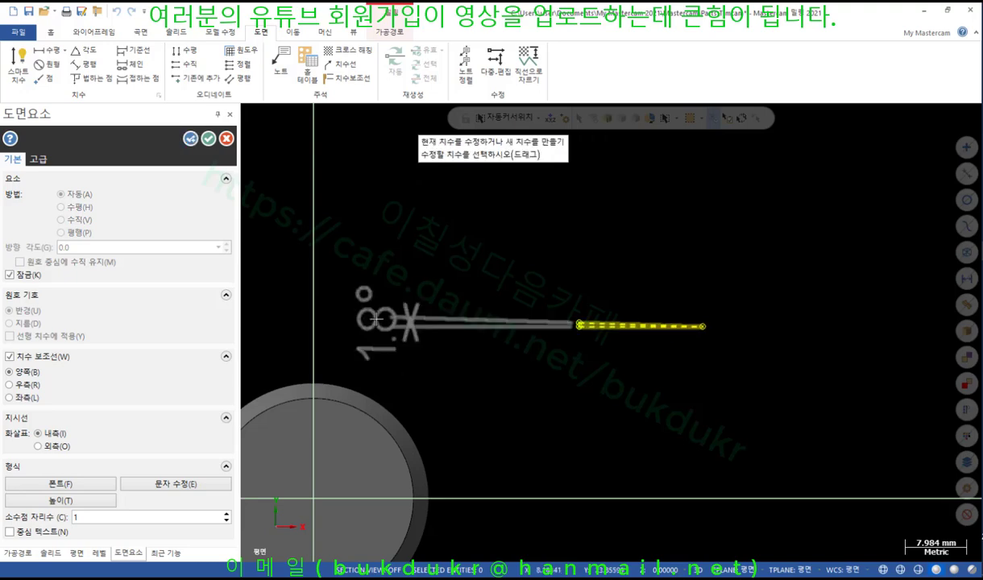
pyautogui.scroll(3, 358, 337)
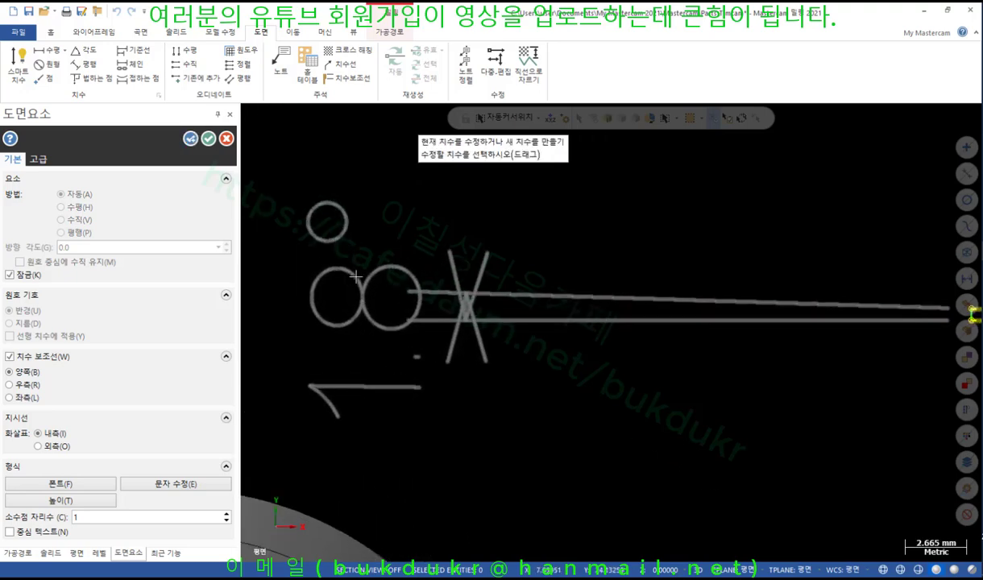
pyautogui.scroll(-2, 371, 278)
pyautogui.scroll(4, 778, 303)
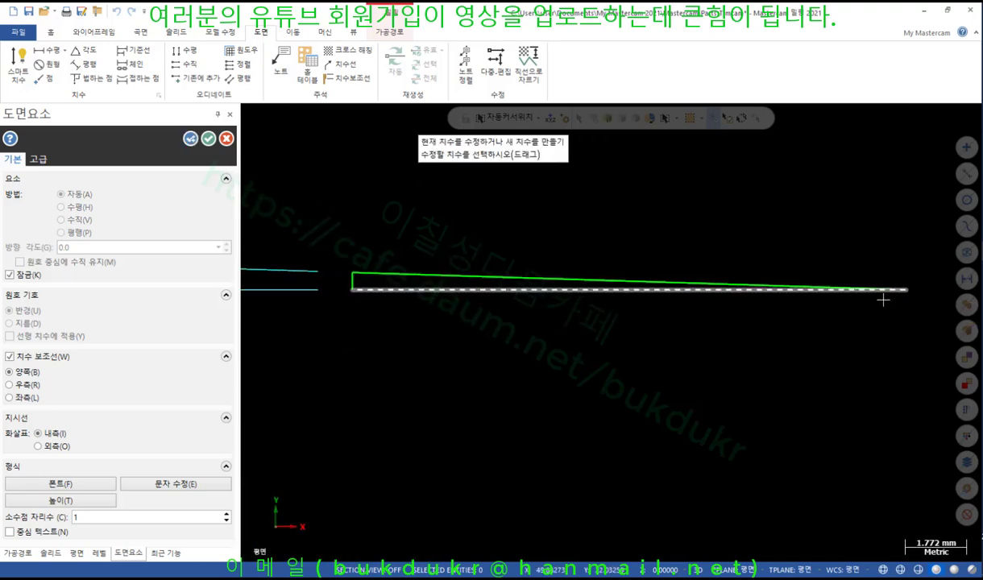
pyautogui.scroll(-5, 796, 292)
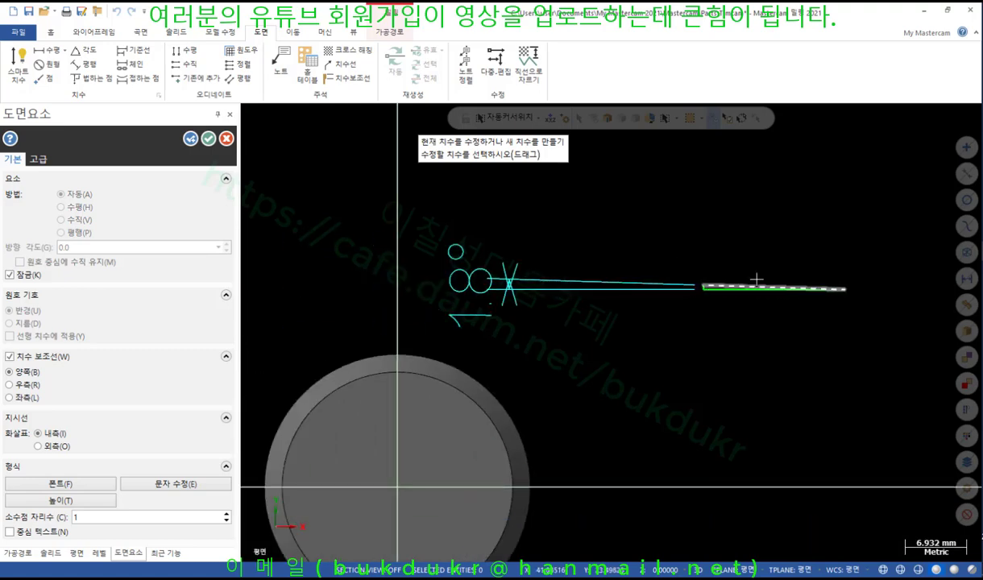
pyautogui.click(208, 139)
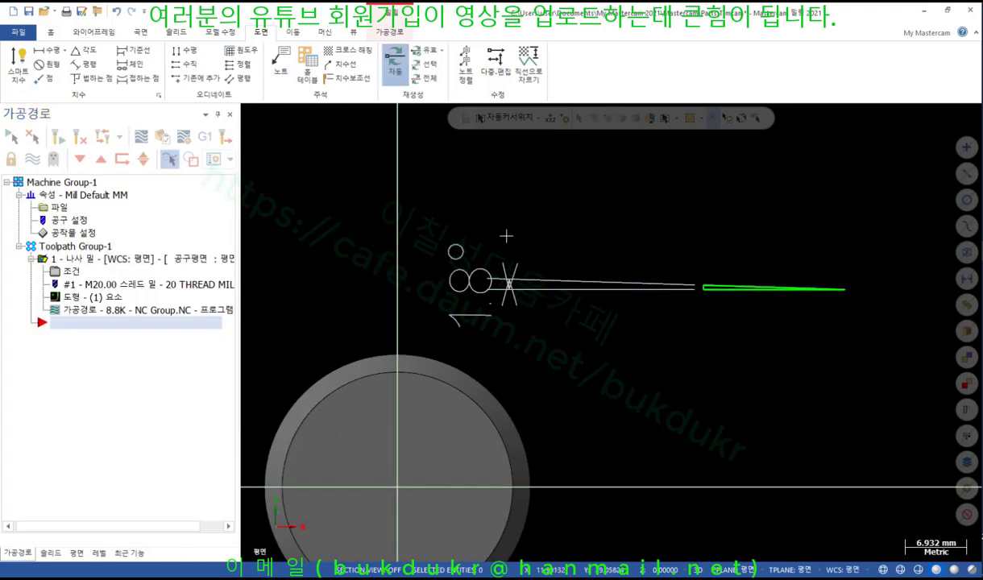
# - Delete the construction triangle with its angle dimension and switch to the isometric view
pyautogui.scroll(2, 550, 302)
pyautogui.scroll(-2, 476, 270)
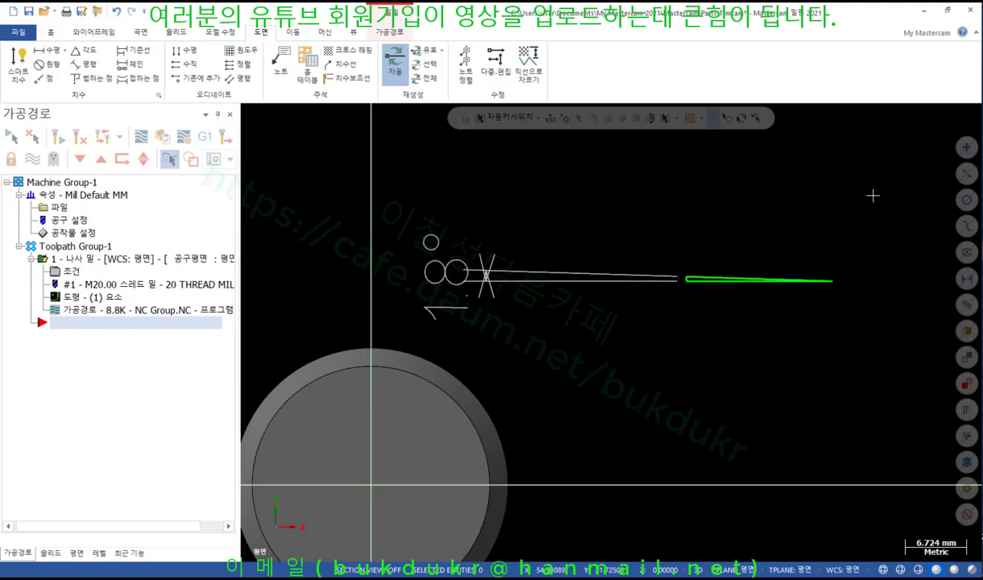
pyautogui.moveTo(838, 189); pyautogui.dragTo(377, 322)
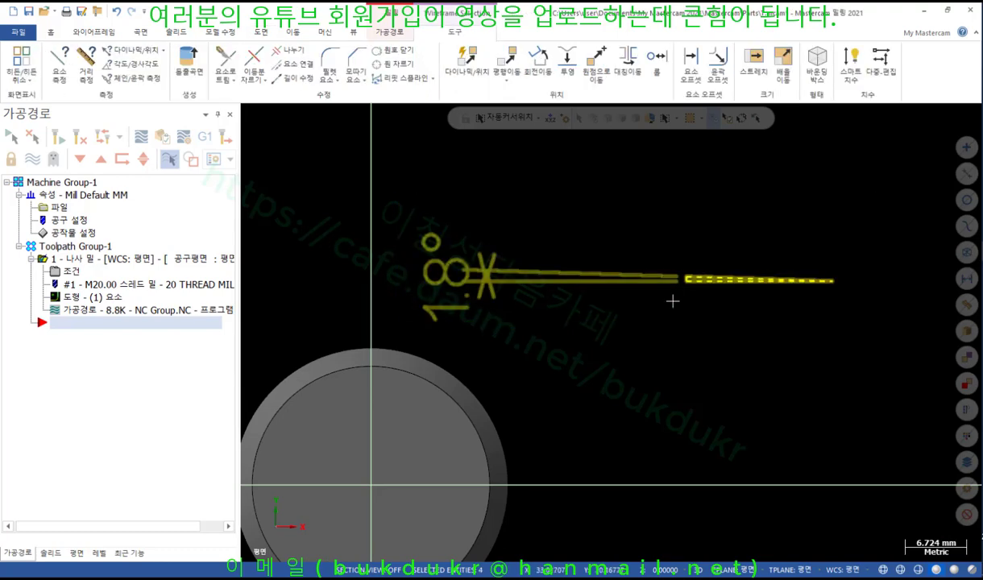
pyautogui.press('Delete')
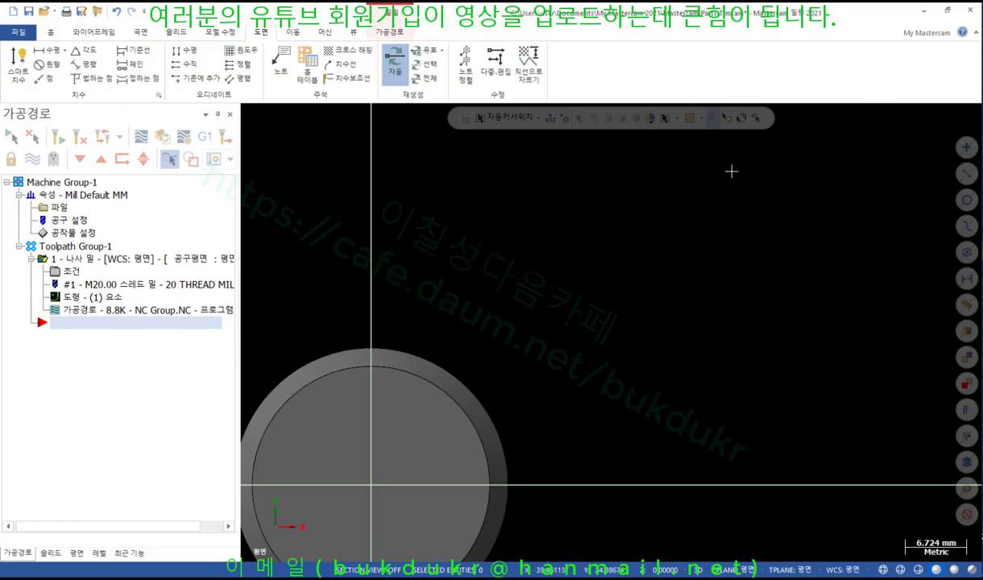
pyautogui.moveTo(731, 169); pyautogui.dragTo(607, 245, button='middle')
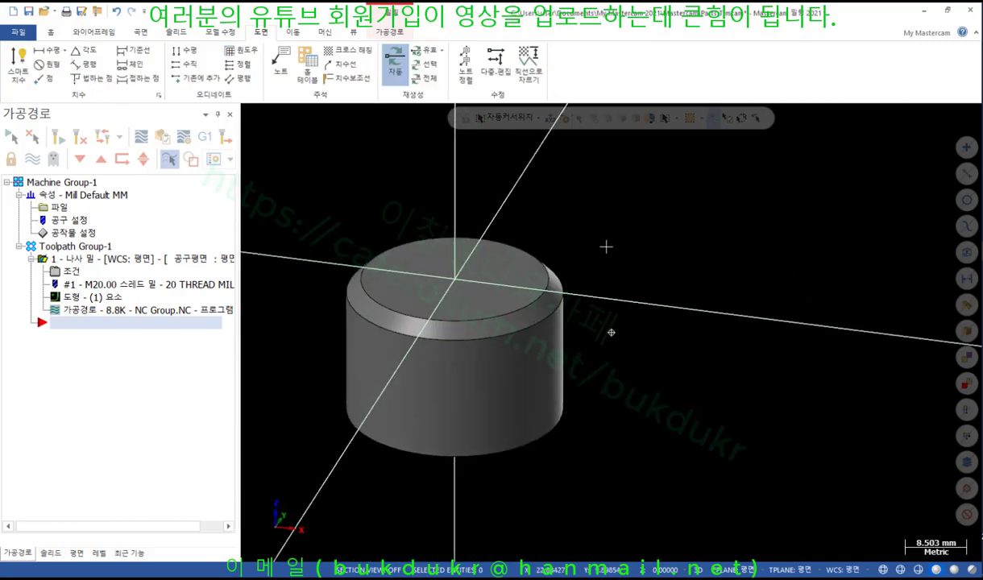
pyautogui.rightClick(641, 218)
pyautogui.click(725, 345)
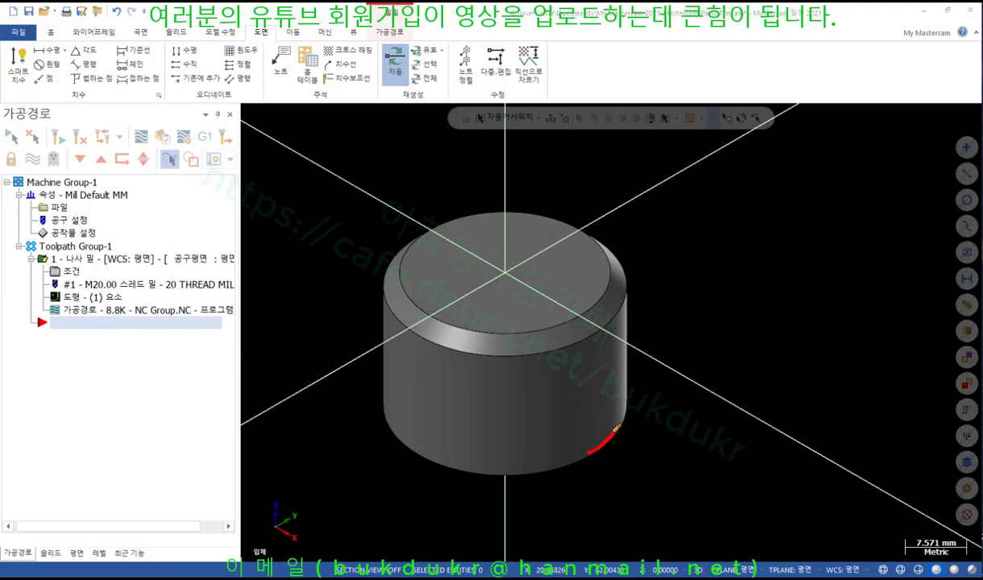
pyautogui.moveTo(617, 431); pyautogui.dragTo(590, 328)
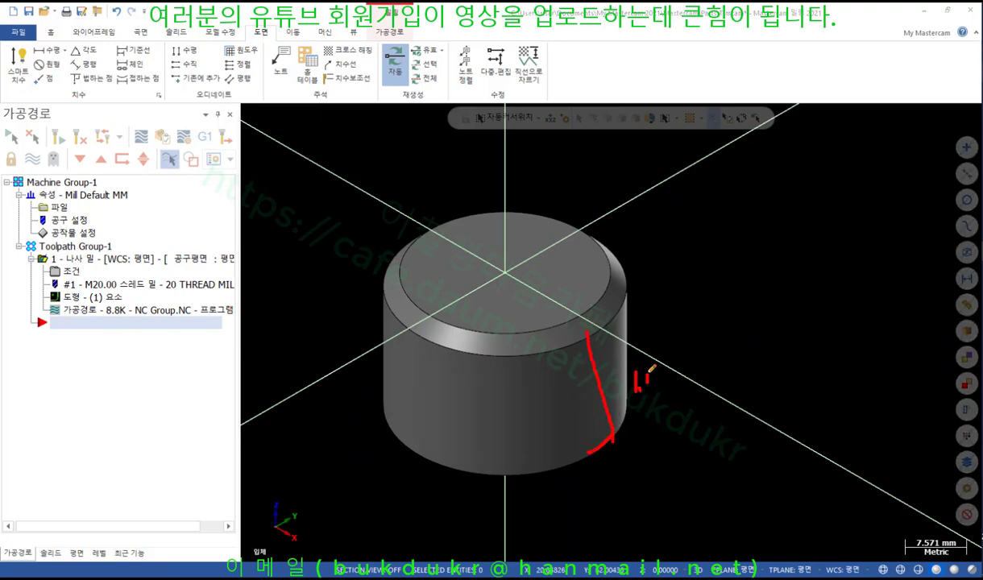
pyautogui.moveTo(651, 376)
pyautogui.mouseDown()
pyautogui.moveTo(638, 396)
pyautogui.moveTo(665, 417)
pyautogui.mouseUp()
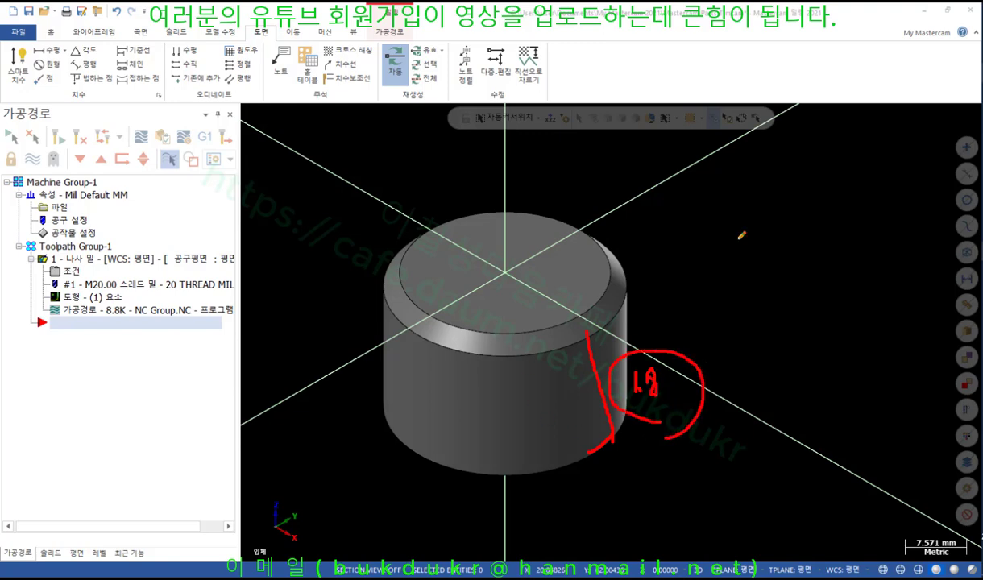
pyautogui.rightClick(742, 235)
pyautogui.click(753, 358)
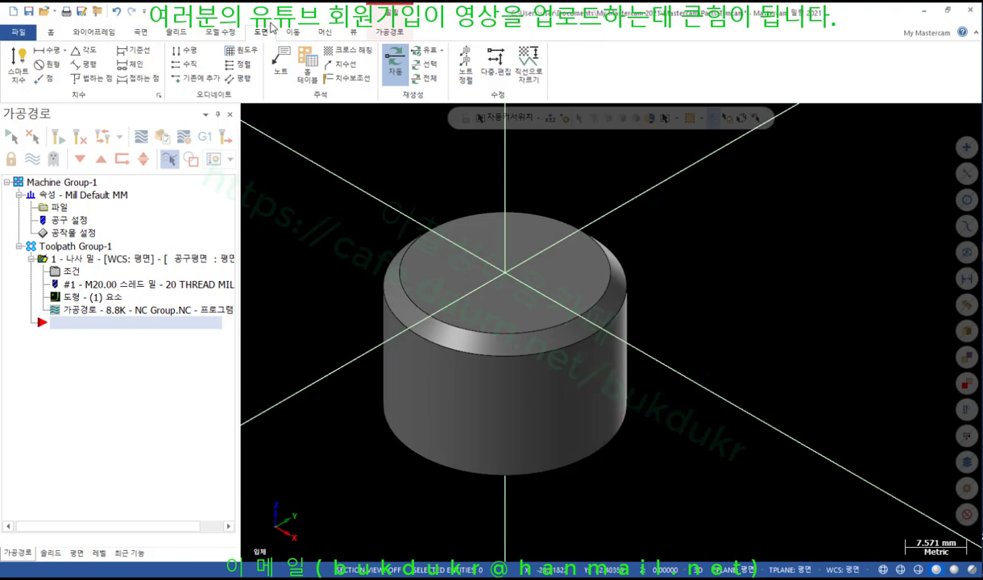
# - Draft the boss's cylindrical side face by 1.8 degrees, using the bottom face as the reference plane
pyautogui.click(176, 32)
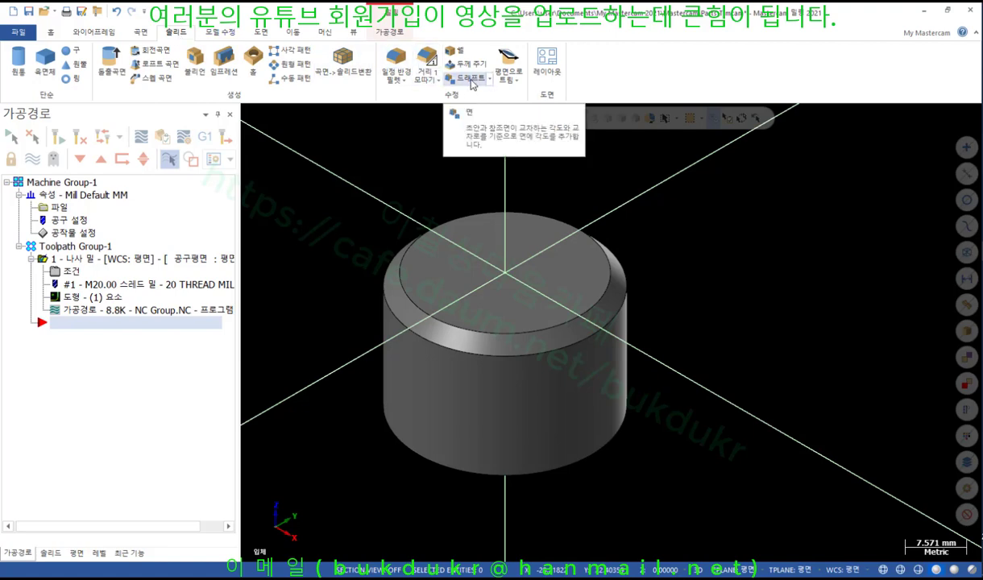
pyautogui.click(472, 80)
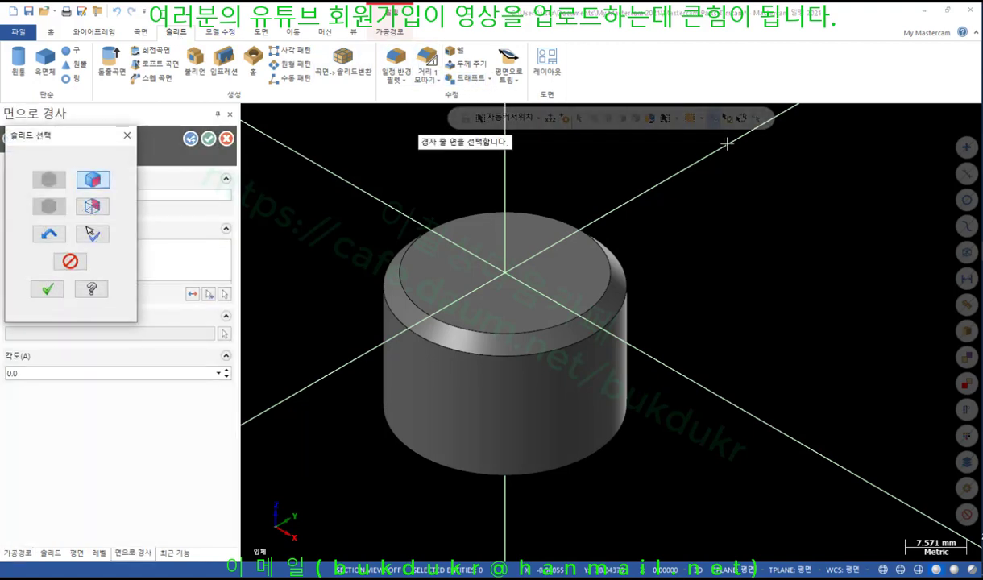
pyautogui.click(612, 376)
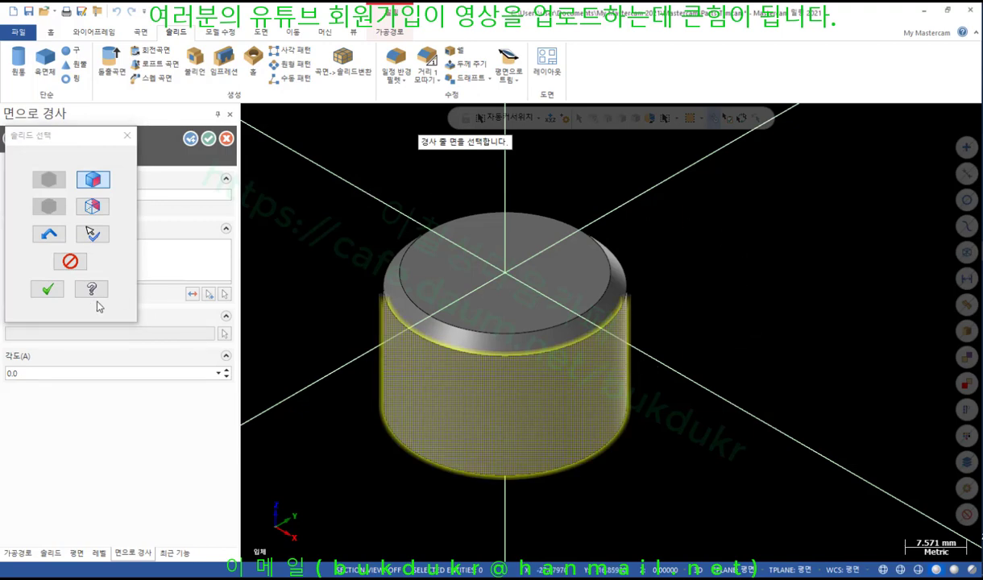
pyautogui.click(50, 288)
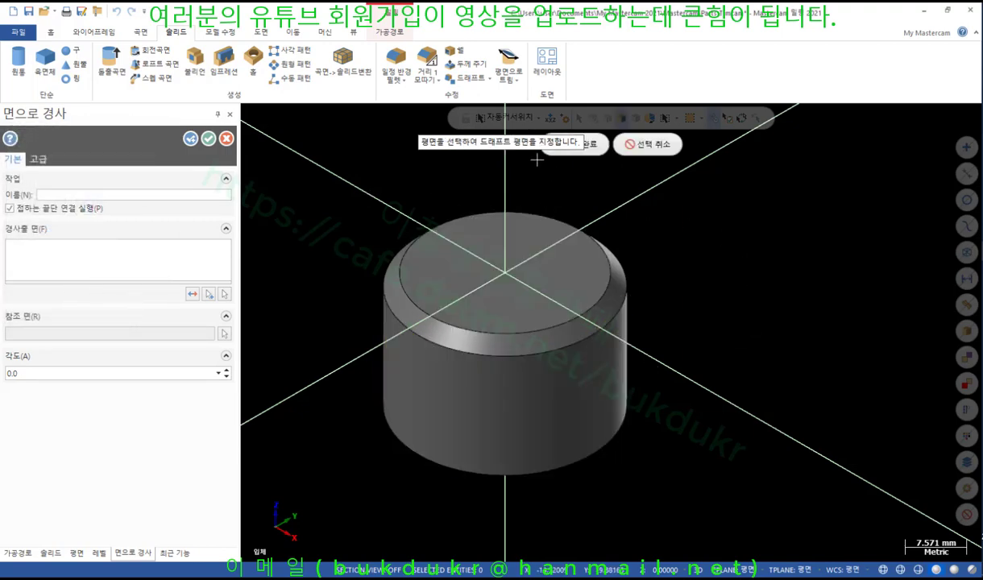
pyautogui.moveTo(758, 379); pyautogui.dragTo(663, 386, button='middle')
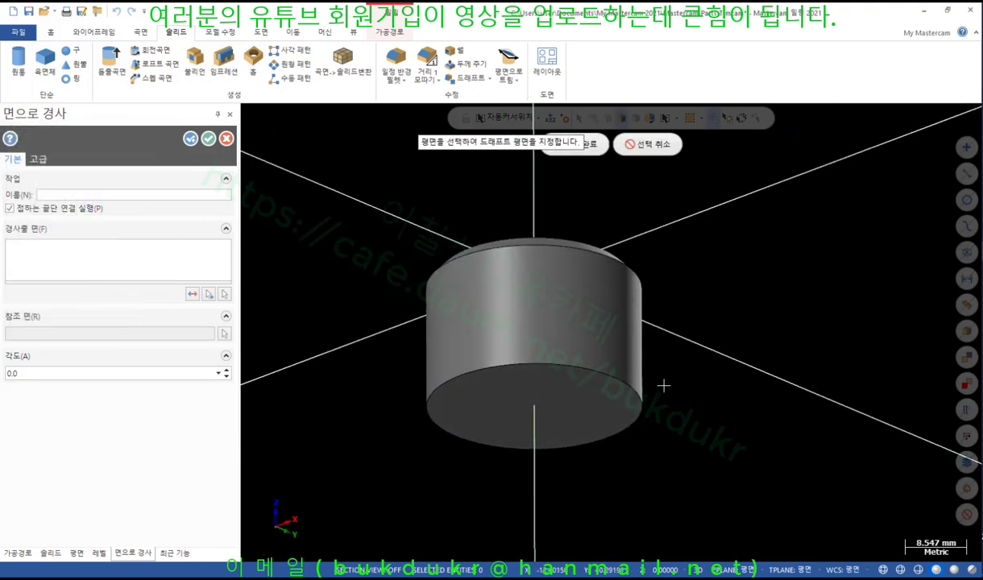
pyautogui.click(609, 405)
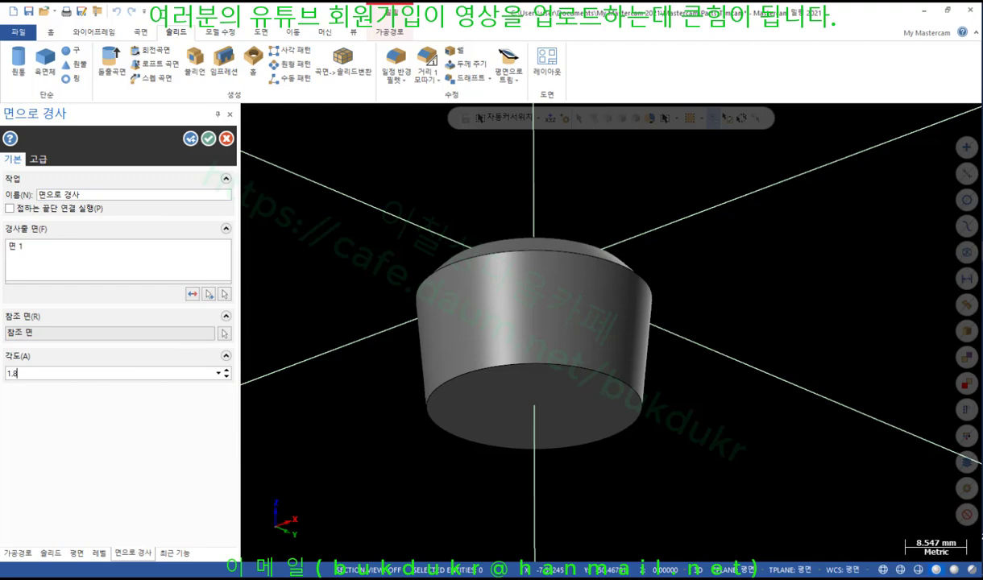
pyautogui.press('Return')
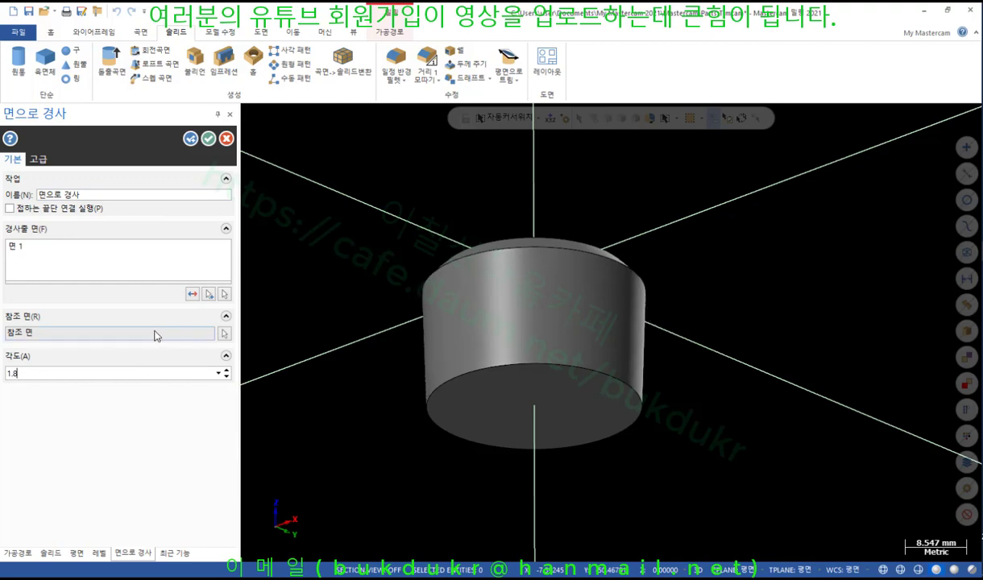
# - Reverse the draft direction so the boss narrows toward its chamfered end, check it in the front view, and accept the draft
pyautogui.click(192, 294)
pyautogui.moveTo(692, 259); pyautogui.dragTo(703, 296, button='middle')
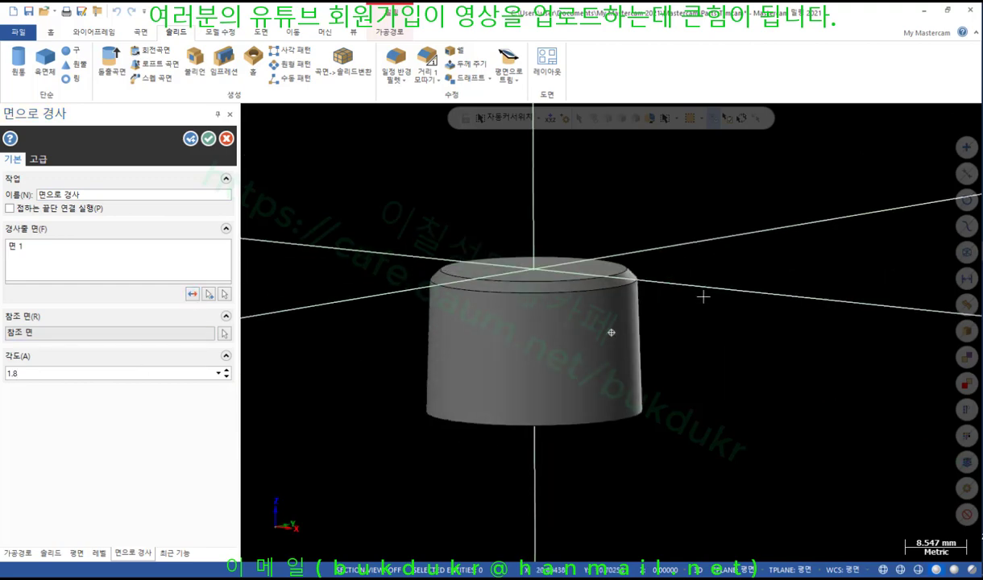
pyautogui.rightClick(706, 203)
pyautogui.click(774, 289)
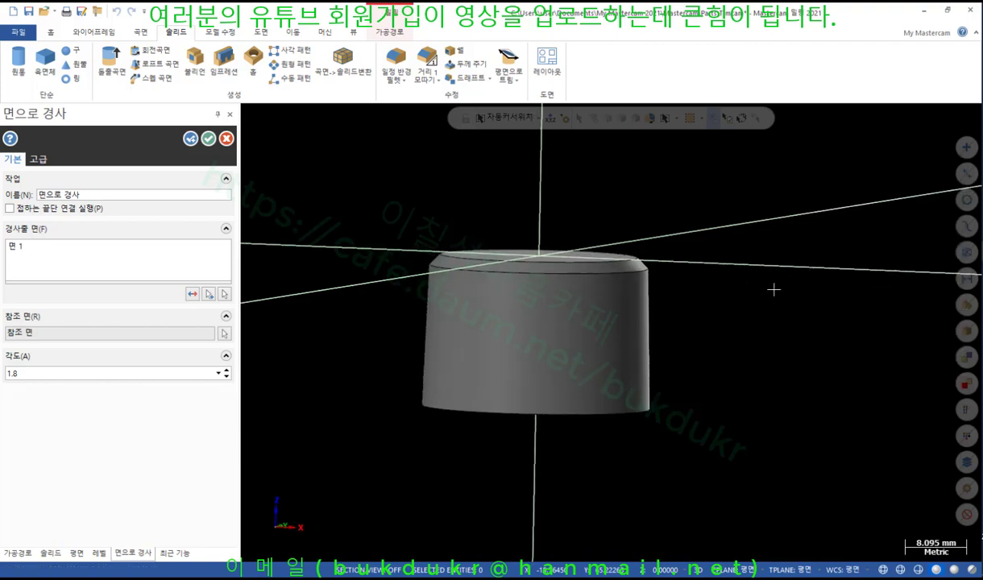
pyautogui.scroll(5, 756, 294)
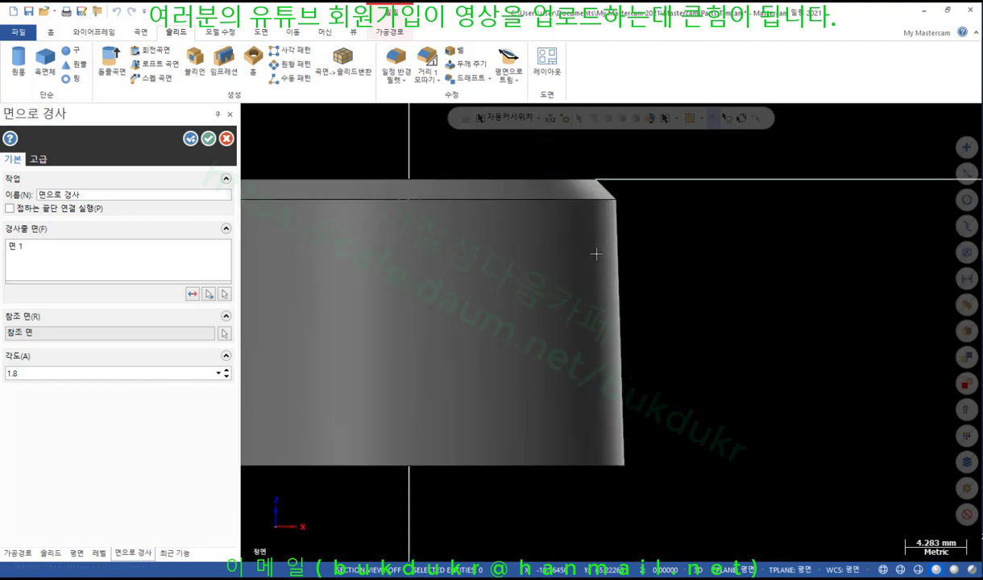
pyautogui.scroll(-4, 755, 299)
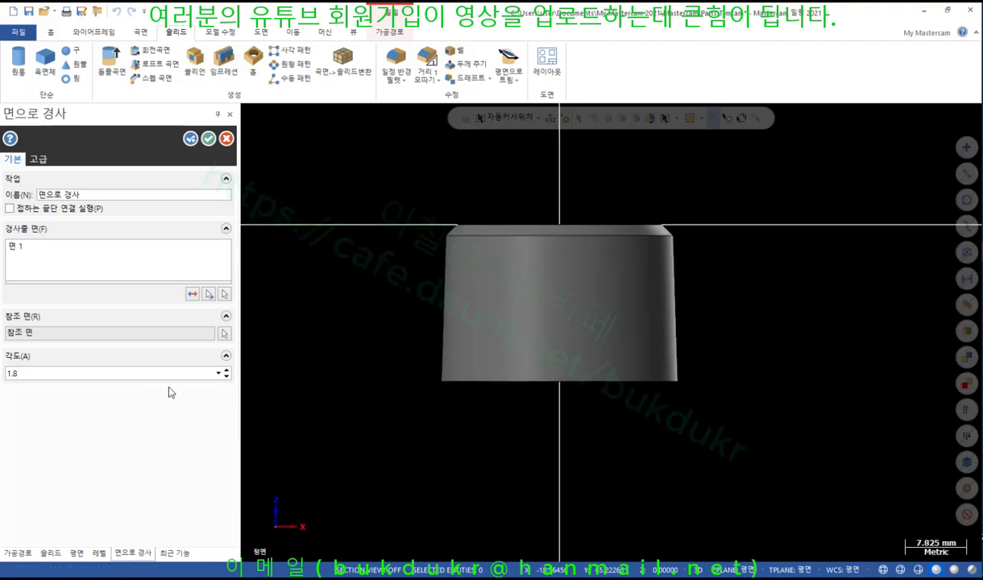
pyautogui.click(209, 140)
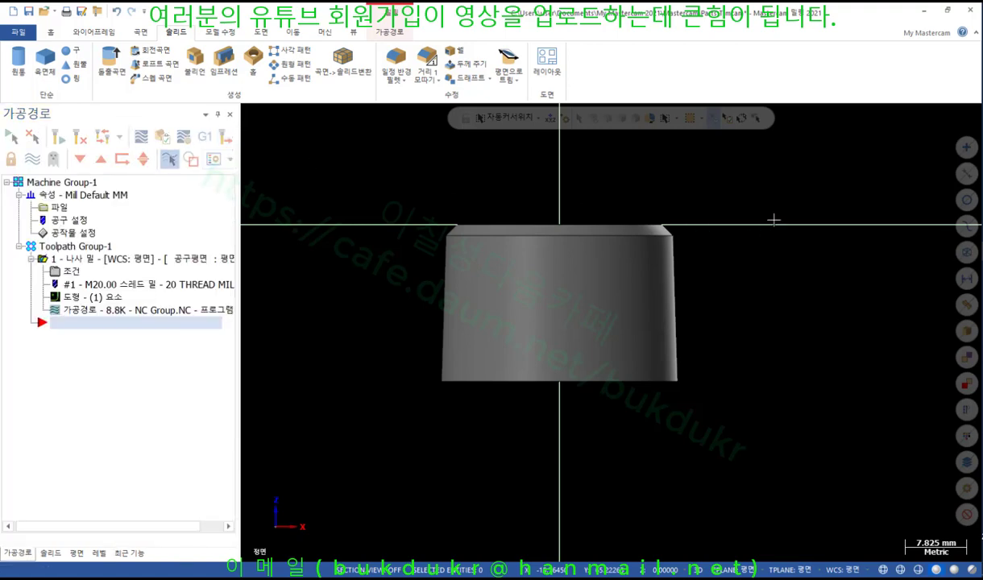
# - Switch to the isometric view and check the taper of the boss's drafted side face with dynamic analysis
pyautogui.rightClick(761, 219)
pyautogui.click(812, 330)
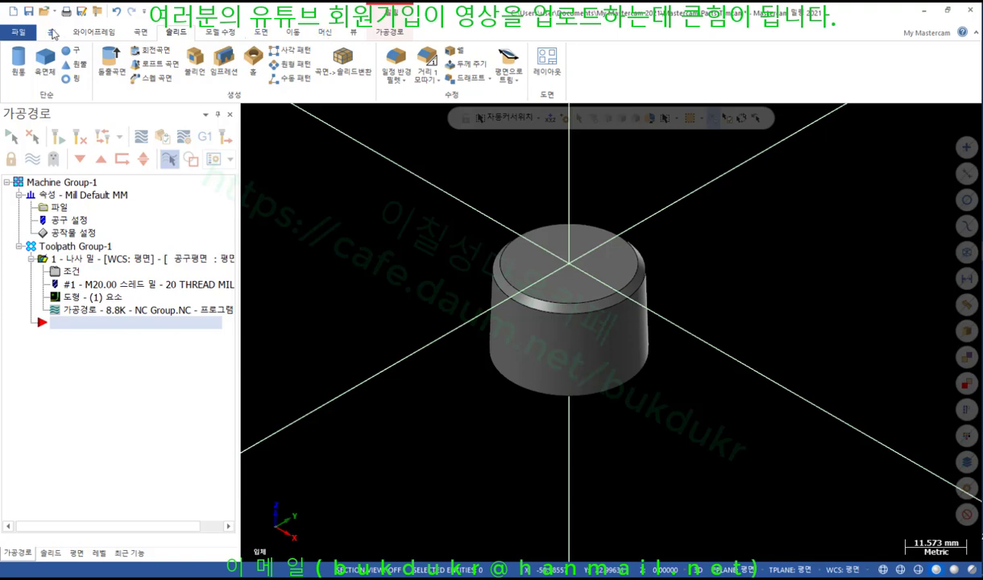
pyautogui.click(53, 32)
pyautogui.click(593, 51)
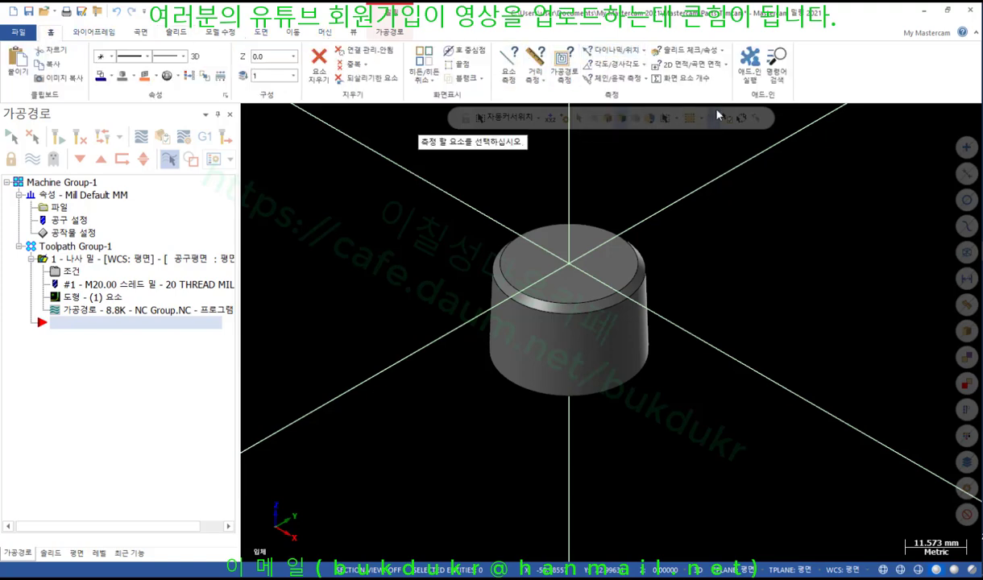
pyautogui.click(602, 320)
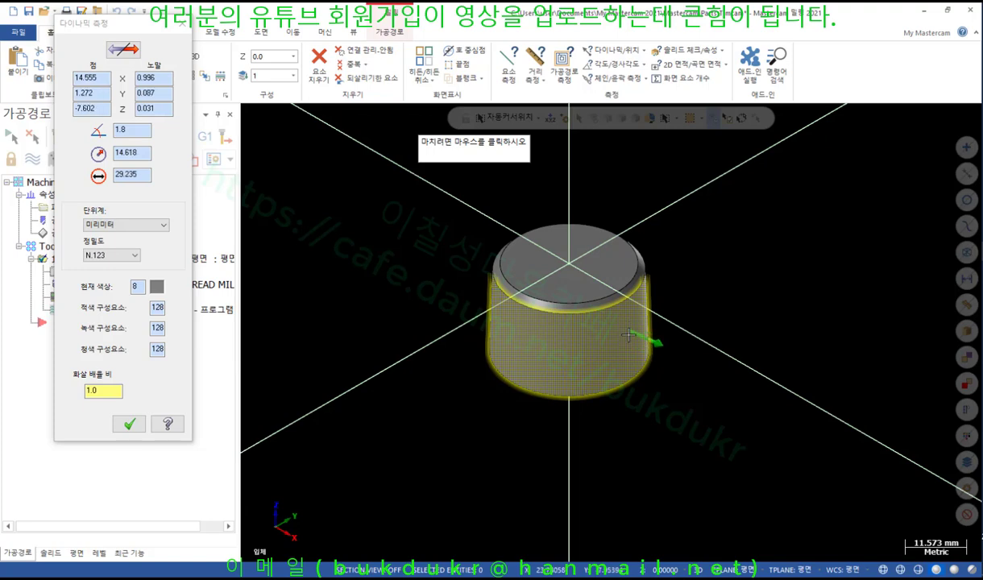
pyautogui.click(627, 340)
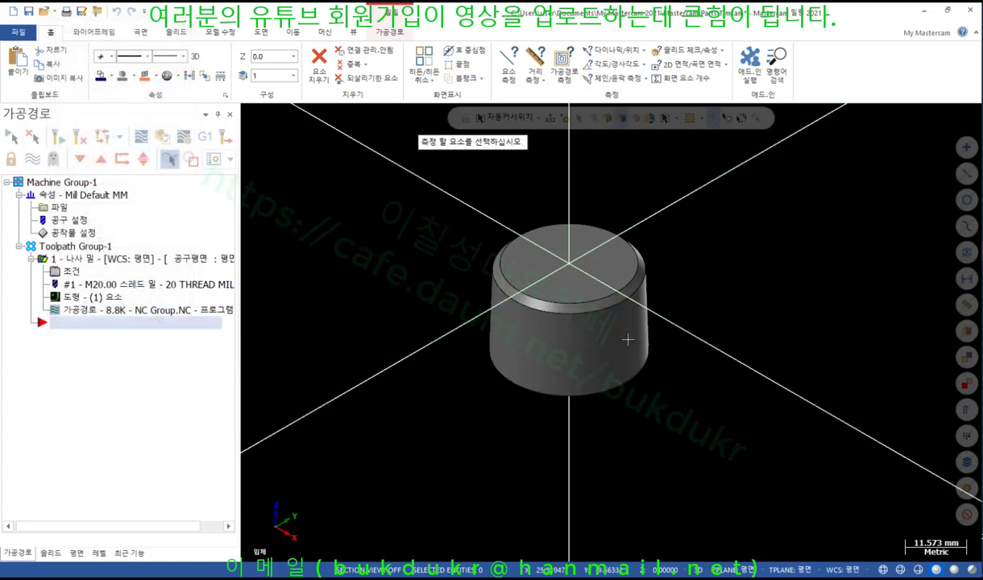
# - Unhide the rest of the model so the base block shows together with the tapered boss
pyautogui.scroll(-2, 755, 261)
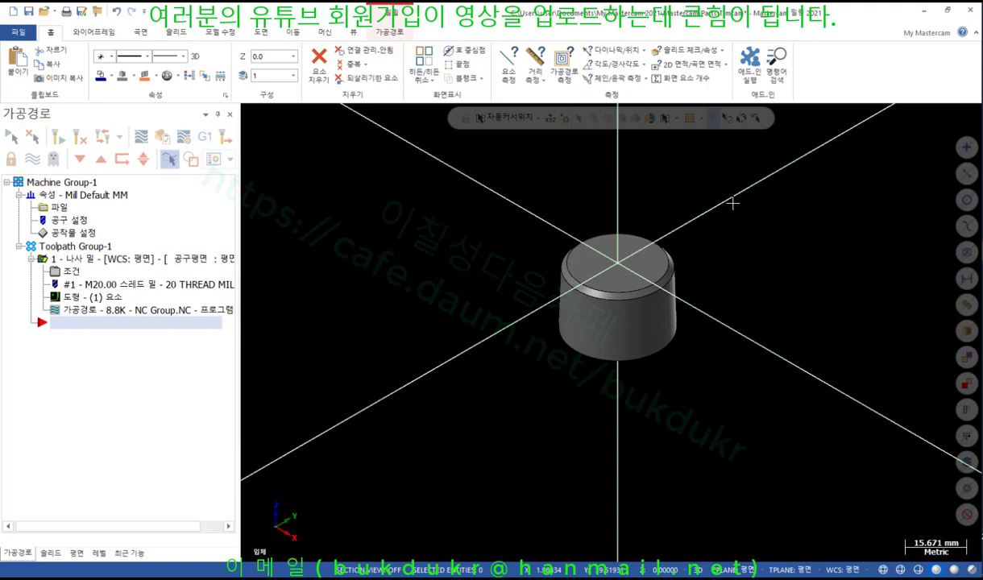
pyautogui.hotkey('alt', 'e')
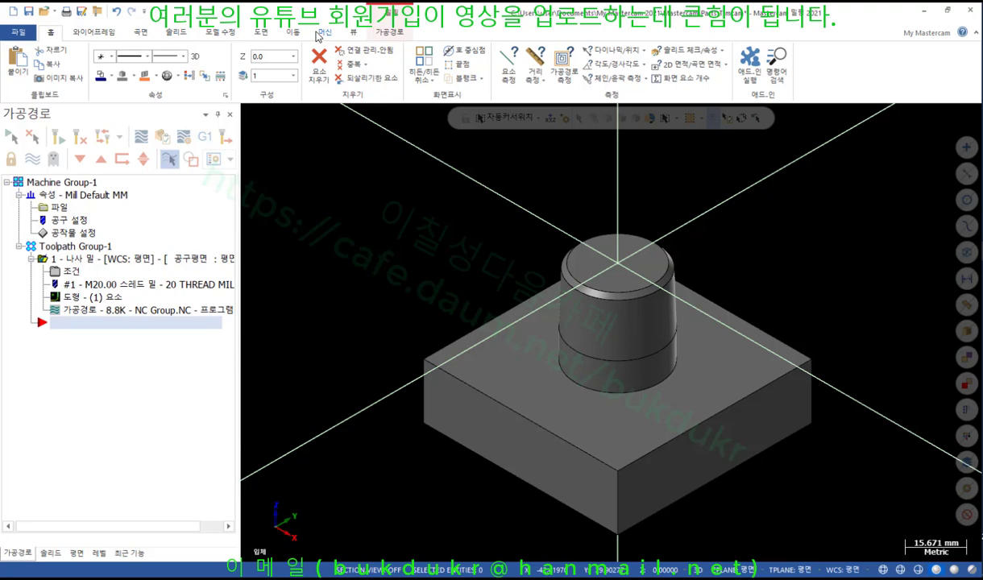
pyautogui.click(102, 35)
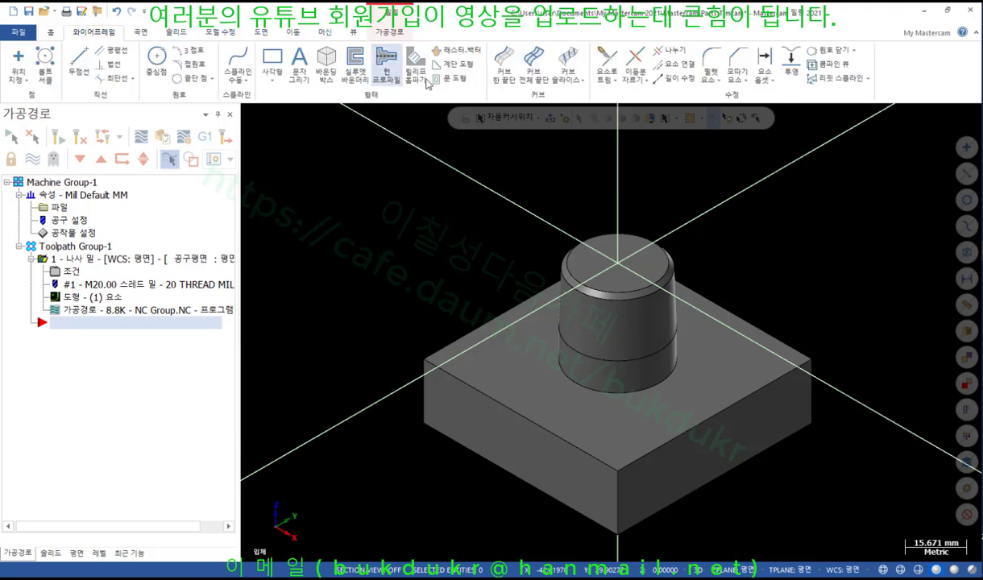
pyautogui.click(504, 65)
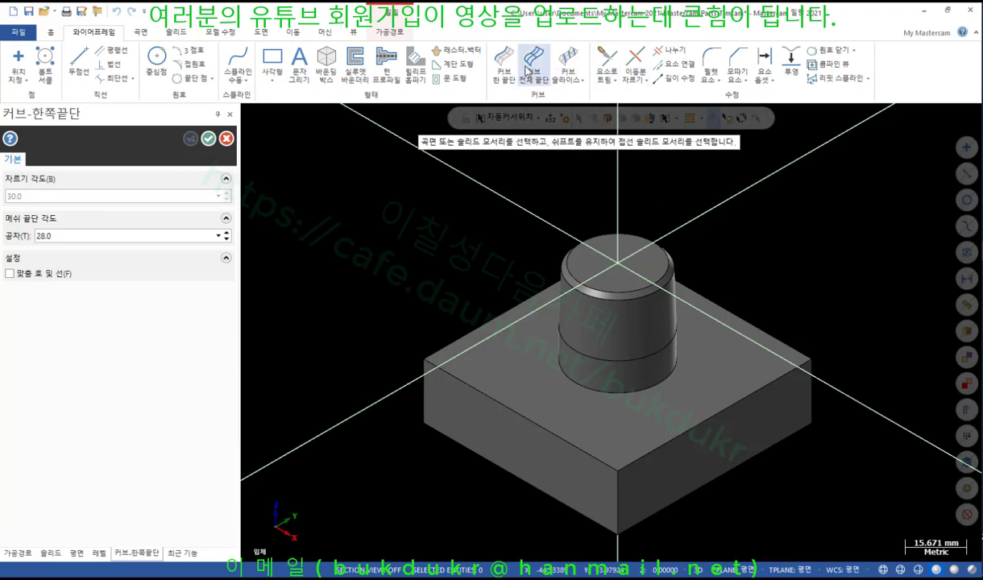
pyautogui.scroll(4, 625, 356)
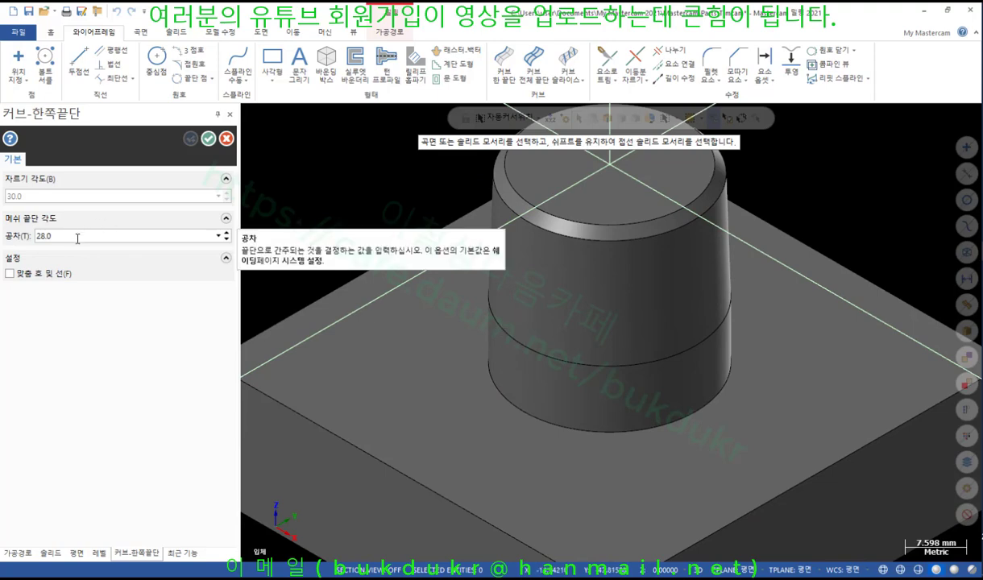
pyautogui.click(209, 139)
pyautogui.click(502, 68)
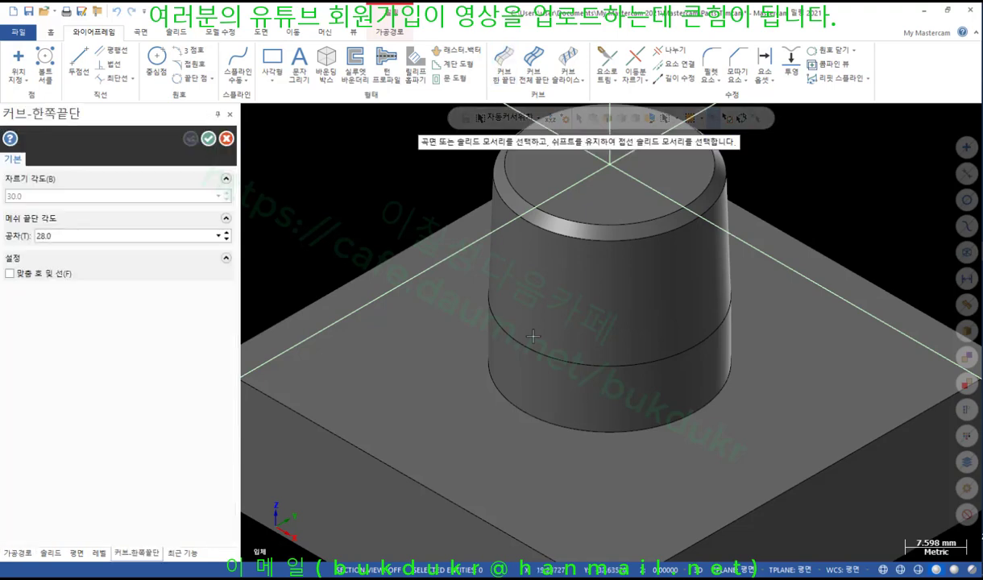
pyautogui.scroll(-2, 699, 392)
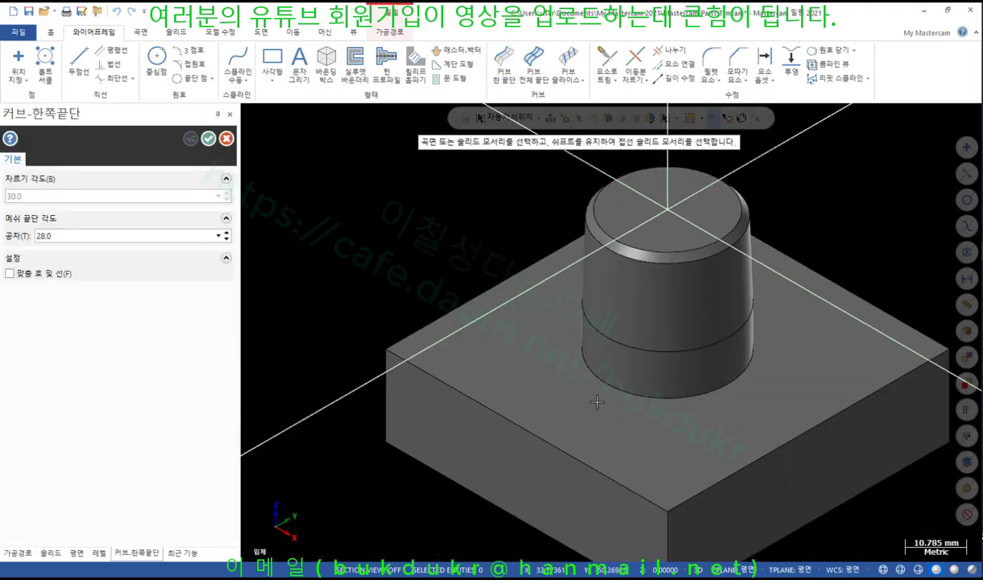
pyautogui.press('Escape')
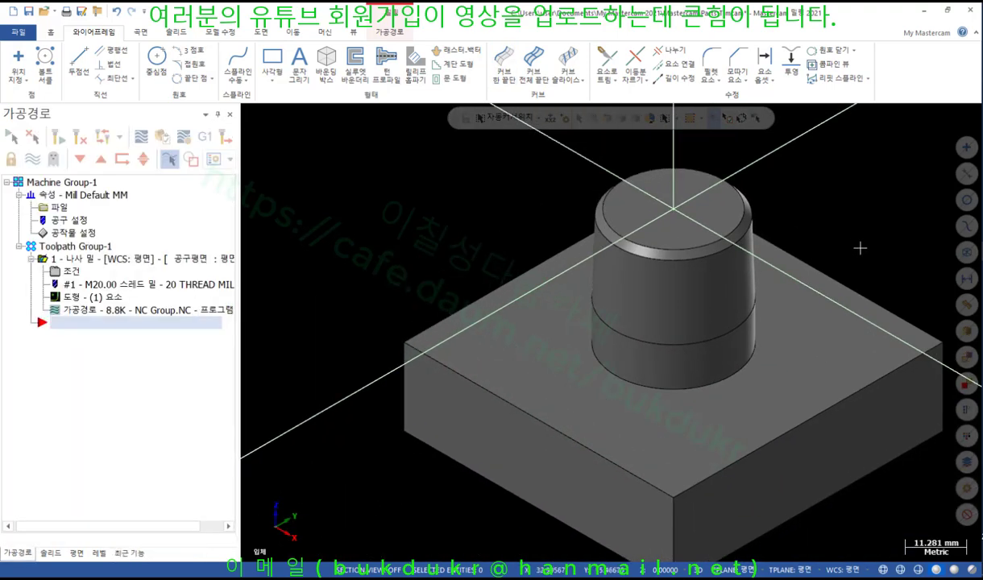
# - Create curves on all edges of the tapered side face and delete the upper circle, keeping only the lower one
pyautogui.scroll(2, 818, 235)
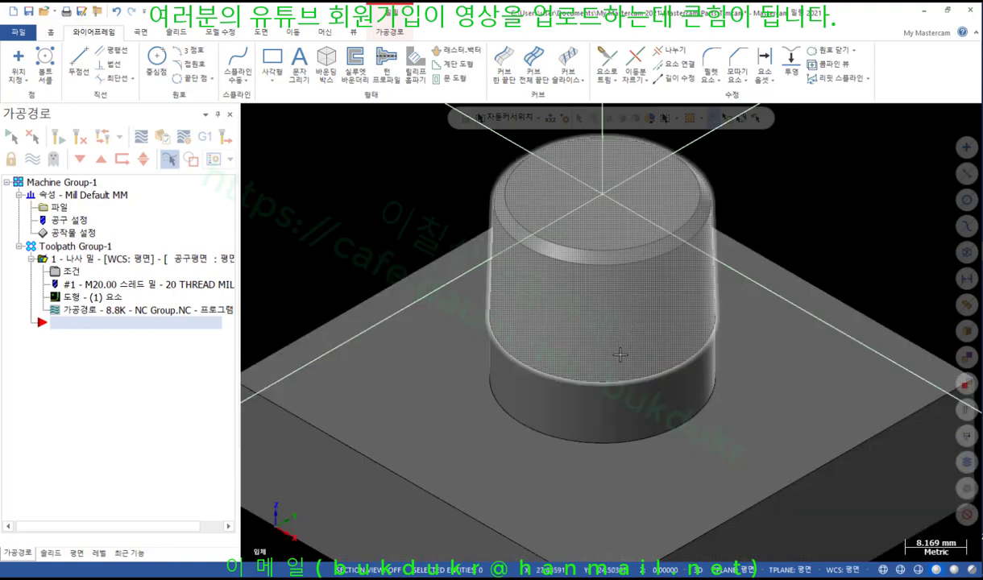
pyautogui.click(534, 66)
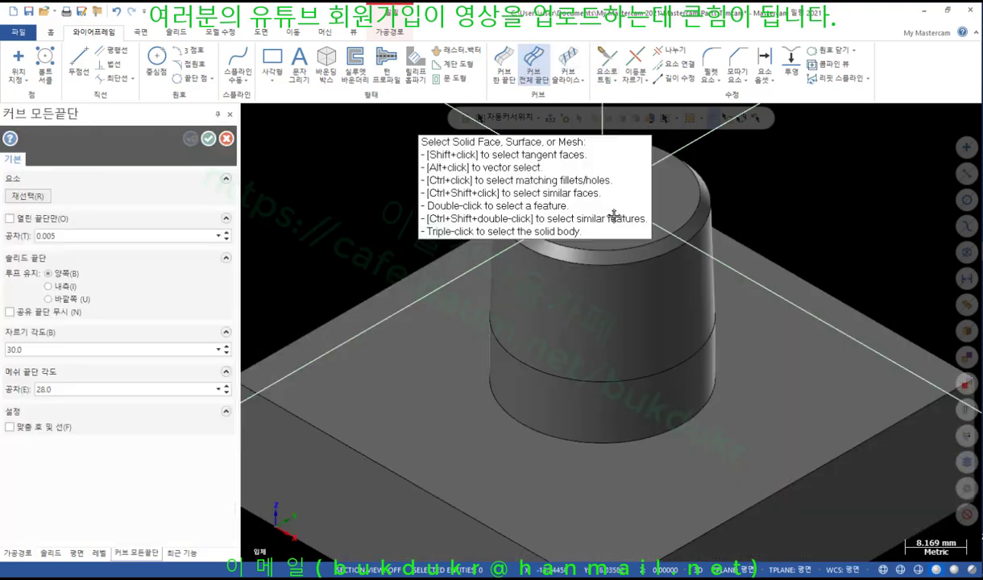
pyautogui.click(627, 337)
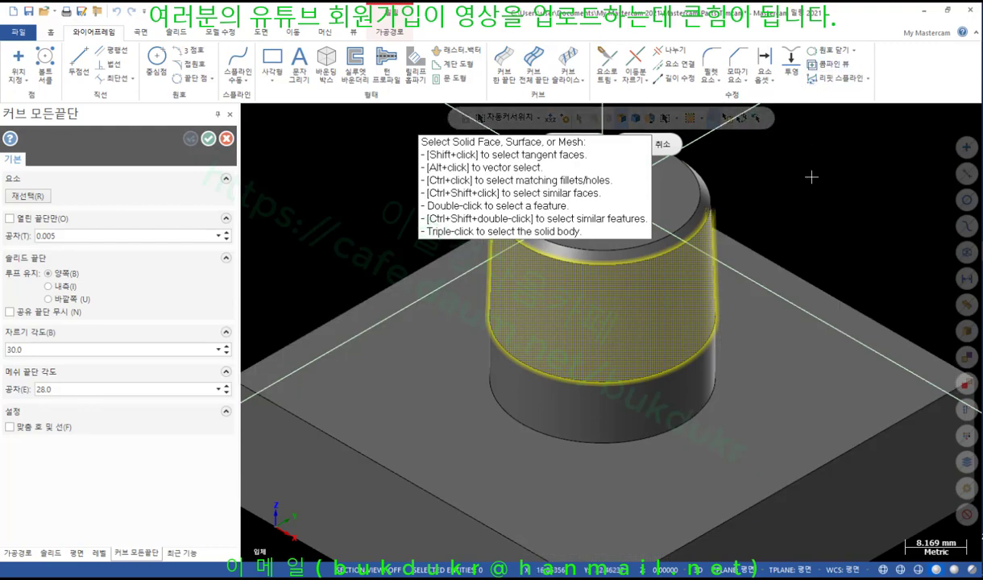
pyautogui.press('Return')
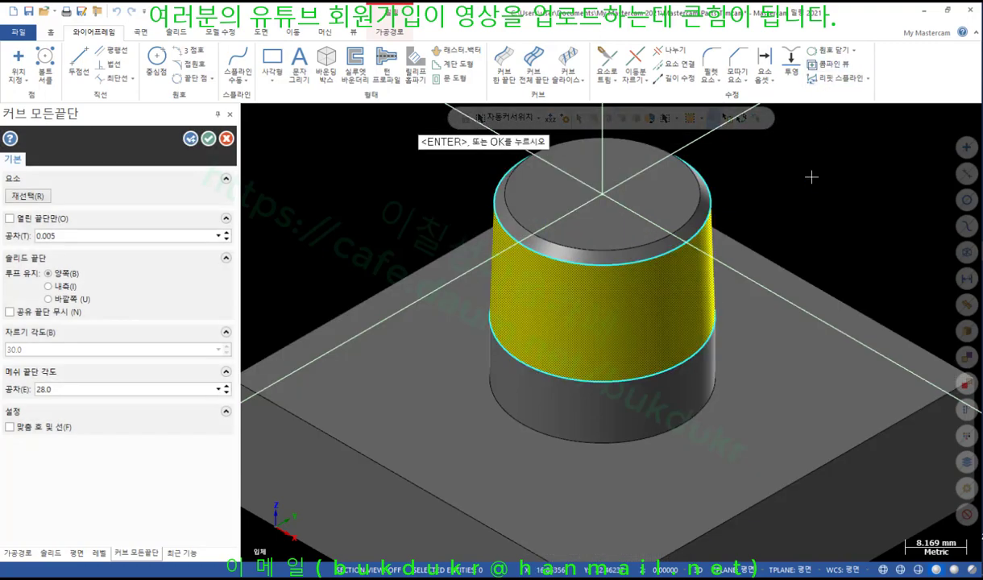
pyautogui.click(208, 138)
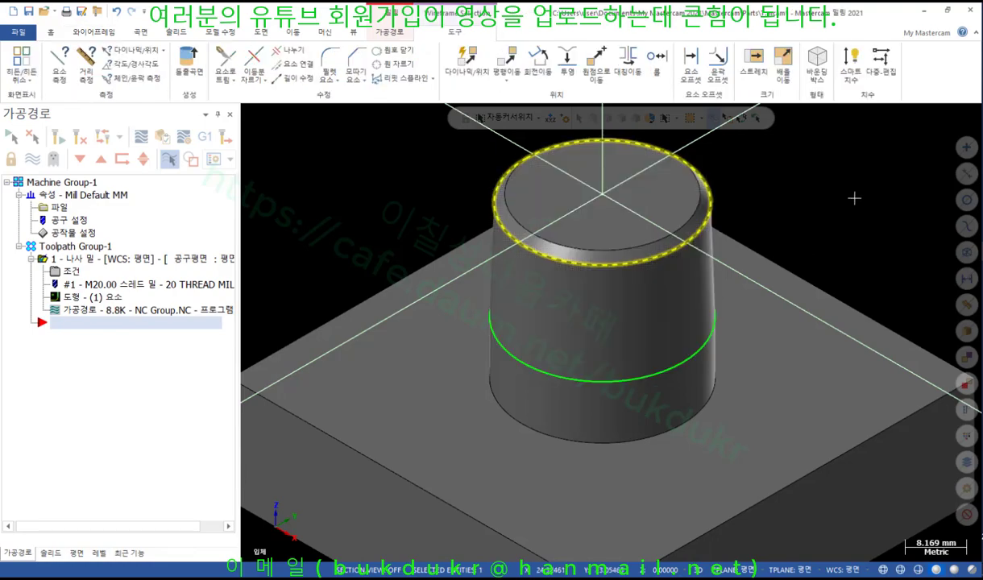
pyautogui.scroll(-3, 855, 198)
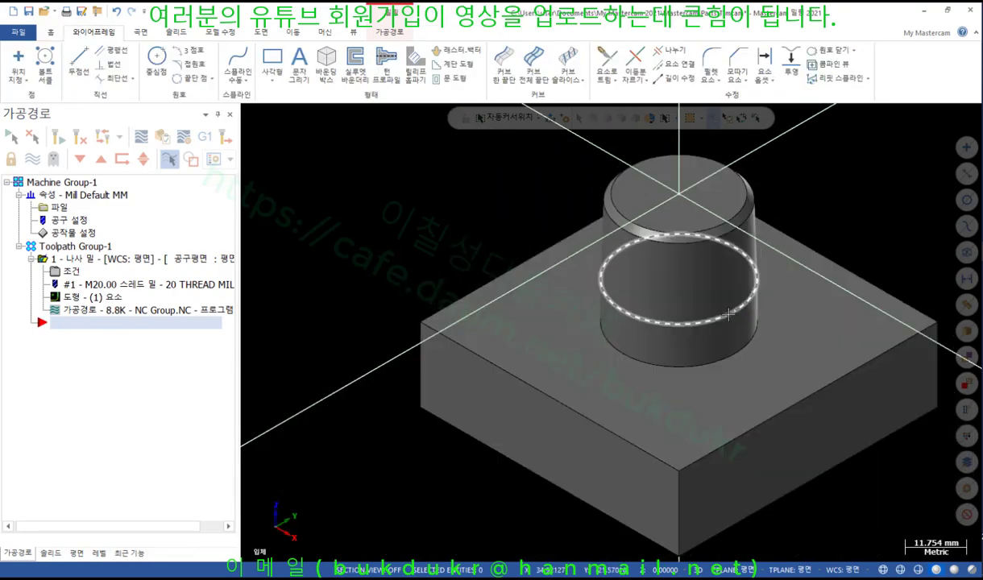
pyautogui.scroll(2, 877, 162)
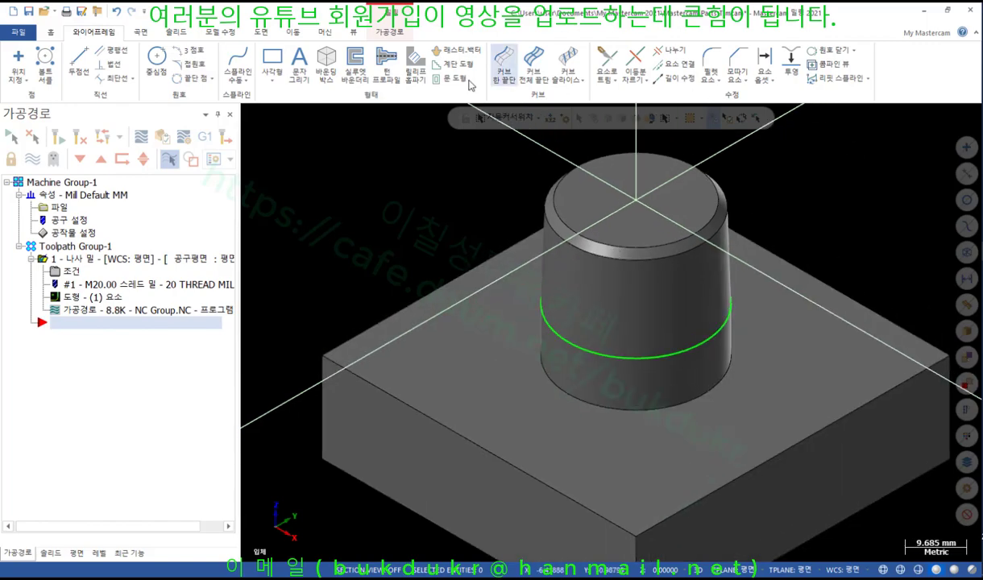
# - Join the tapered boss to the base block with a Boolean add, using the block as target and the boss as tool body
pyautogui.click(175, 32)
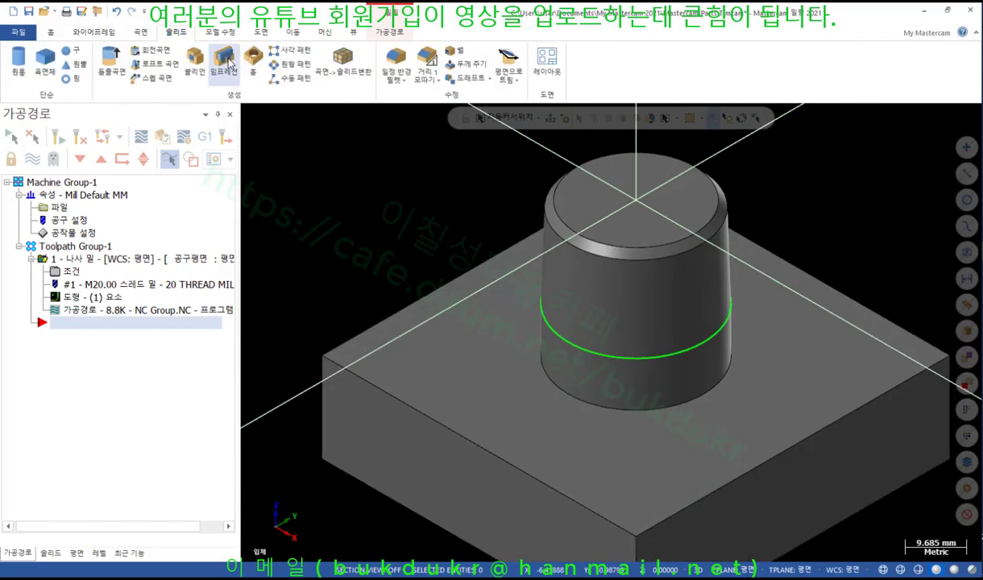
pyautogui.click(194, 60)
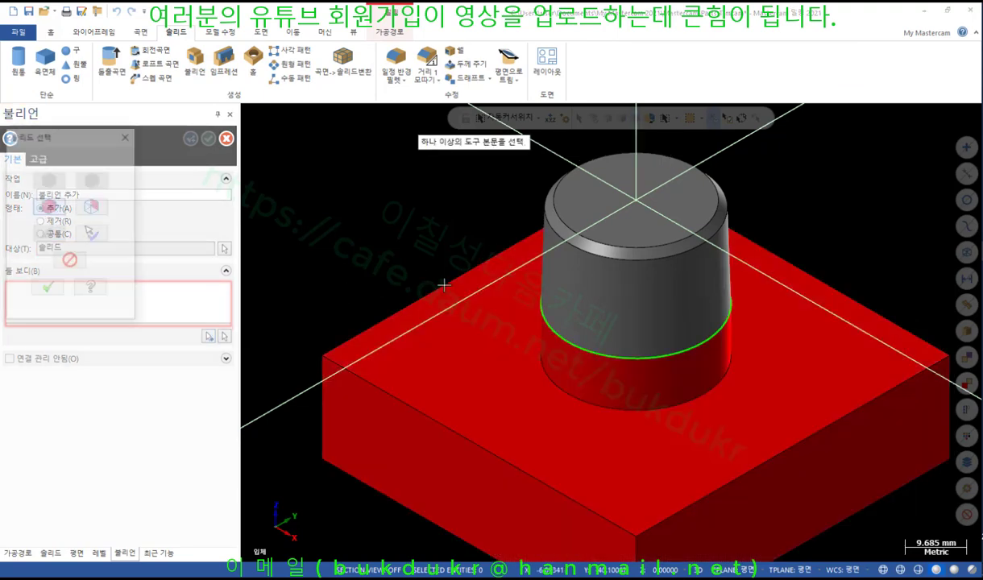
pyautogui.click(209, 335)
pyautogui.click(544, 264)
pyautogui.click(48, 288)
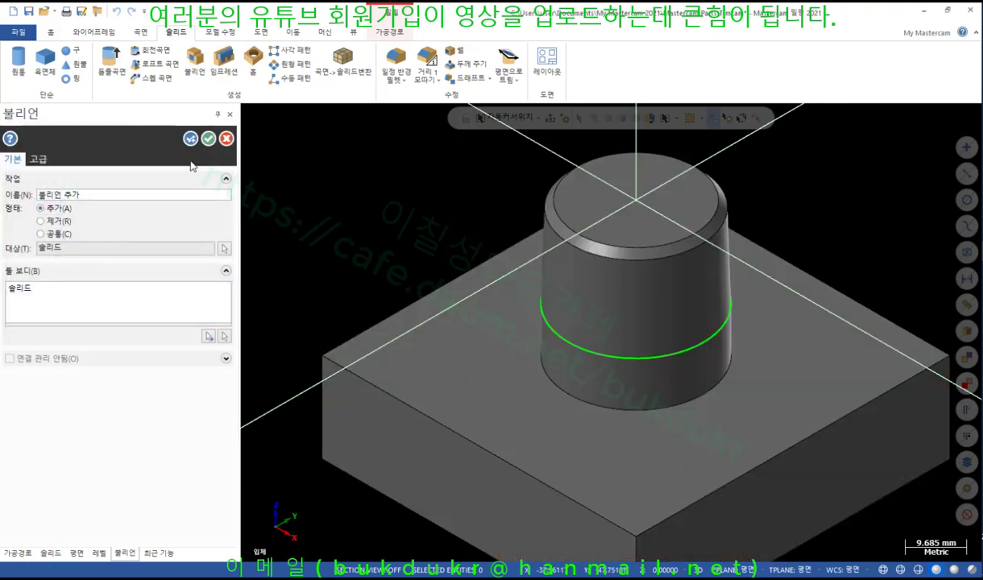
pyautogui.click(208, 139)
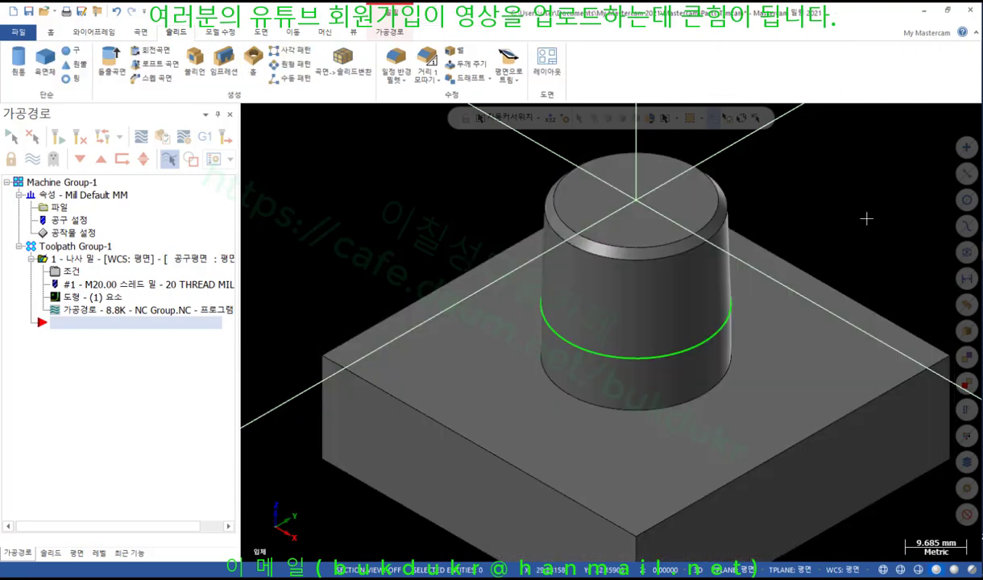
# - Inspect the joined part from an angle and in the front view, and return to the isometric view
pyautogui.scroll(-1, 901, 165)
pyautogui.moveTo(901, 165); pyautogui.dragTo(849, 171, button='middle')
pyautogui.rightClick(828, 173)
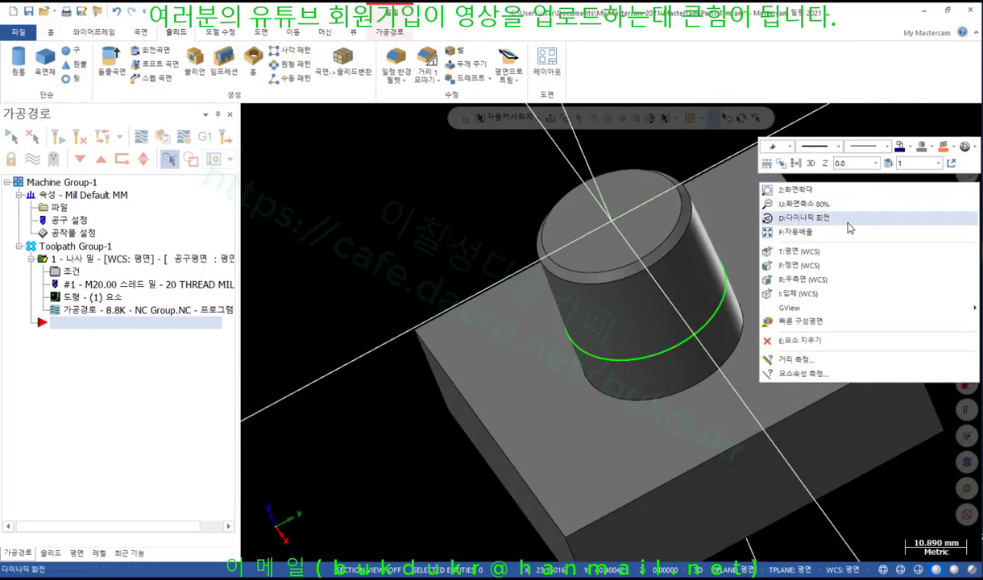
pyautogui.click(830, 273)
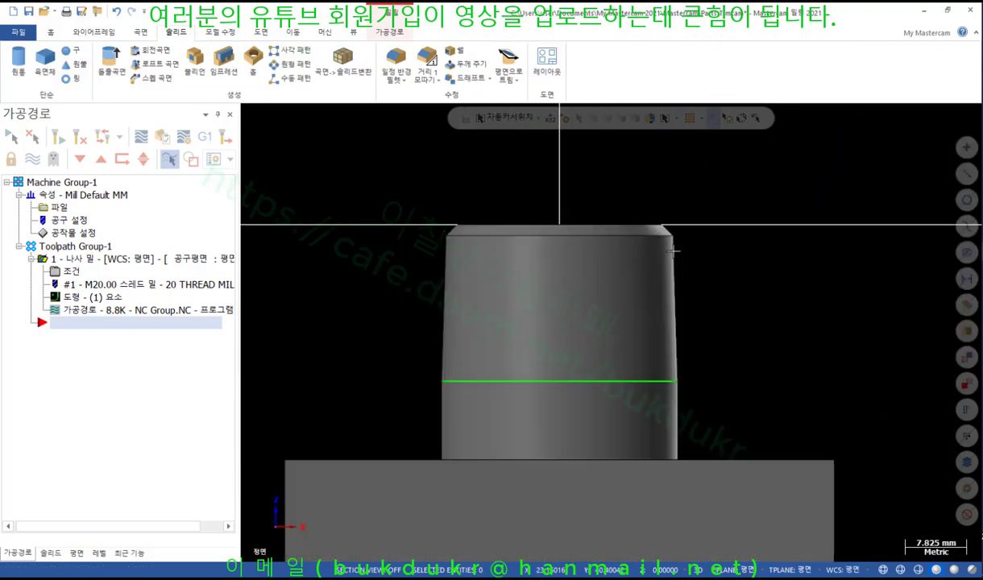
pyautogui.scroll(-3, 689, 297)
pyautogui.rightClick(757, 184)
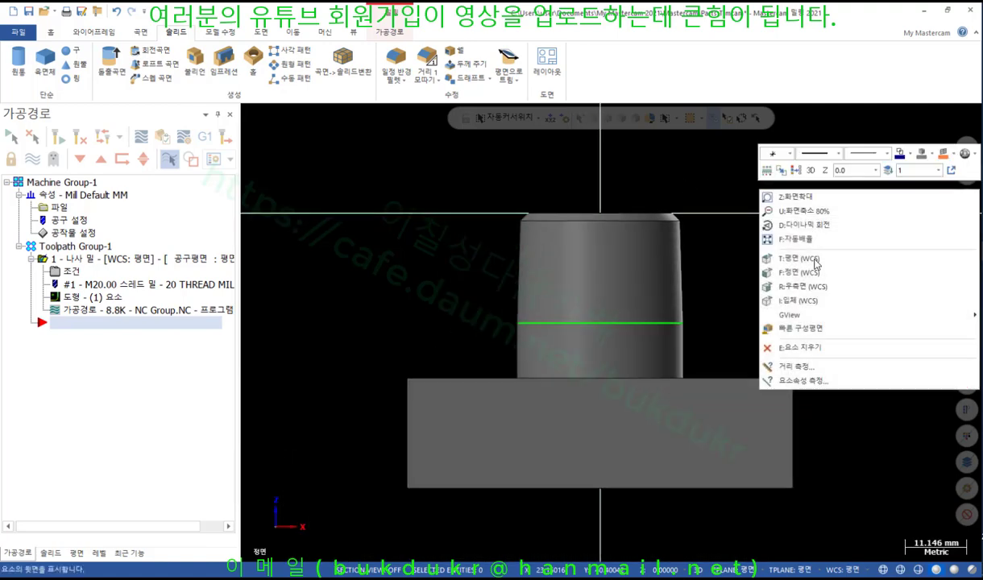
pyautogui.click(818, 301)
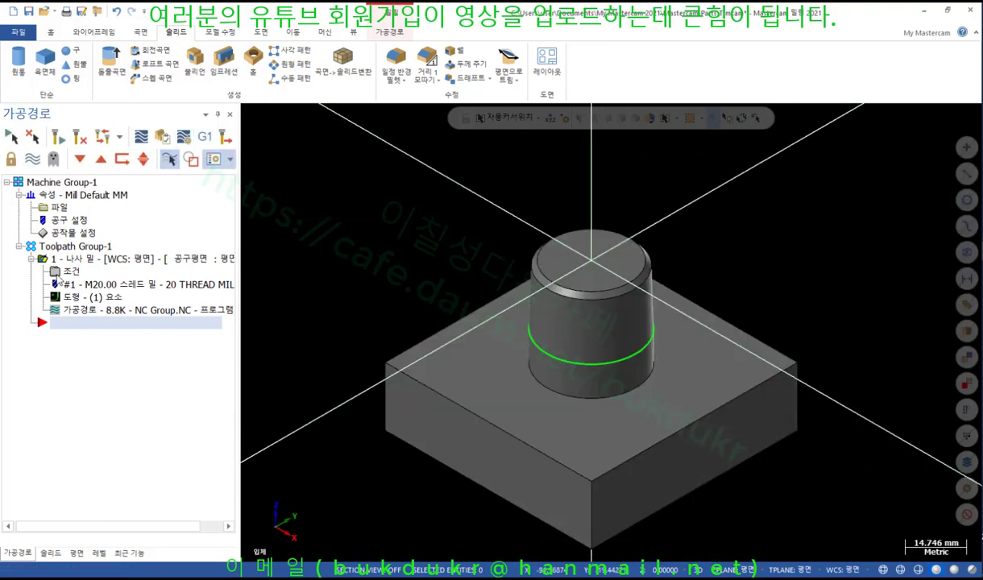
# - Edit the thread mill operation's cut parameters and set the taper angle to 1.8 degrees
pyautogui.click(70, 259)
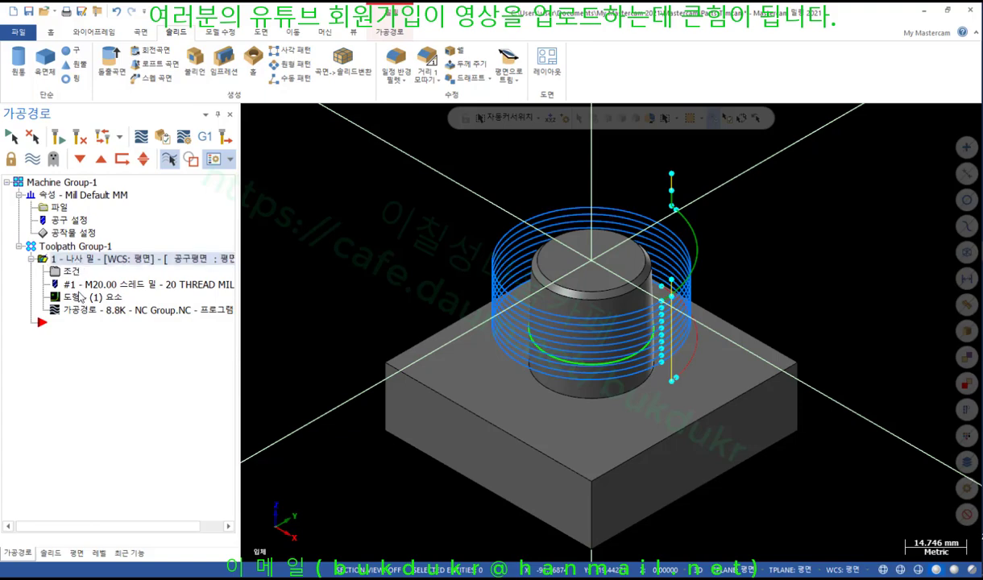
pyautogui.click(78, 276)
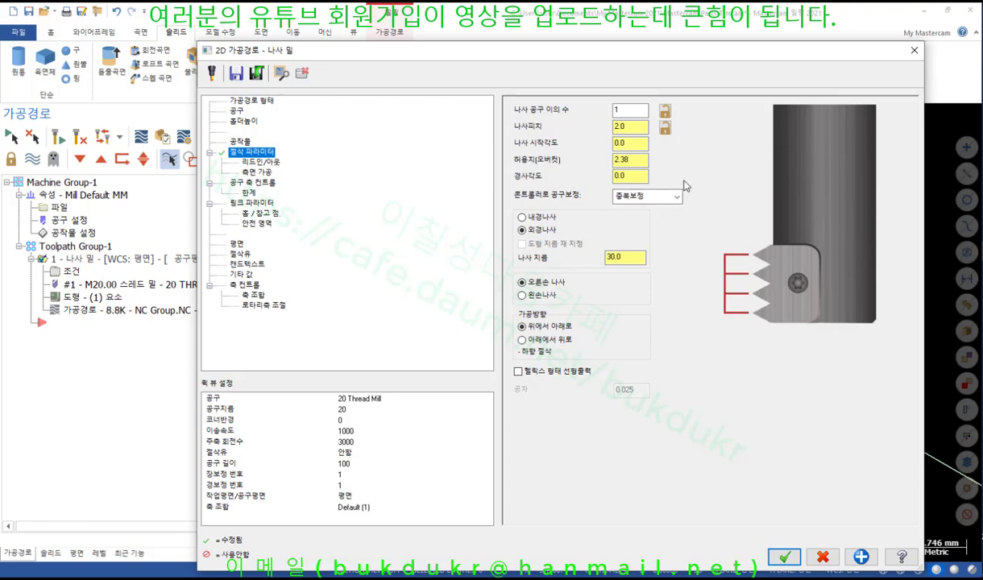
pyautogui.click(635, 177)
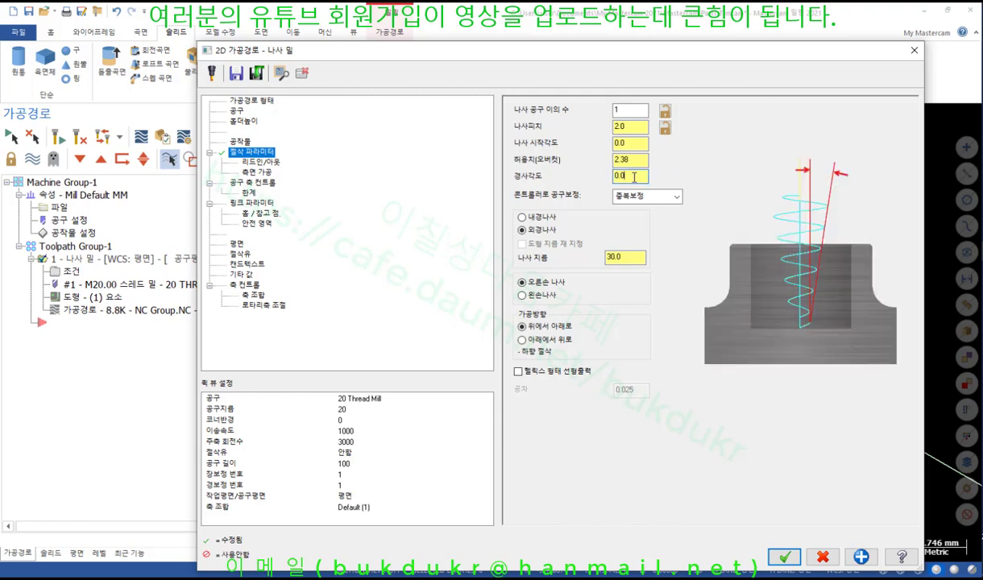
pyautogui.write('1.8')
pyautogui.click(608, 123)
pyautogui.click(609, 143)
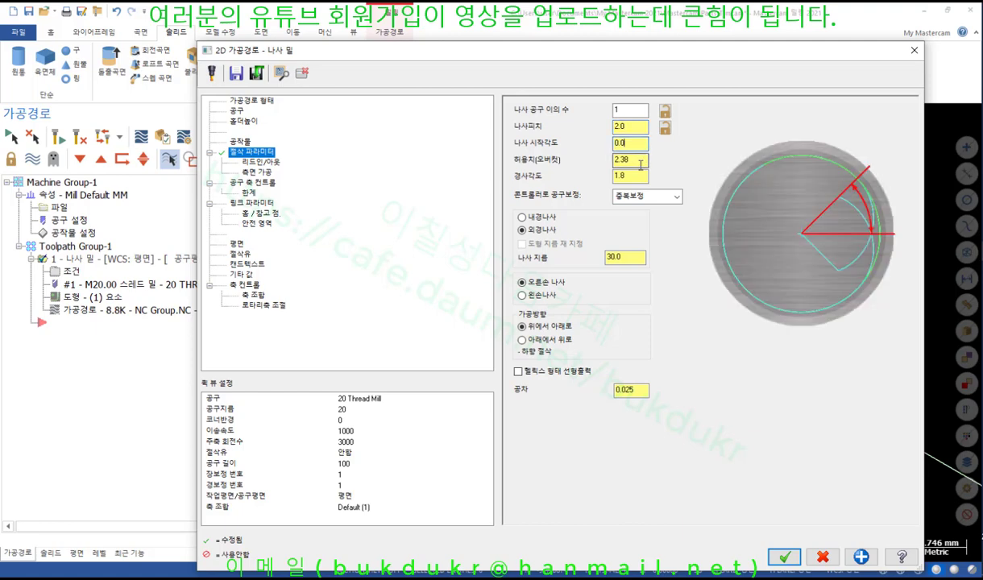
pyautogui.click(641, 165)
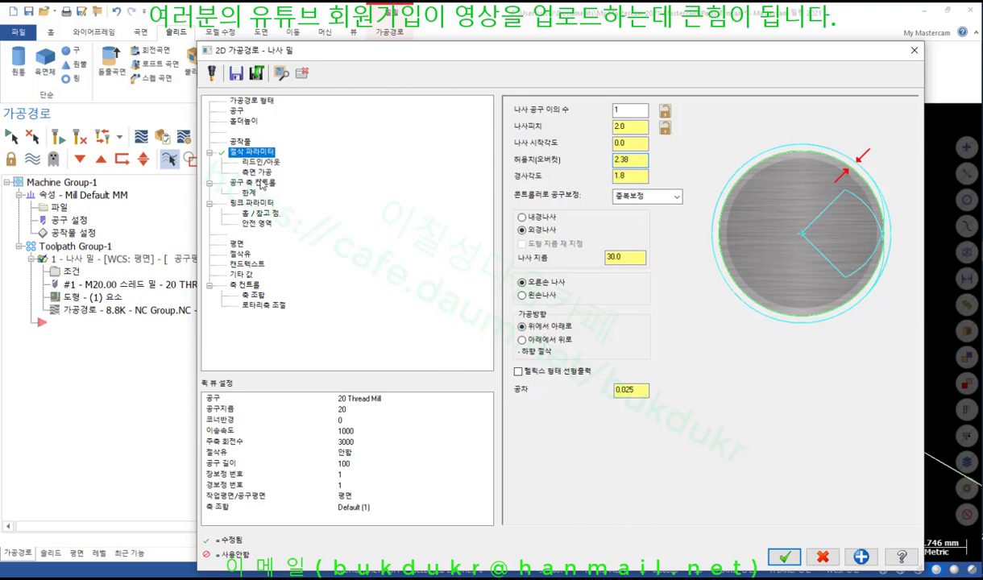
# - Review the thread mill's tool axis control and linking parameters, accept the operation and regenerate its toolpath
pyautogui.click(256, 183)
pyautogui.click(263, 204)
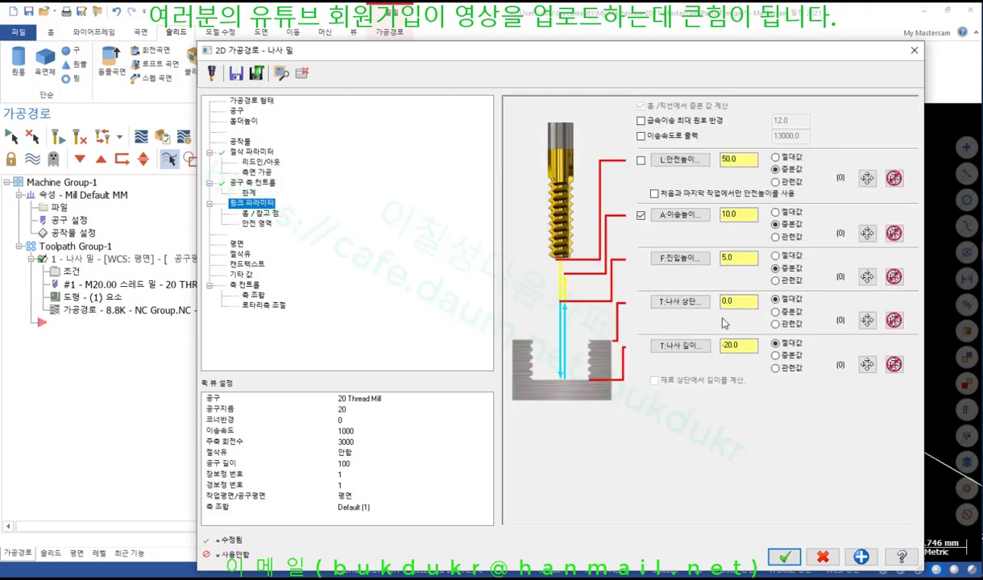
pyautogui.click(747, 349)
pyautogui.click(783, 557)
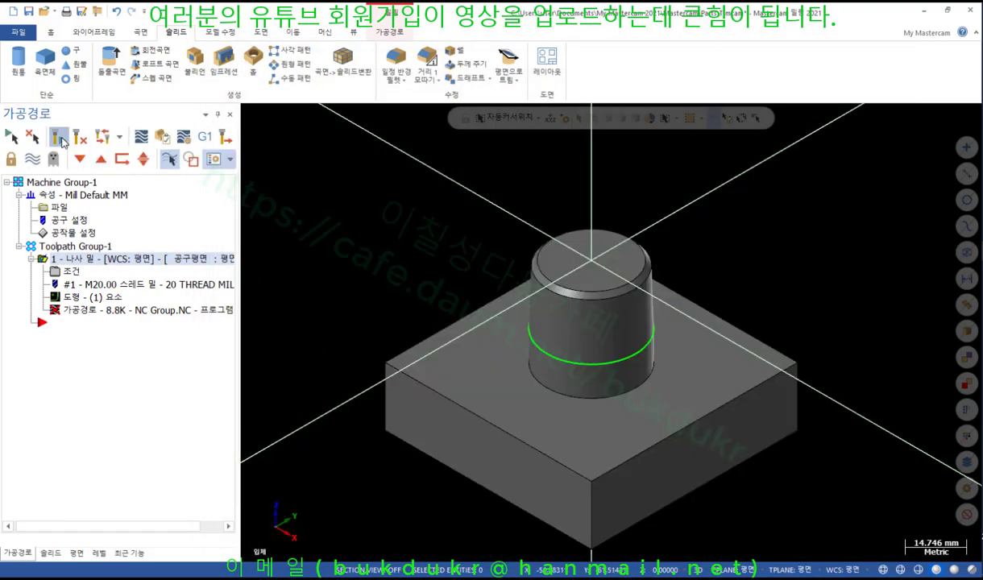
# - Examine the regenerated helical toolpath against the tapered boss in the front view
pyautogui.rightClick(741, 202)
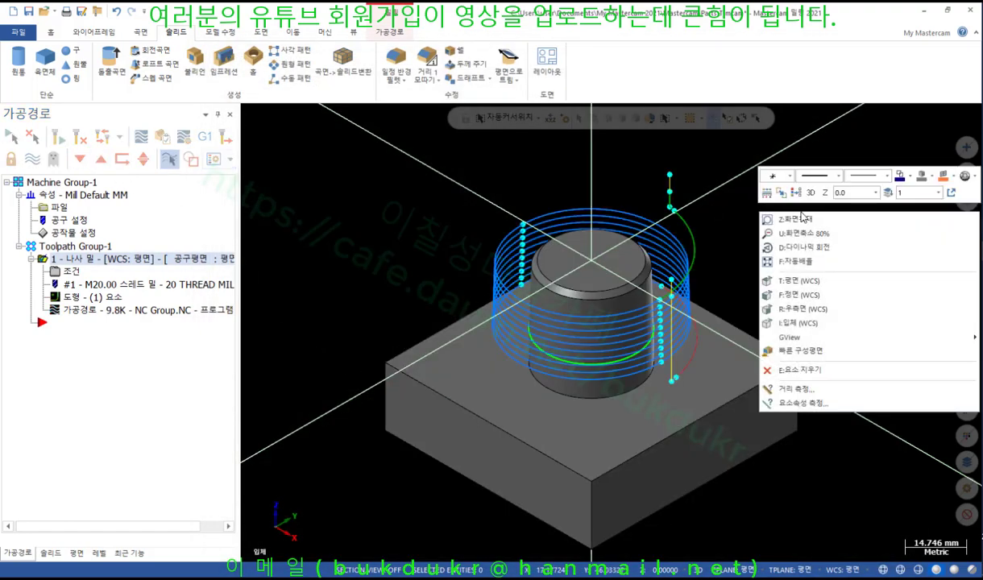
pyautogui.click(798, 295)
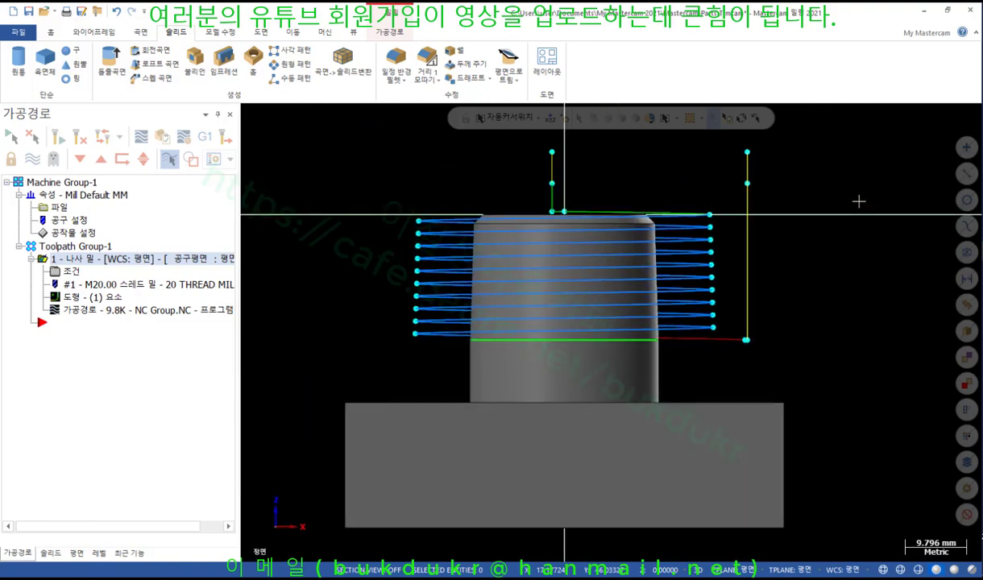
pyautogui.scroll(2, 838, 212)
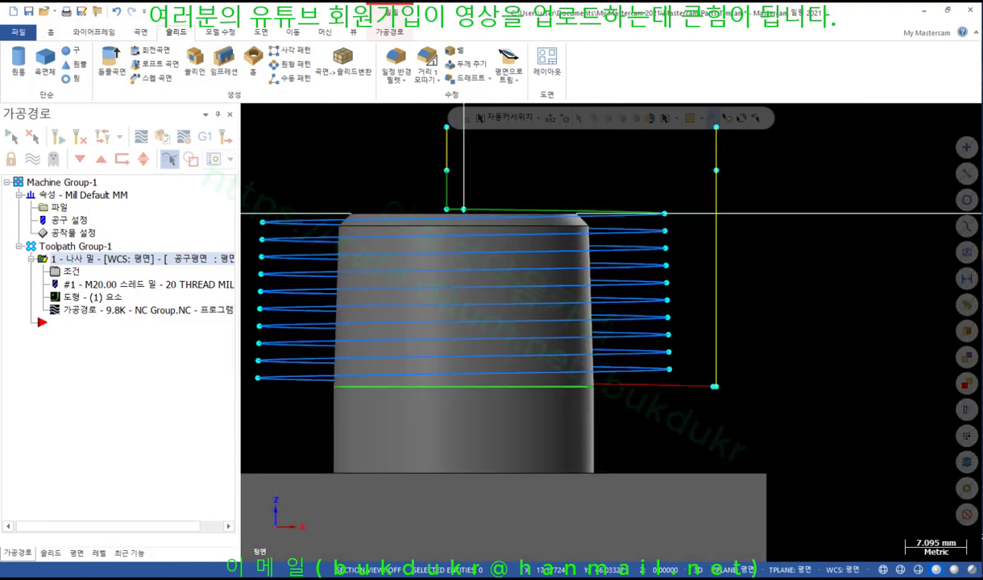
pyautogui.moveTo(668, 353); pyautogui.dragTo(662, 195)
pyautogui.rightClick(817, 201)
pyautogui.click(830, 334)
# - Analyze the toolpath and check the tool's position and contact with the boss on both sides, down to the lowest passes
pyautogui.click(51, 32)
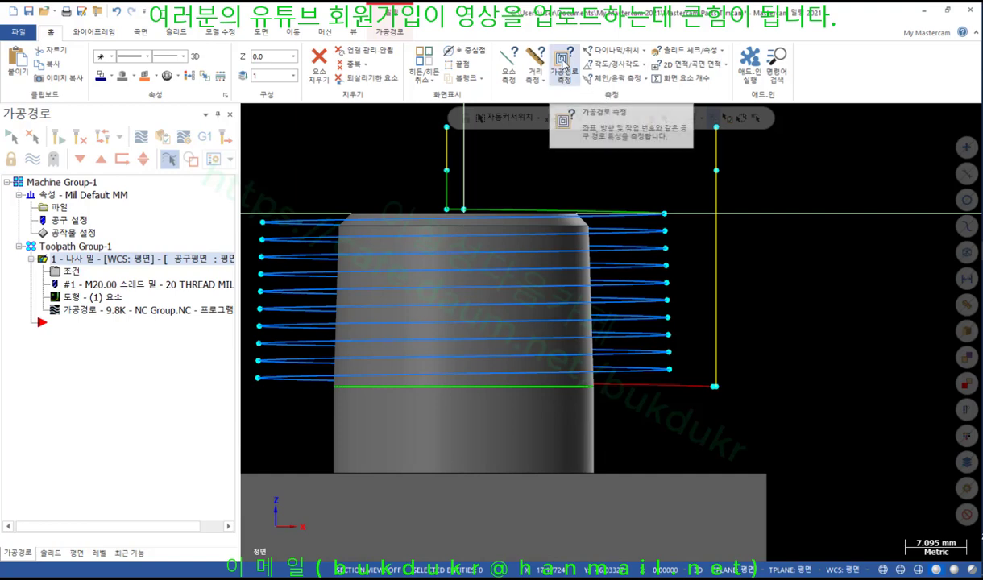
pyautogui.click(563, 67)
pyautogui.moveTo(665, 212)
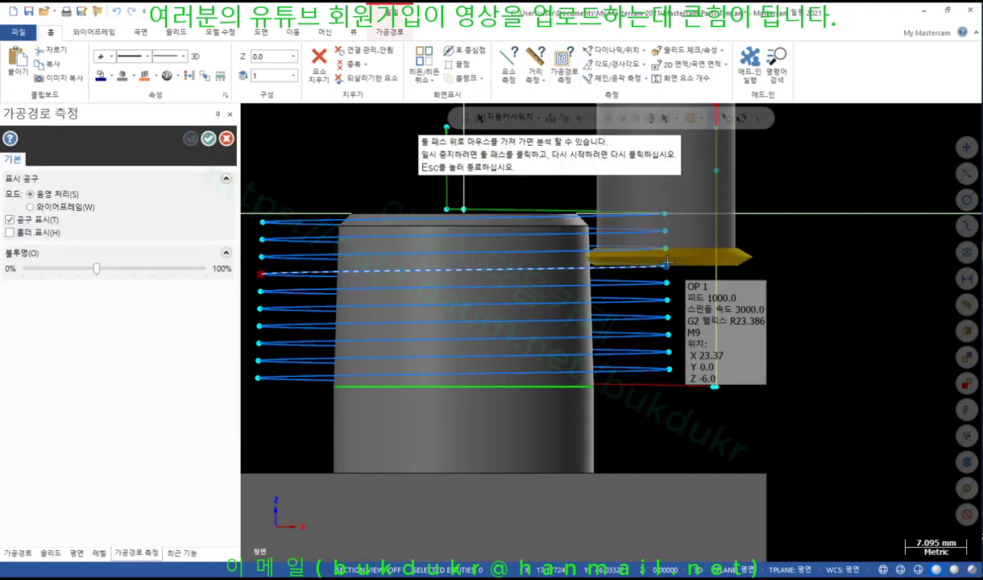
pyautogui.scroll(3, 666, 263)
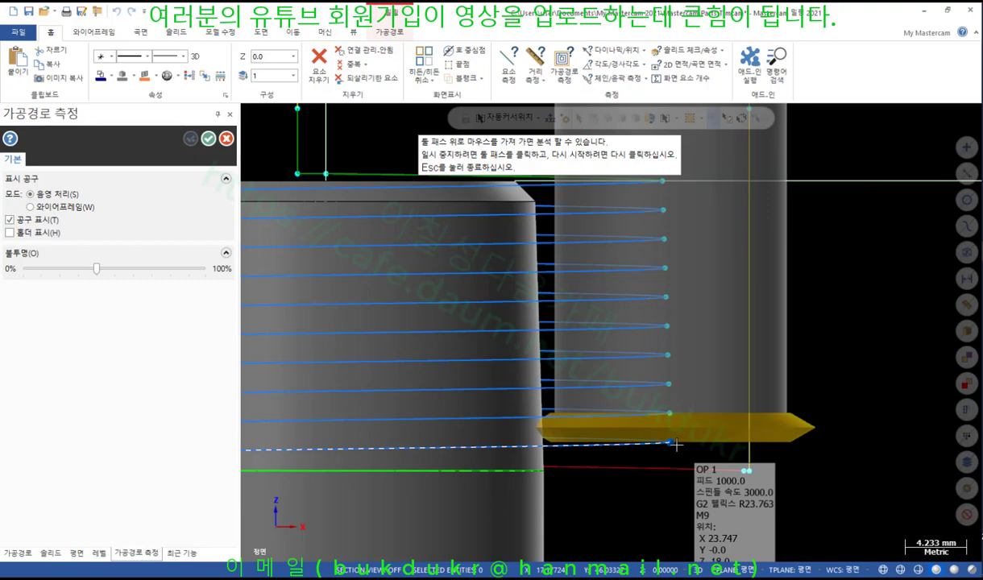
pyautogui.scroll(-4, 868, 300)
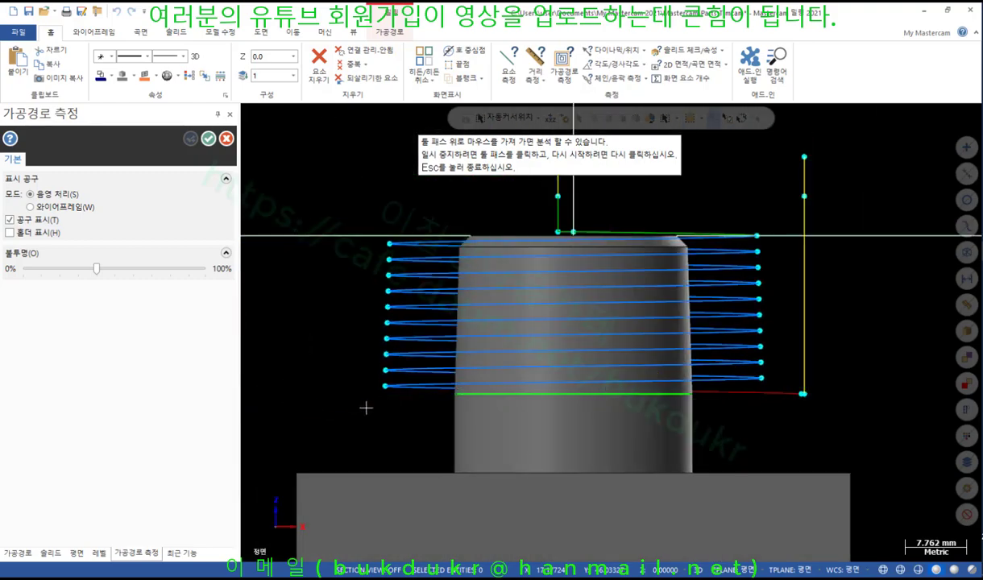
pyautogui.scroll(10, 441, 419)
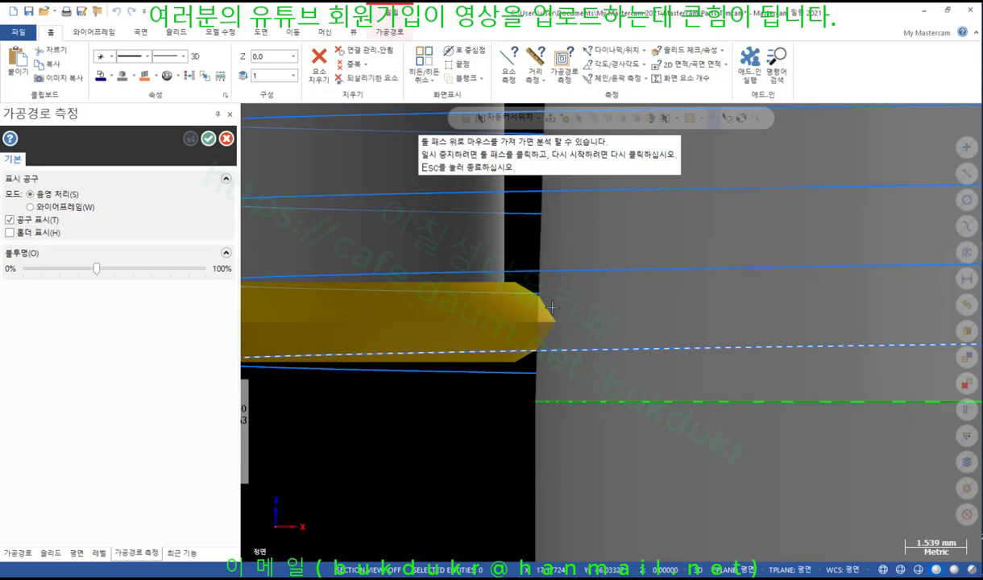
pyautogui.scroll(-10, 572, 367)
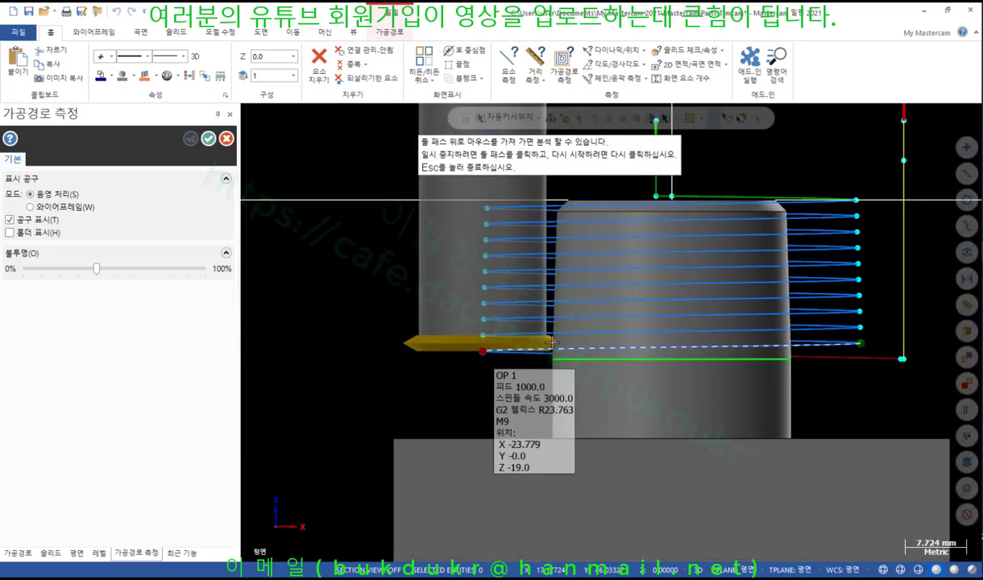
pyautogui.scroll(-2, 589, 301)
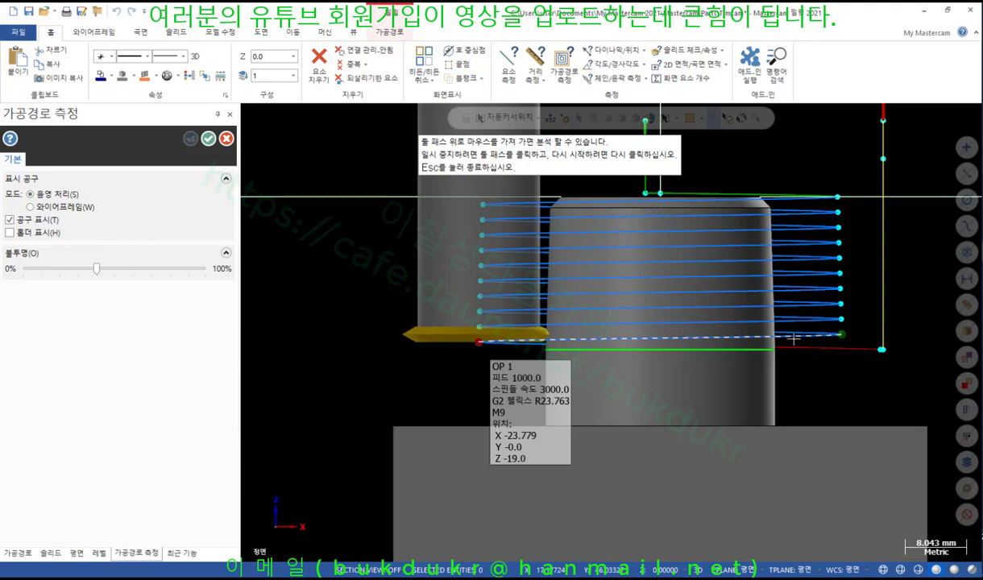
# - Analyze the toolpath's entry pass at the boss's upper edge, close the analysis and return to the isometric view
pyautogui.scroll(2, 793, 340)
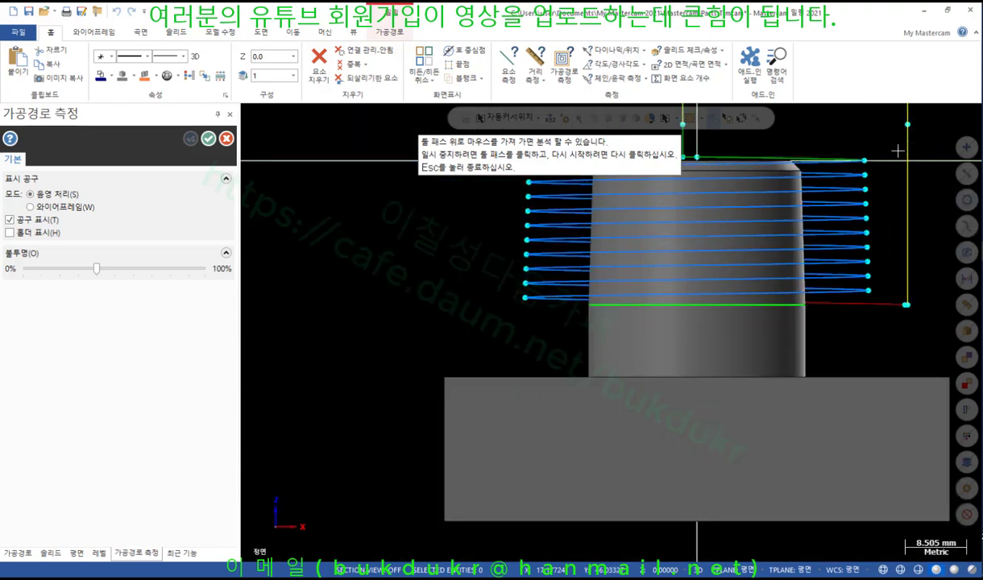
pyautogui.scroll(1, 873, 166)
pyautogui.scroll(3, 871, 161)
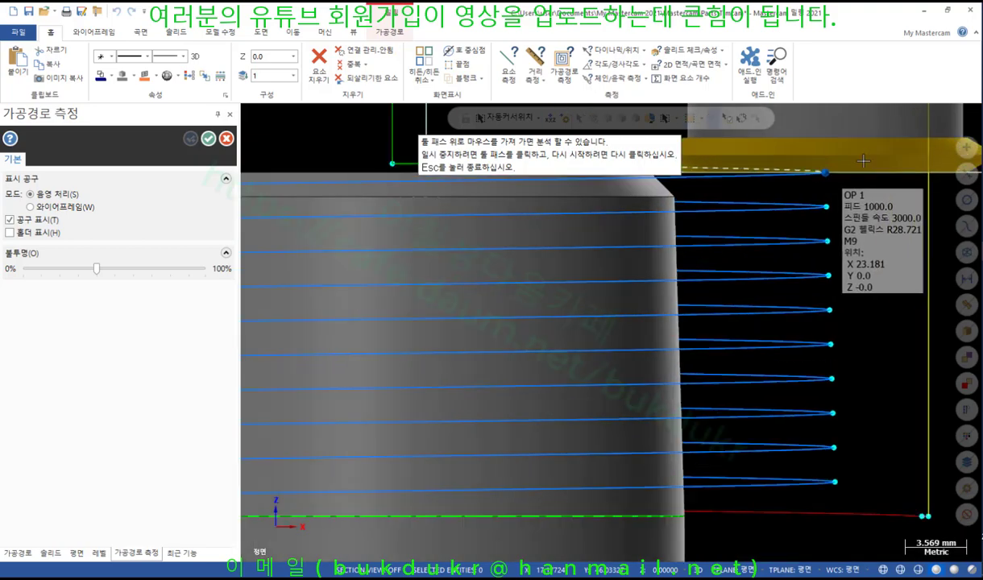
pyautogui.scroll(1, 812, 300)
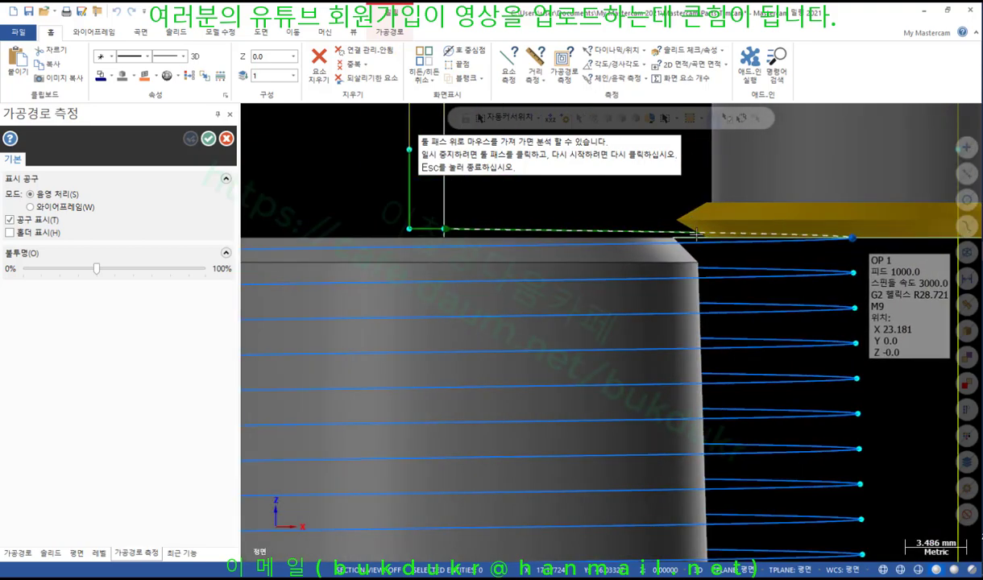
pyautogui.scroll(-1, 698, 226)
pyautogui.scroll(-3, 689, 220)
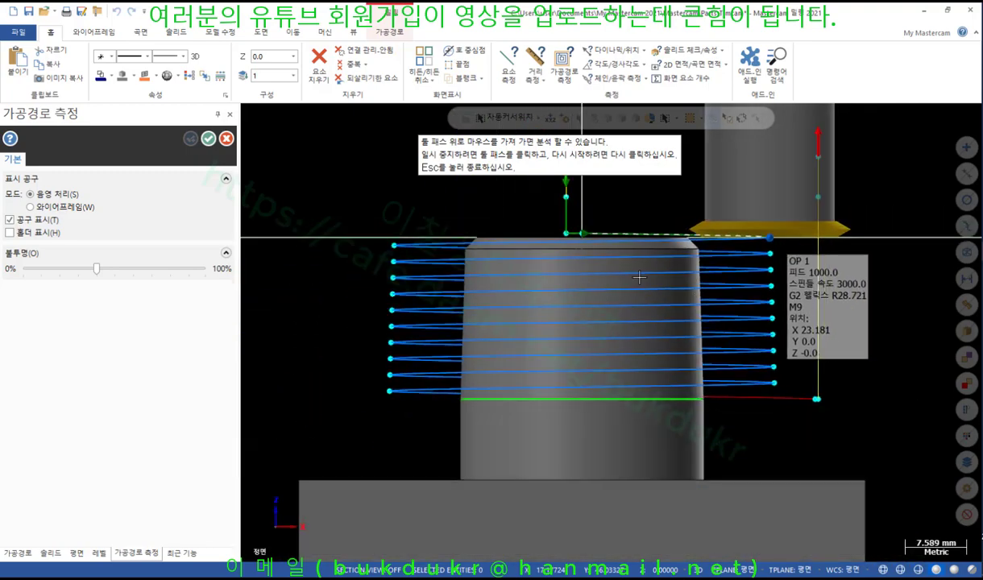
pyautogui.click(208, 139)
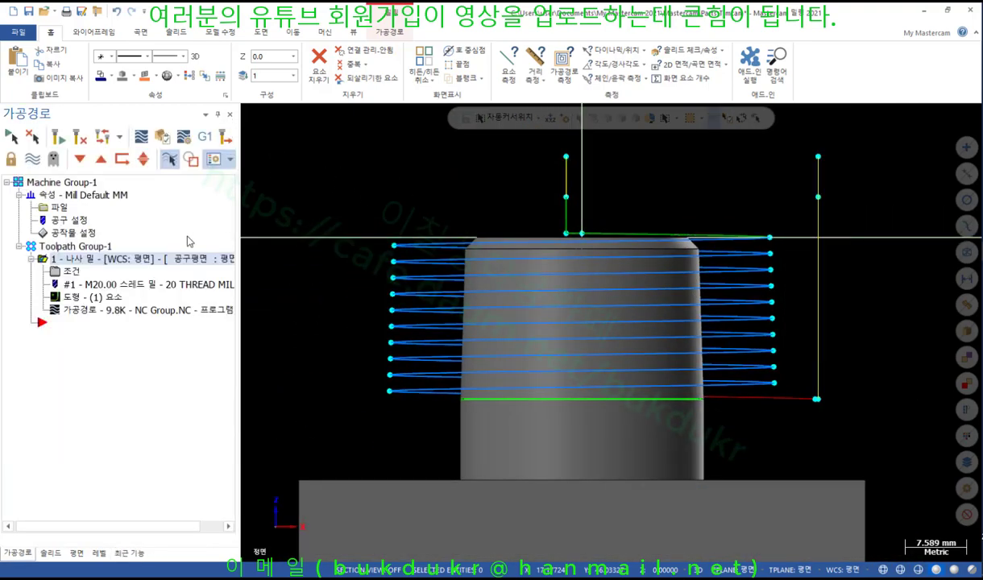
pyautogui.rightClick(750, 170)
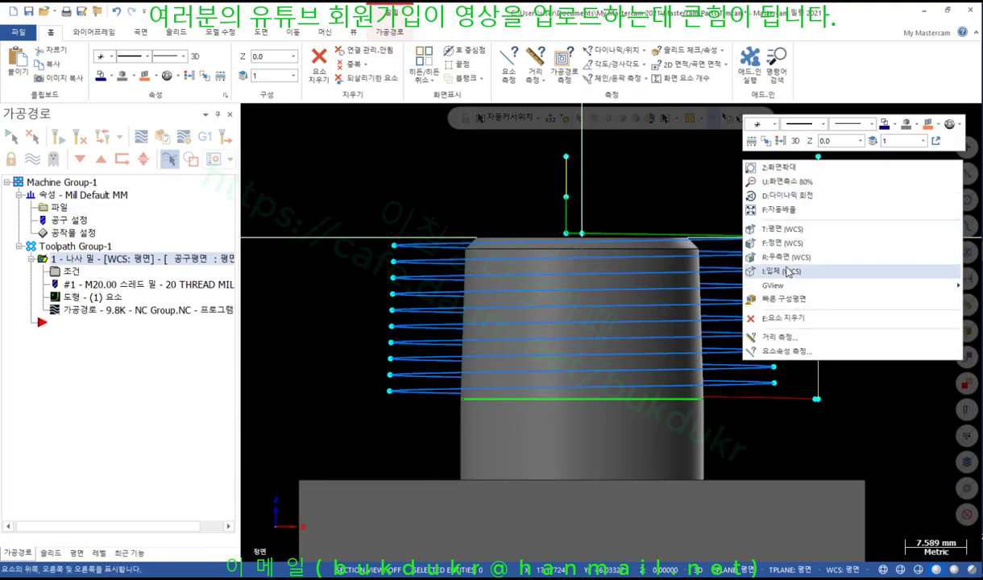
pyautogui.click(752, 266)
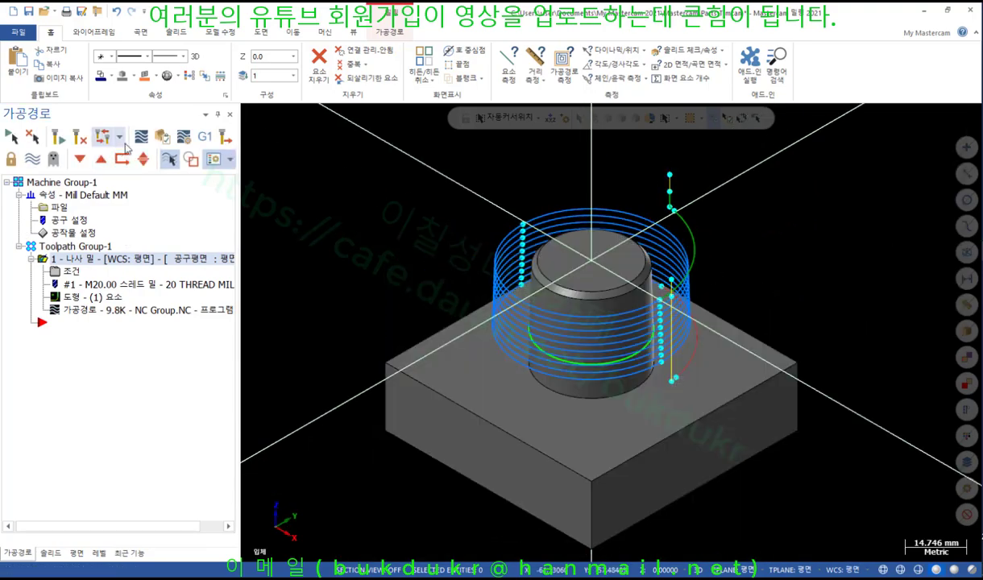
# - Try to verify the thread mill toolpath in the simulator
pyautogui.click(162, 137)
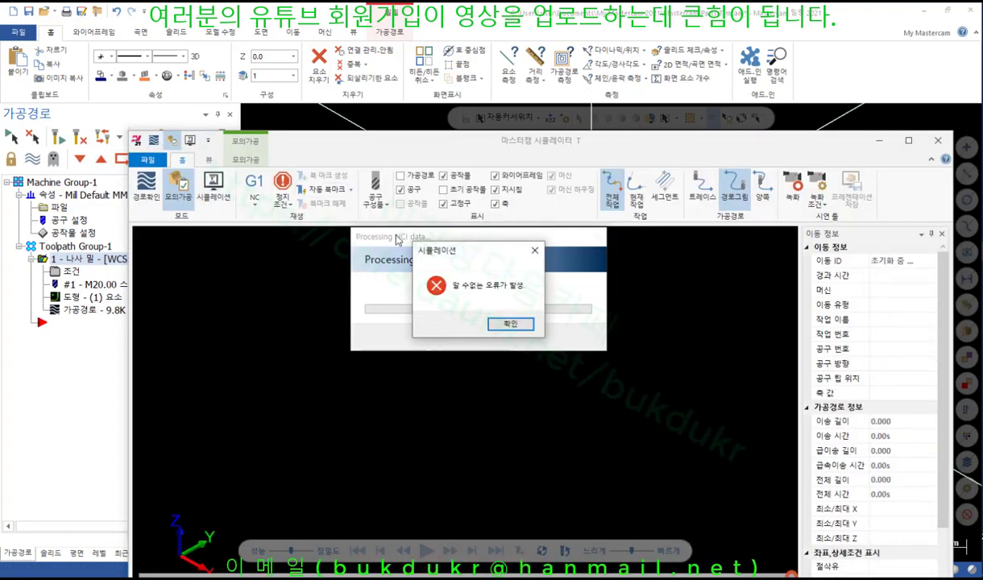
pyautogui.click(516, 323)
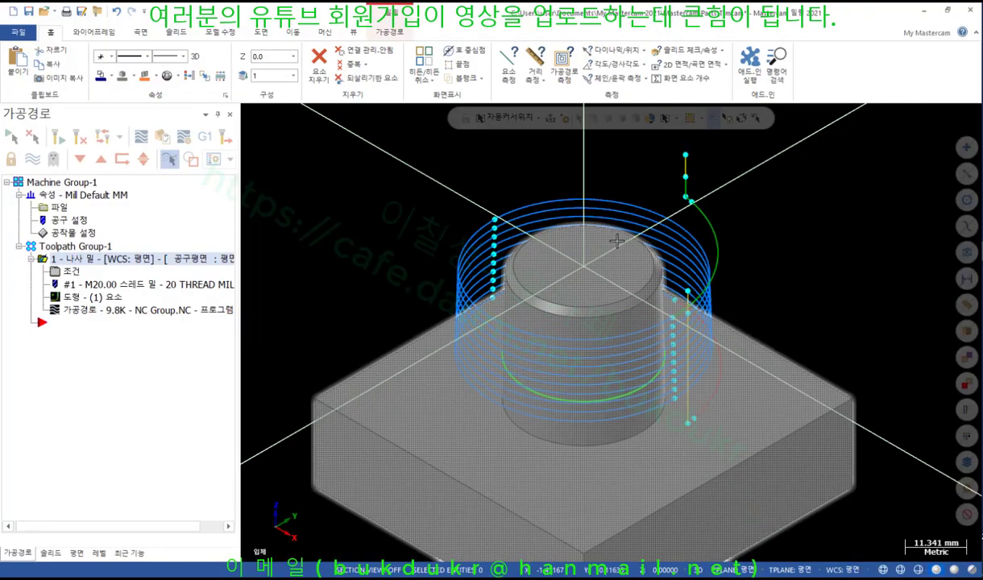
pyautogui.scroll(2, 560, 283)
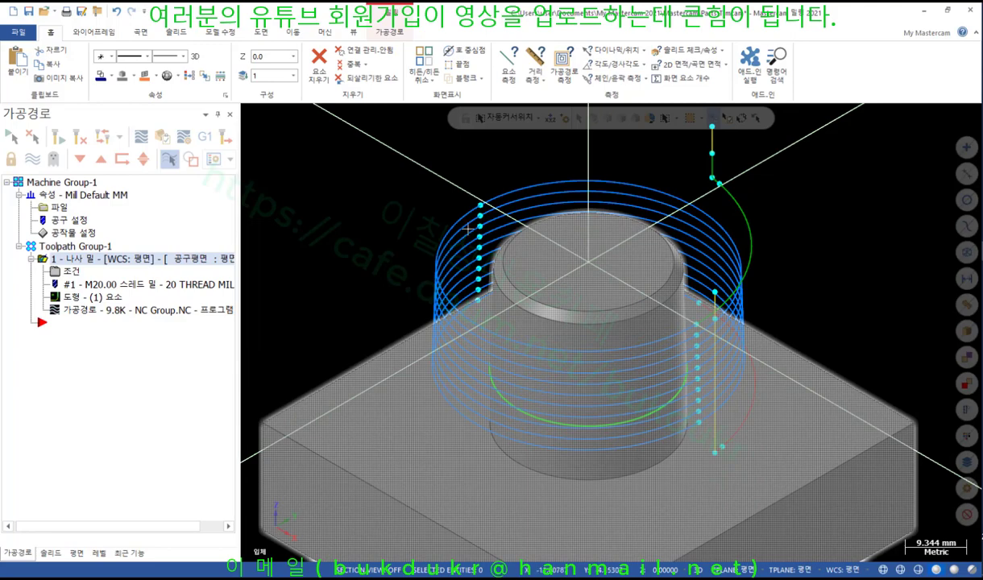
pyautogui.click(161, 137)
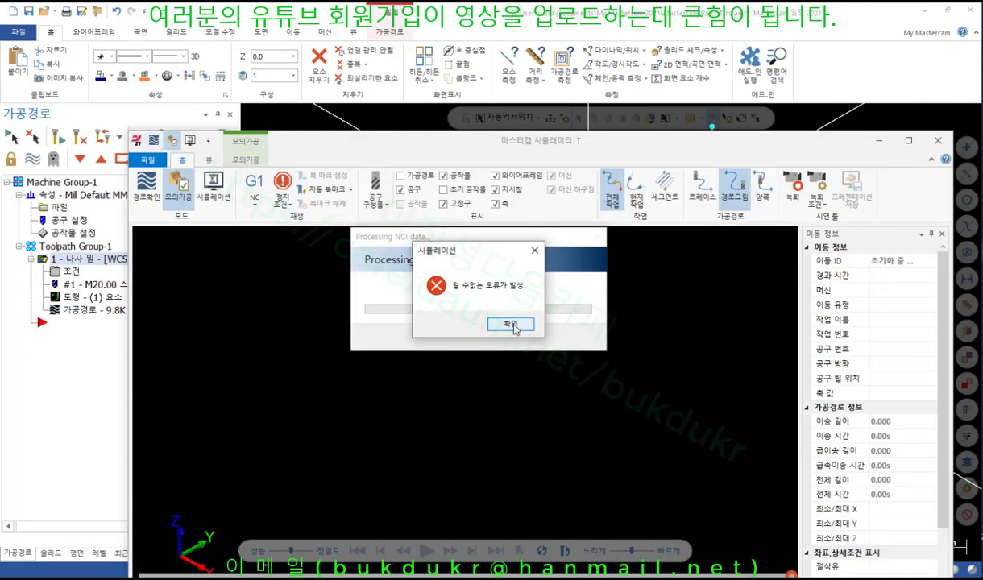
pyautogui.click(510, 324)
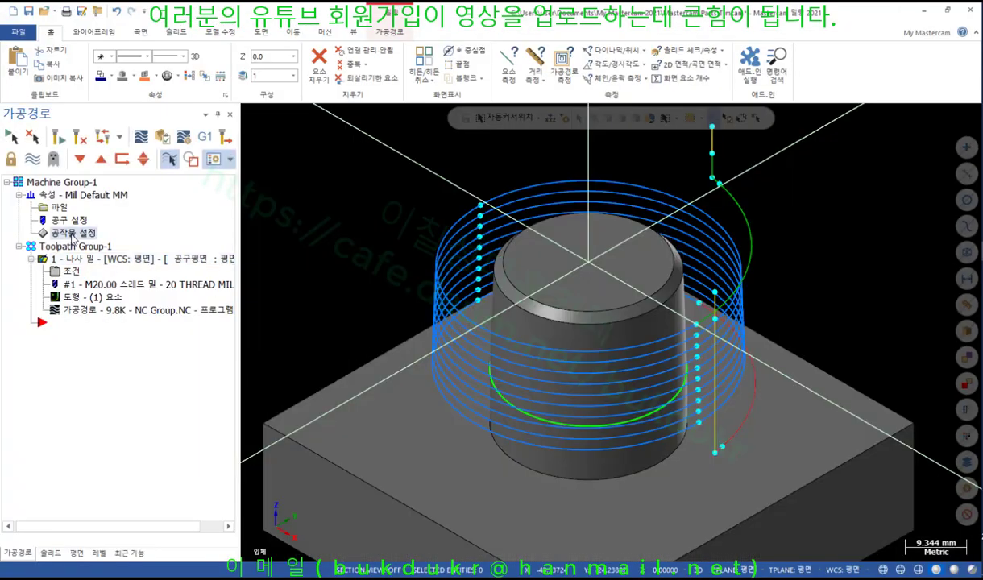
# - Reassign the joined boss and block solid as the machine group's solid/mesh stock in the stock setup
pyautogui.click(76, 246)
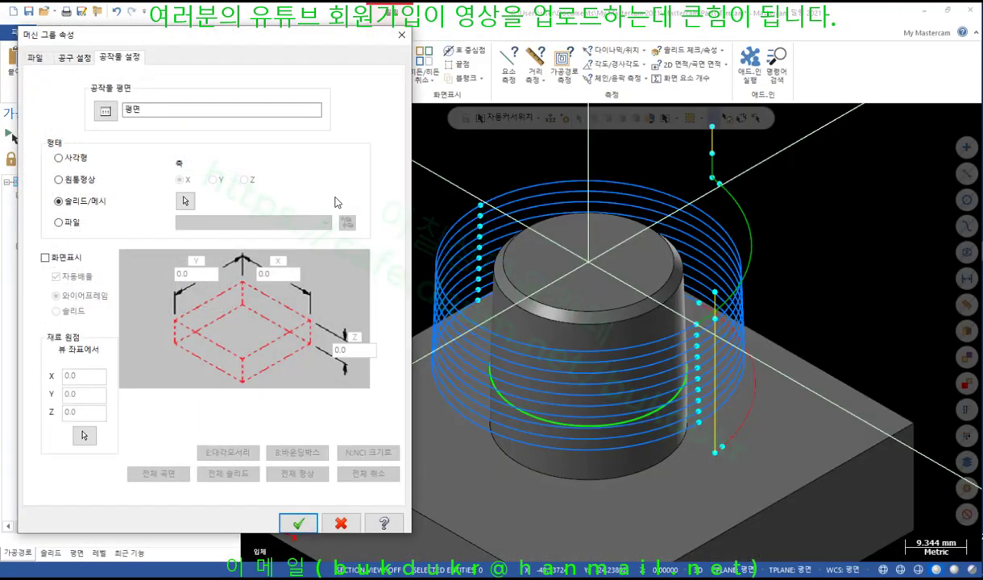
pyautogui.click(185, 200)
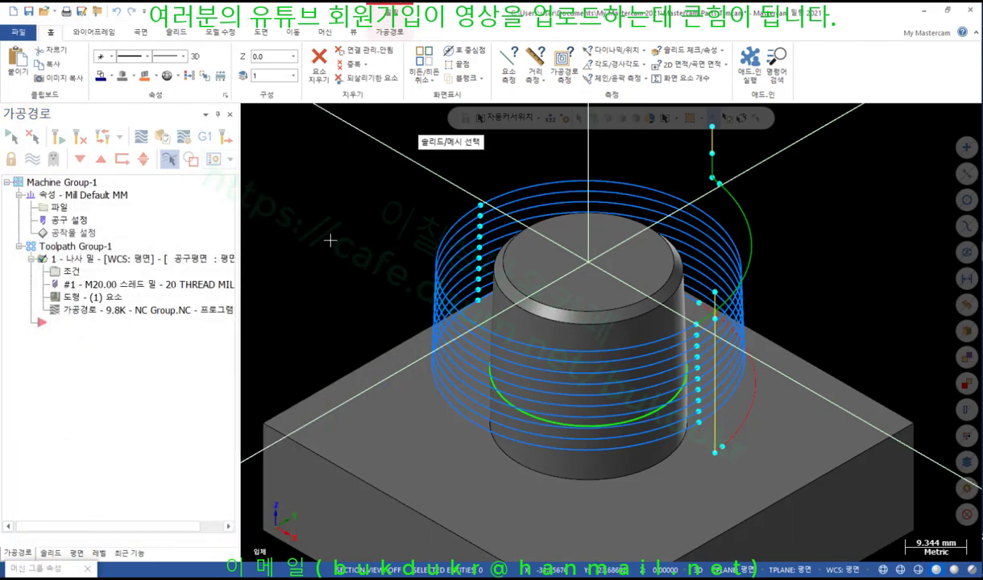
pyautogui.click(417, 409)
pyautogui.click(296, 522)
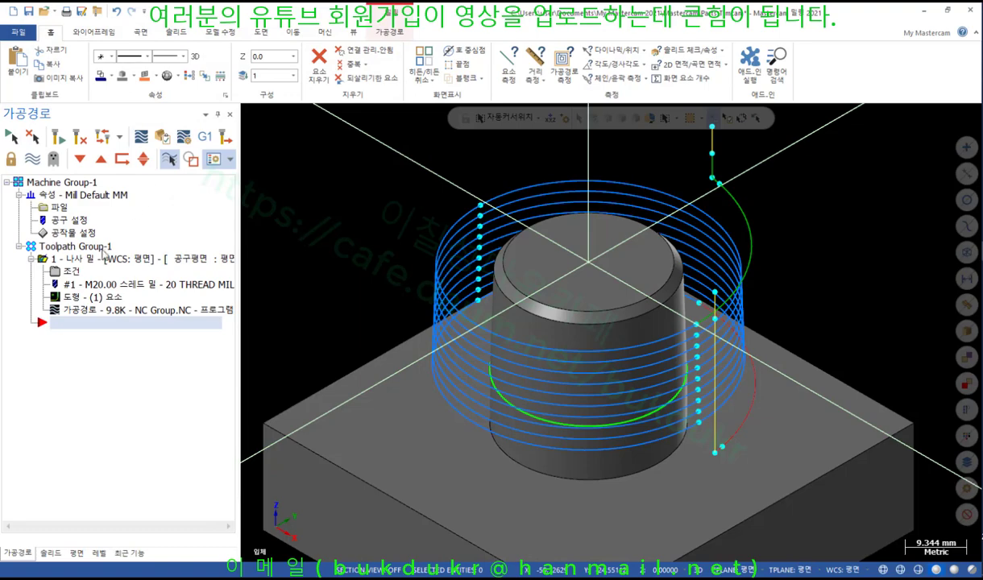
# - Verify the thread mill toolpath in the maximized simulator, playing the whole cut in the front view
pyautogui.click(162, 137)
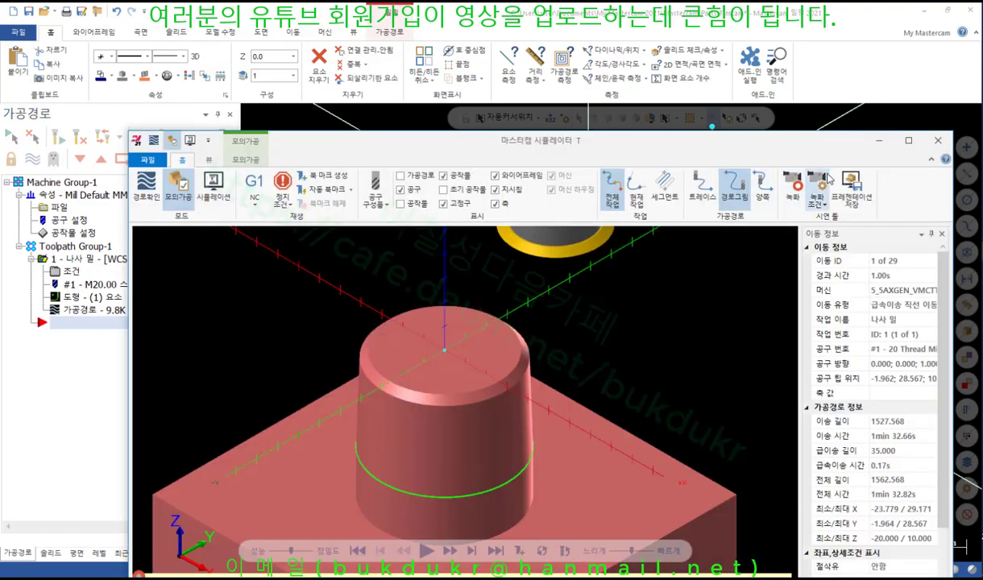
pyautogui.click(908, 140)
pyautogui.scroll(-2, 616, 226)
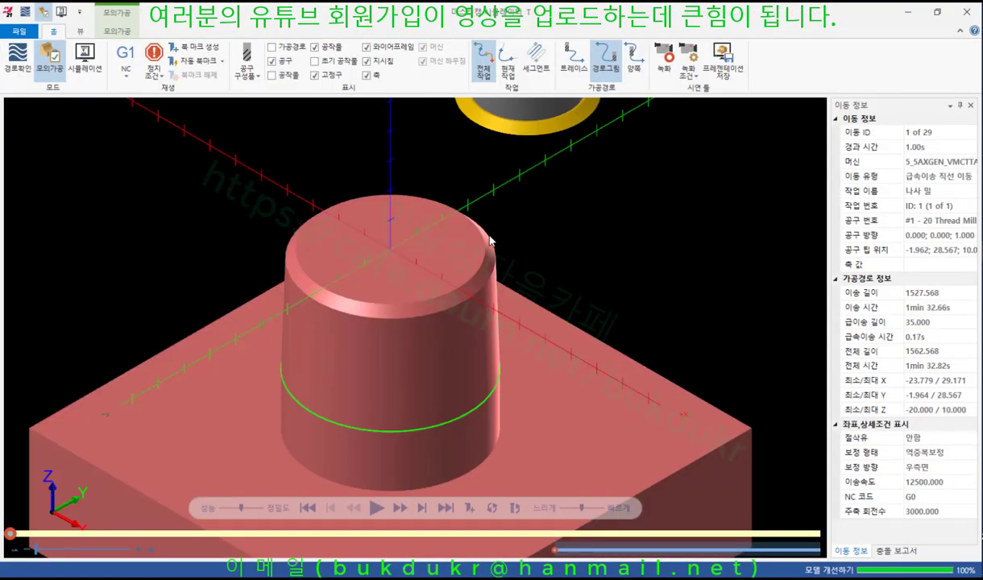
pyautogui.rightClick(615, 224)
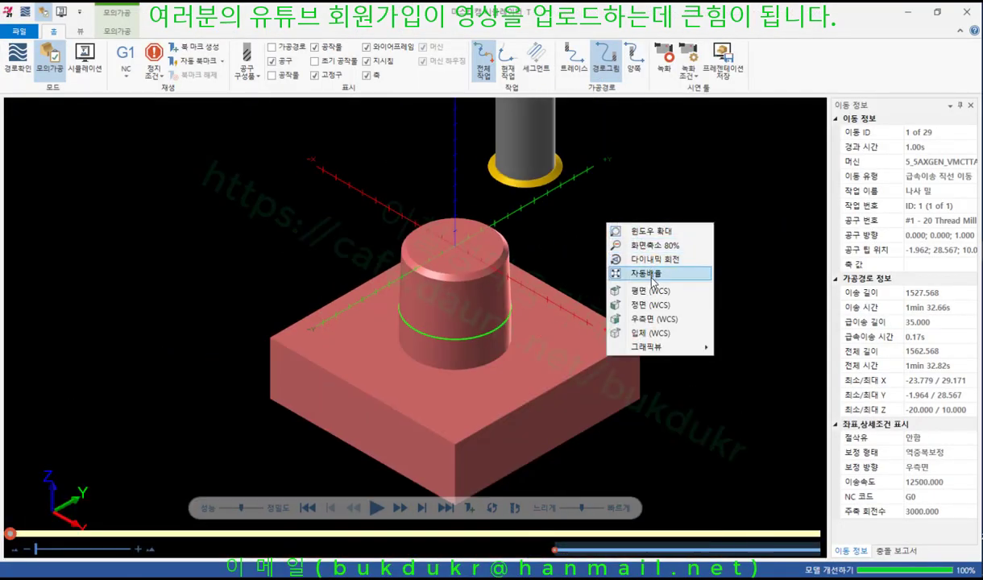
pyautogui.click(648, 307)
pyautogui.scroll(3, 404, 293)
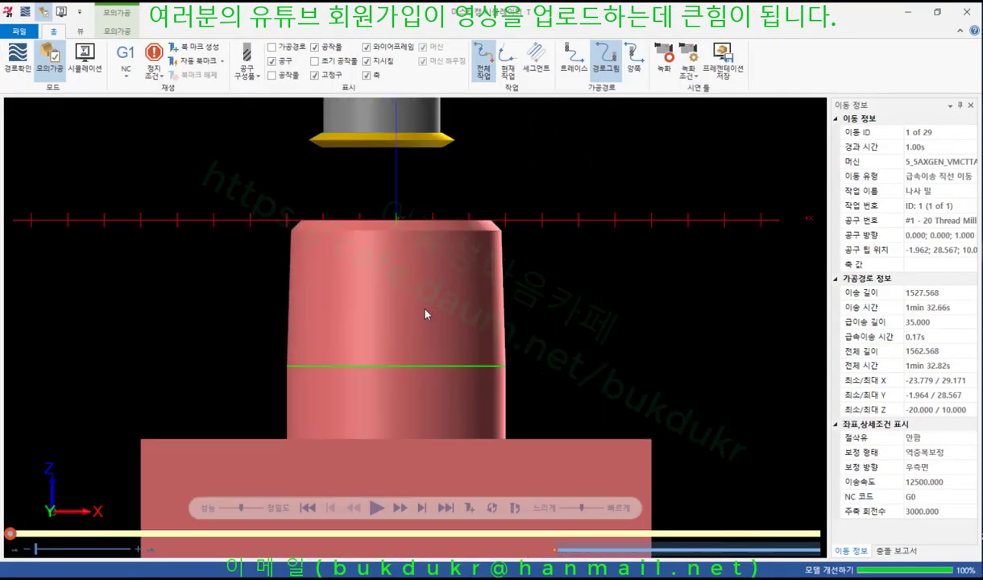
pyautogui.click(375, 508)
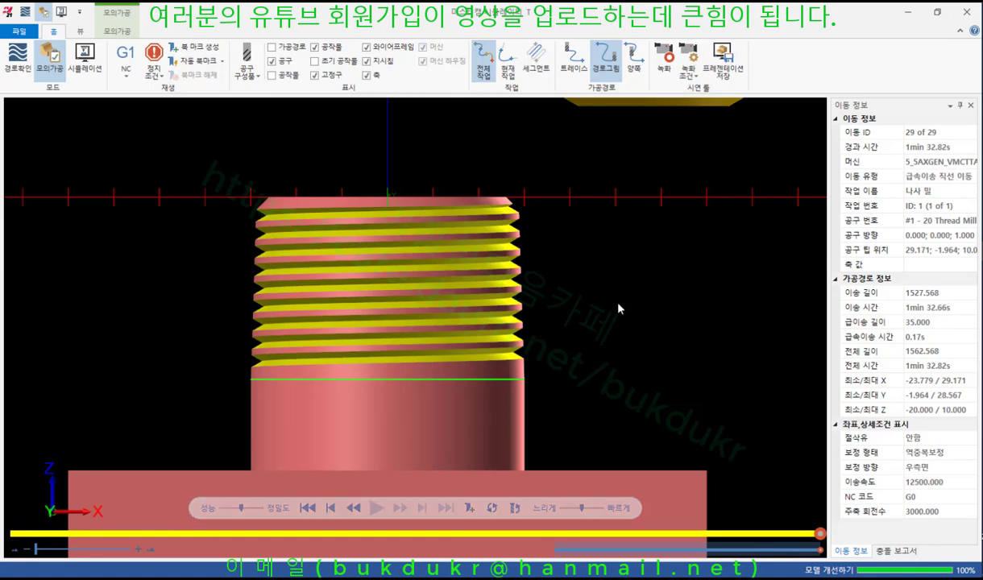
# - Examine the simulated thread close up, comparing its depth near the boss's upper end and base along the tapered side
pyautogui.scroll(1, 588, 230)
pyautogui.scroll(2, 589, 230)
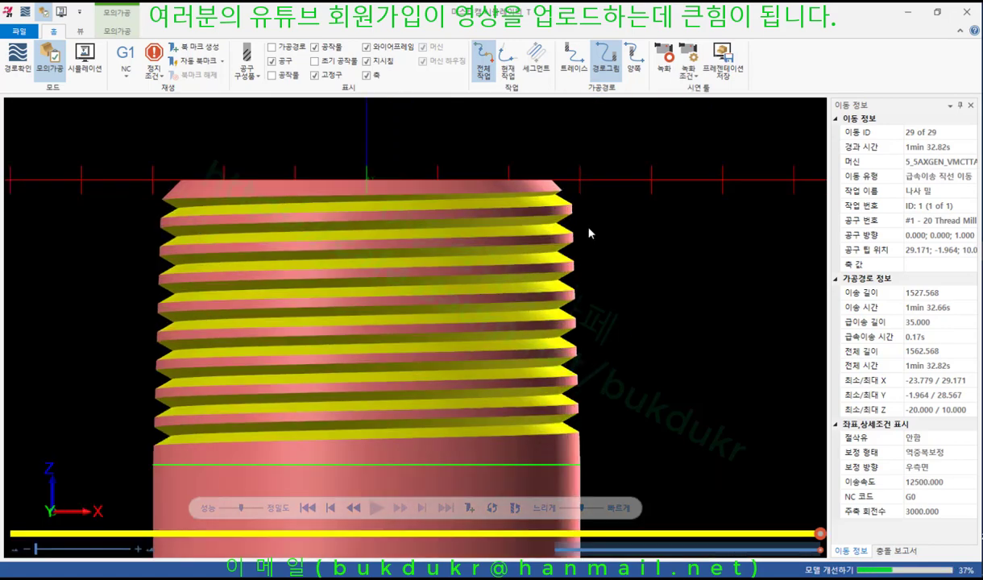
pyautogui.scroll(1, 588, 233)
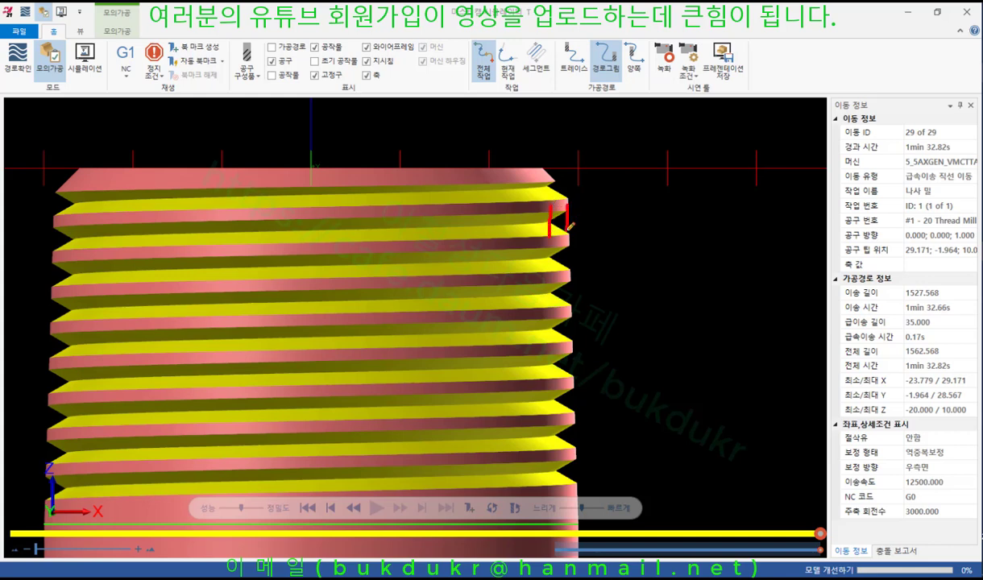
pyautogui.click(554, 481)
pyautogui.moveTo(572, 455); pyautogui.dragTo(570, 490)
pyautogui.moveTo(565, 173); pyautogui.dragTo(577, 498)
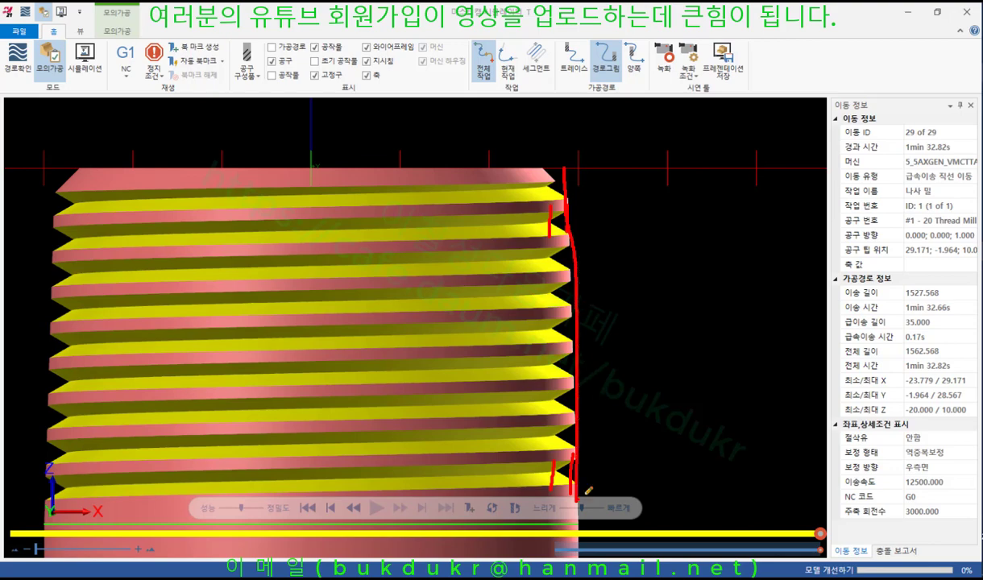
# - Inspect the simulated thread along the whole tapered boss, and return to Mastercam to view the helical toolpath around the solid
pyautogui.rightClick(662, 211)
pyautogui.click(701, 317)
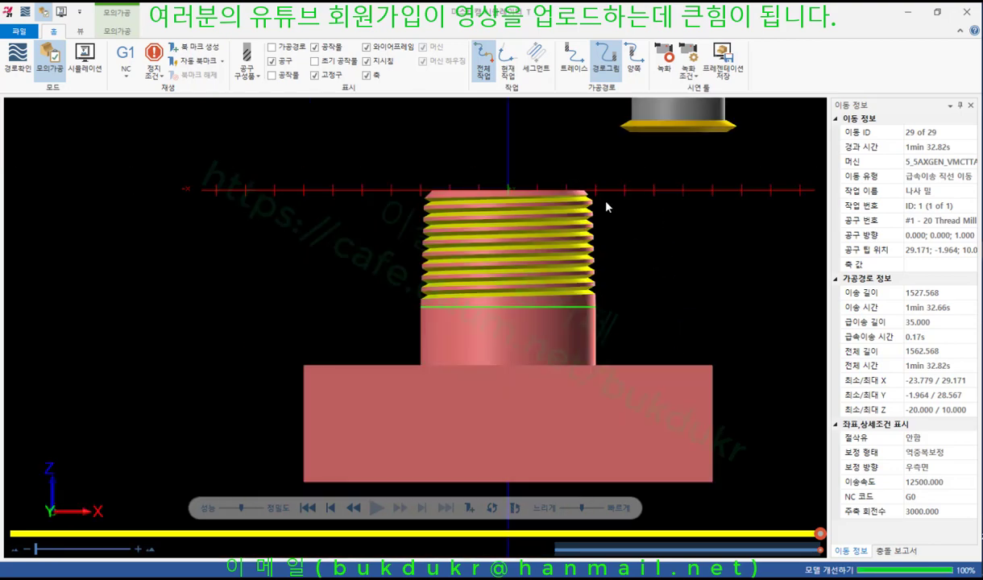
pyautogui.scroll(2, 650, 211)
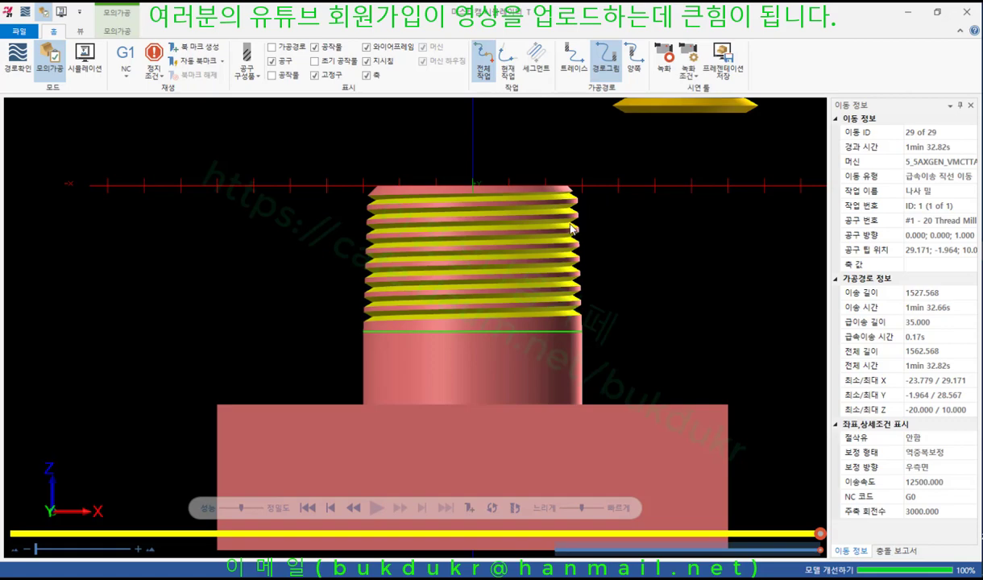
pyautogui.scroll(2, 570, 228)
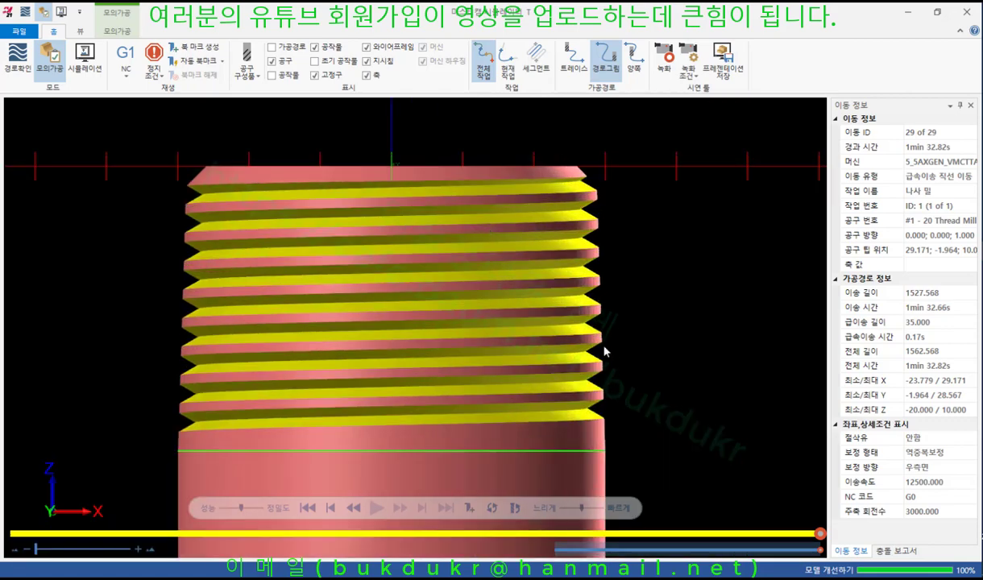
pyautogui.scroll(-2, 643, 194)
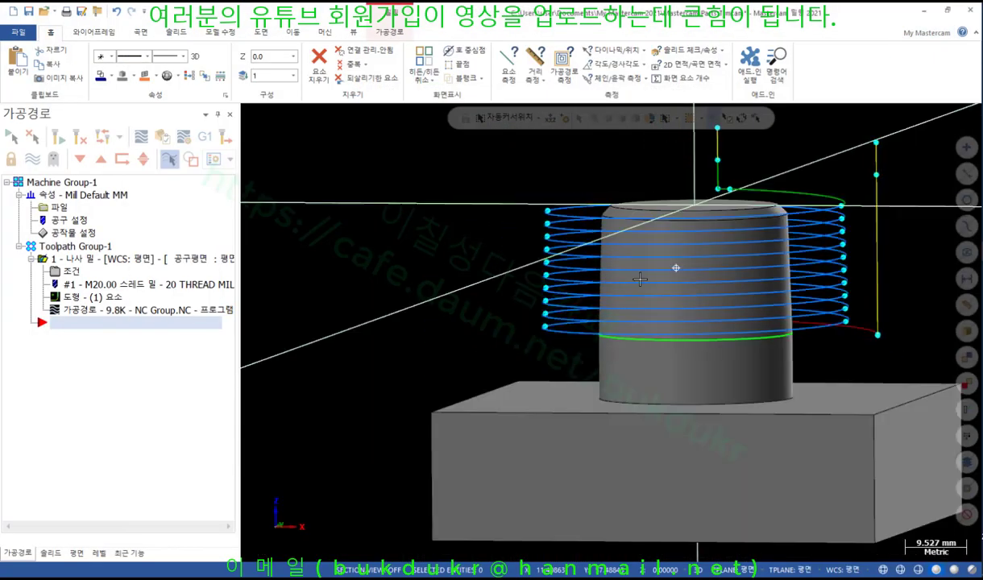
pyautogui.moveTo(652, 256); pyautogui.dragTo(829, 220, button='middle')
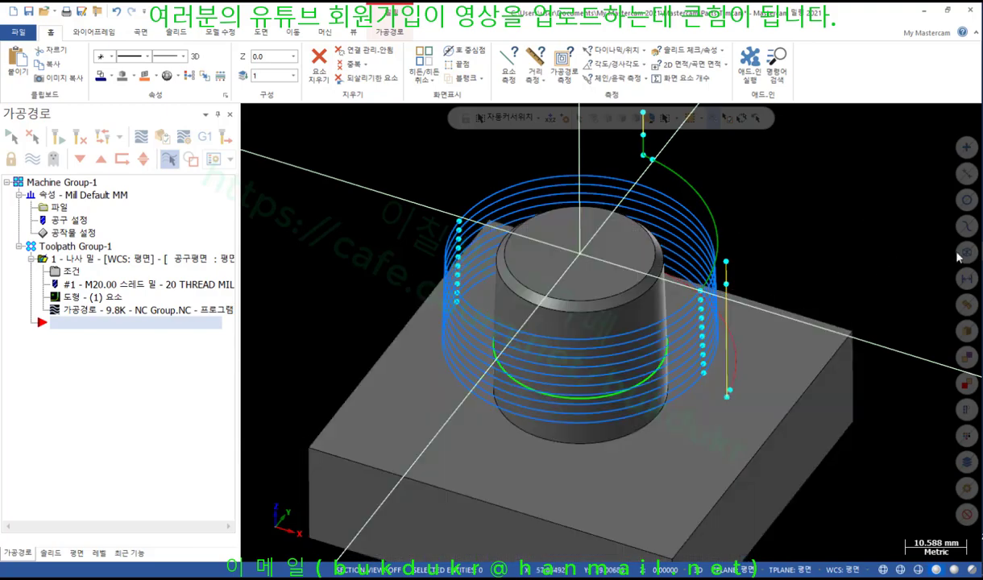
# - Consult the PDF textbook page on the entry/exit arc Z height and return to Mastercam
pyautogui.hotkey('alt', 'Tab')
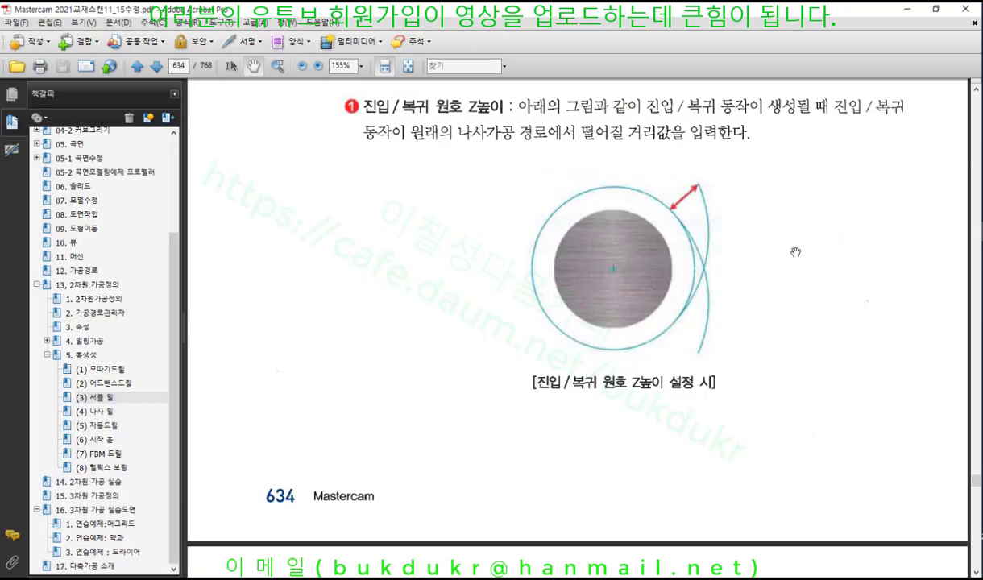
pyautogui.scroll(2, 792, 250)
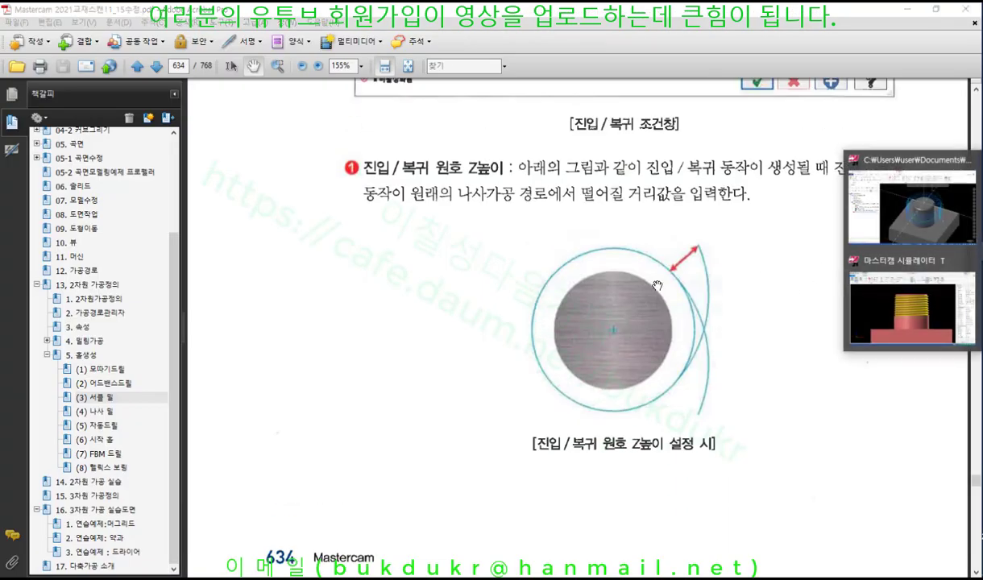
pyautogui.click(887, 206)
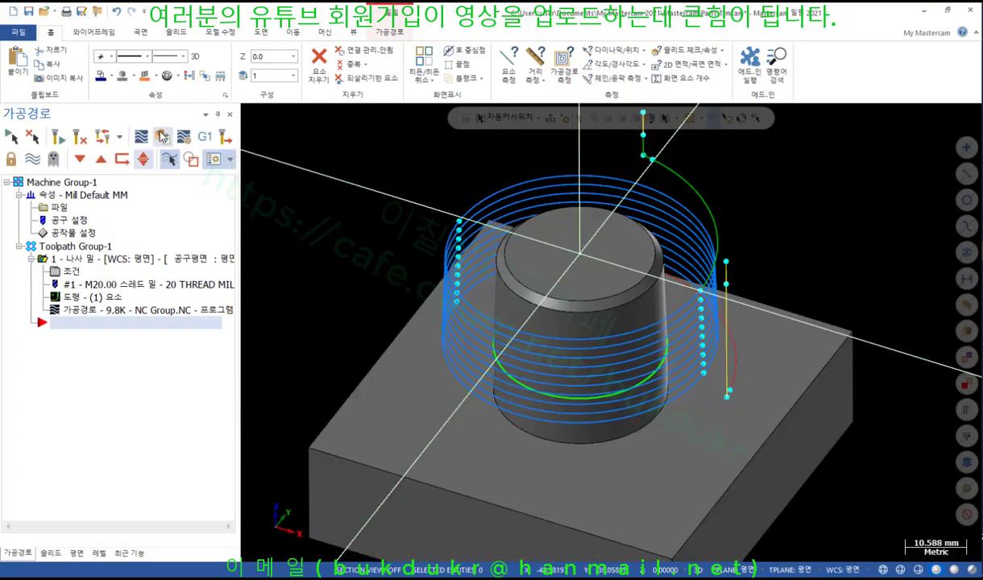
# - Post-process the thread mill toolpath to an NC file with overwrite and edit enabled, and reload NC Group.NC in CIMCO Edit
pyautogui.click(204, 137)
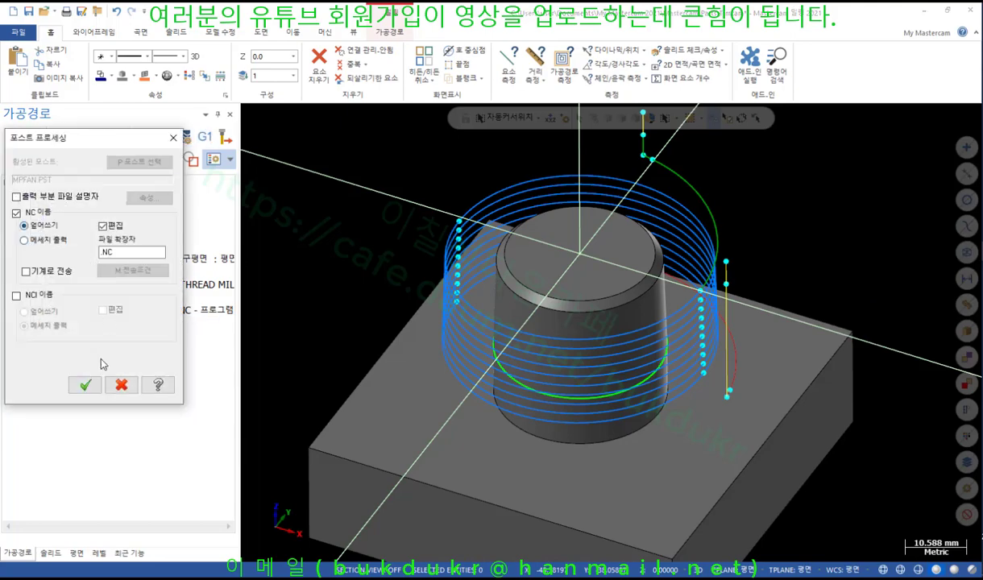
pyautogui.click(84, 384)
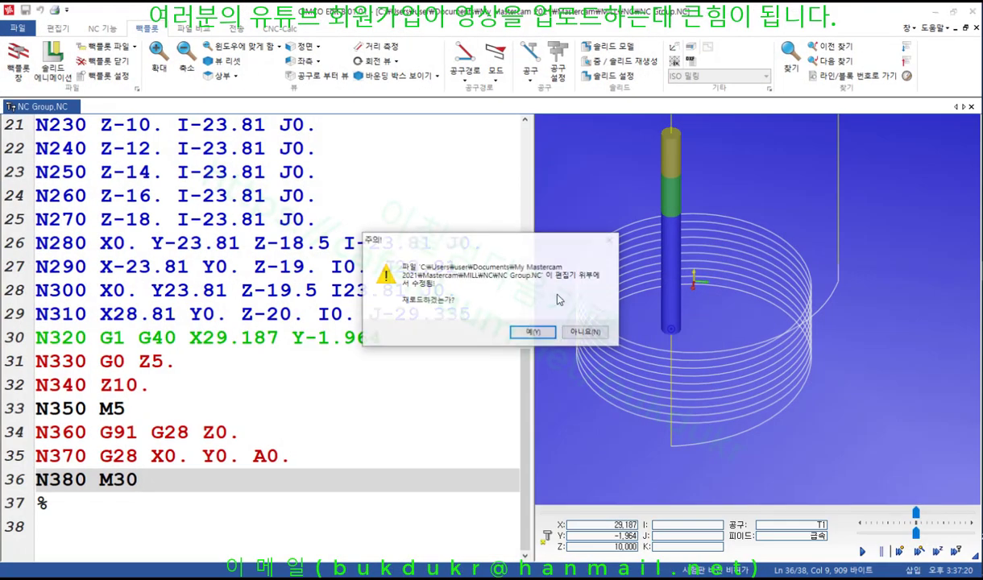
pyautogui.click(534, 332)
# - Examine the helical passes in the backplot's front view, comparing their upper and lower ends for the 1.8-degree taper, and return to Mastercam
pyautogui.rightClick(766, 202)
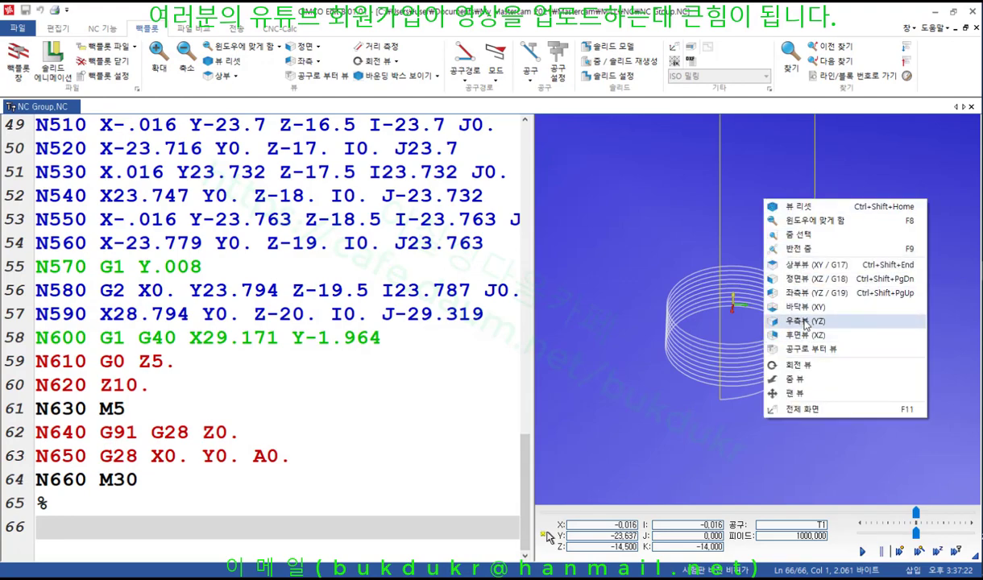
pyautogui.click(806, 279)
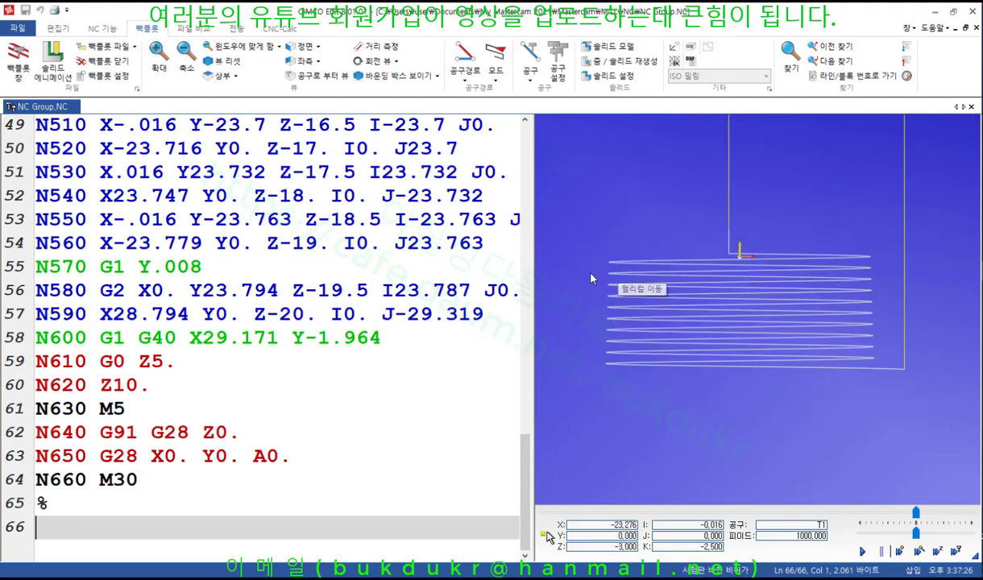
pyautogui.scroll(5, 577, 333)
pyautogui.scroll(-2, 601, 219)
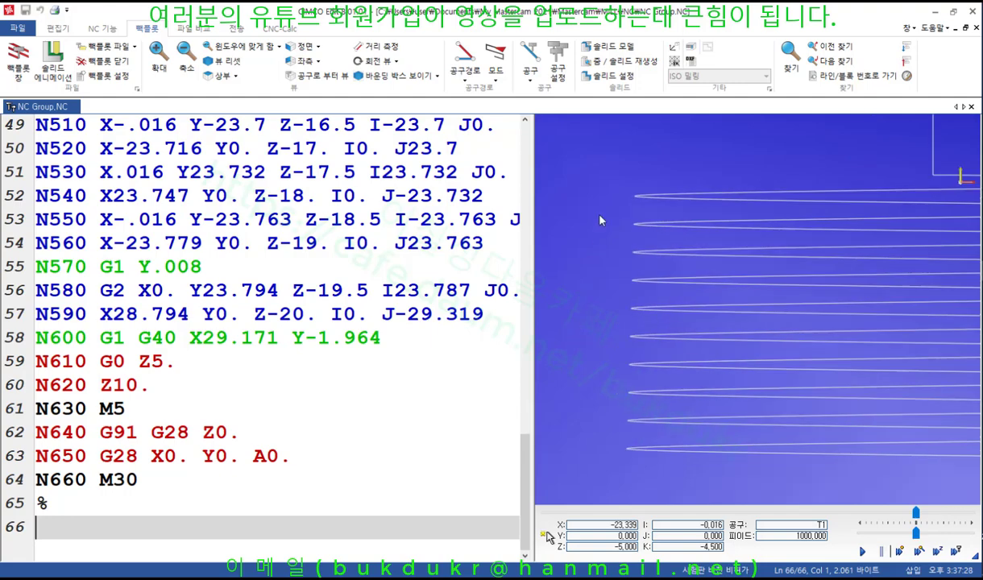
pyautogui.scroll(2, 760, 312)
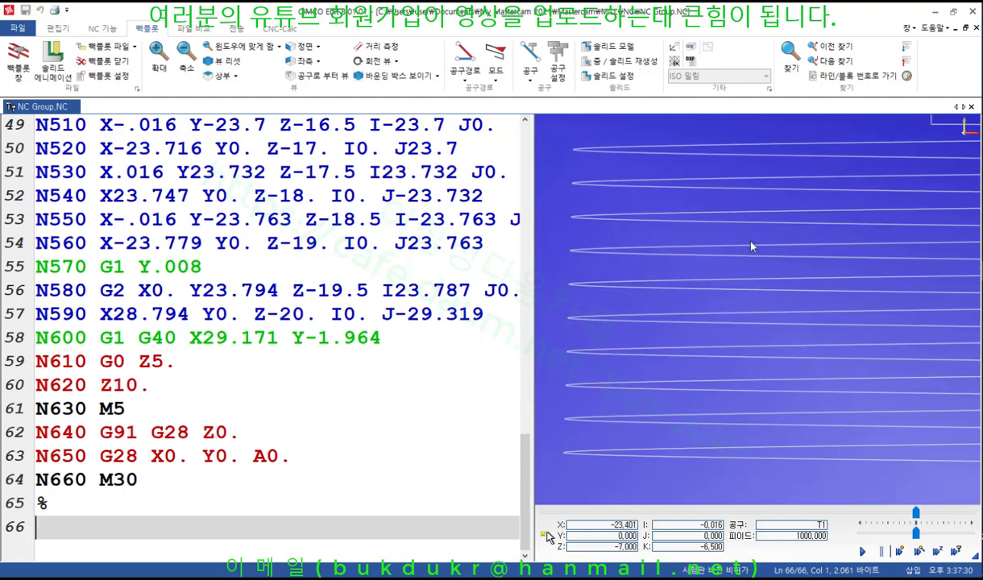
pyautogui.scroll(2, 691, 190)
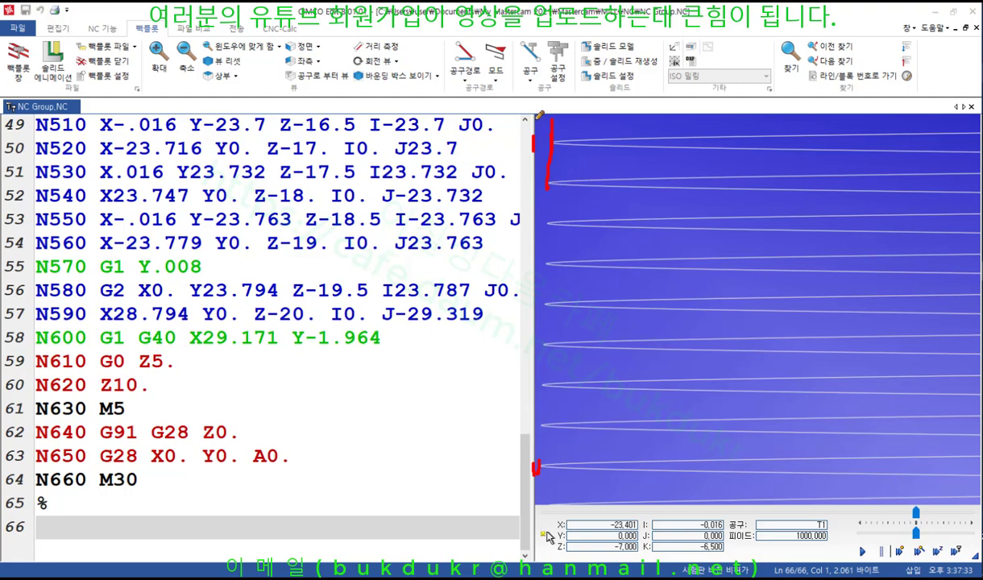
pyautogui.moveTo(536, 121); pyautogui.dragTo(536, 165)
pyautogui.moveTo(586, 82)
pyautogui.mouseDown()
pyautogui.moveTo(587, 95)
pyautogui.moveTo(622, 71)
pyautogui.moveTo(619, 87)
pyautogui.mouseUp()
pyautogui.rightClick(698, 160)
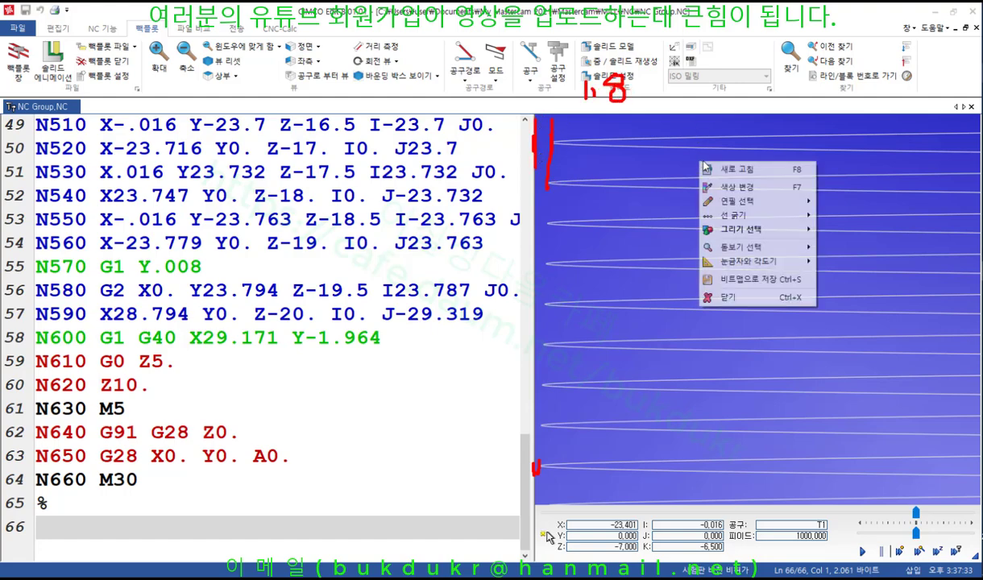
pyautogui.click(753, 299)
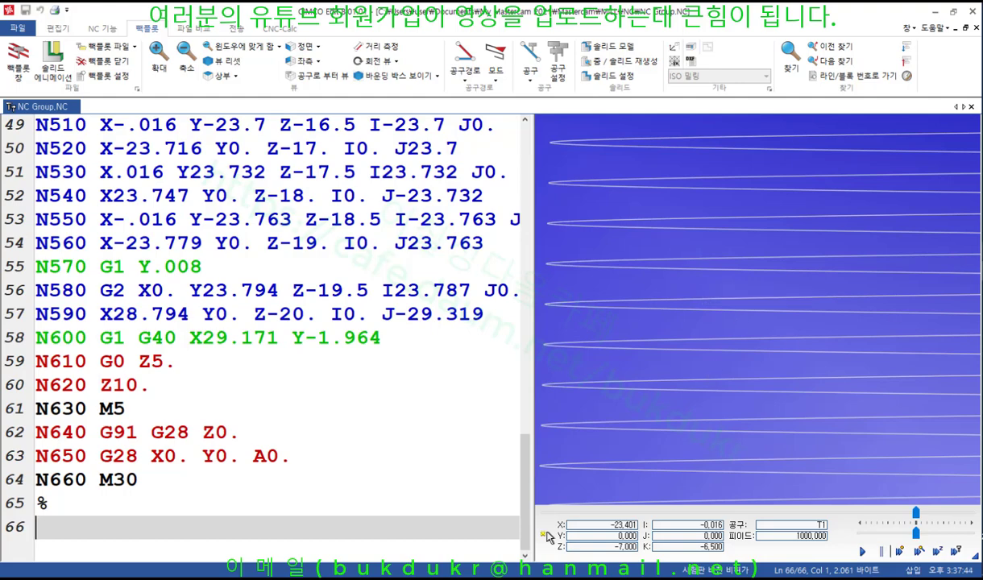
pyautogui.click(878, 199)
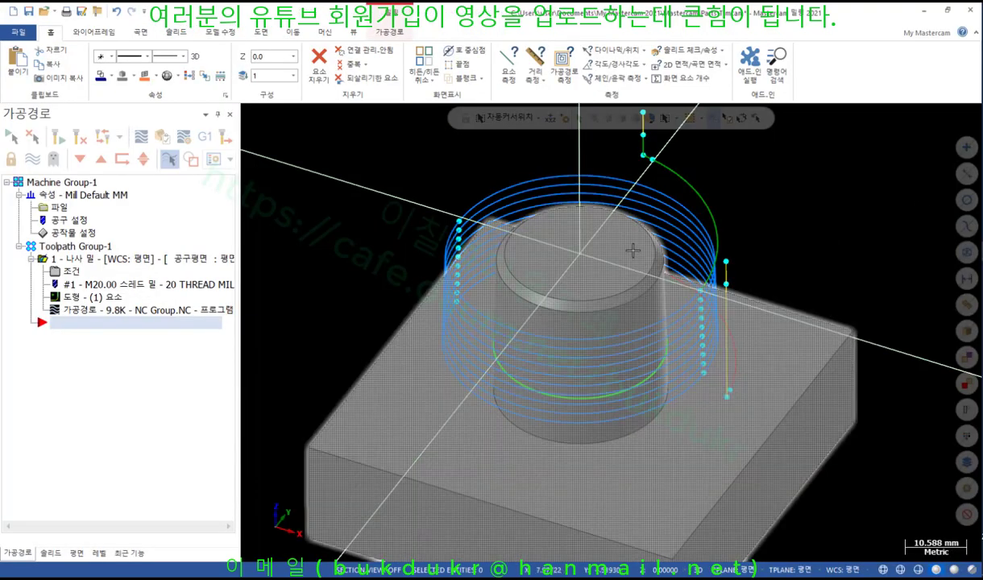